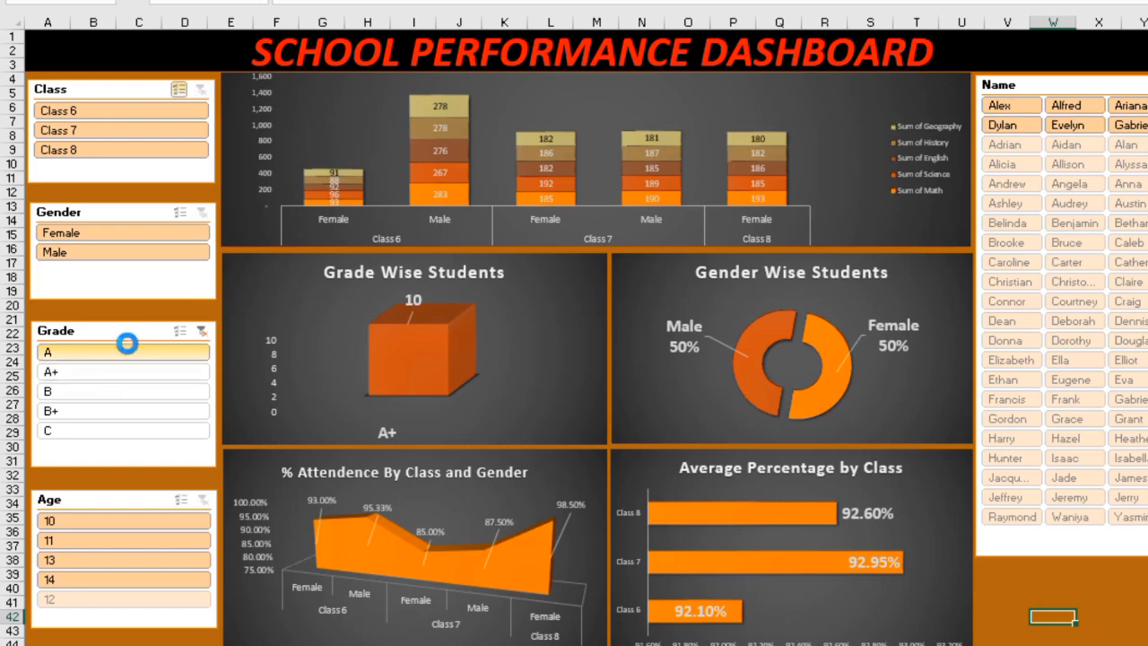
Filter the dashboard by grade A, switch the filter to grade C, and clear the grade filter.
{"action": "left_click", "coordinate": [128, 349]}
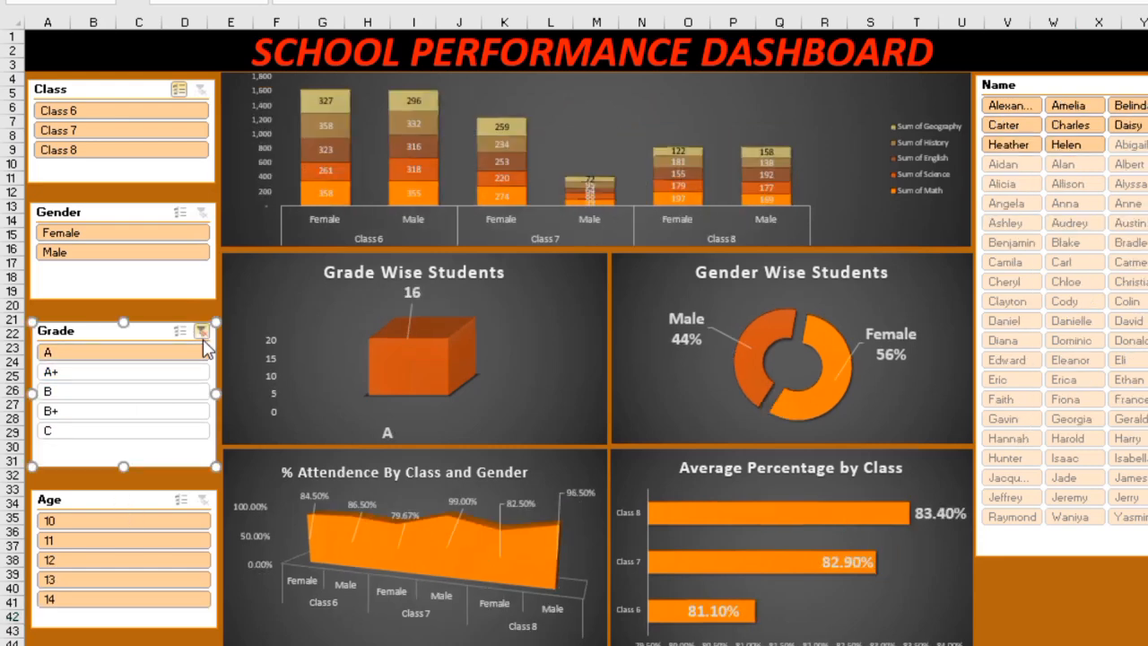
{"action": "left_click", "coordinate": [143, 431]}
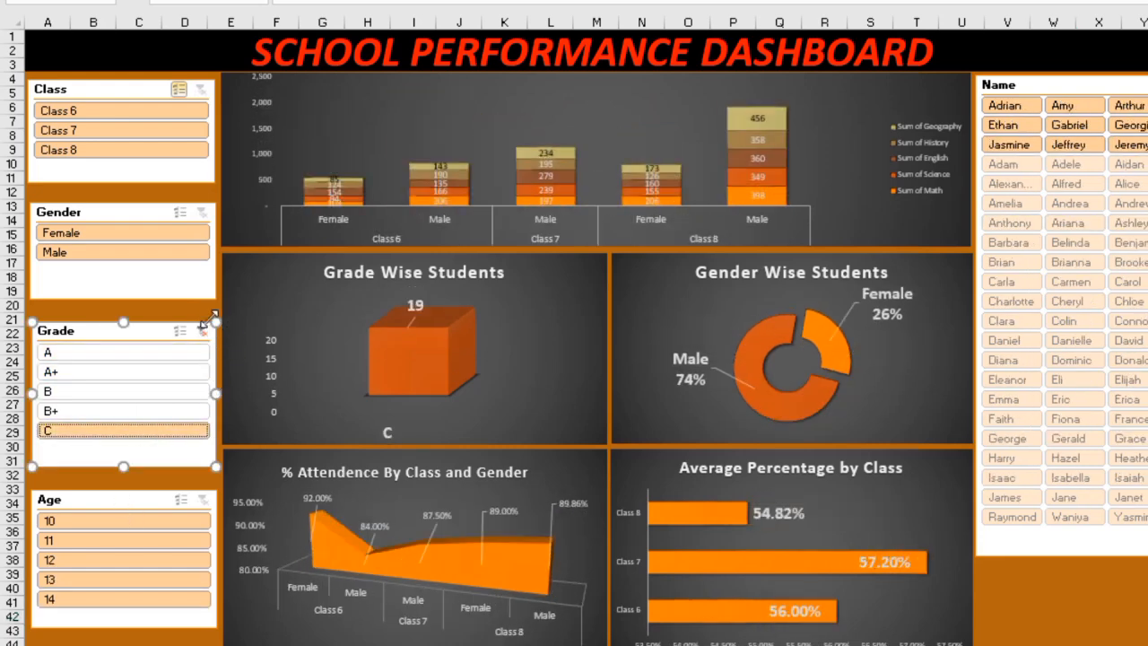
{"action": "left_click", "coordinate": [206, 333]}
Filter the dashboard by single ages, from 10 through to 14, and clear the age filter.
{"action": "left_click", "coordinate": [90, 520]}
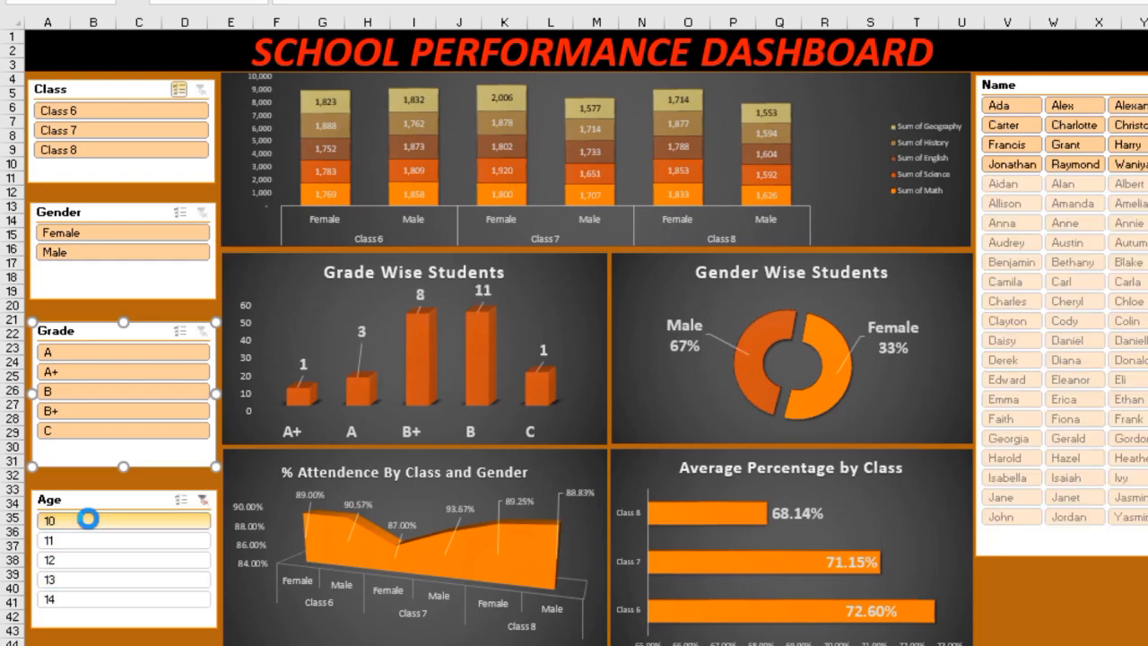
{"action": "left_click", "coordinate": [121, 565]}
{"action": "left_click", "coordinate": [121, 597]}
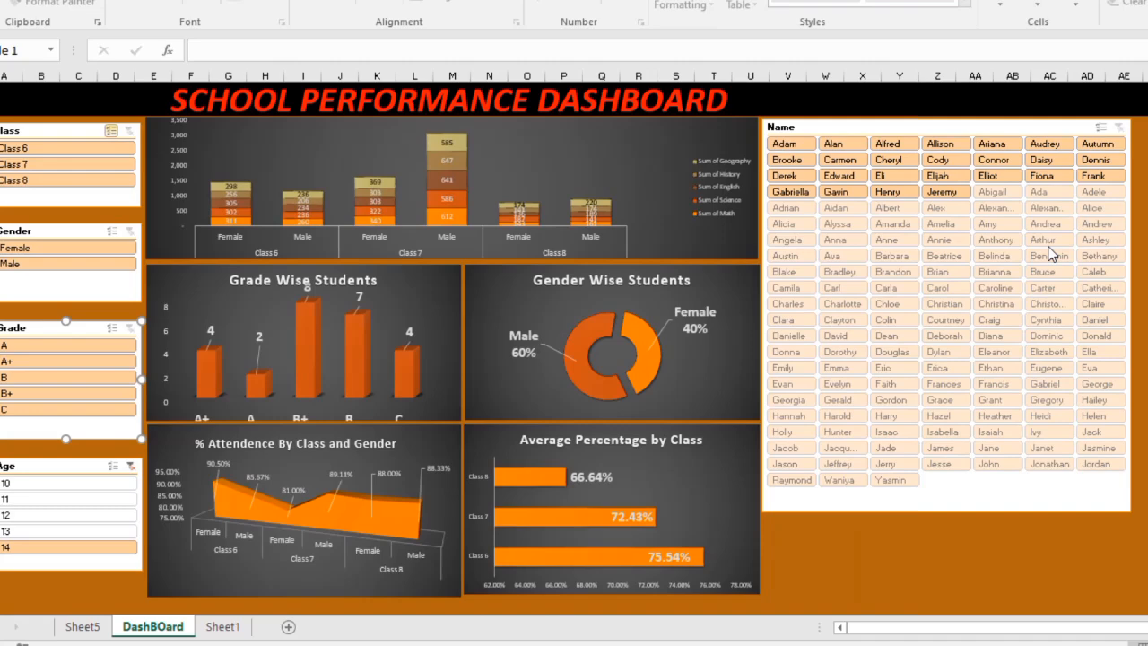
{"action": "left_click", "coordinate": [179, 489]}
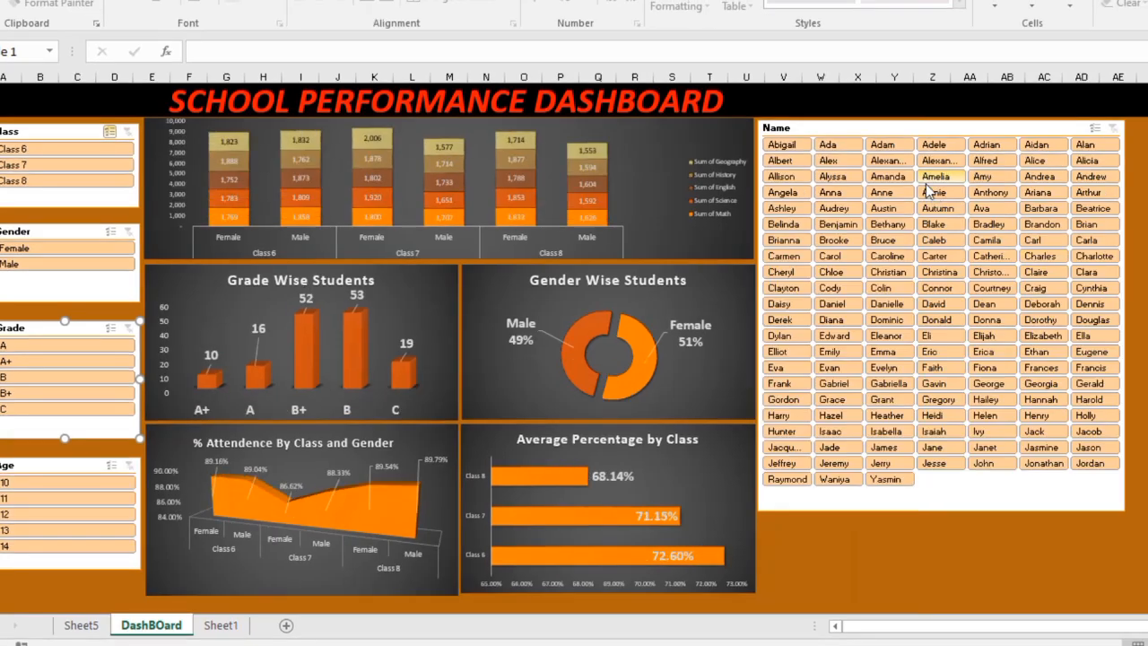
Filter the dashboard by several individual students in turn and clear the name filter.
{"action": "left_click", "coordinate": [1107, 156]}
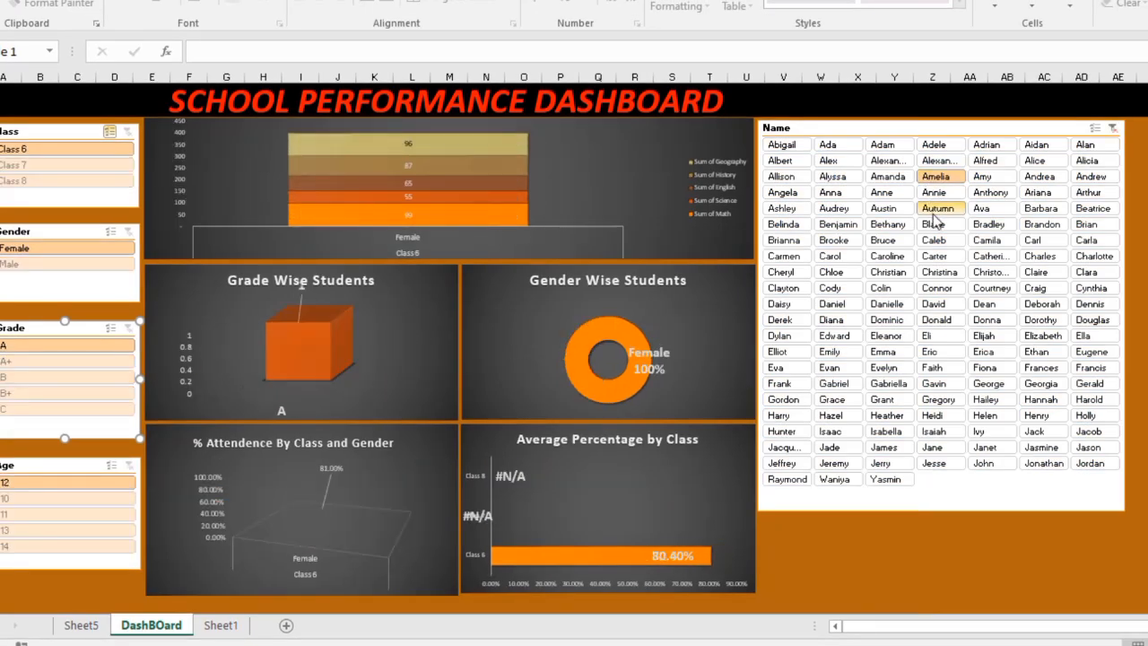
{"action": "left_click", "coordinate": [935, 210]}
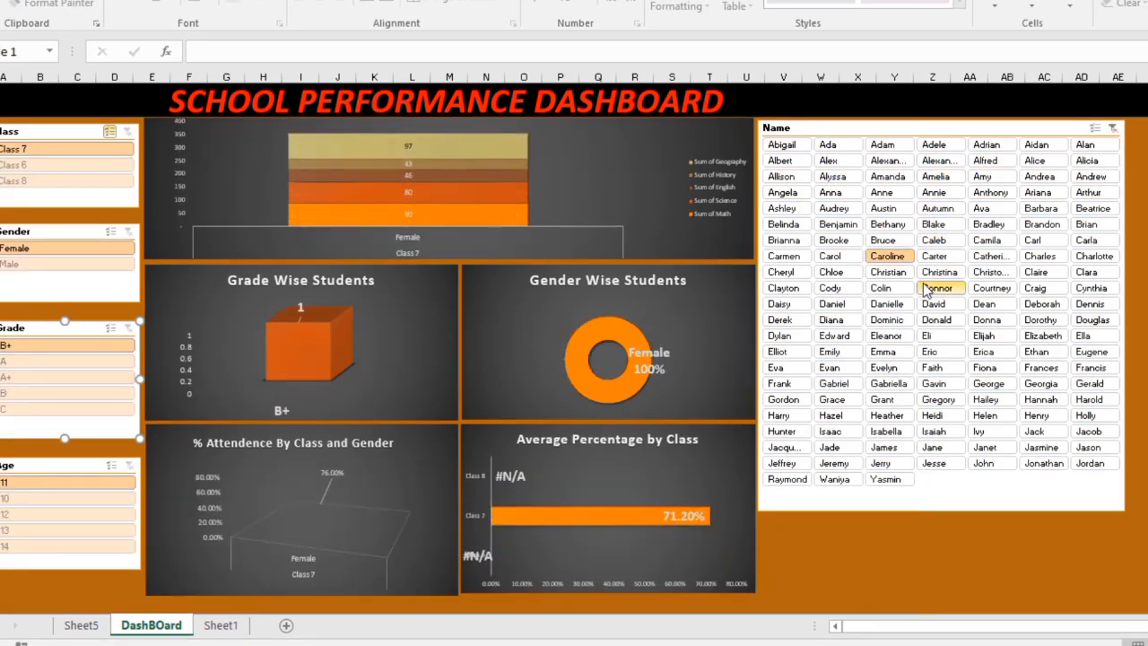
{"action": "left_click", "coordinate": [990, 288]}
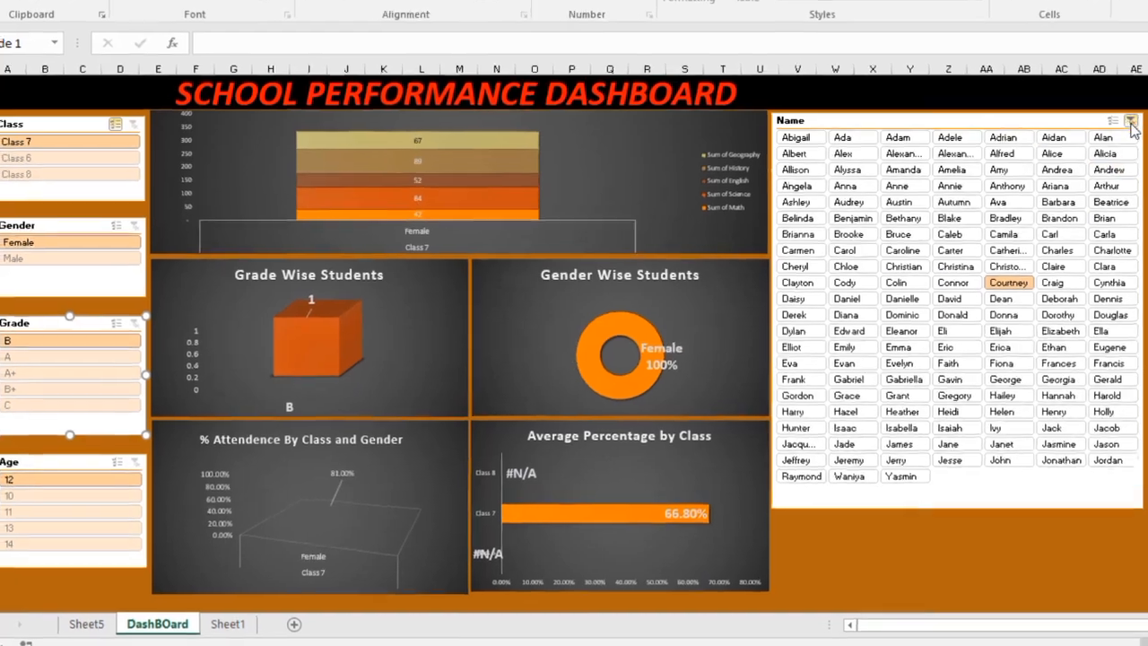
{"action": "left_click", "coordinate": [1112, 128]}
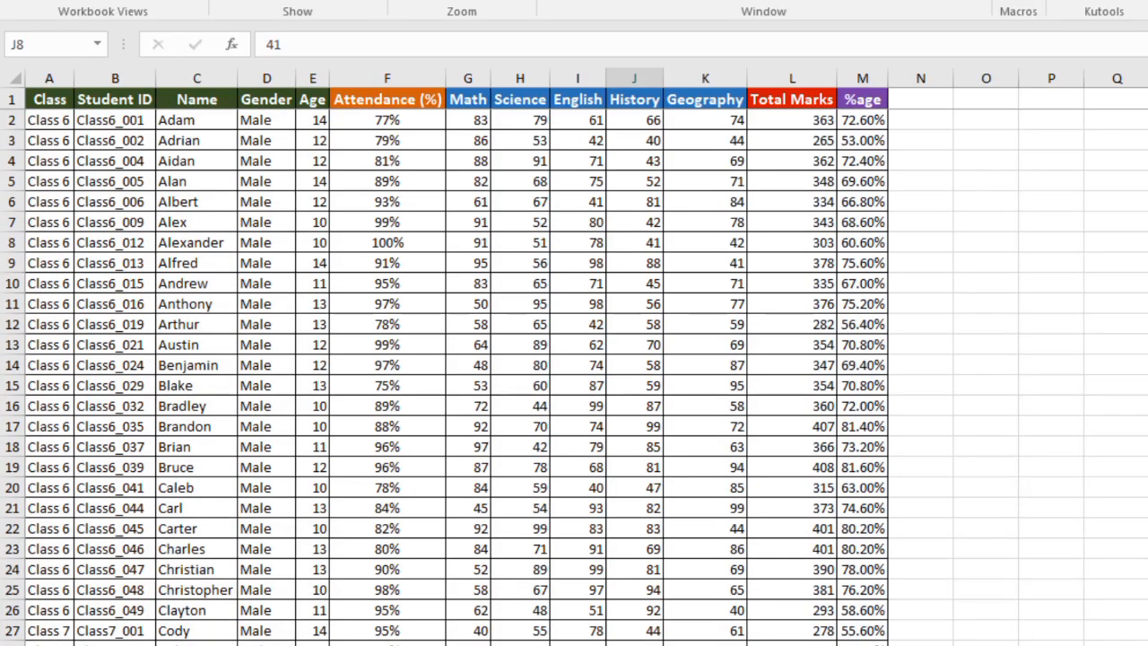
Examine the extent of the student dataset, from the Class column to the %age column and down to its last row.
{"action": "scroll", "coordinate": [243, 305], "scroll_direction": "down", "scroll_amount": 9}
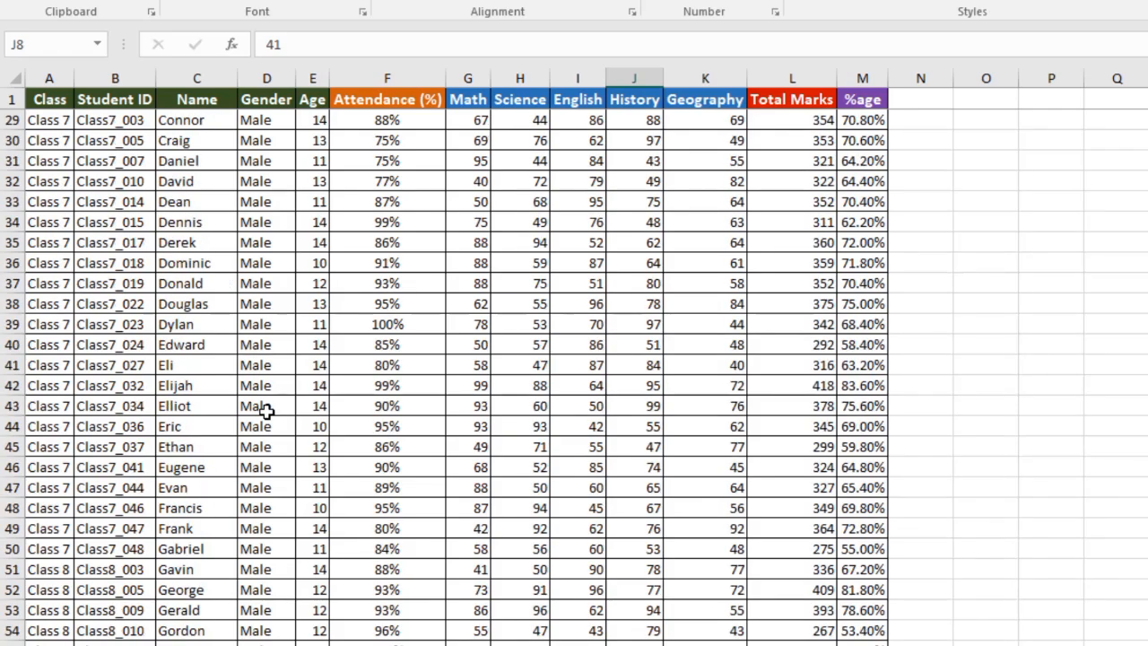
{"action": "scroll", "coordinate": [263, 410], "scroll_direction": "up", "scroll_amount": 1}
{"action": "scroll", "coordinate": [264, 409], "scroll_direction": "up", "scroll_amount": 8}
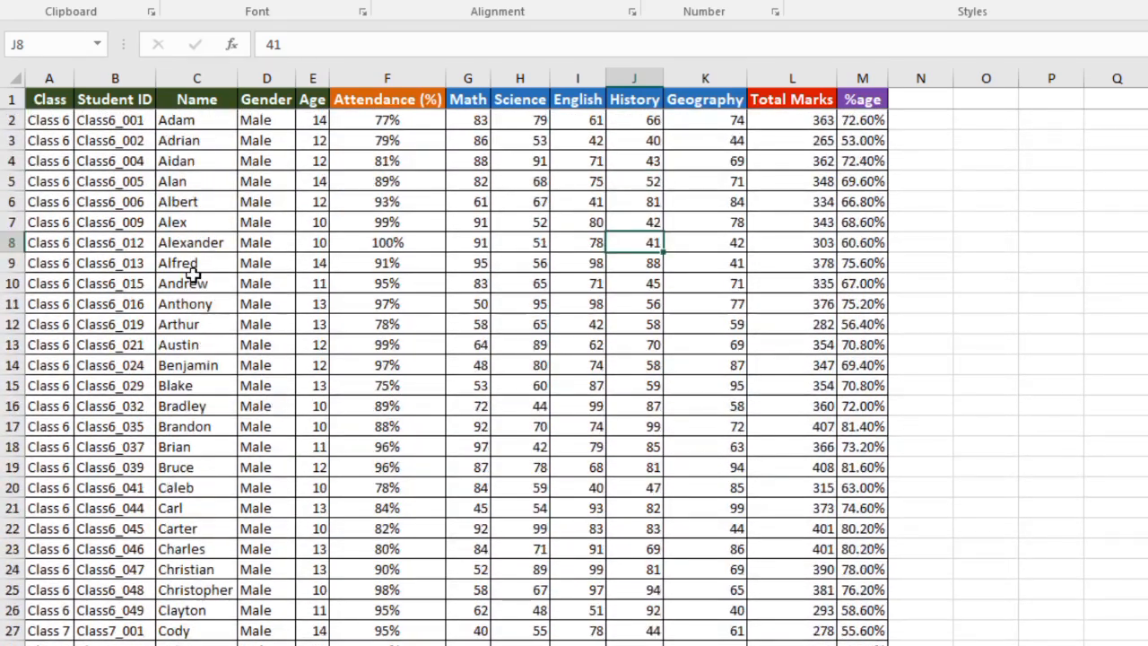
{"action": "left_click", "coordinate": [189, 260]}
{"action": "key", "text": "ctrl+Down"}
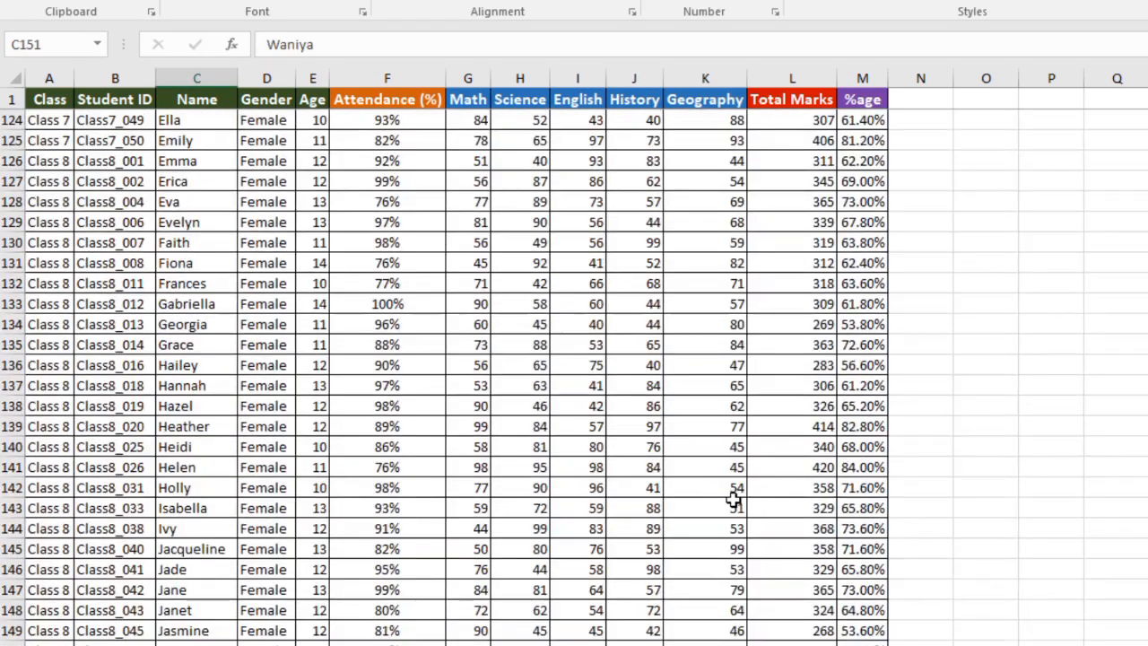
{"action": "key", "text": "ctrl+Right"}
{"action": "key", "text": "ctrl+Up"}
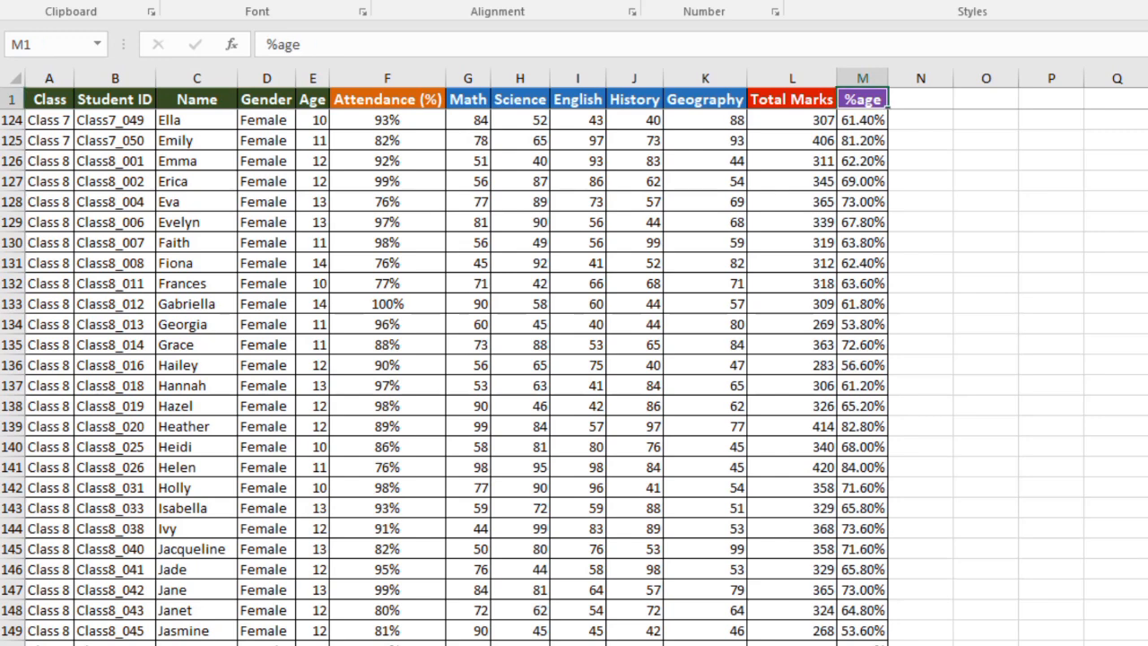
{"action": "key", "text": "Down"}
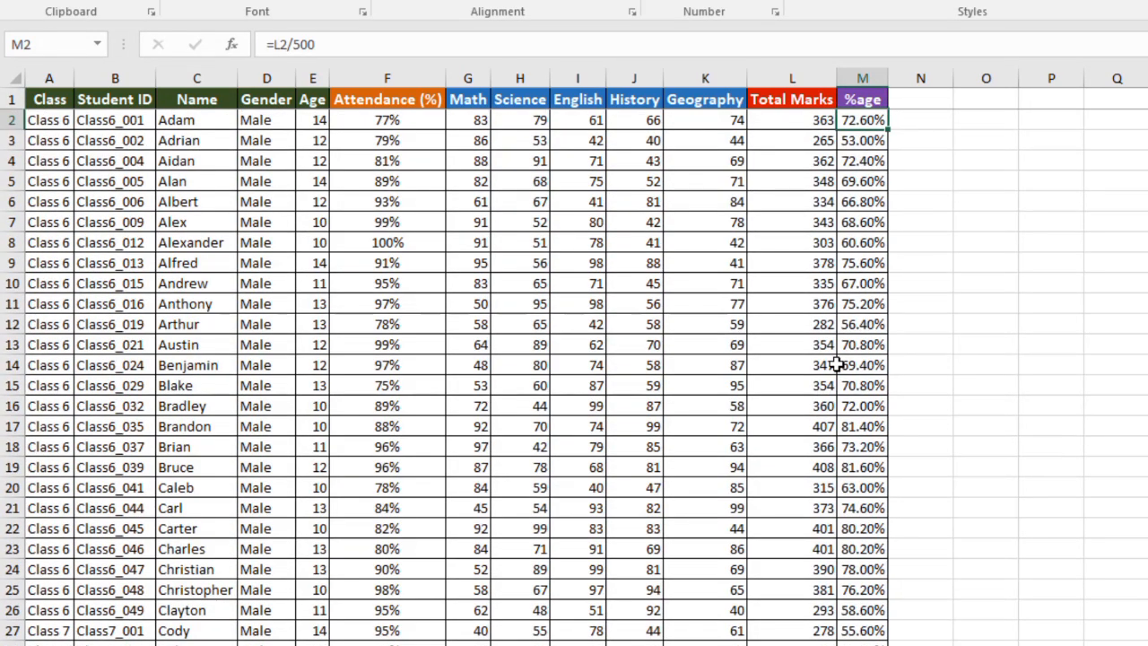
{"action": "key", "text": "Up"}
{"action": "key", "text": "ctrl+Left"}
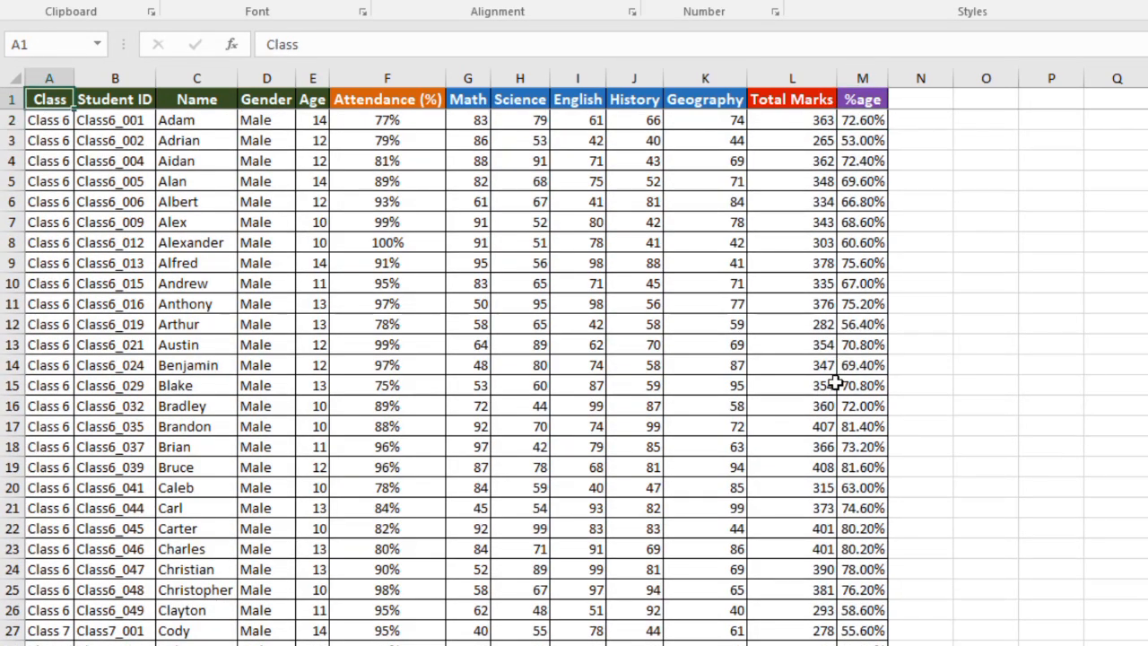
Add a "Grade" header in cell N1 beside the %age column.
{"action": "left_click", "coordinate": [917, 106]}
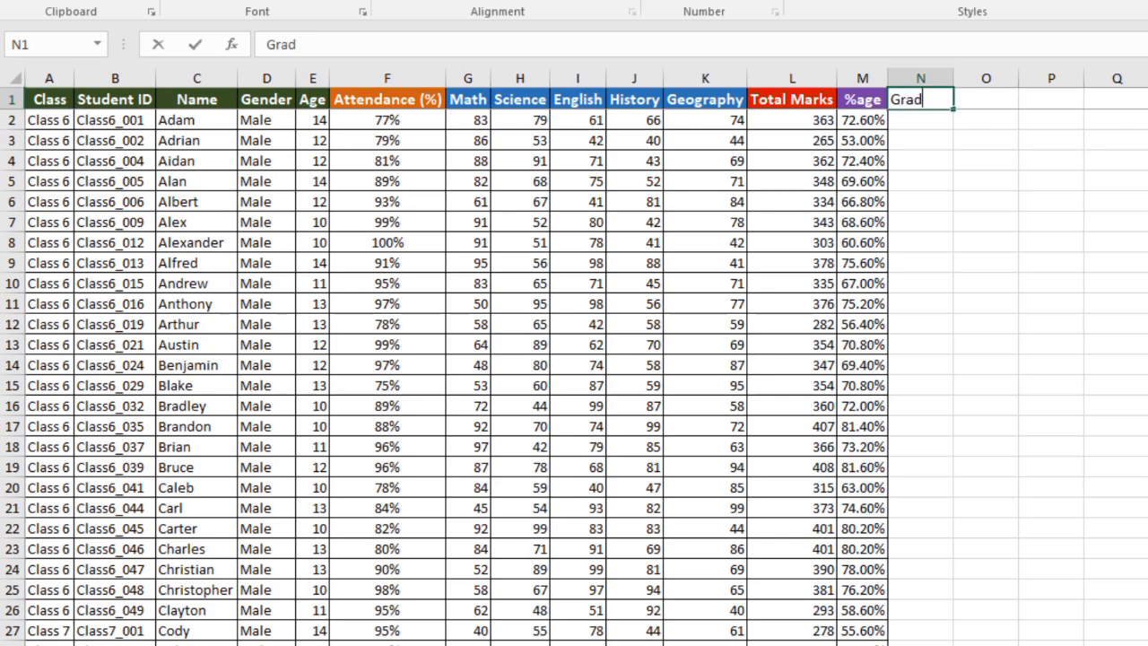
{"action": "type", "text": "Grade"}
{"action": "key", "text": "Return"}
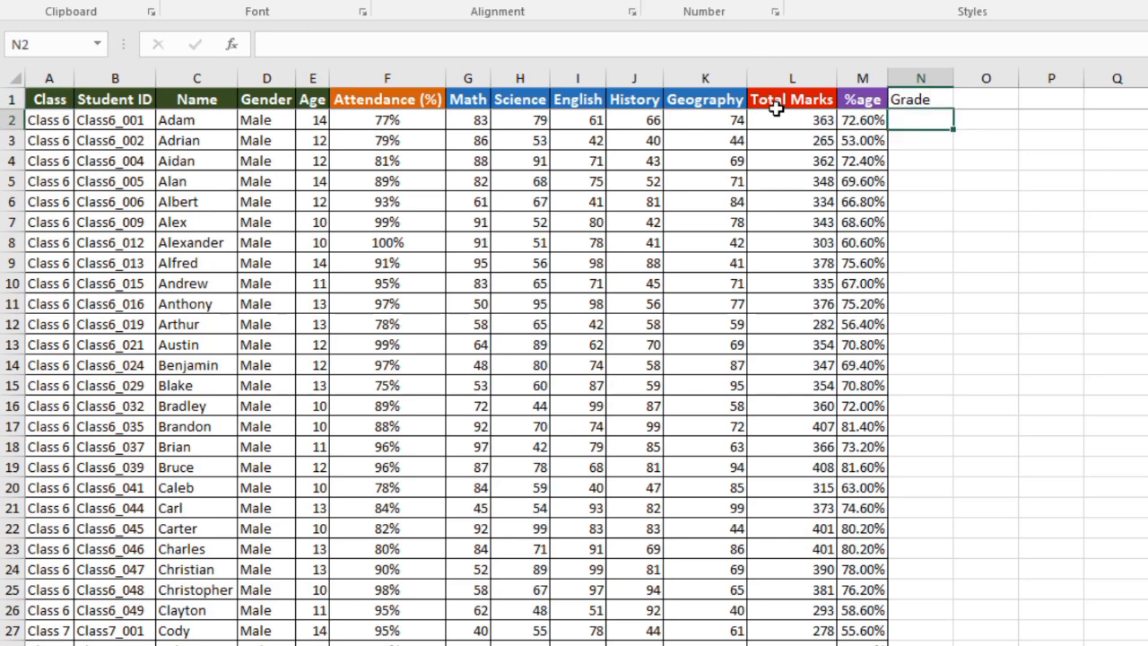
Copy the Gender column's formatting onto the new Grade column.
{"action": "left_click", "coordinate": [283, 78]}
{"action": "left_click", "coordinate": [133, 9]}
{"action": "left_click", "coordinate": [928, 79]}
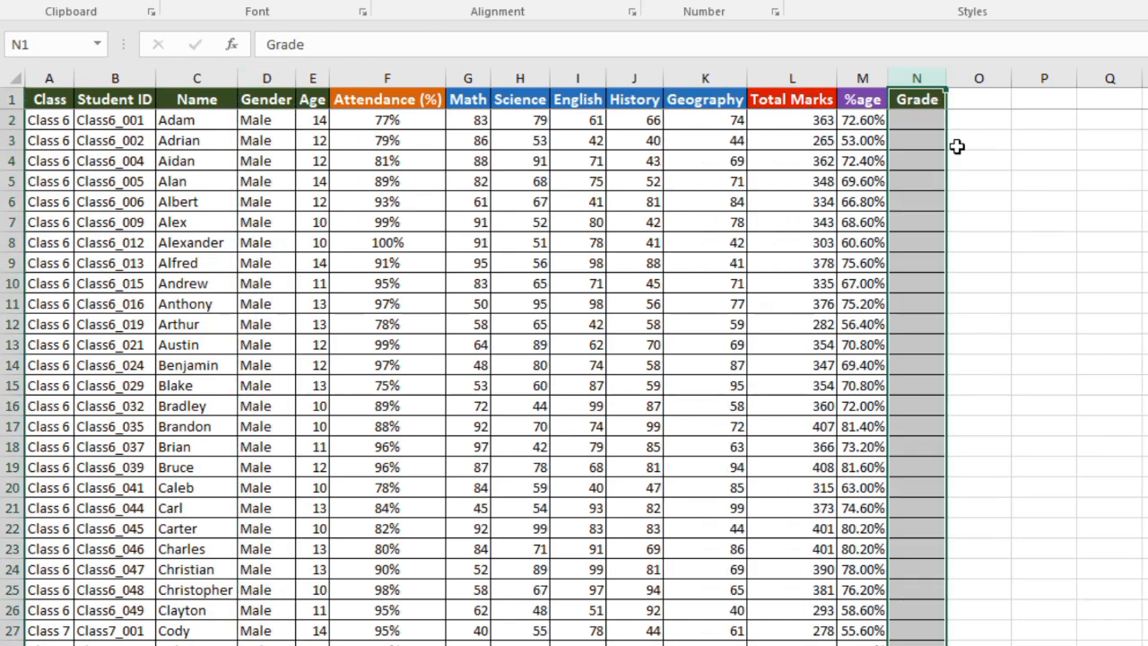
{"action": "left_click", "coordinate": [957, 146]}
{"action": "left_click", "coordinate": [917, 136]}
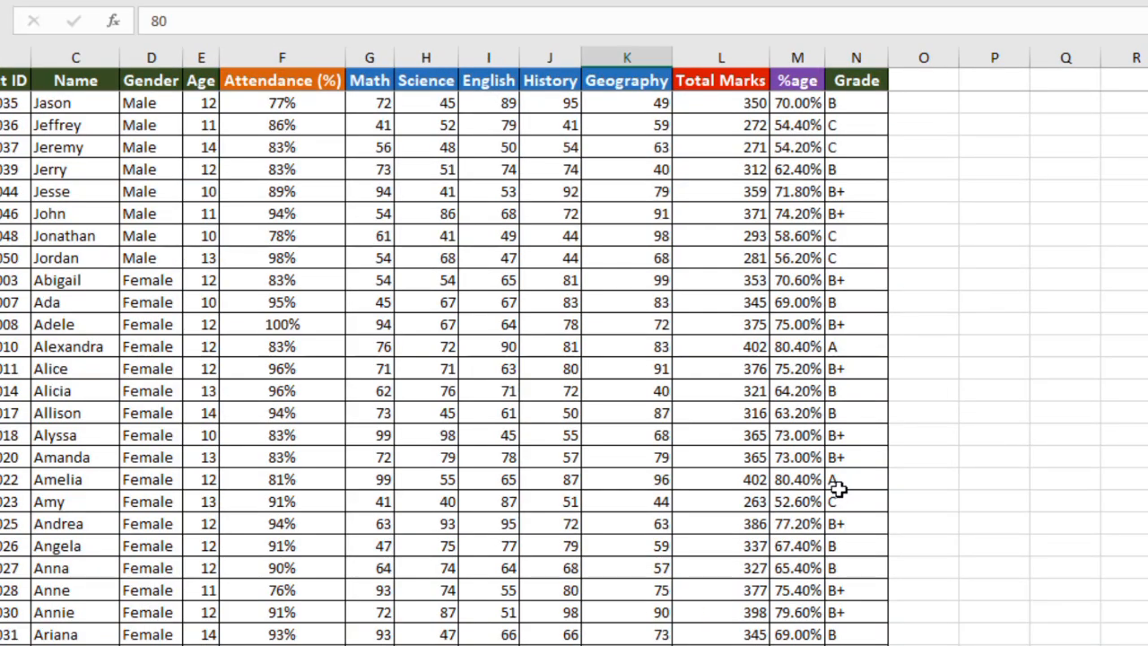
Review the nested IF grade formula and the grades filled down column N.
{"action": "scroll", "coordinate": [833, 486], "scroll_direction": "up", "scroll_amount": 1}
{"action": "left_click", "coordinate": [850, 479]}
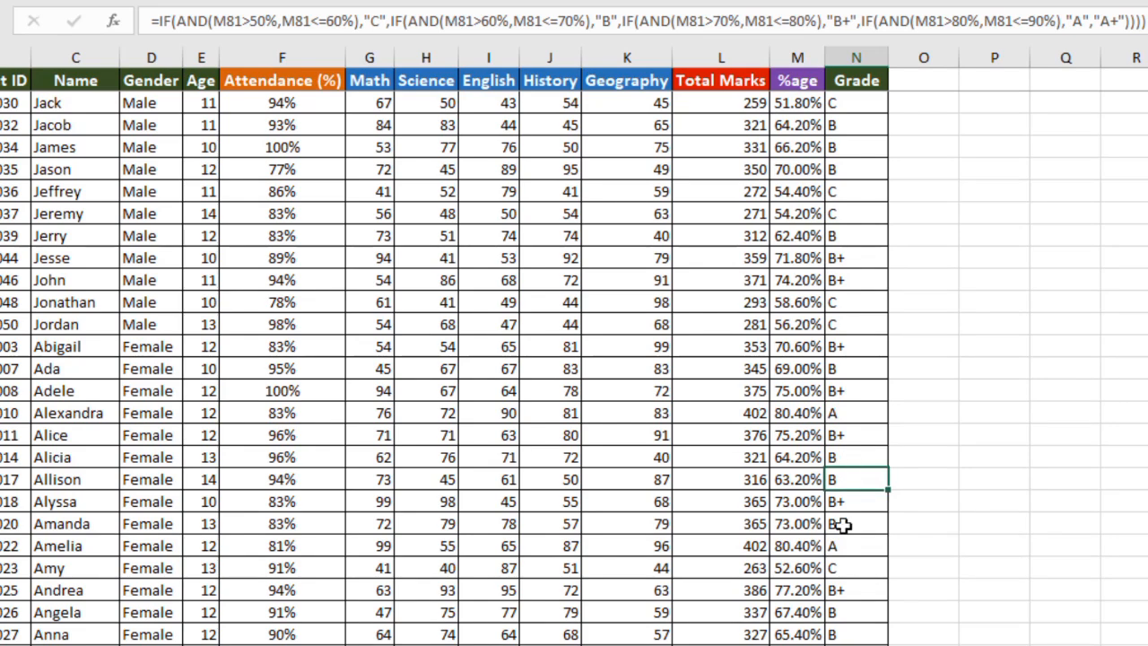
{"action": "left_click", "coordinate": [874, 56]}
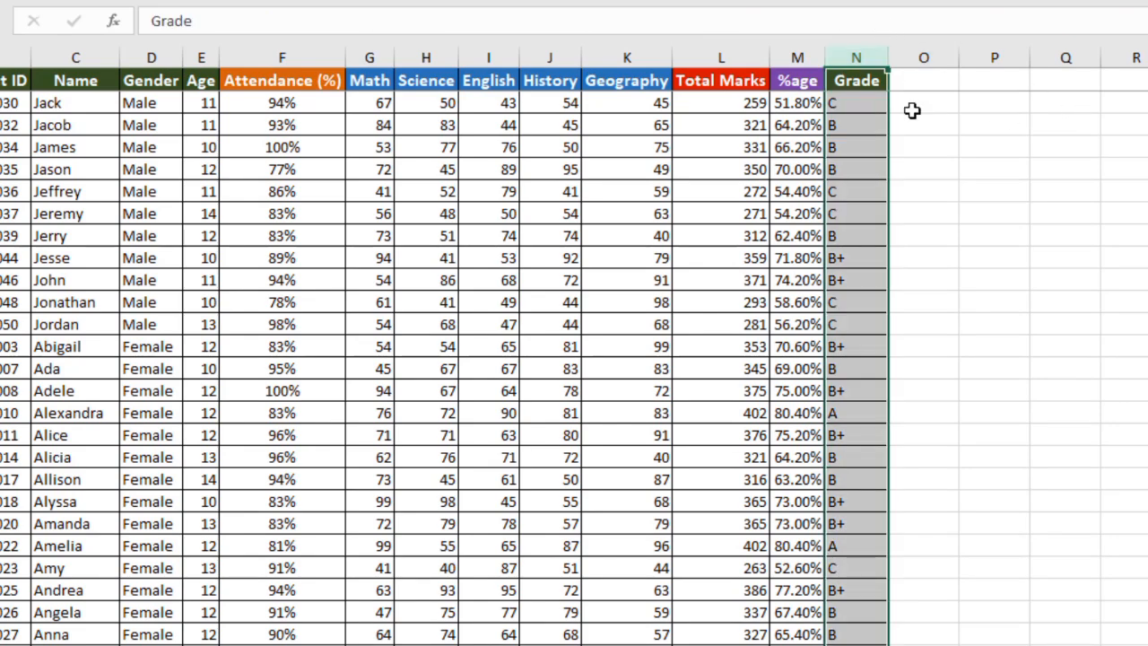
{"action": "left_click", "coordinate": [959, 99]}
{"action": "scroll", "coordinate": [838, 200], "scroll_direction": "up", "scroll_amount": 15}
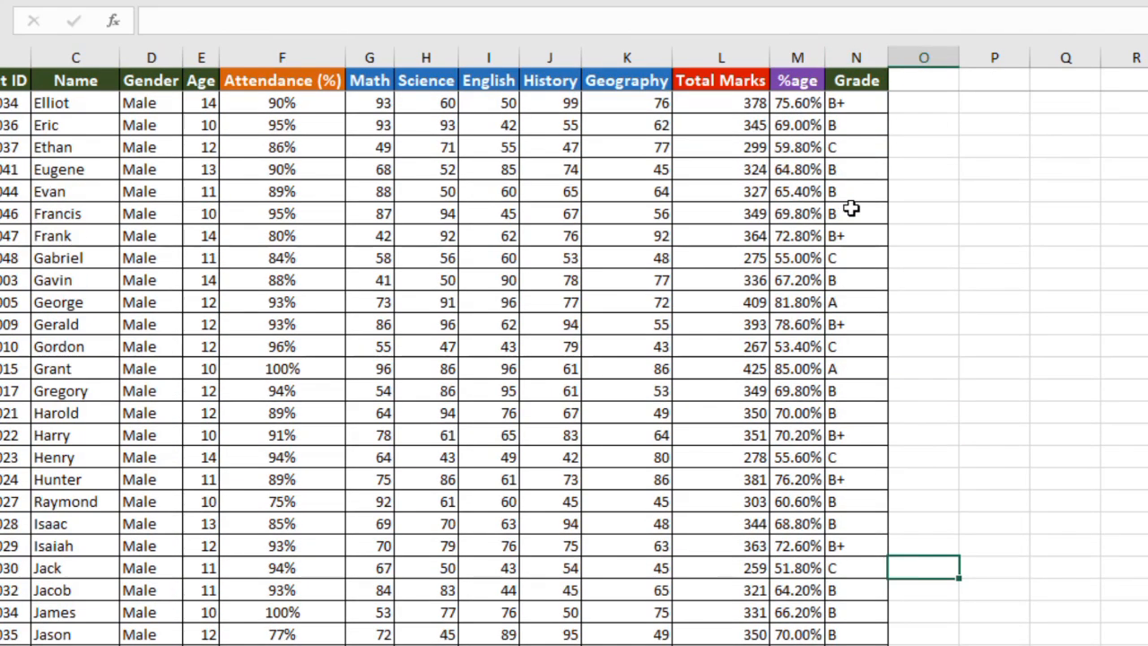
{"action": "scroll", "coordinate": [848, 208], "scroll_direction": "up", "scroll_amount": 5}
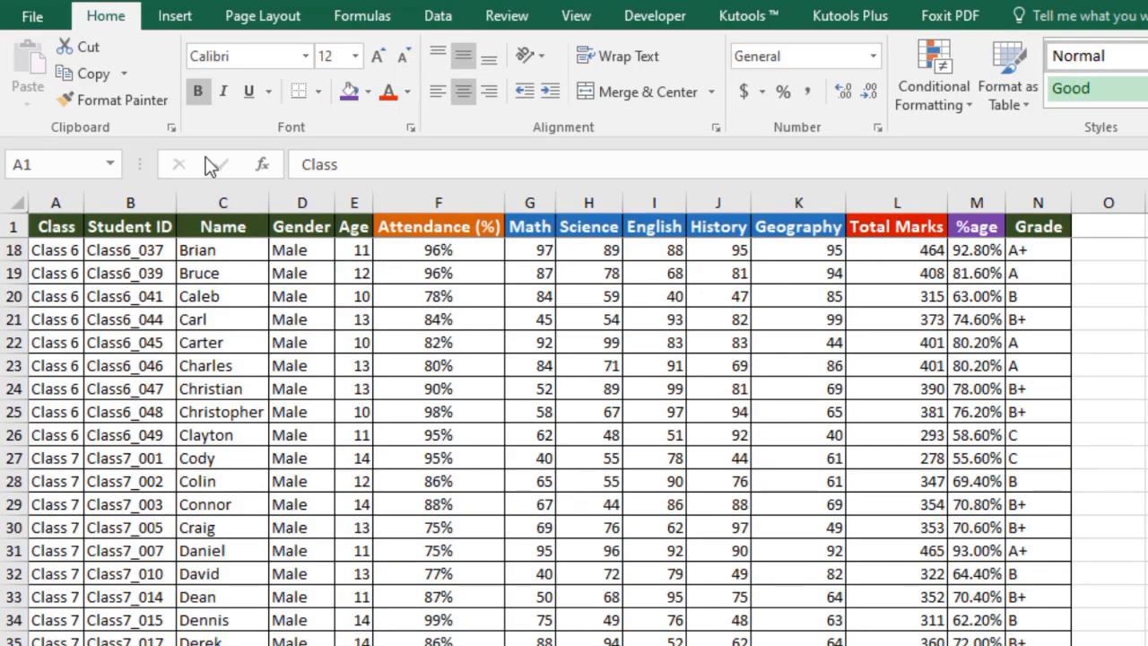
Create a PivotTable on a new worksheet from the whole student dataset, Sheet1 A1:N151.
{"action": "left_click", "coordinate": [75, 231]}
{"action": "key", "text": "ctrl+Home"}
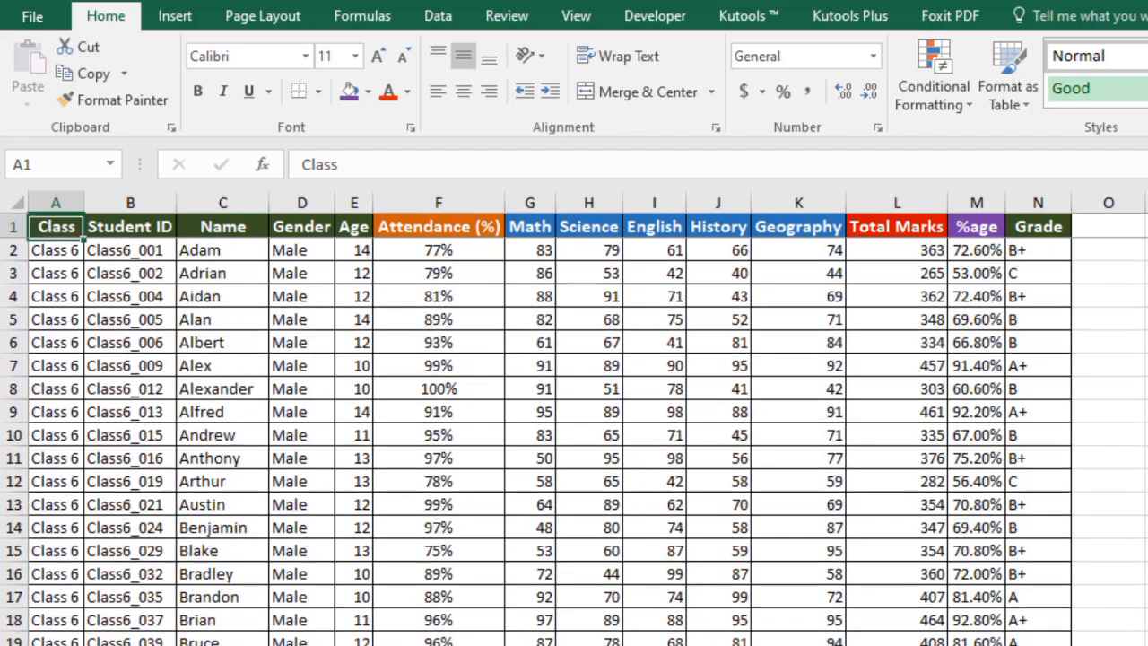
{"action": "key", "text": "ctrl+shift+Right"}
{"action": "key", "text": "ctrl+shift+Down"}
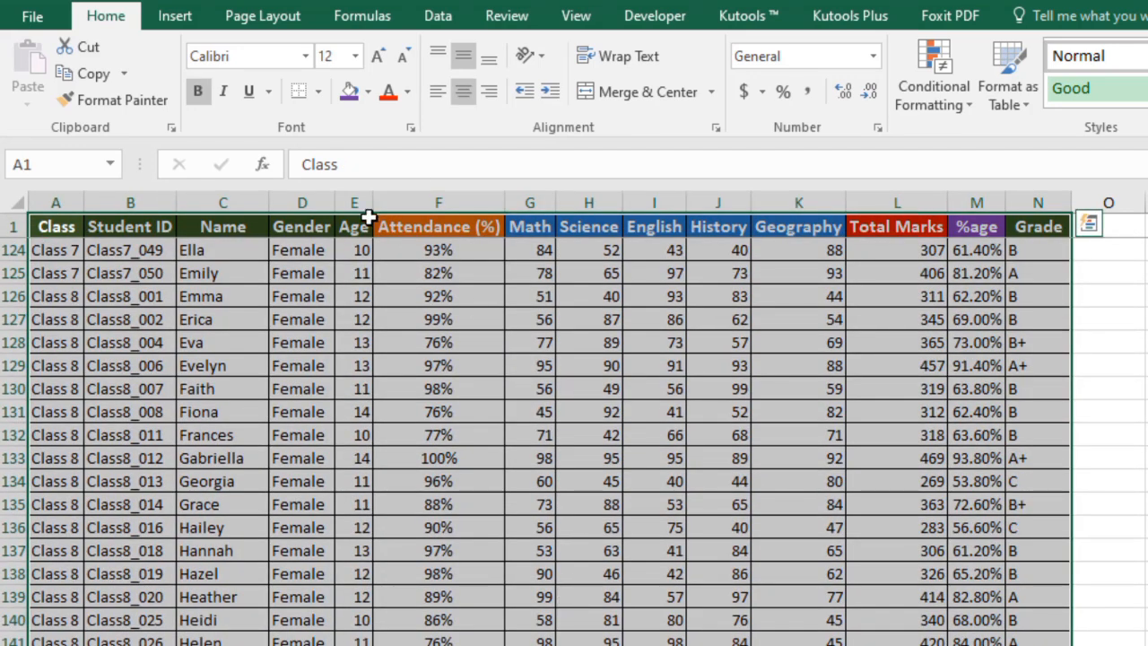
{"action": "left_click", "coordinate": [177, 18]}
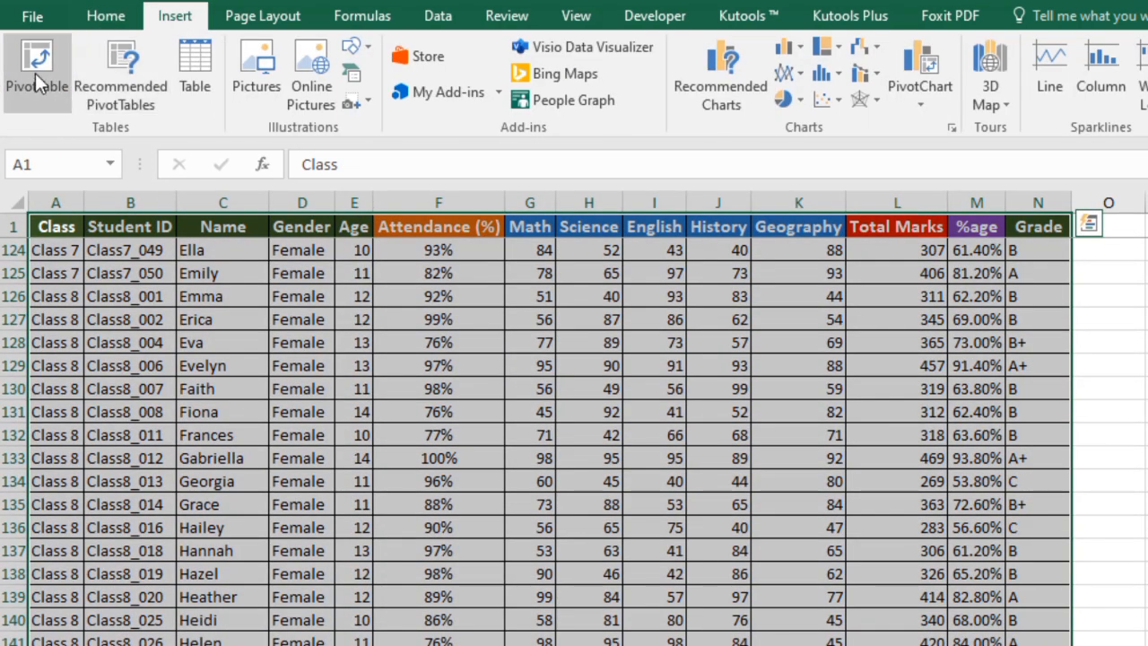
{"action": "left_click", "coordinate": [35, 72]}
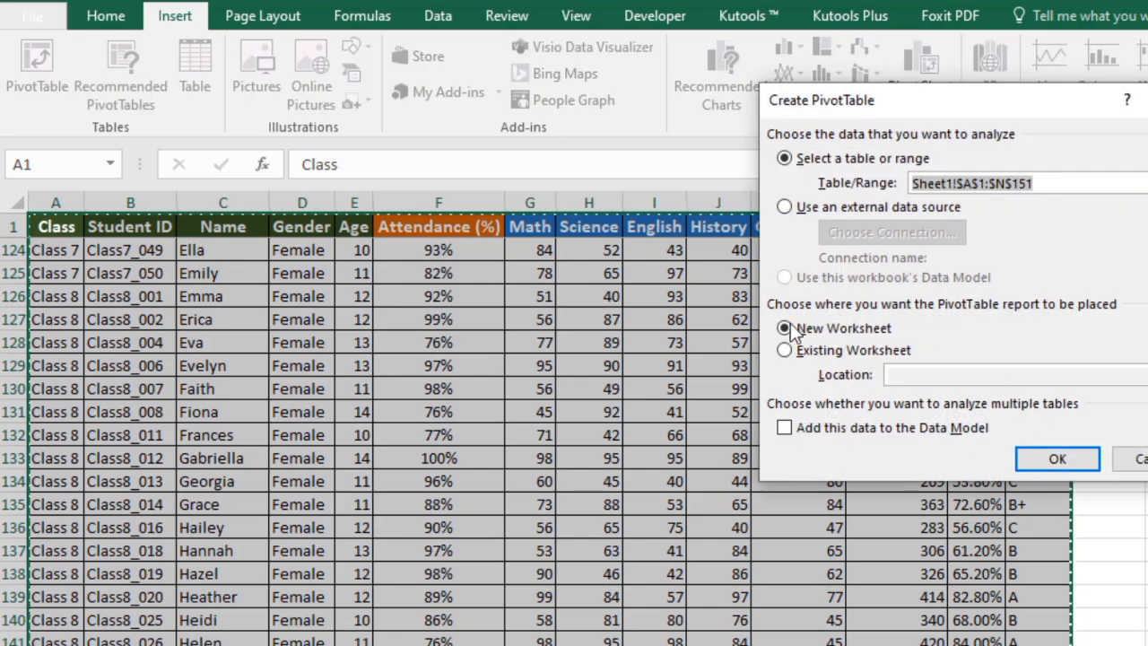
{"action": "left_click", "coordinate": [1033, 459]}
Enable the classic PivotTable layout in the display options of the new PivotTable.
{"action": "right_click", "coordinate": [149, 433]}
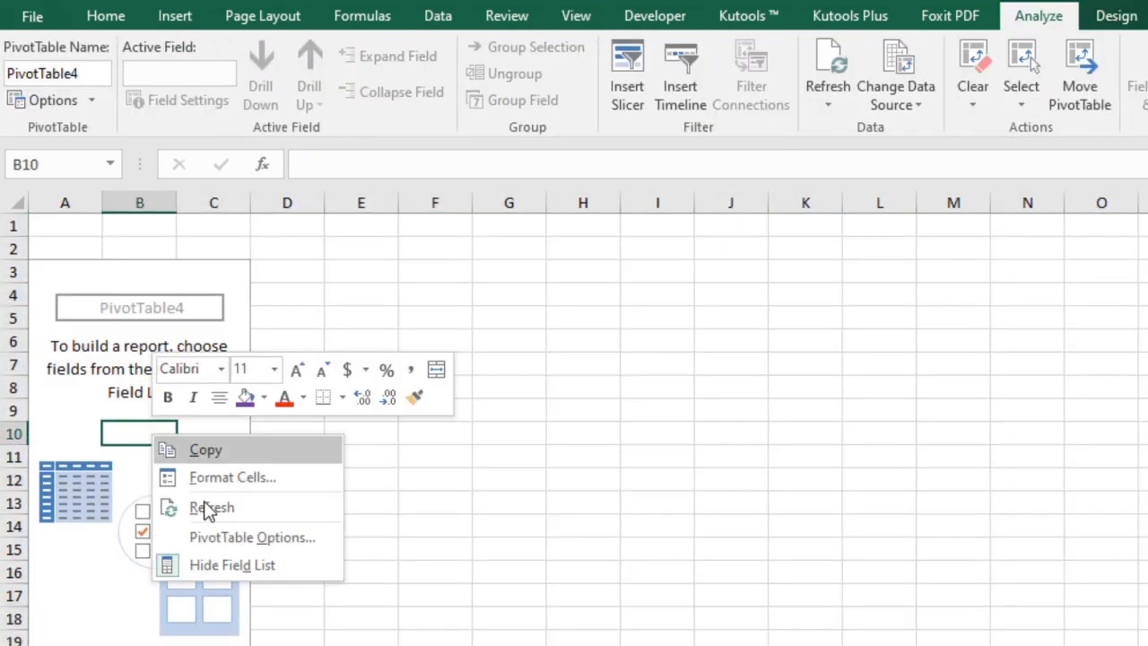
{"action": "left_click", "coordinate": [256, 541]}
{"action": "left_click", "coordinate": [274, 337]}
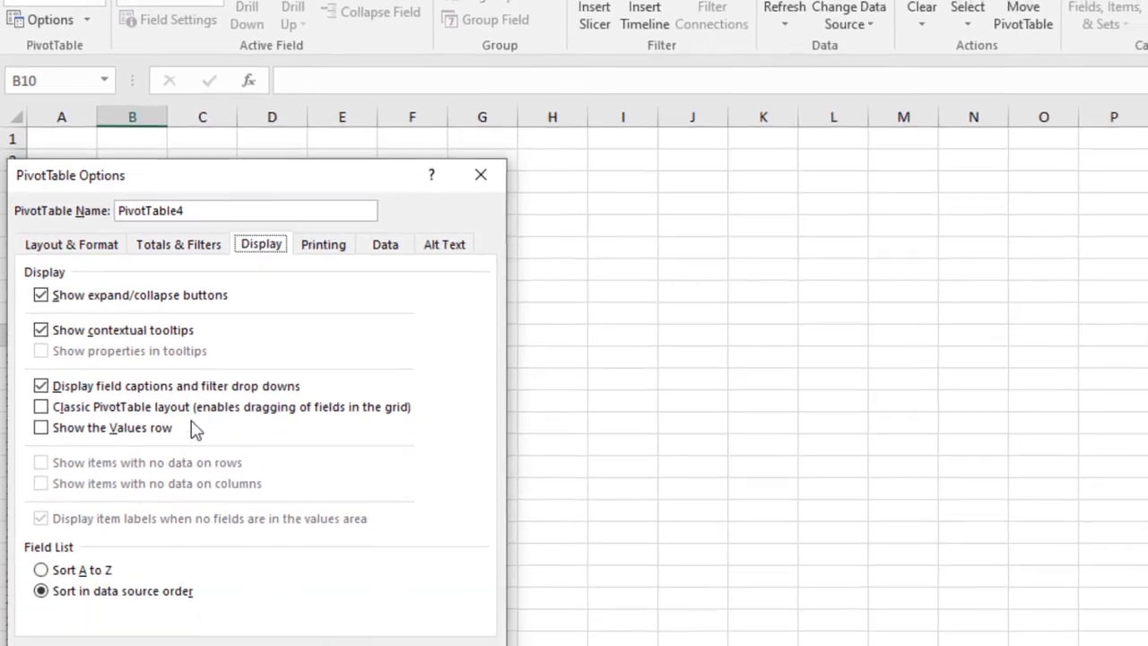
{"action": "left_click", "coordinate": [224, 498]}
{"action": "left_click", "coordinate": [332, 630]}
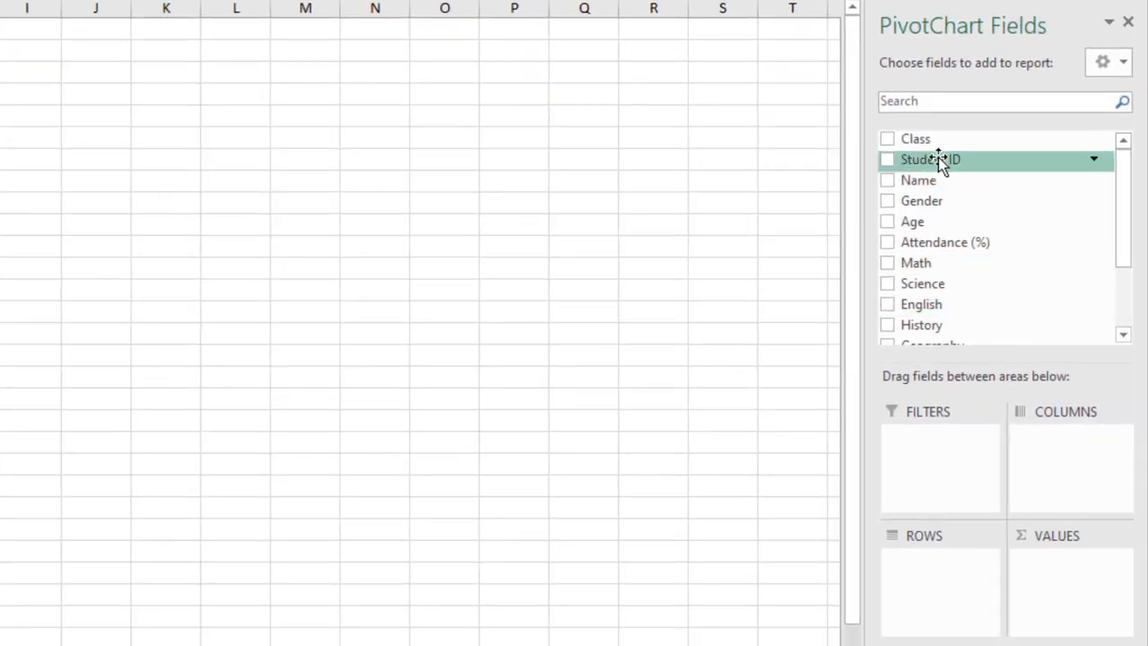
{"action": "left_click_drag", "start_coordinate": [914, 140], "coordinate": [953, 587]}
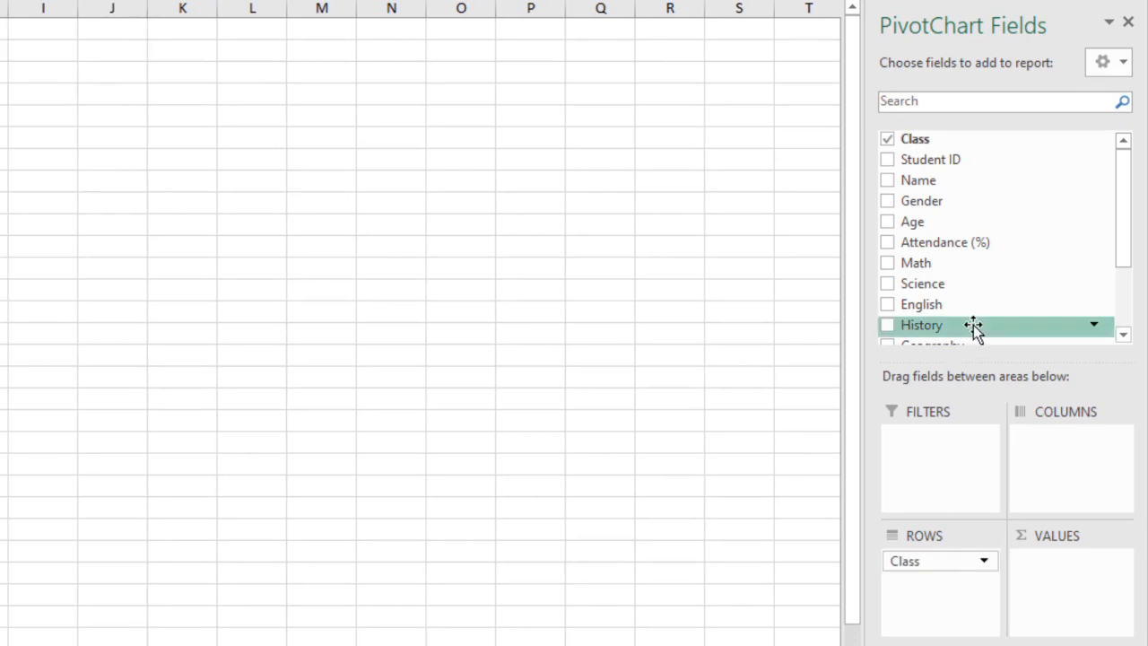
{"action": "left_click_drag", "start_coordinate": [1119, 259], "coordinate": [1123, 318]}
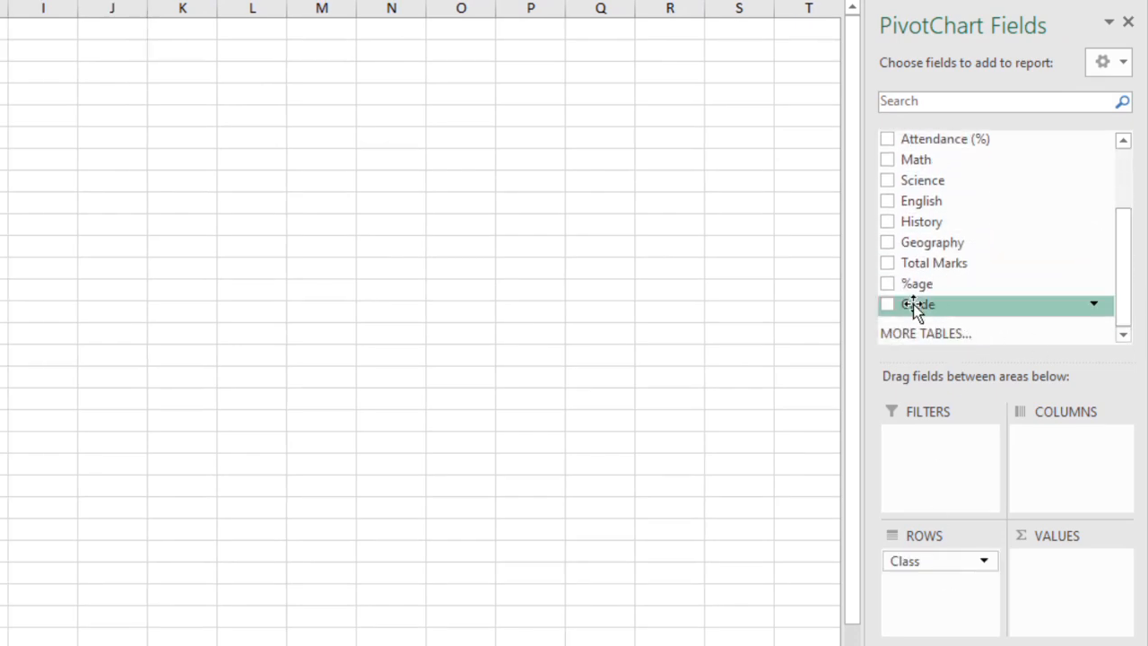
{"action": "left_click_drag", "start_coordinate": [970, 281], "coordinate": [967, 332]}
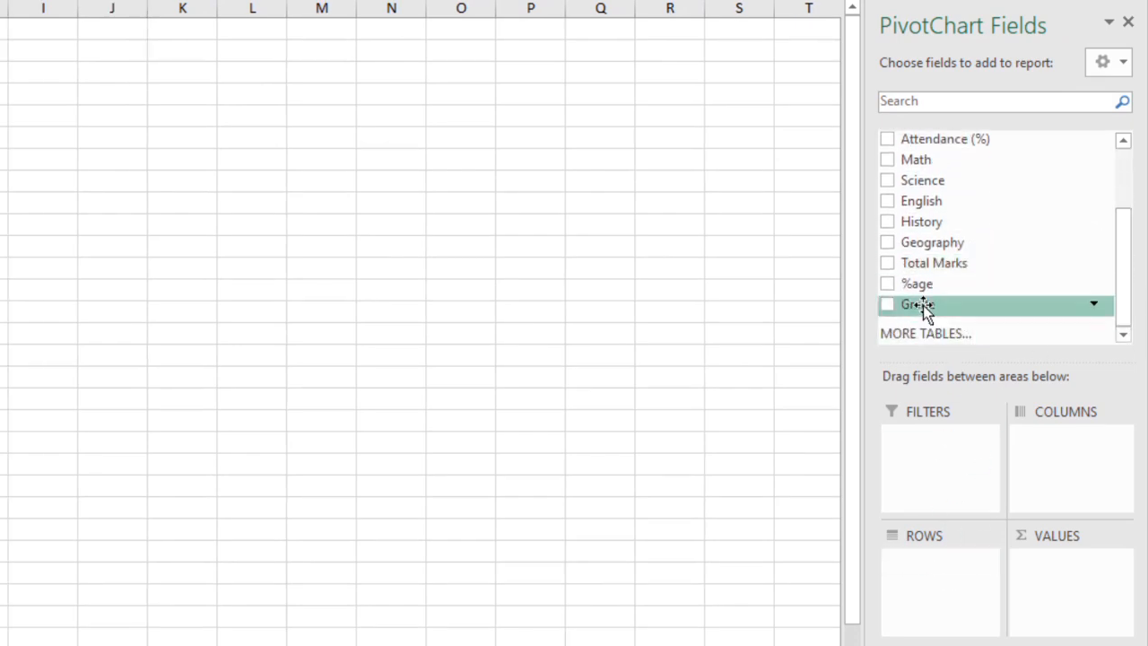
Set Grade as the PivotTable's row field and add Student ID as a counted value.
{"action": "left_click_drag", "start_coordinate": [917, 304], "coordinate": [932, 587]}
{"action": "left_click_drag", "start_coordinate": [1124, 305], "coordinate": [1121, 169]}
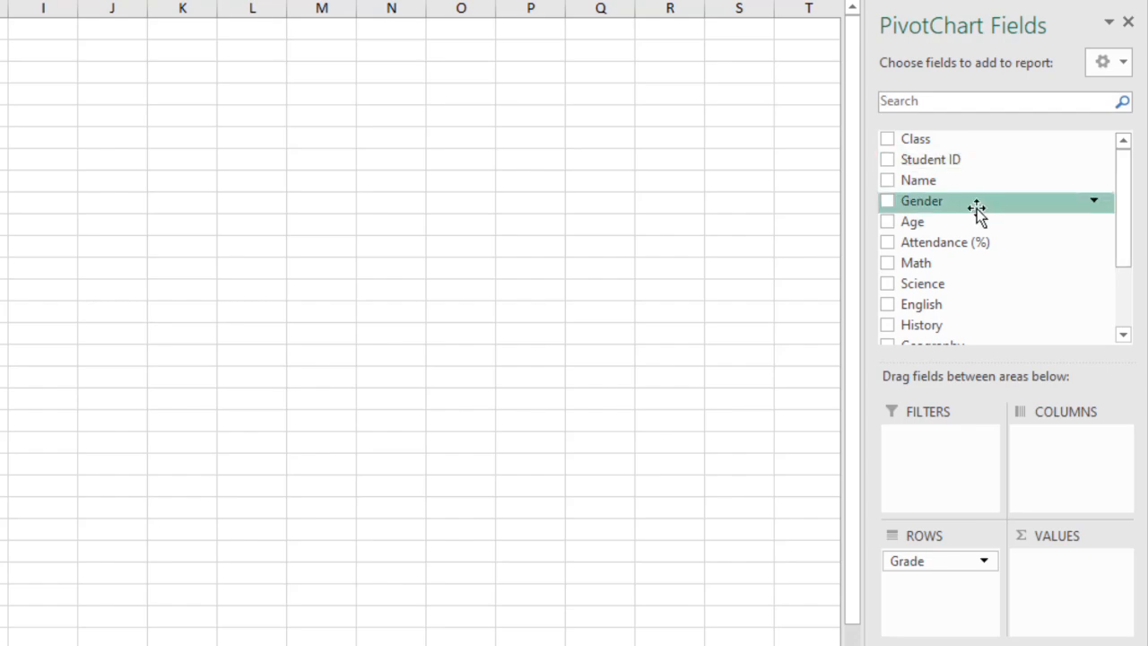
{"action": "left_click_drag", "start_coordinate": [930, 159], "coordinate": [1068, 576]}
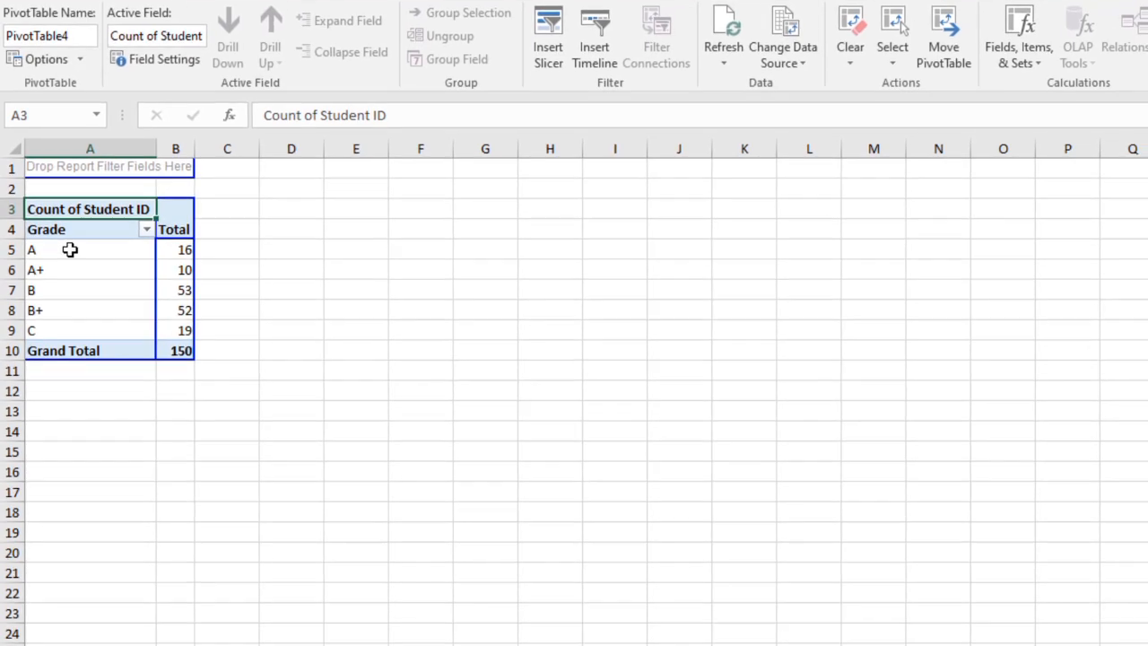
Reorder the PivotTable's Grade items so that A+ comes before A and B+ comes before B.
{"action": "left_click_drag", "start_coordinate": [74, 257], "coordinate": [185, 333]}
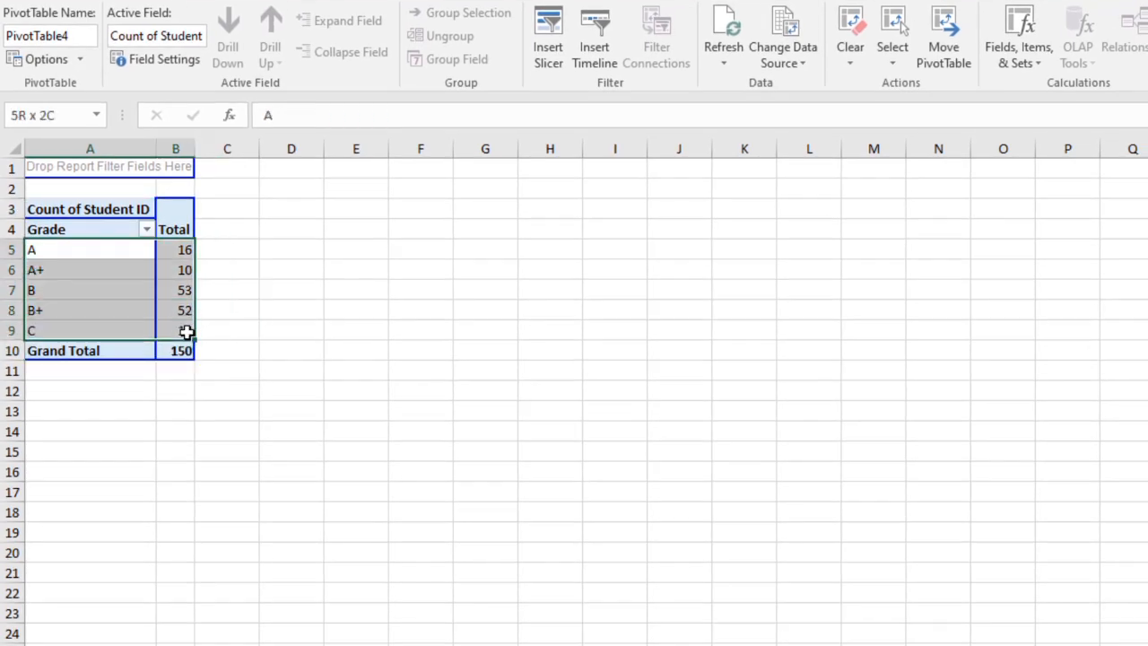
{"action": "left_click", "coordinate": [180, 269]}
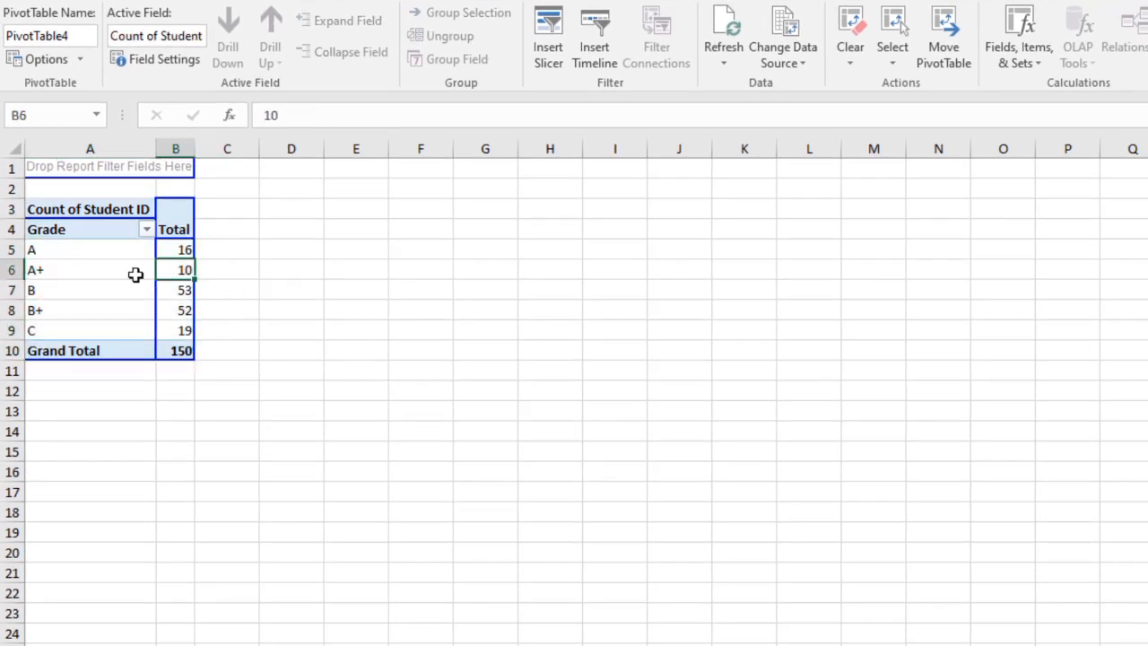
{"action": "right_click", "coordinate": [101, 274]}
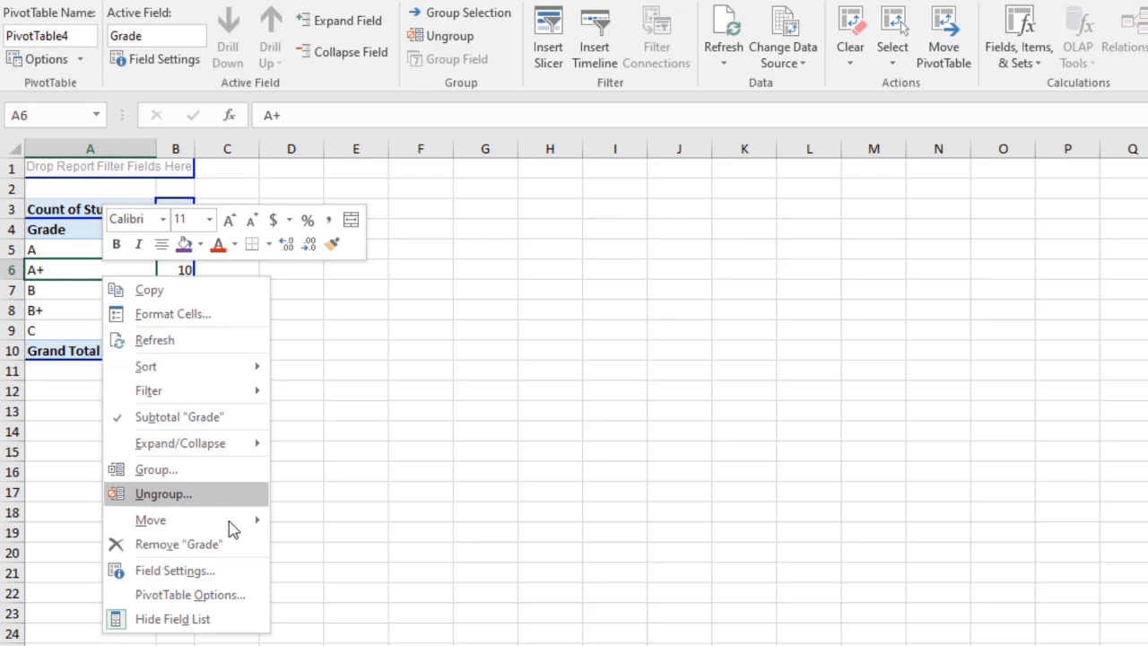
{"action": "mouse_move", "coordinate": [231, 527]}
{"action": "left_click", "coordinate": [315, 547]}
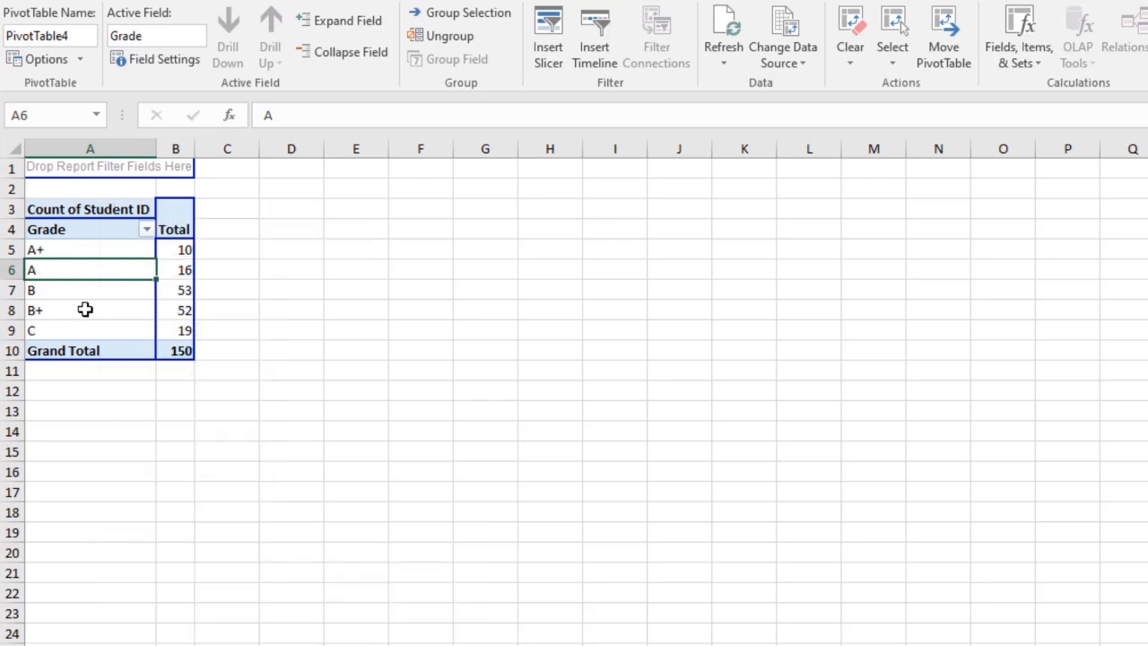
{"action": "right_click", "coordinate": [88, 309]}
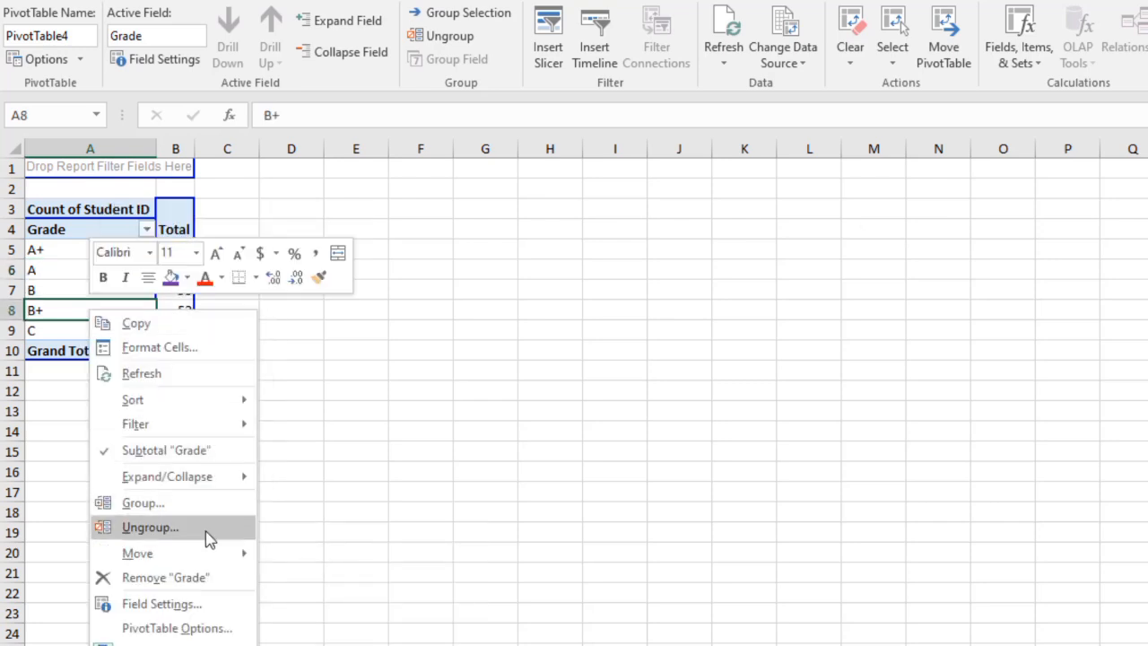
{"action": "mouse_move", "coordinate": [207, 551]}
{"action": "left_click", "coordinate": [299, 579]}
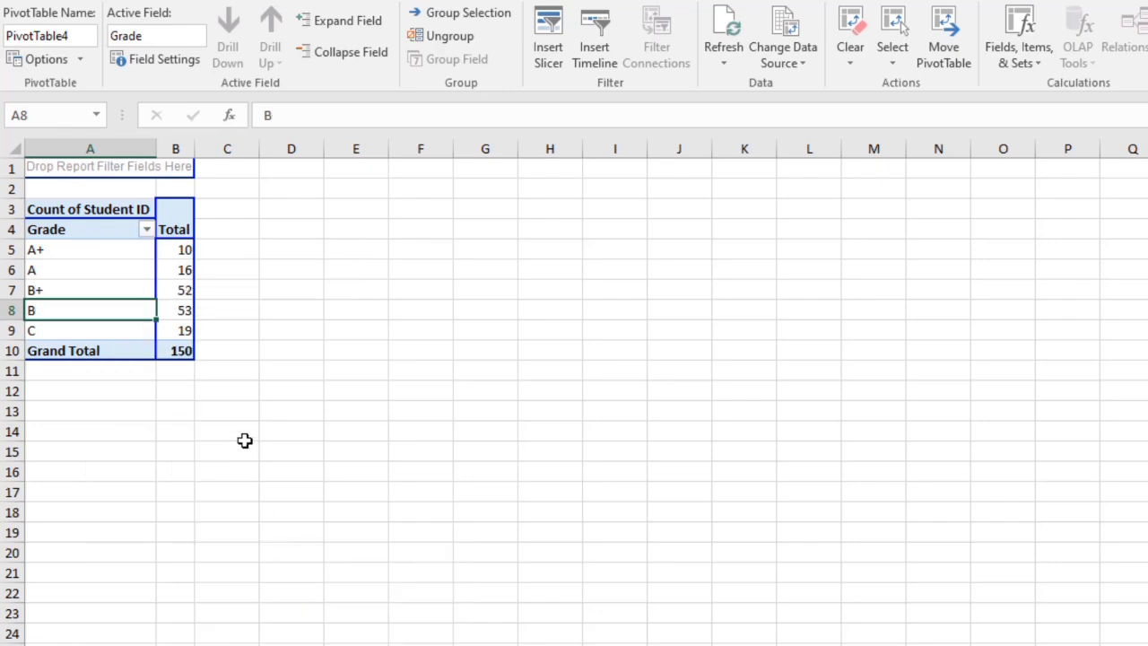
{"action": "left_click", "coordinate": [242, 435]}
{"action": "left_click", "coordinate": [124, 301]}
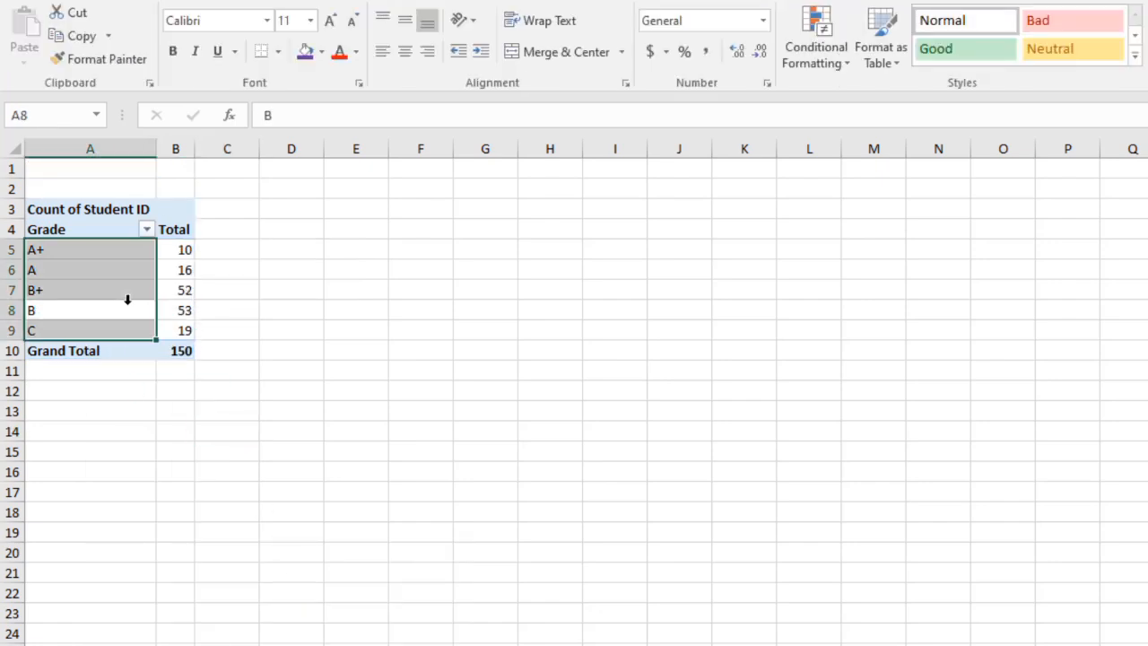
{"action": "left_click", "coordinate": [179, 305]}
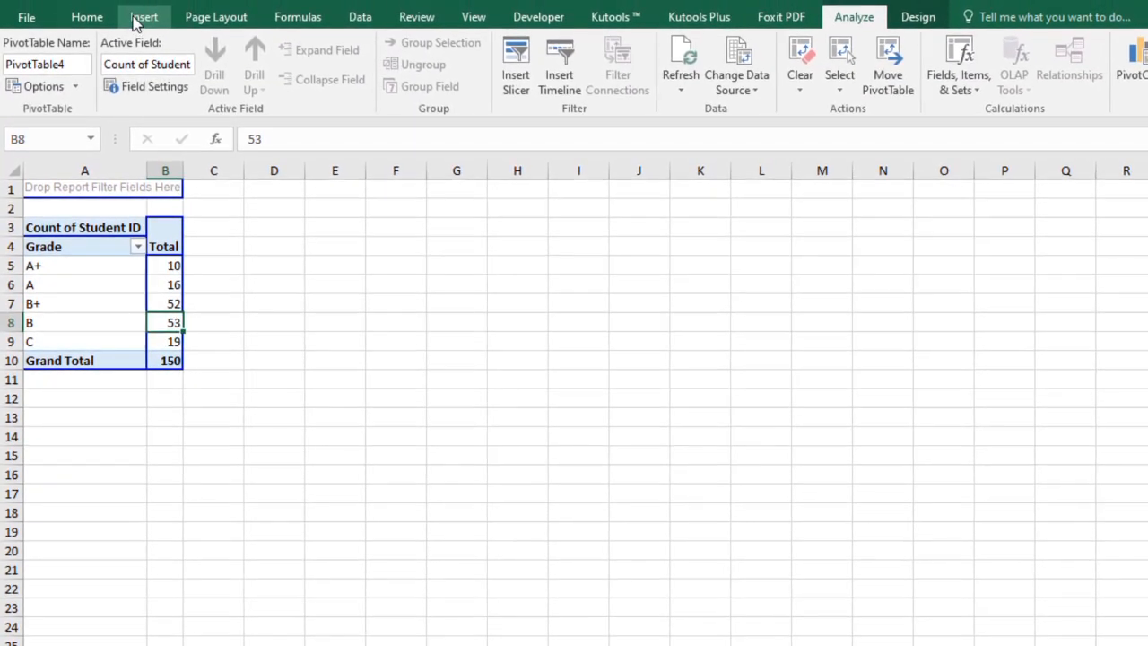
Try the Organic theme on the workbook.
{"action": "left_click", "coordinate": [144, 17]}
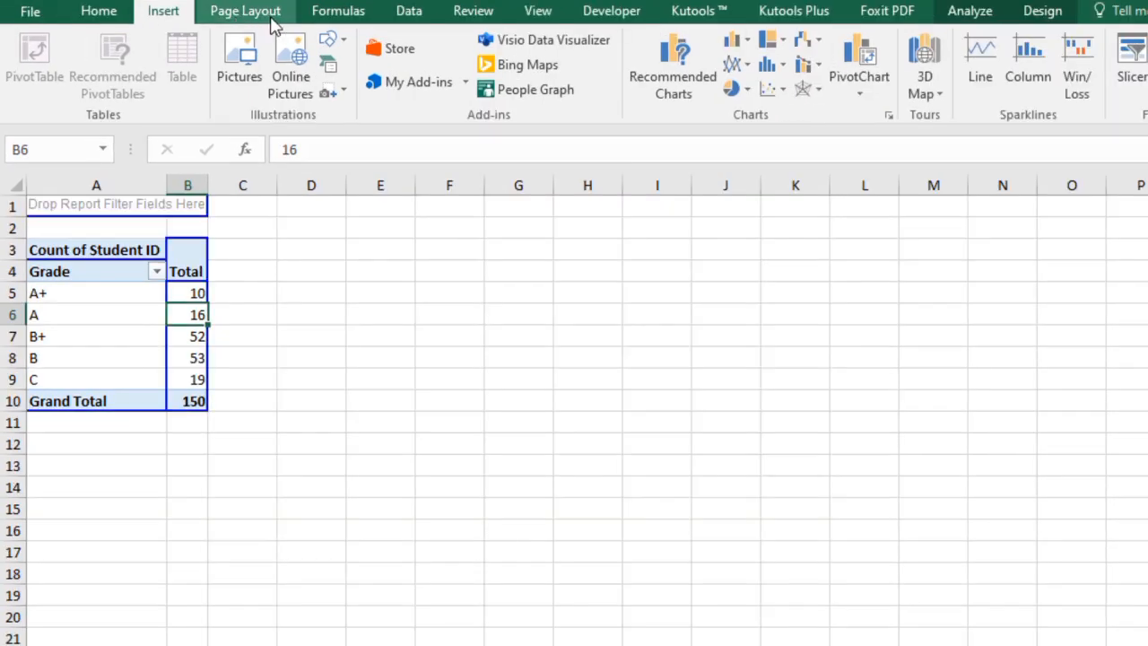
{"action": "left_click", "coordinate": [260, 12]}
{"action": "left_click", "coordinate": [32, 94]}
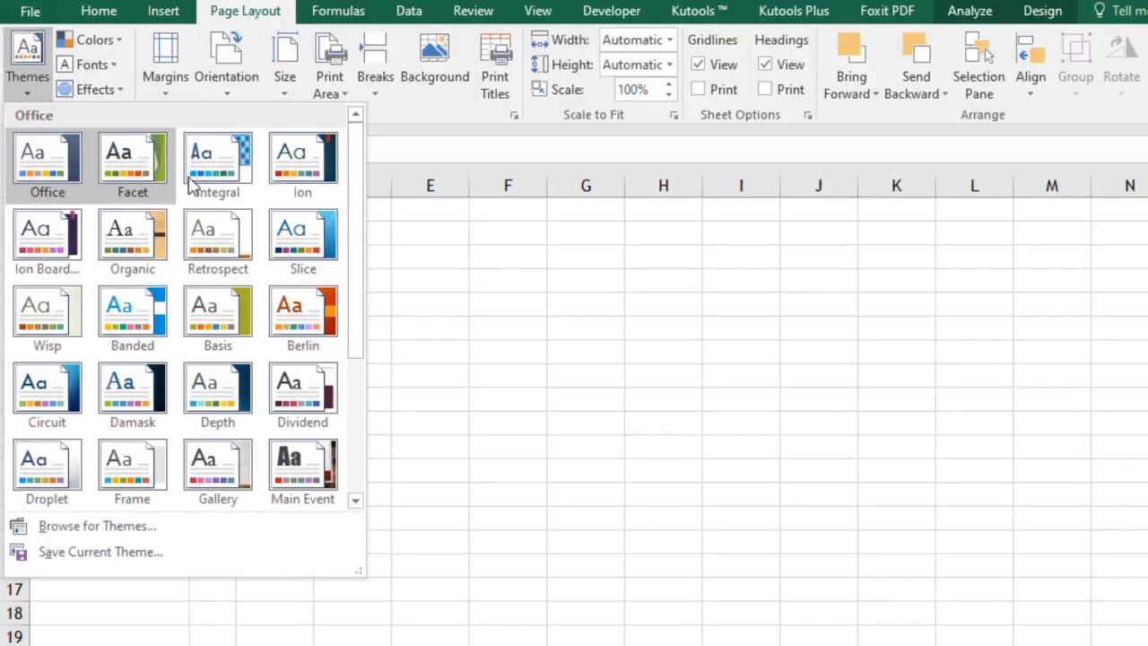
{"action": "left_click", "coordinate": [134, 234]}
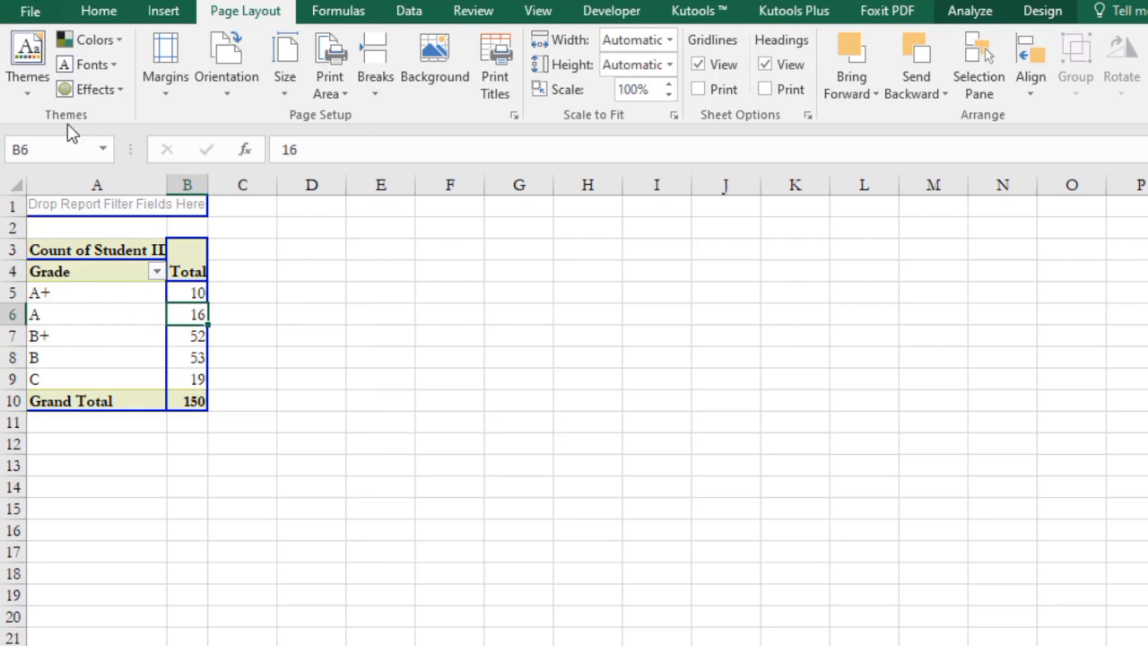
Apply the Retrospect theme to the workbook.
{"action": "left_click", "coordinate": [29, 81]}
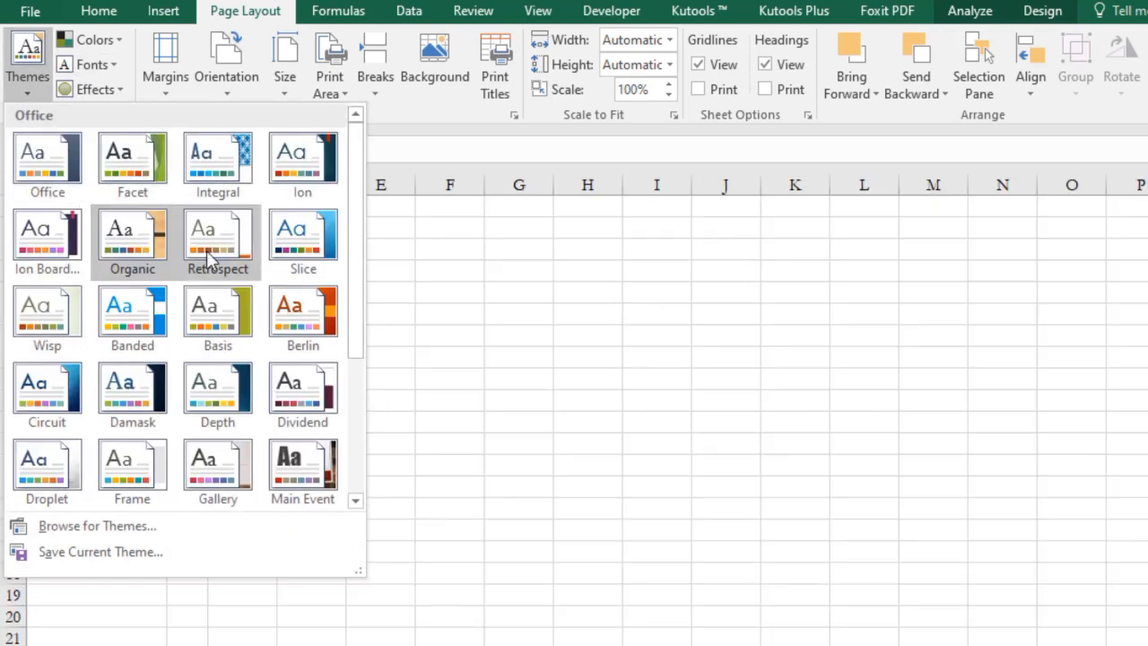
{"action": "left_click", "coordinate": [197, 310]}
{"action": "left_click", "coordinate": [351, 318]}
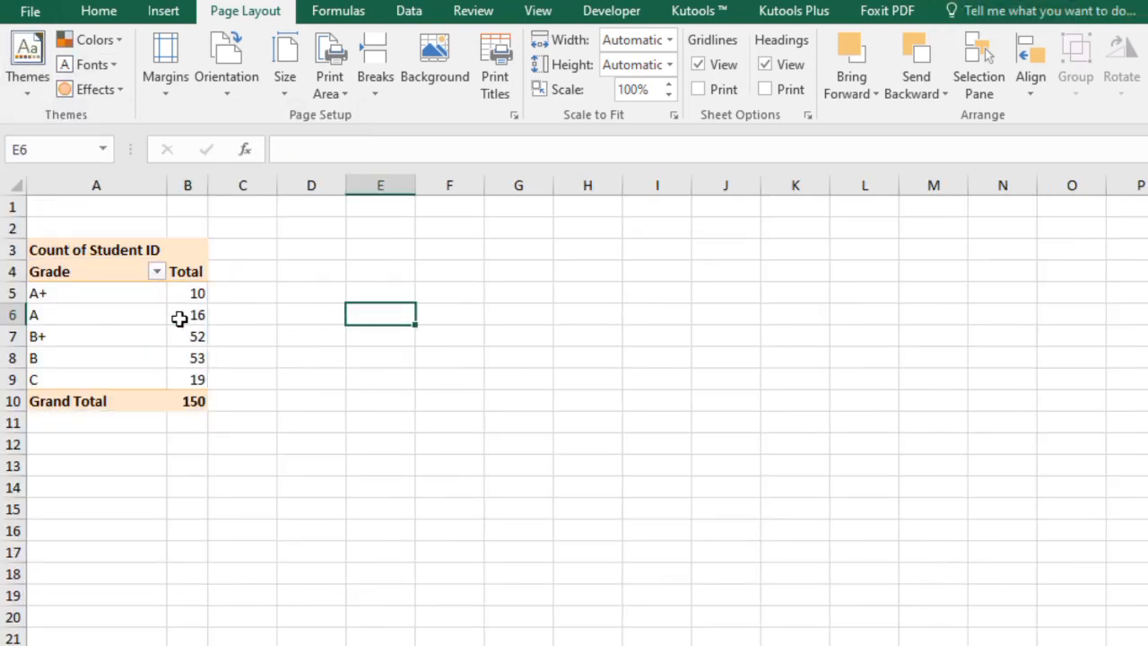
Insert a 3-D clustered column PivotChart of the student count per grade and add data labels to it.
{"action": "left_click", "coordinate": [179, 318]}
{"action": "left_click", "coordinate": [173, 12]}
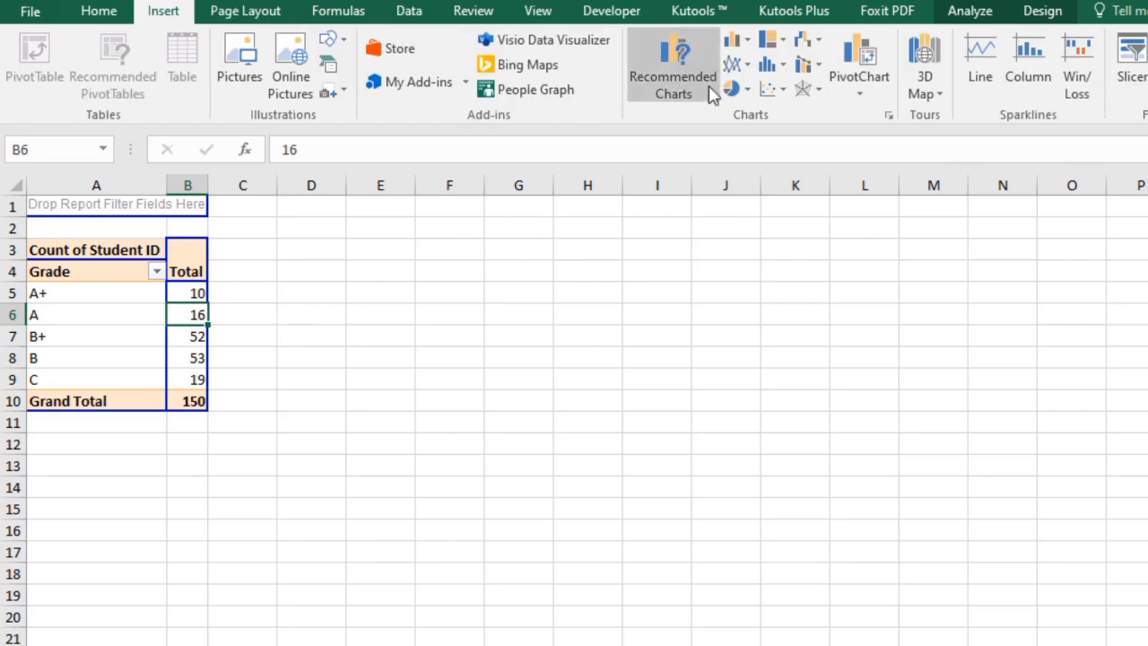
{"action": "left_click", "coordinate": [733, 40]}
{"action": "left_click", "coordinate": [731, 186]}
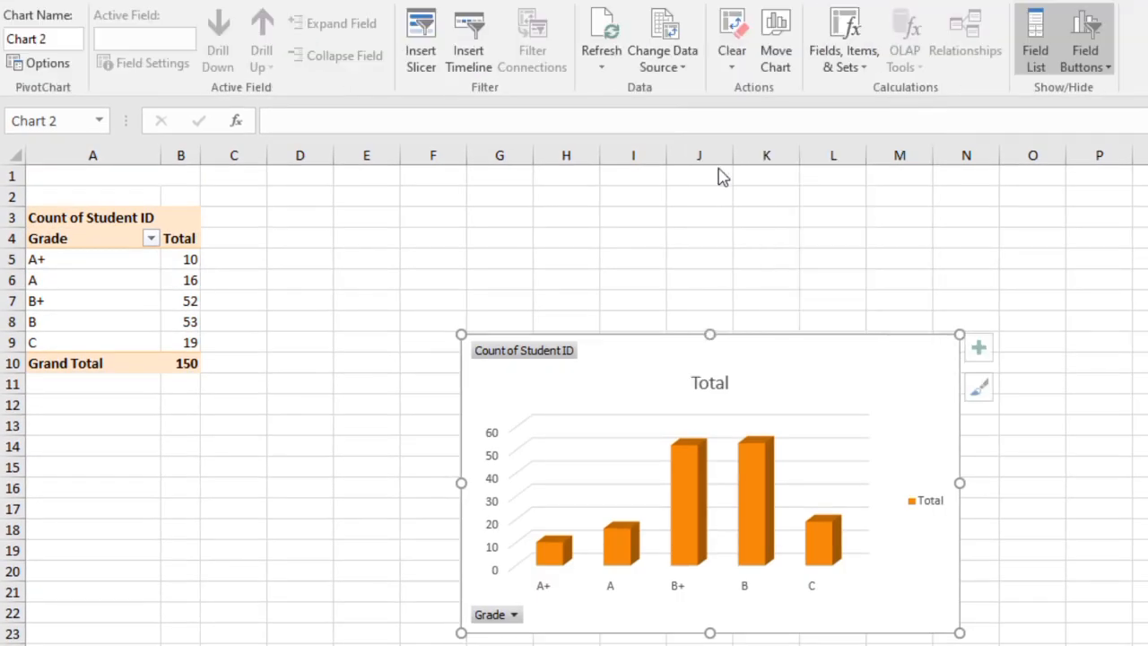
{"action": "left_click", "coordinate": [987, 351]}
{"action": "left_click", "coordinate": [1039, 429]}
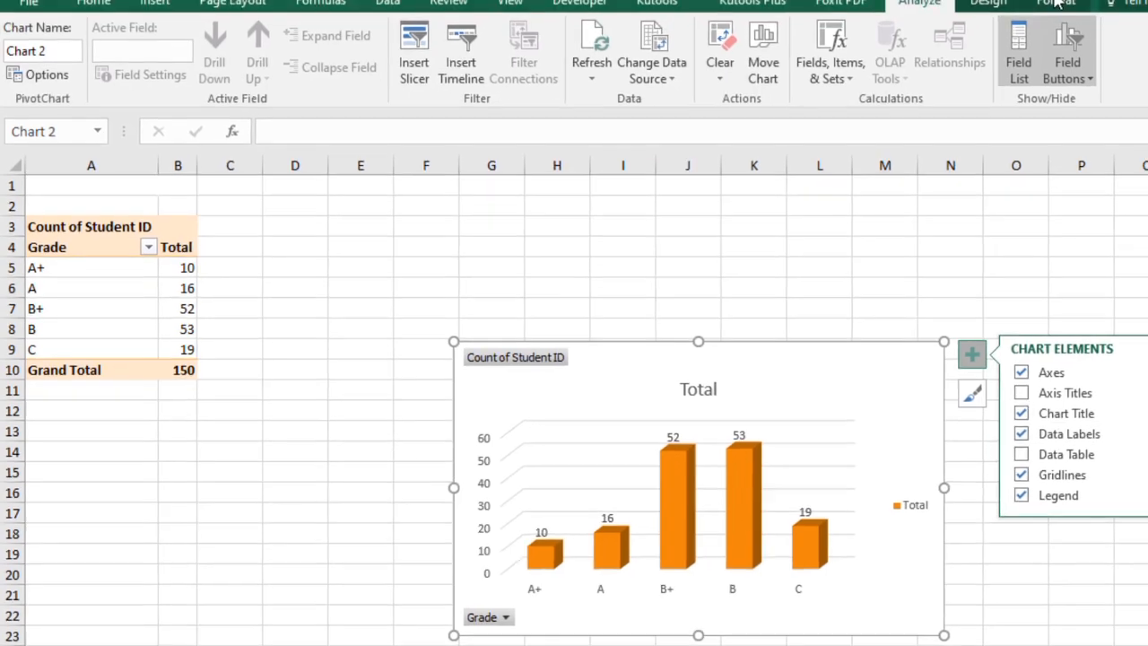
Apply the dark grey gradient chart style with orange columns to the PivotChart and turn its data labels back on.
{"action": "left_click", "coordinate": [981, 9]}
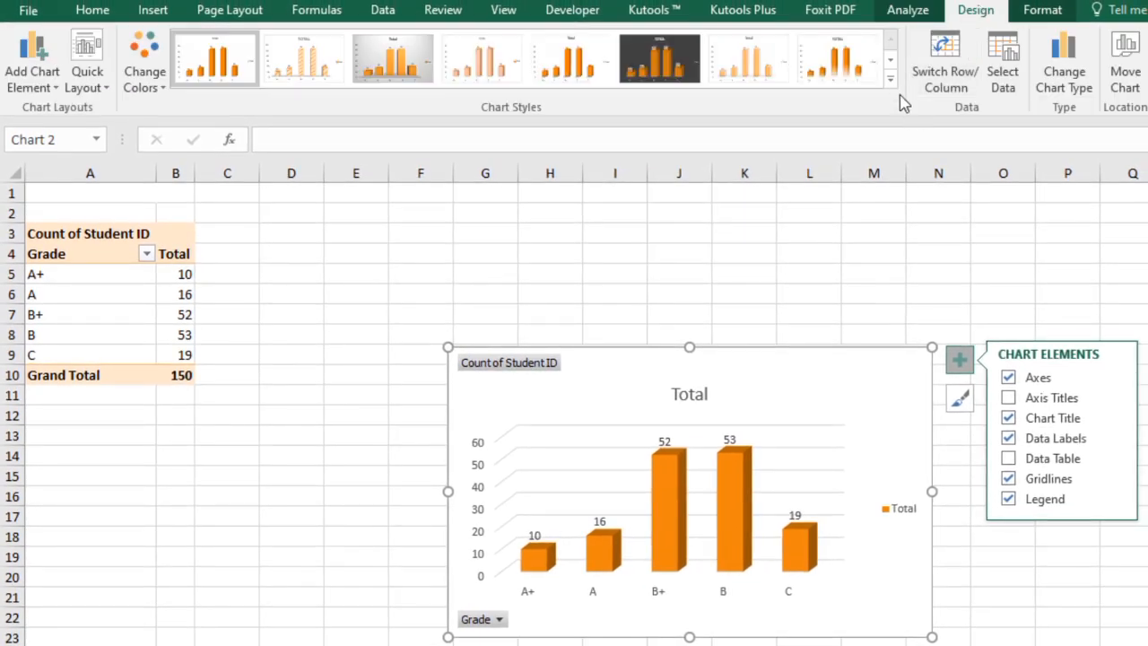
{"action": "left_click", "coordinate": [665, 68]}
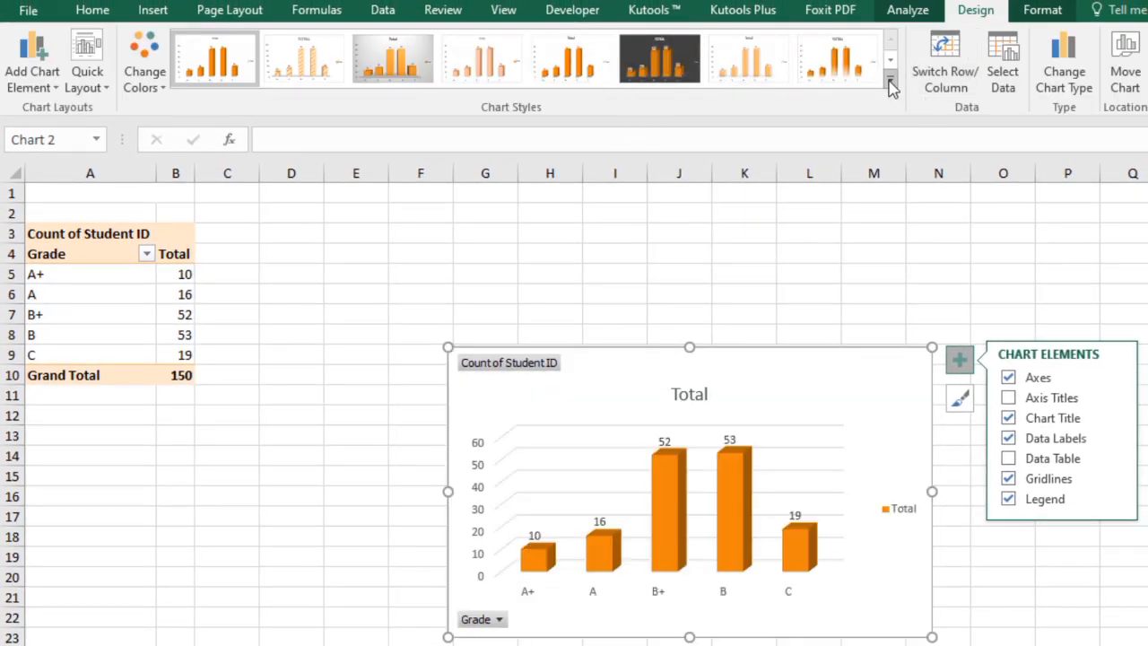
{"action": "left_click", "coordinate": [891, 79]}
{"action": "left_click", "coordinate": [244, 131]}
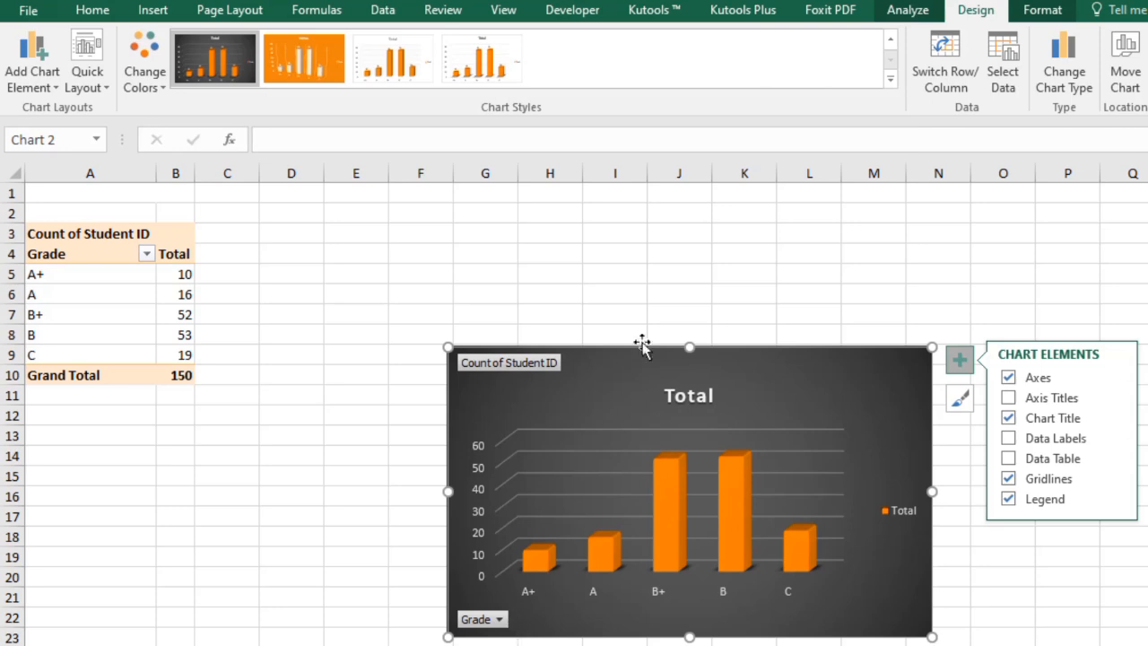
{"action": "left_click", "coordinate": [1008, 438]}
Hide all field buttons on the PivotChart and move it beside the PivotTable, with its corner near cell E2.
{"action": "left_click", "coordinate": [483, 367]}
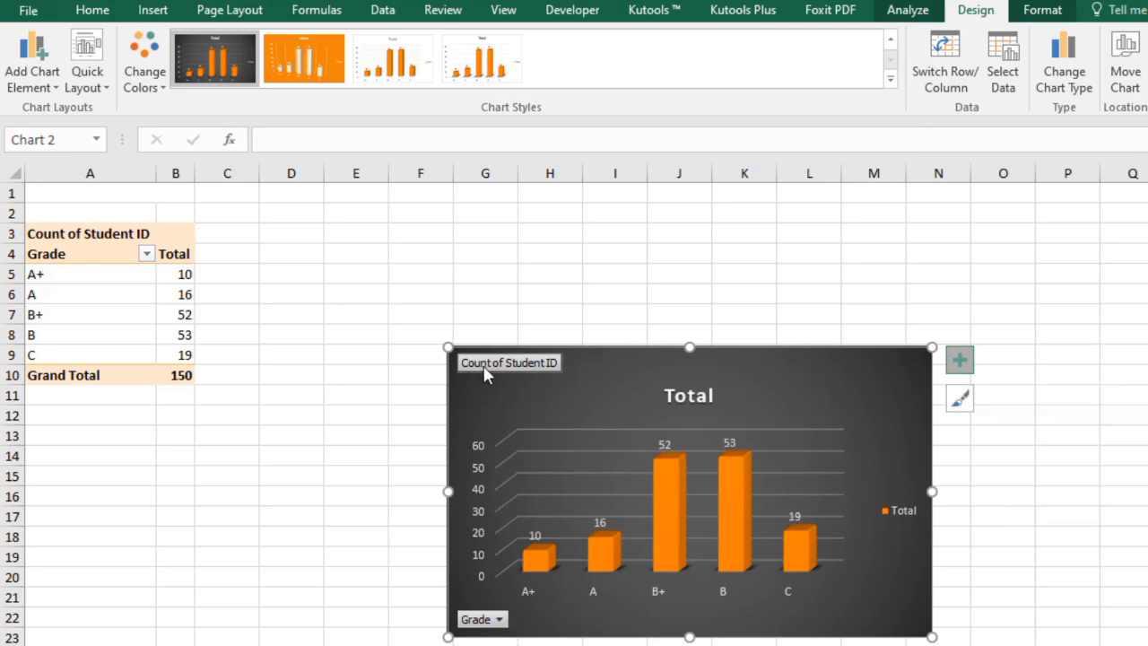
{"action": "right_click", "coordinate": [483, 366]}
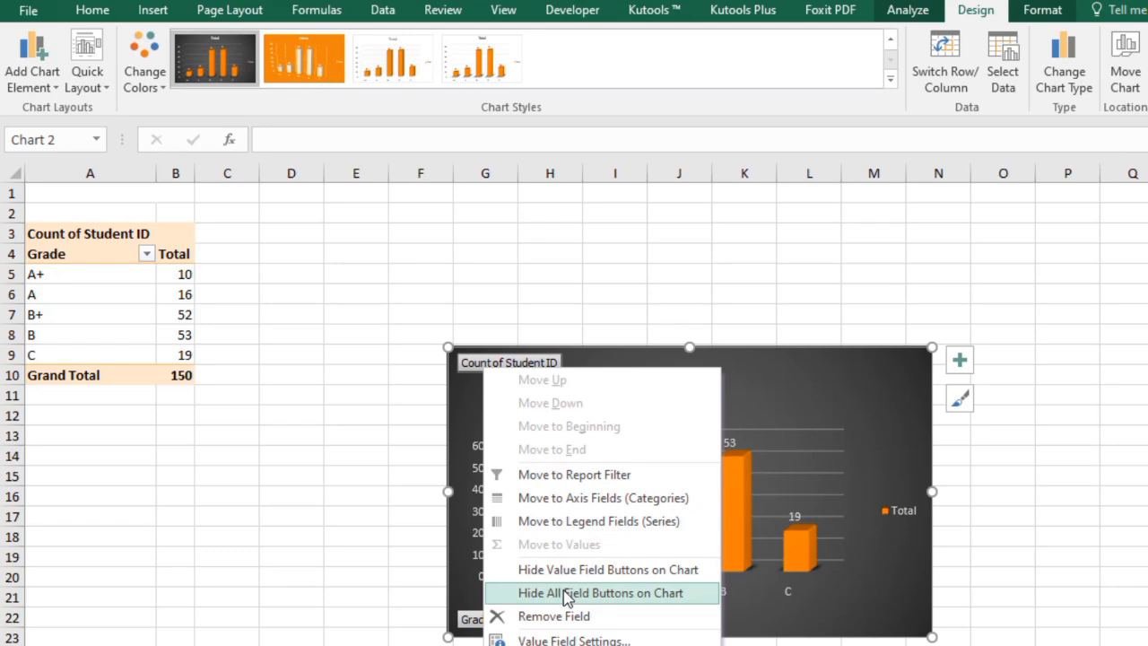
{"action": "left_click", "coordinate": [567, 595]}
{"action": "left_click_drag", "start_coordinate": [555, 341], "coordinate": [443, 204]}
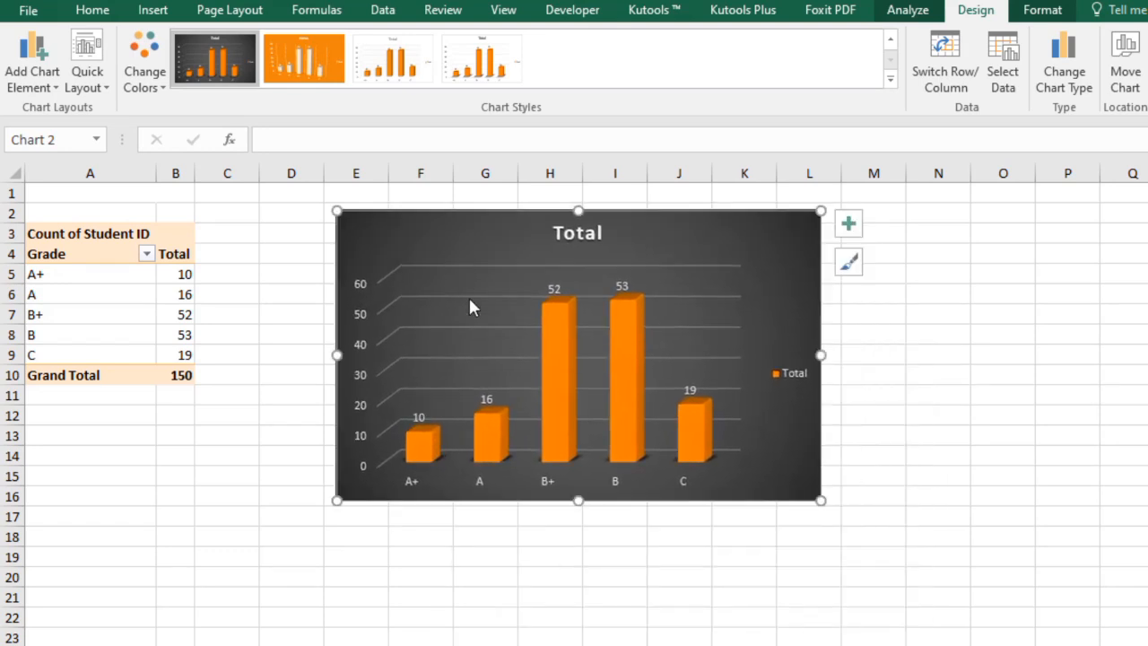
{"action": "left_click", "coordinate": [885, 377]}
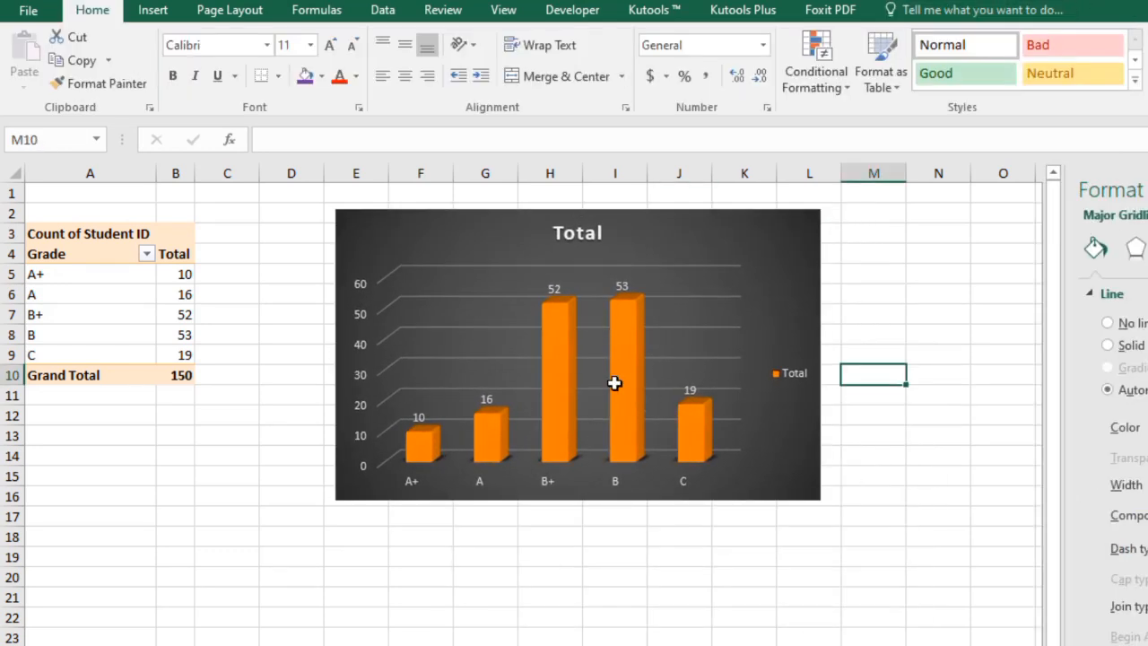
Enlarge the PivotChart's data labels and make them bold, and remove the legend.
{"action": "left_click", "coordinate": [517, 301]}
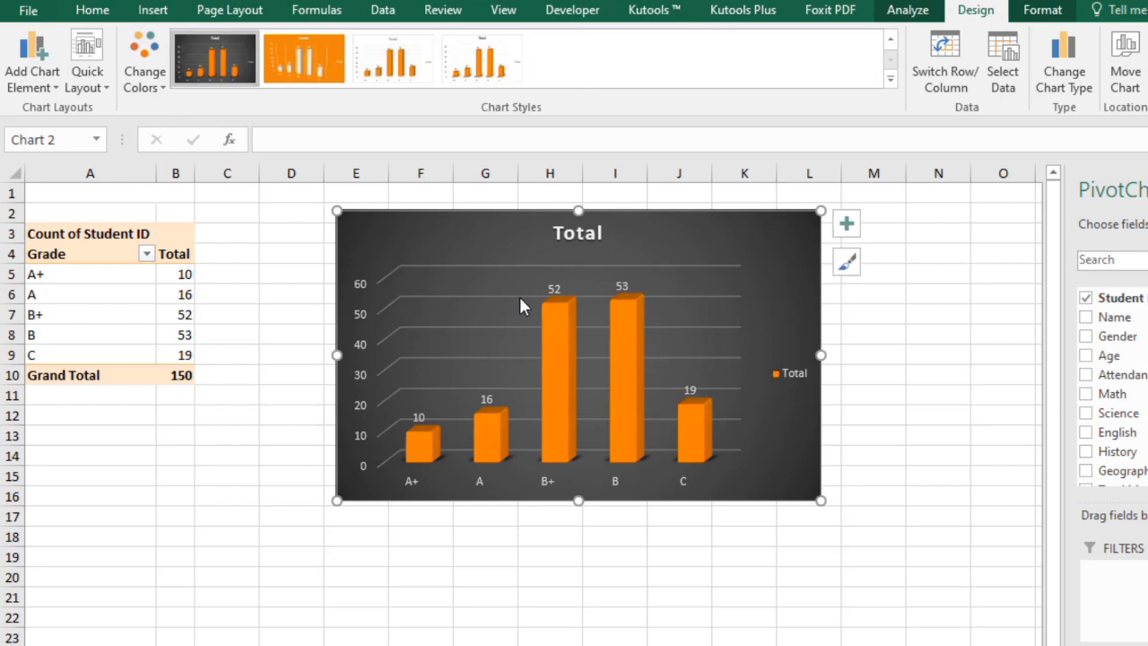
{"action": "left_click", "coordinate": [622, 287]}
{"action": "left_click", "coordinate": [90, 10]}
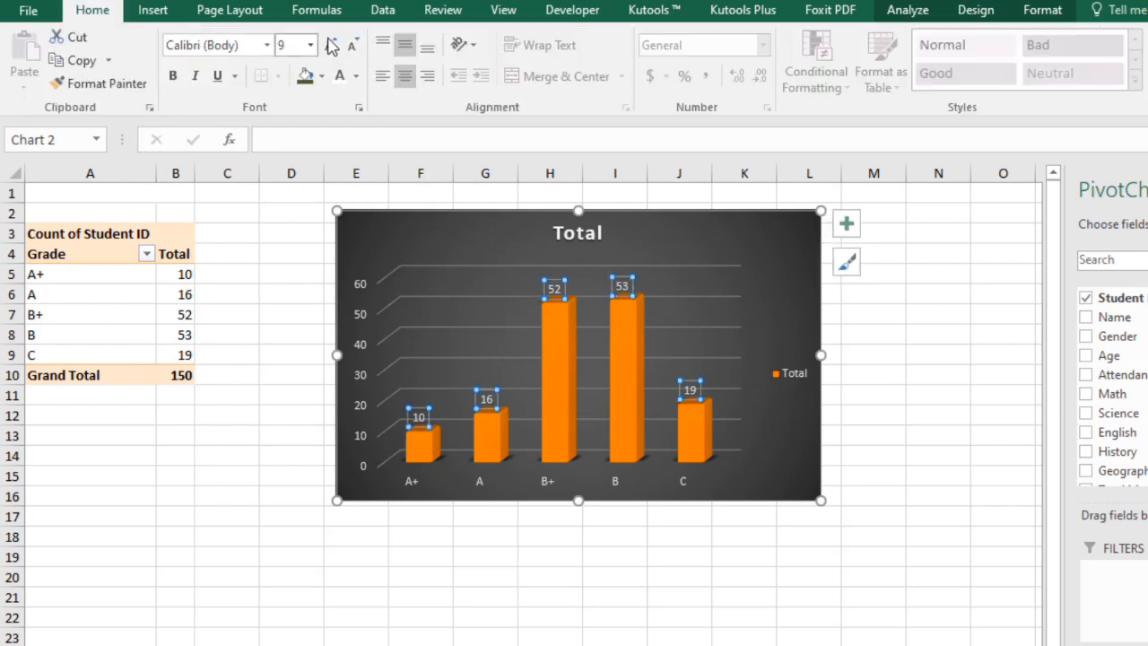
{"action": "left_click", "coordinate": [330, 46]}
{"action": "left_click", "coordinate": [330, 47]}
{"action": "left_click", "coordinate": [330, 47]}
{"action": "left_click", "coordinate": [330, 46]}
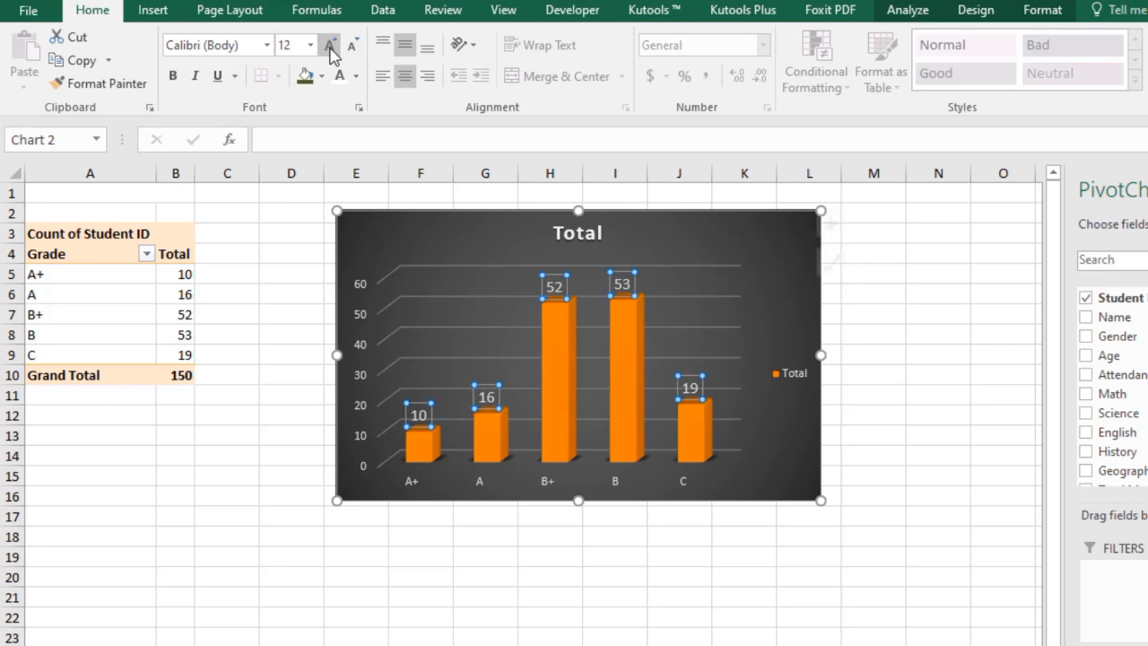
{"action": "left_click", "coordinate": [330, 47]}
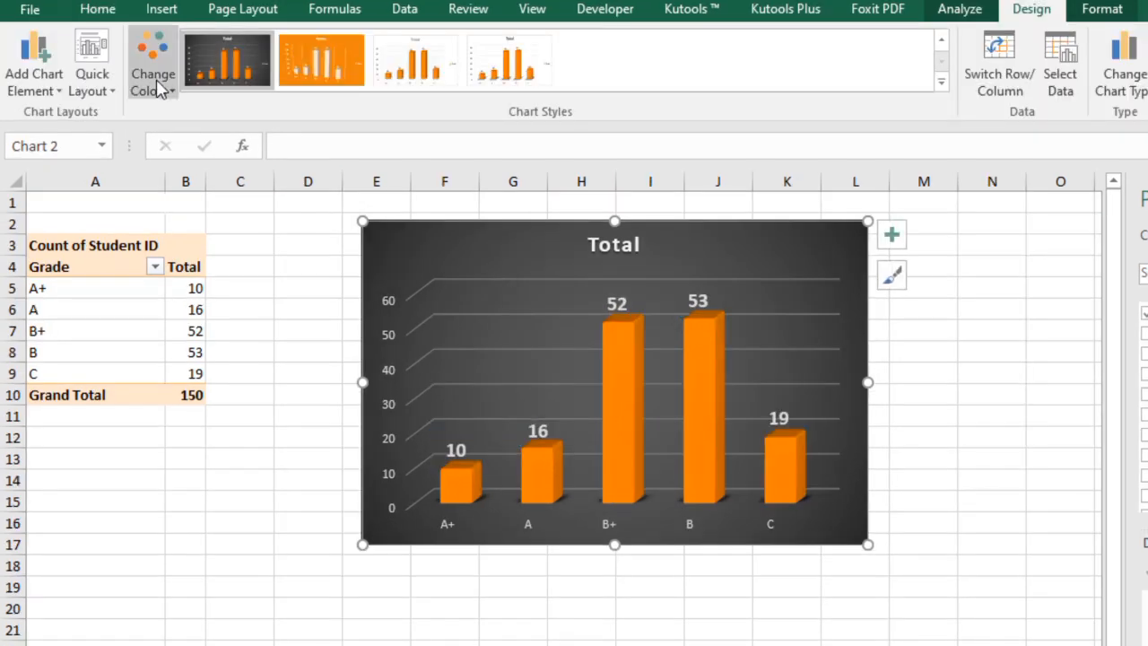
Recolor the PivotChart's columns with the monochromatic dark orange palette.
{"action": "left_click", "coordinate": [148, 73]}
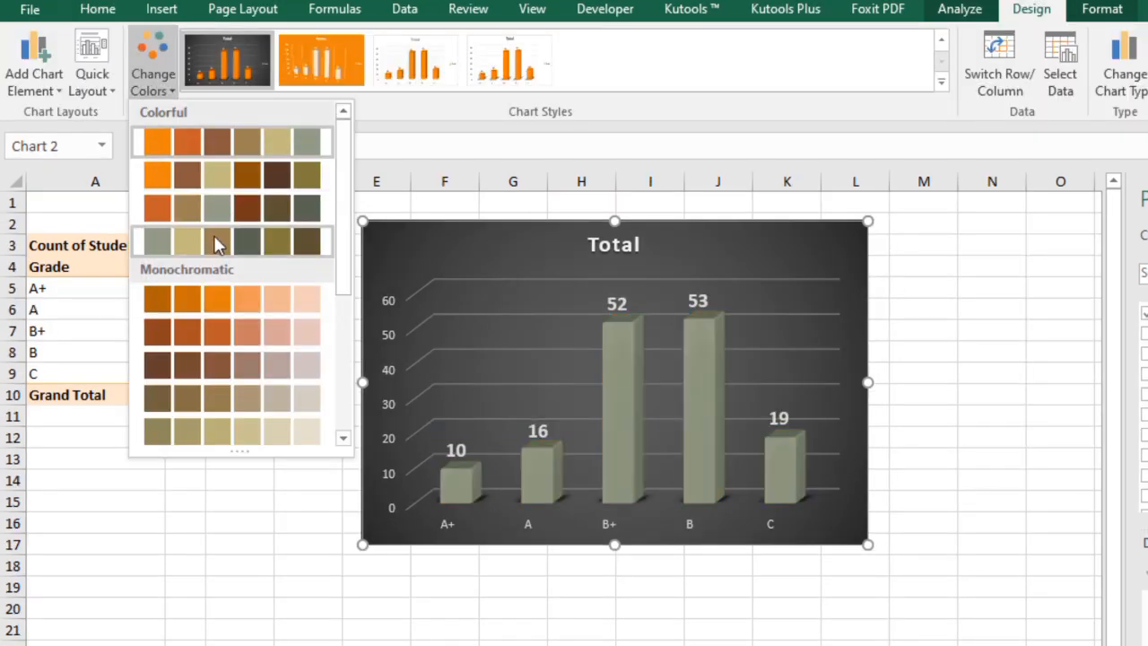
{"action": "left_click", "coordinate": [247, 346]}
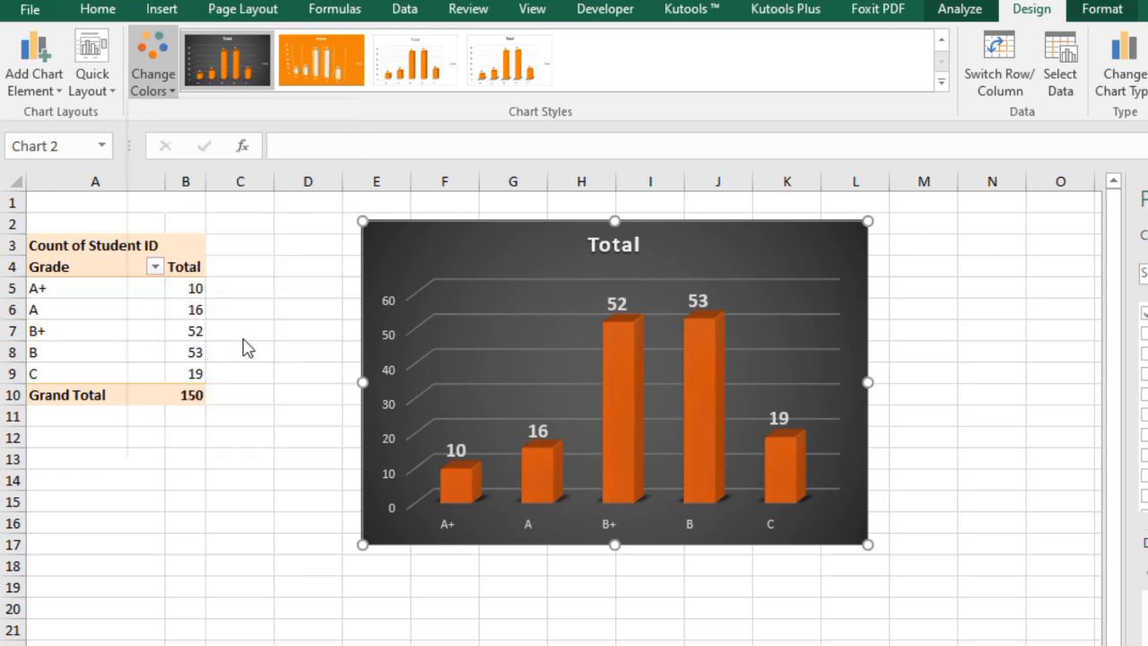
Reposition the data label of each grade so it sits slightly higher and centred above its 3-D column.
{"action": "left_click", "coordinate": [635, 305]}
{"action": "left_click", "coordinate": [625, 302]}
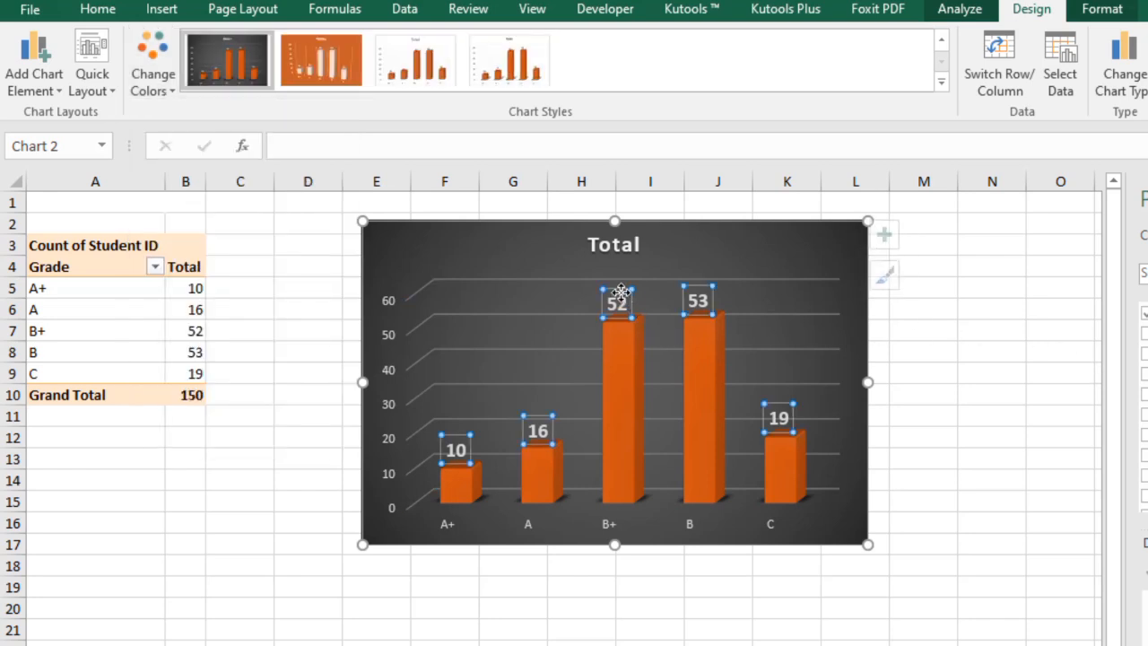
{"action": "left_click", "coordinate": [620, 293]}
{"action": "left_click_drag", "start_coordinate": [629, 287], "coordinate": [626, 288]}
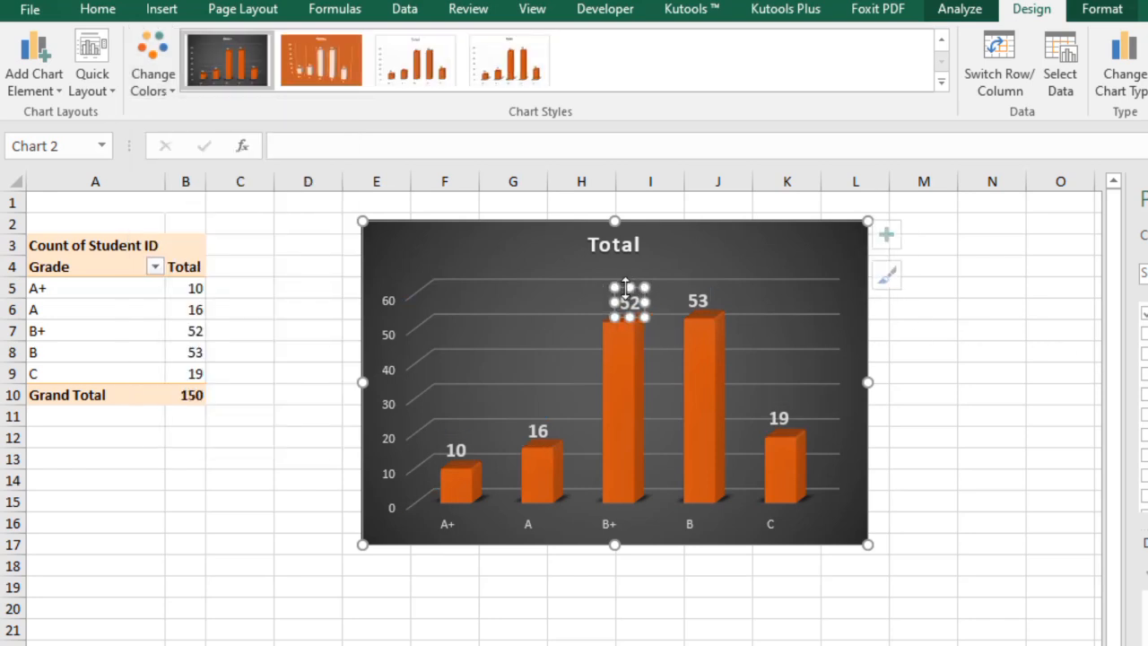
{"action": "left_click", "coordinate": [721, 309]}
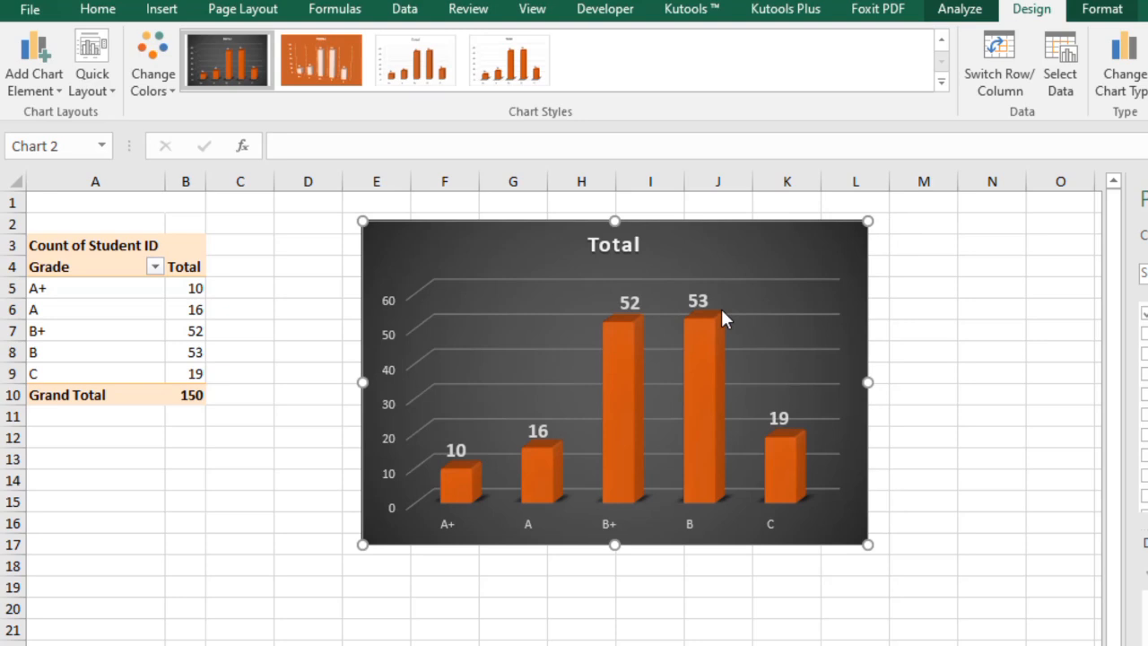
{"action": "left_click", "coordinate": [629, 298]}
{"action": "left_click", "coordinate": [627, 287]}
{"action": "left_click_drag", "start_coordinate": [626, 287], "coordinate": [618, 279]}
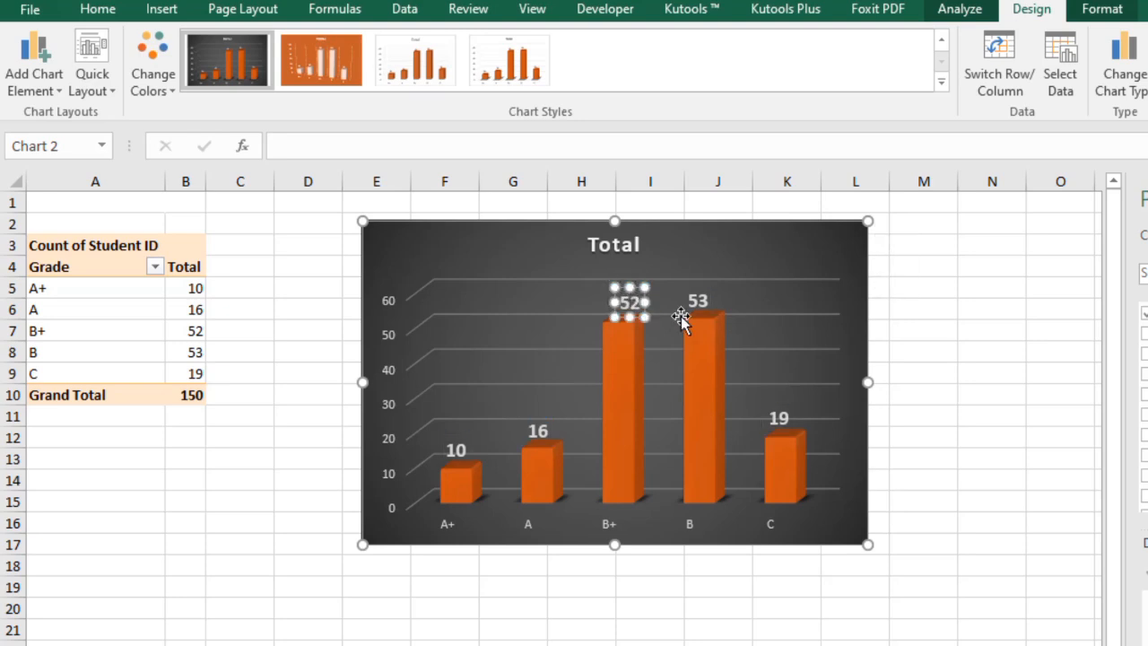
{"action": "left_click_drag", "start_coordinate": [680, 315], "coordinate": [672, 309]}
{"action": "left_click_drag", "start_coordinate": [464, 443], "coordinate": [464, 432]}
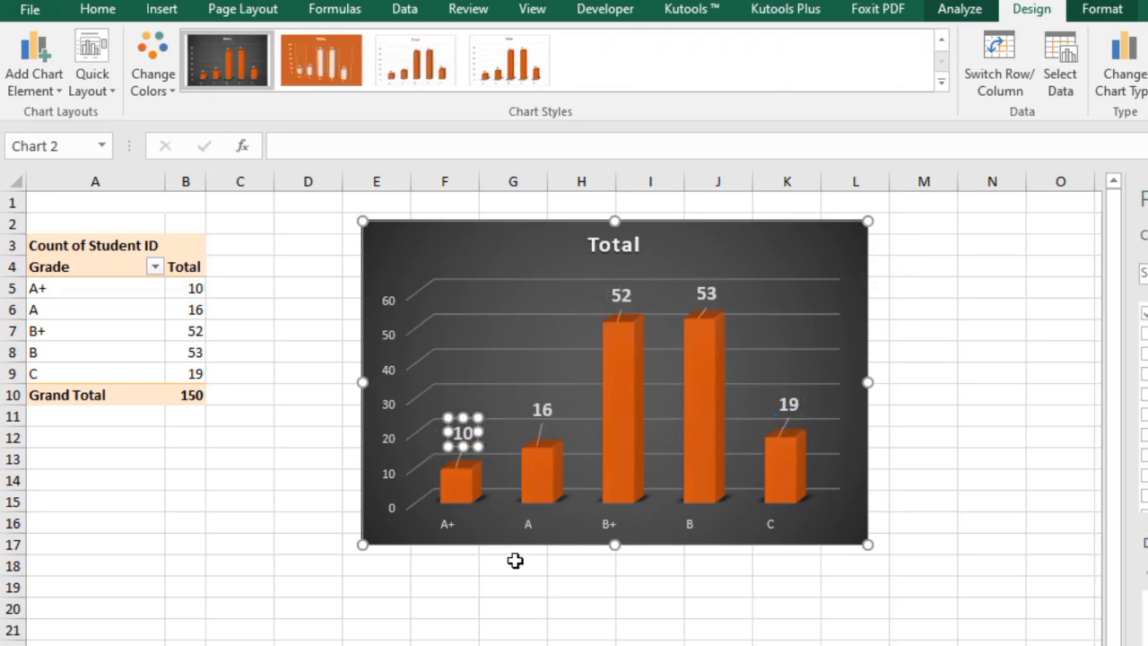
{"action": "left_click", "coordinate": [523, 560]}
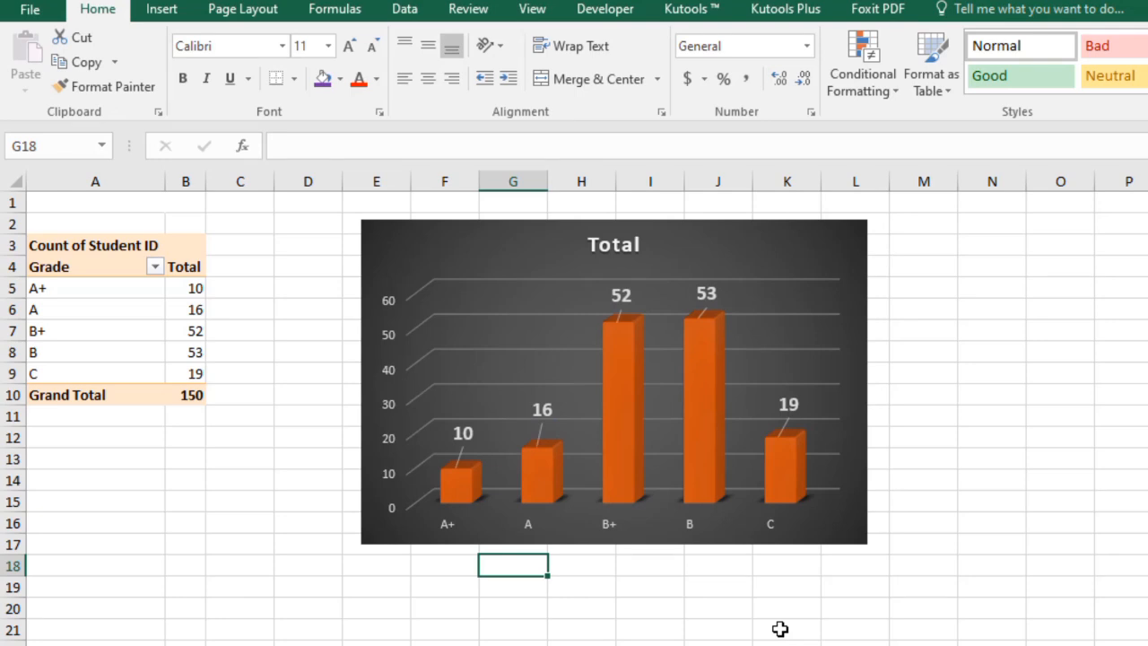
Change the PivotChart's title to "Grade Wise Students".
{"action": "triple_click", "coordinate": [614, 244]}
{"action": "type", "text": "Gra"}
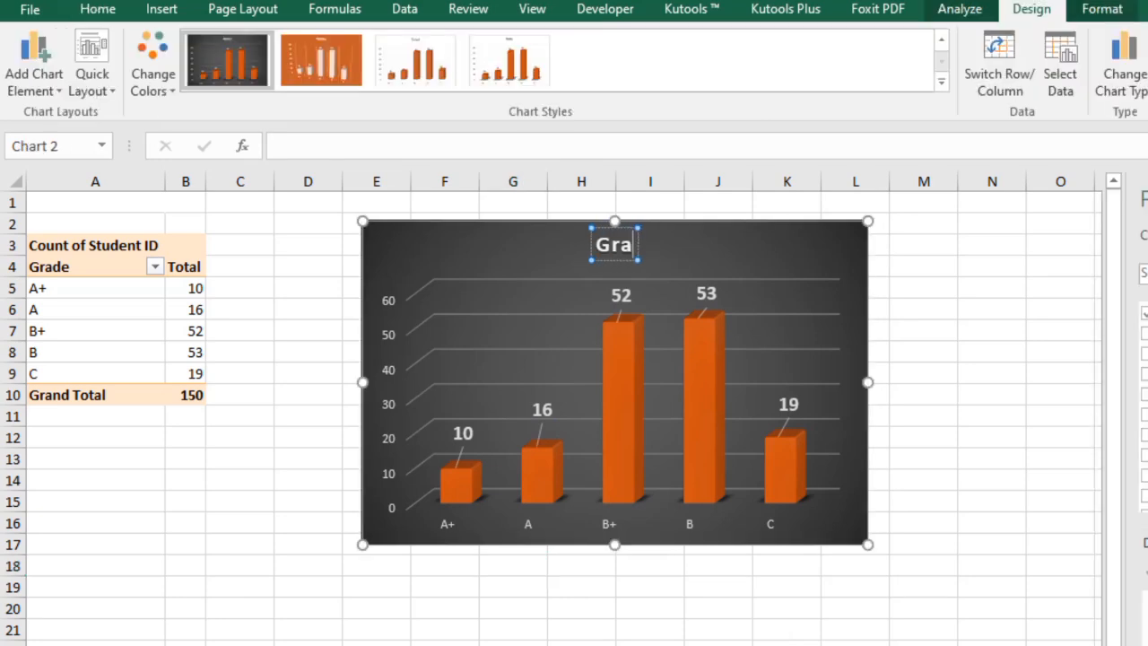
{"action": "type", "text": "de W"}
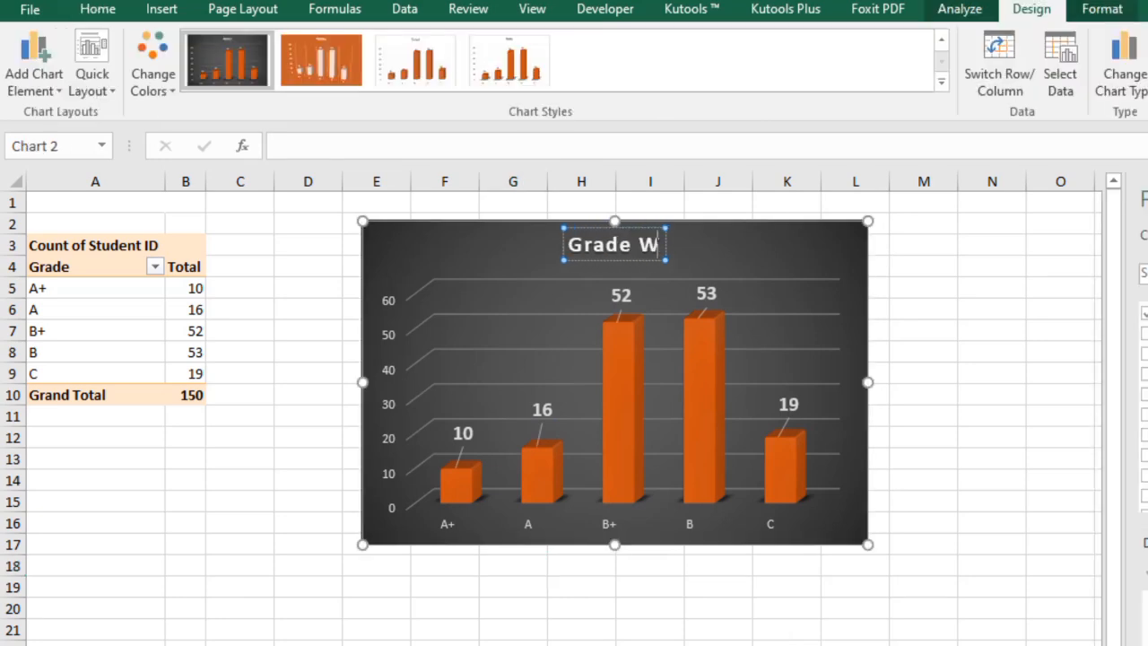
{"action": "type", "text": "ise Stuf"}
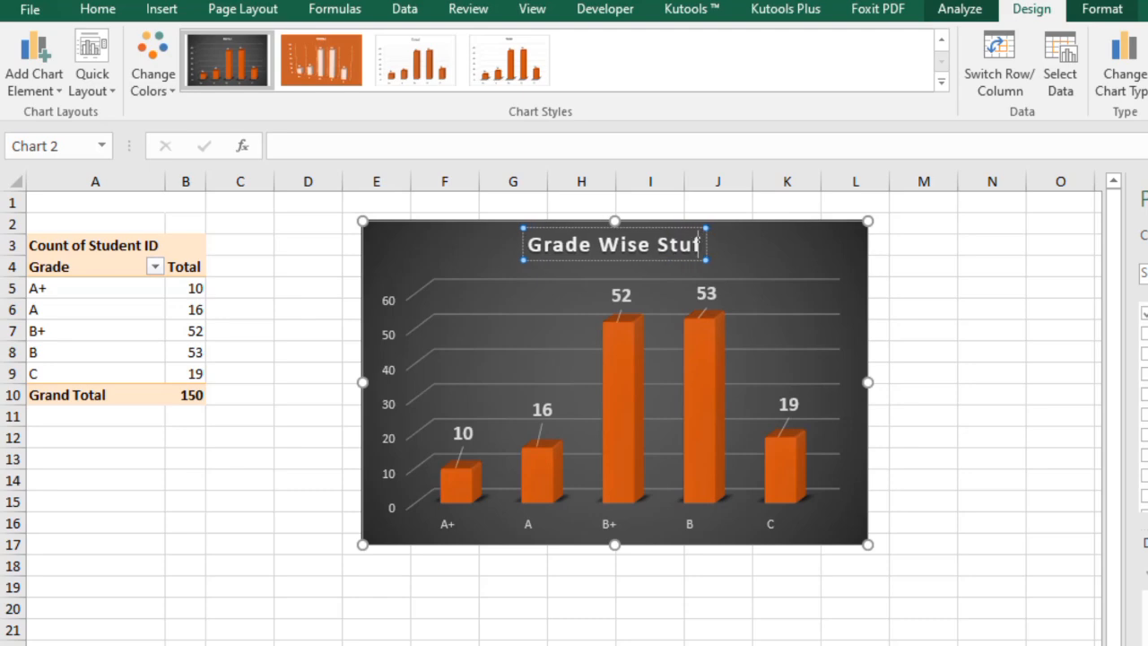
{"action": "key", "text": "BackSpace"}
{"action": "type", "text": "dents"}
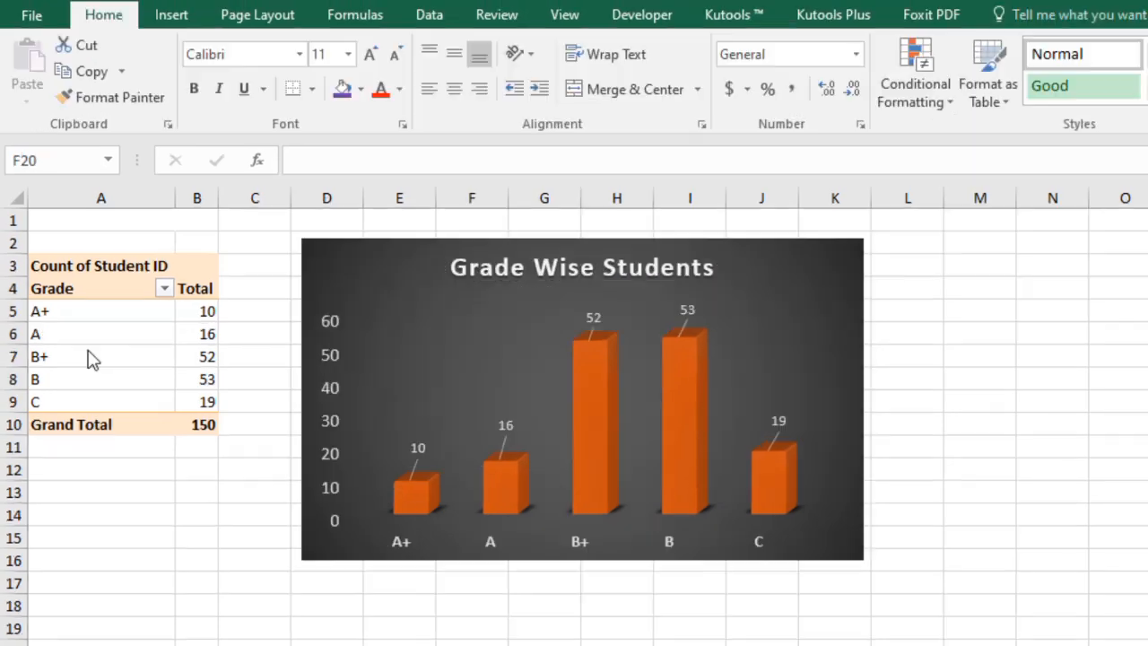
Copy the whole grade PivotTable and paste it with its first cell at A20.
{"action": "left_click", "coordinate": [90, 356]}
{"action": "key", "text": "ctrl+a"}
{"action": "right_click", "coordinate": [51, 236]}
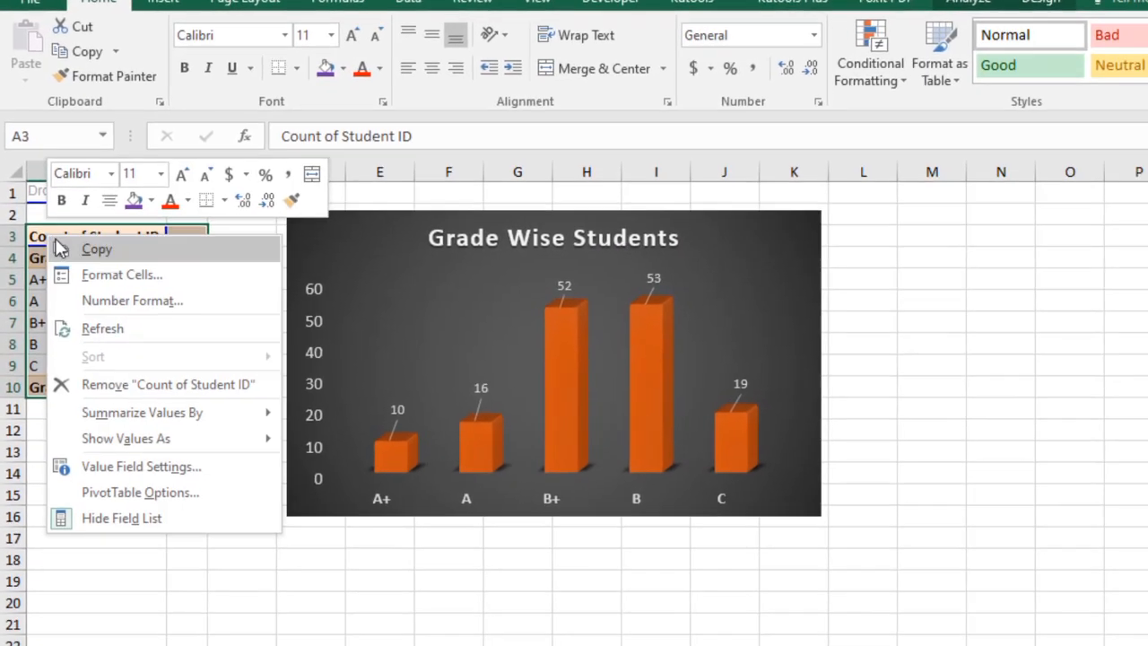
{"action": "left_click", "coordinate": [62, 248]}
{"action": "right_click", "coordinate": [85, 482]}
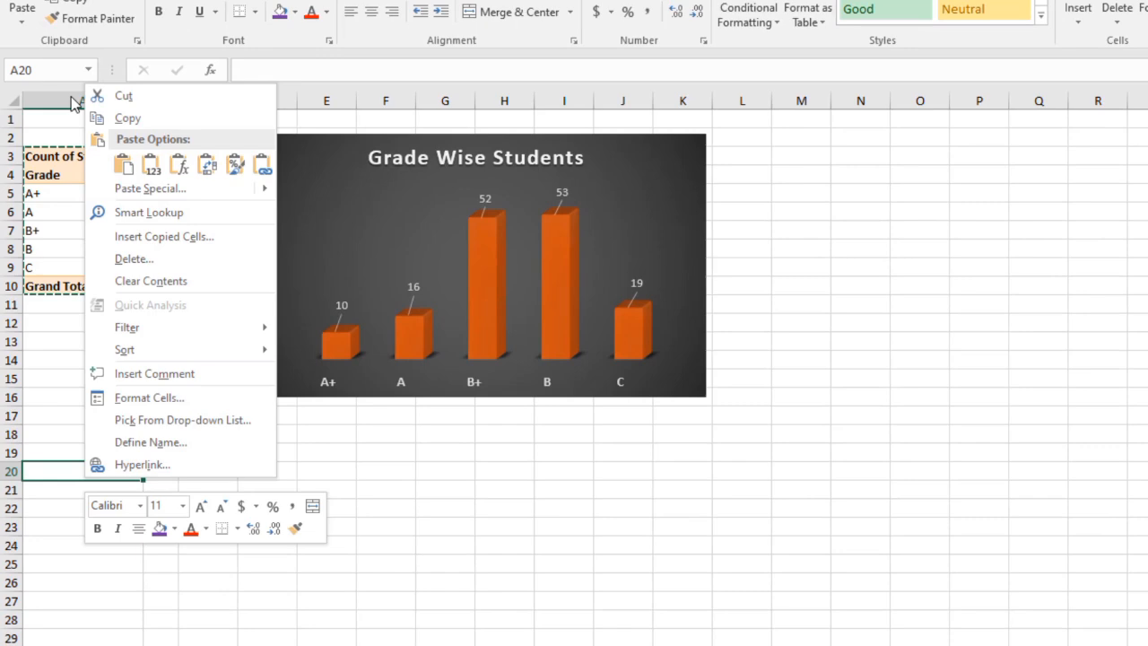
{"action": "left_click", "coordinate": [124, 165]}
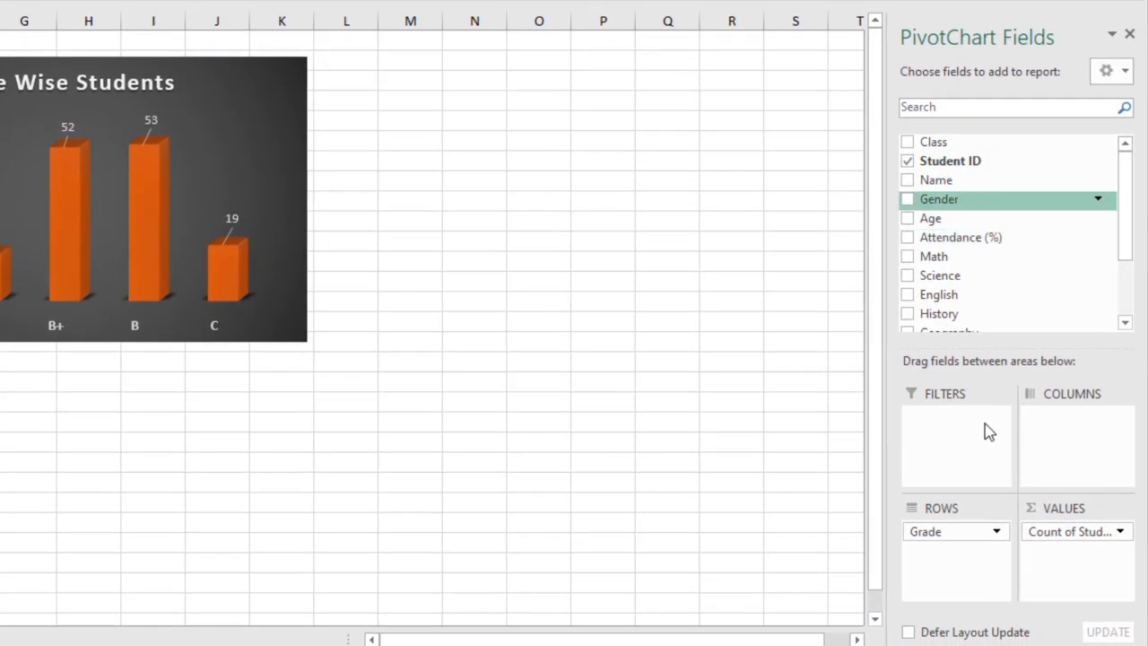
Replace Grade with Gender as the row field of the copied PivotTable at A20.
{"action": "left_click_drag", "start_coordinate": [962, 533], "coordinate": [966, 269]}
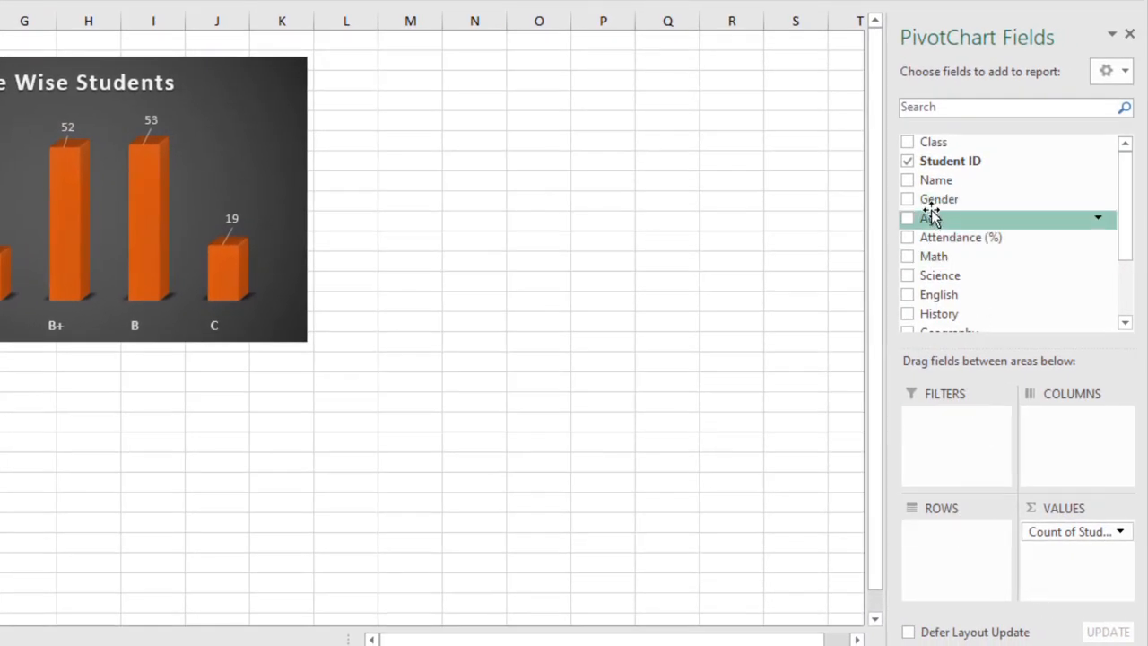
{"action": "left_click_drag", "start_coordinate": [937, 199], "coordinate": [955, 559]}
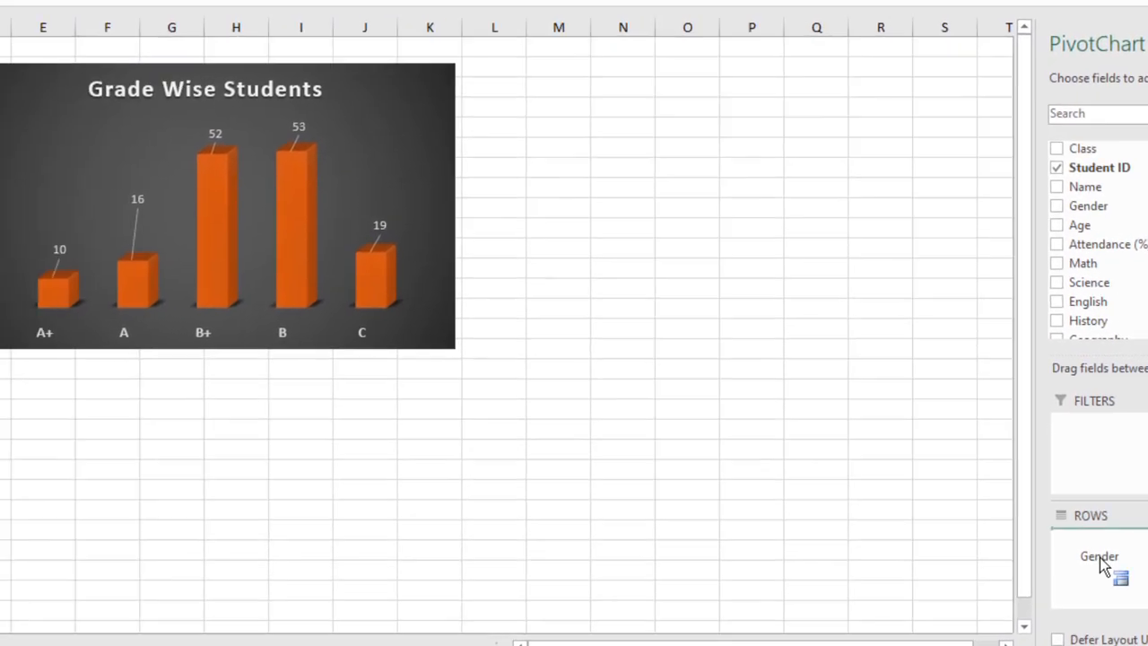
{"action": "left_click_drag", "start_coordinate": [1100, 563], "coordinate": [1102, 565]}
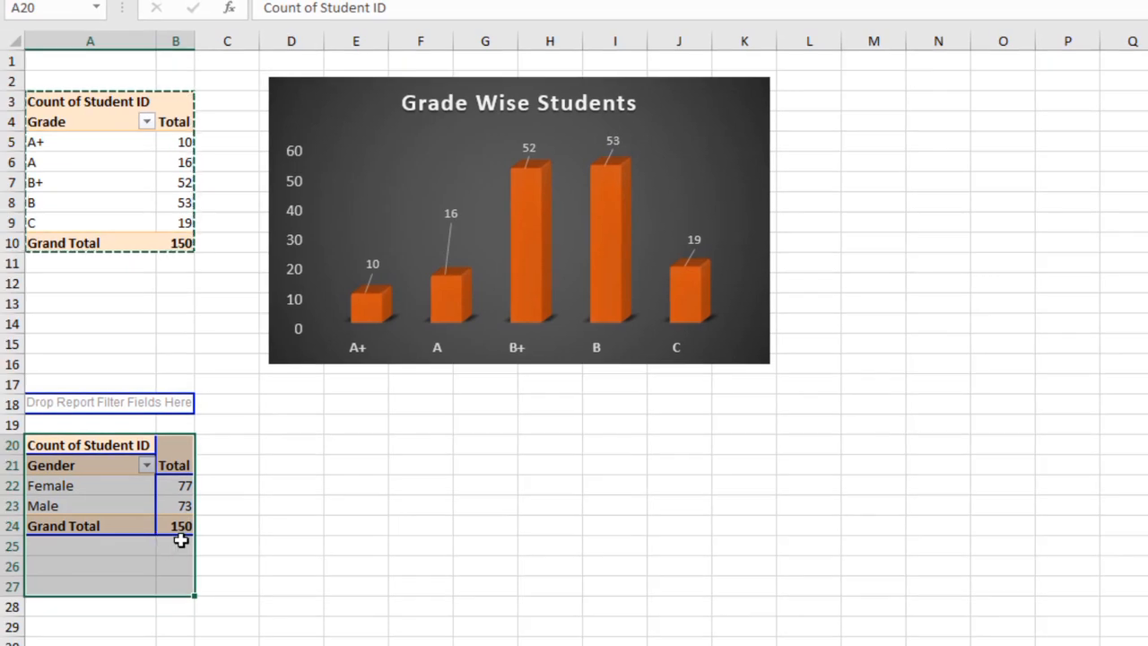
{"action": "left_click", "coordinate": [175, 546]}
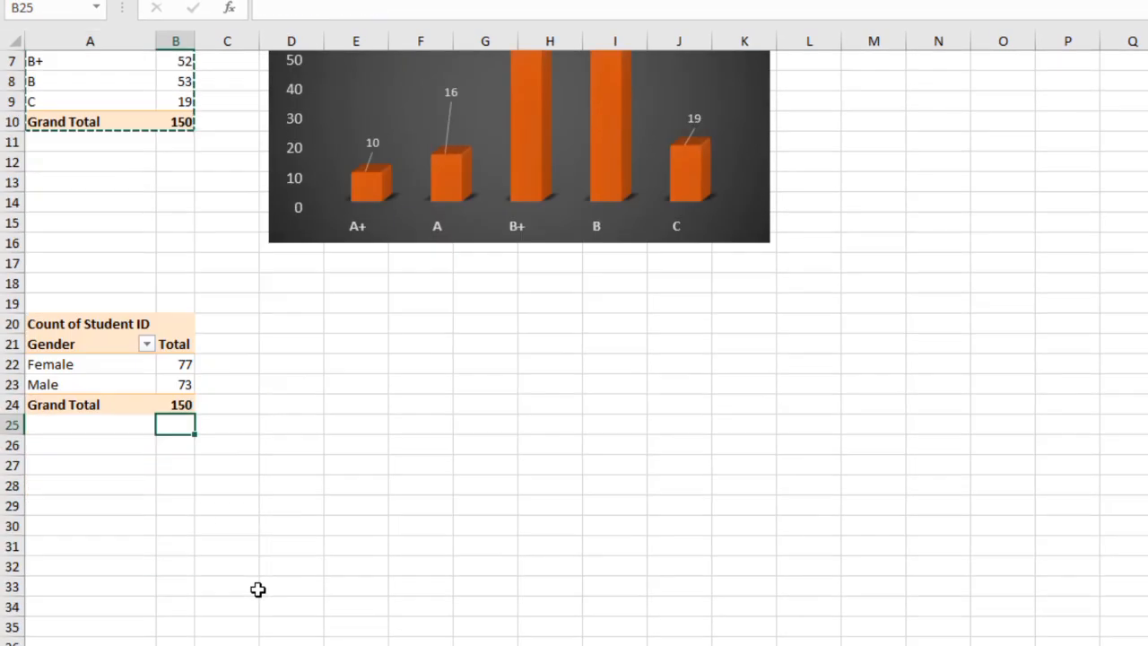
{"action": "scroll", "coordinate": [257, 590], "scroll_direction": "down", "scroll_amount": 1}
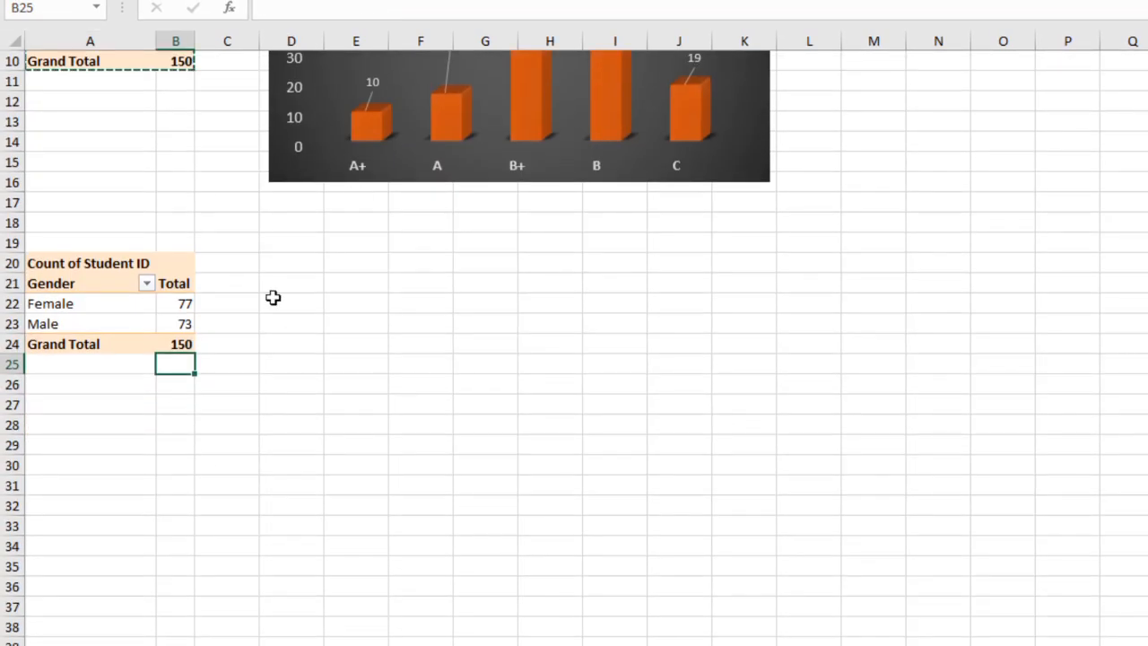
Insert a 3-D pie PivotChart from the gender PivotTable and place it directly beneath the grade chart.
{"action": "left_click", "coordinate": [57, 305]}
{"action": "left_click", "coordinate": [108, 328]}
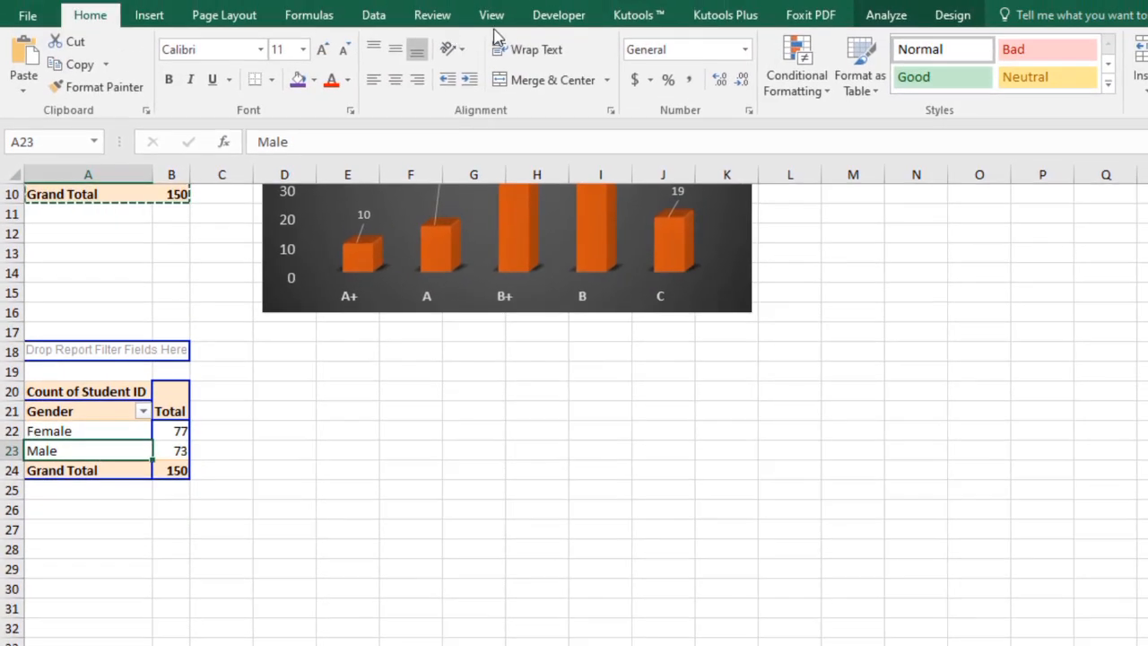
{"action": "left_click", "coordinate": [149, 16]}
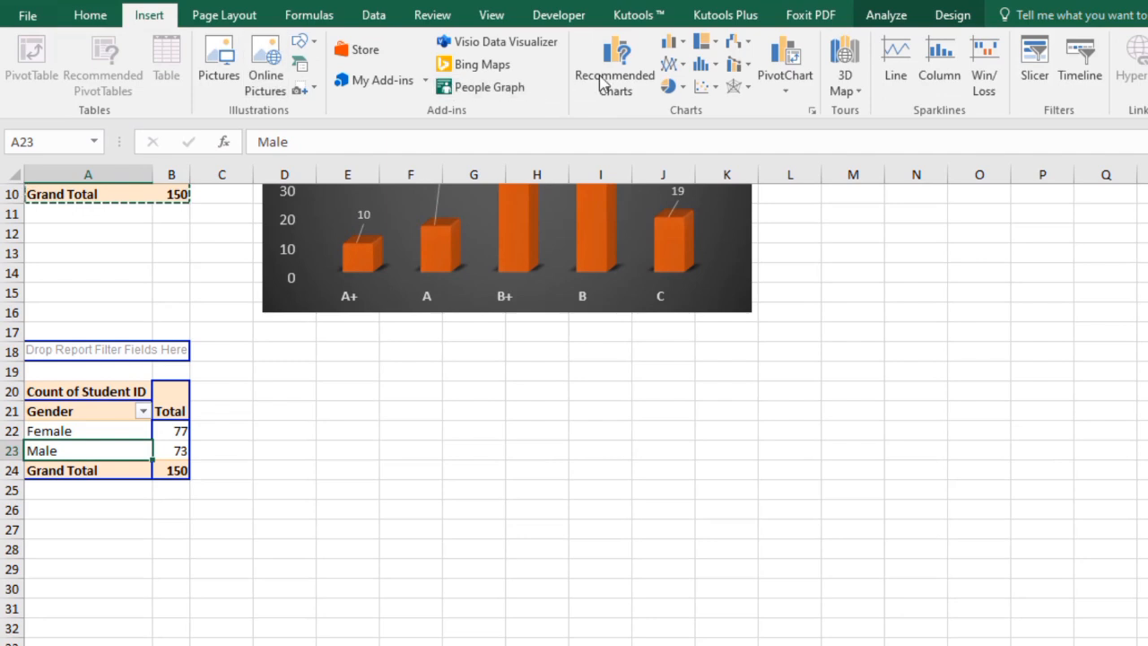
{"action": "left_click", "coordinate": [673, 86]}
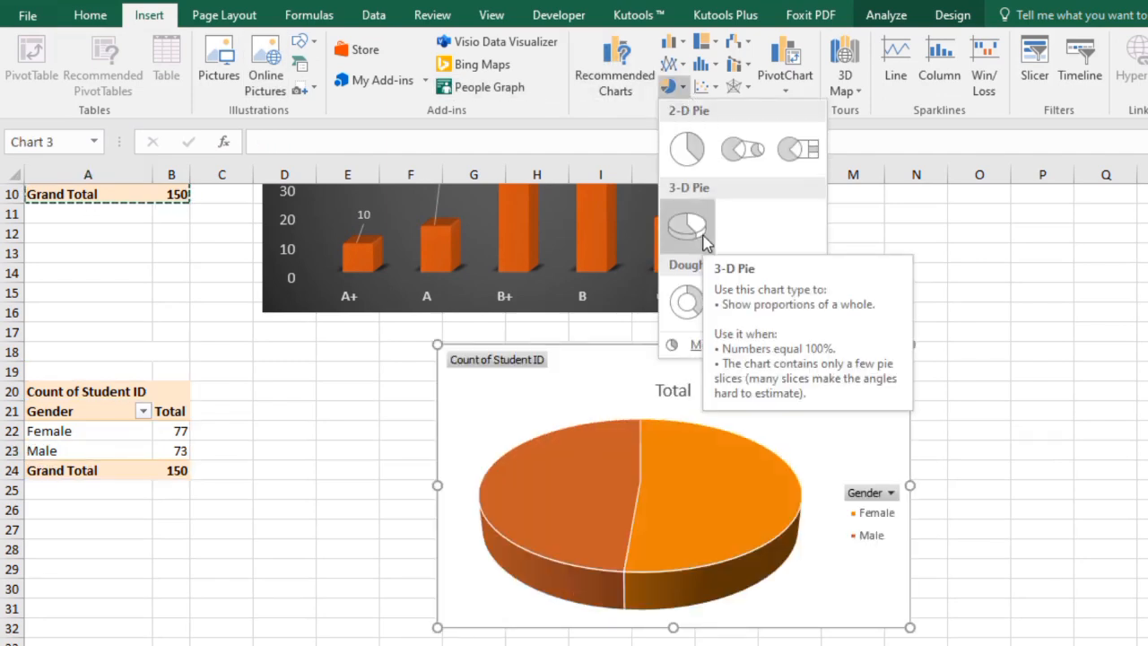
{"action": "left_click", "coordinate": [704, 240]}
{"action": "left_click_drag", "start_coordinate": [569, 377], "coordinate": [396, 351]}
Change the gender PivotChart from a pie to a doughnut chart.
{"action": "left_click", "coordinate": [149, 16]}
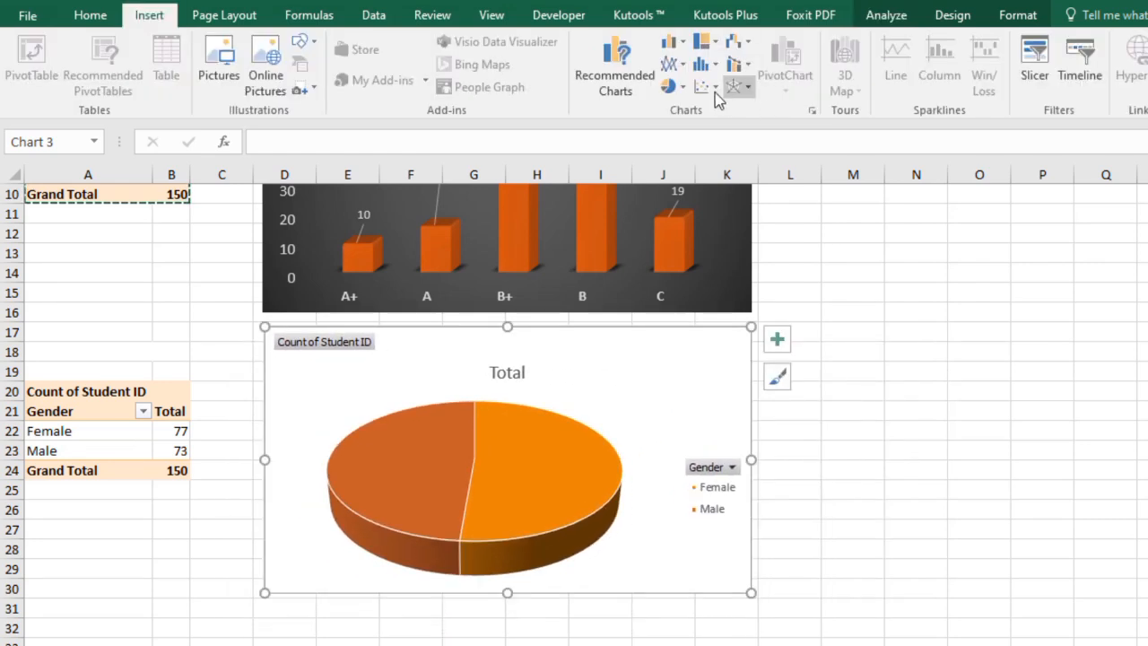
{"action": "left_click", "coordinate": [670, 86]}
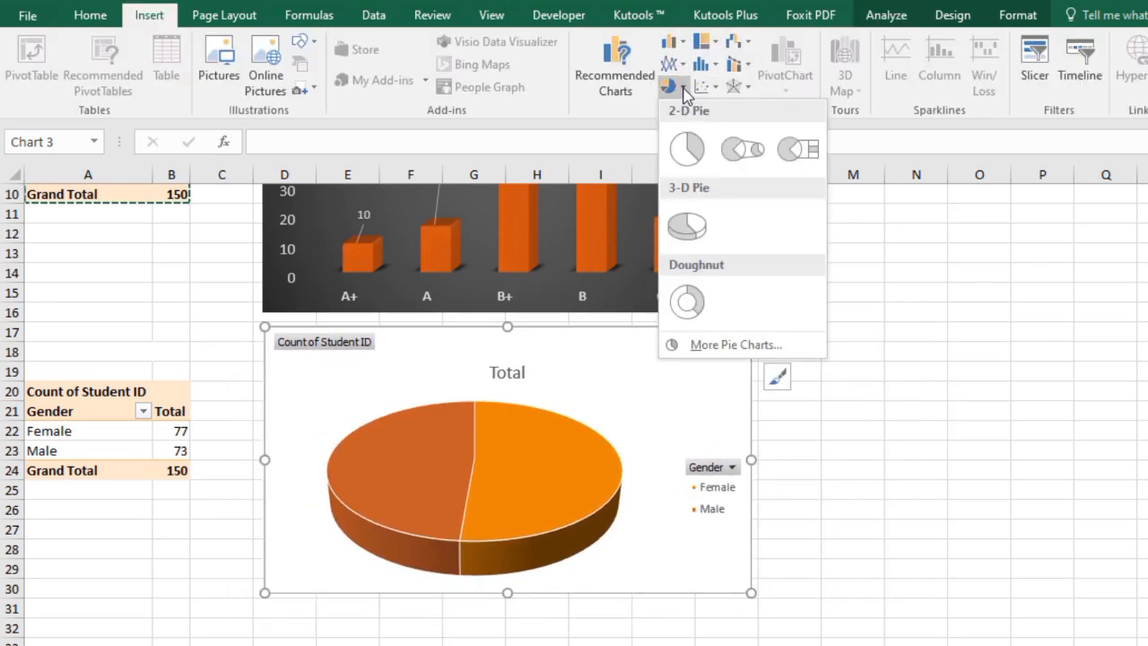
{"action": "left_click", "coordinate": [696, 311]}
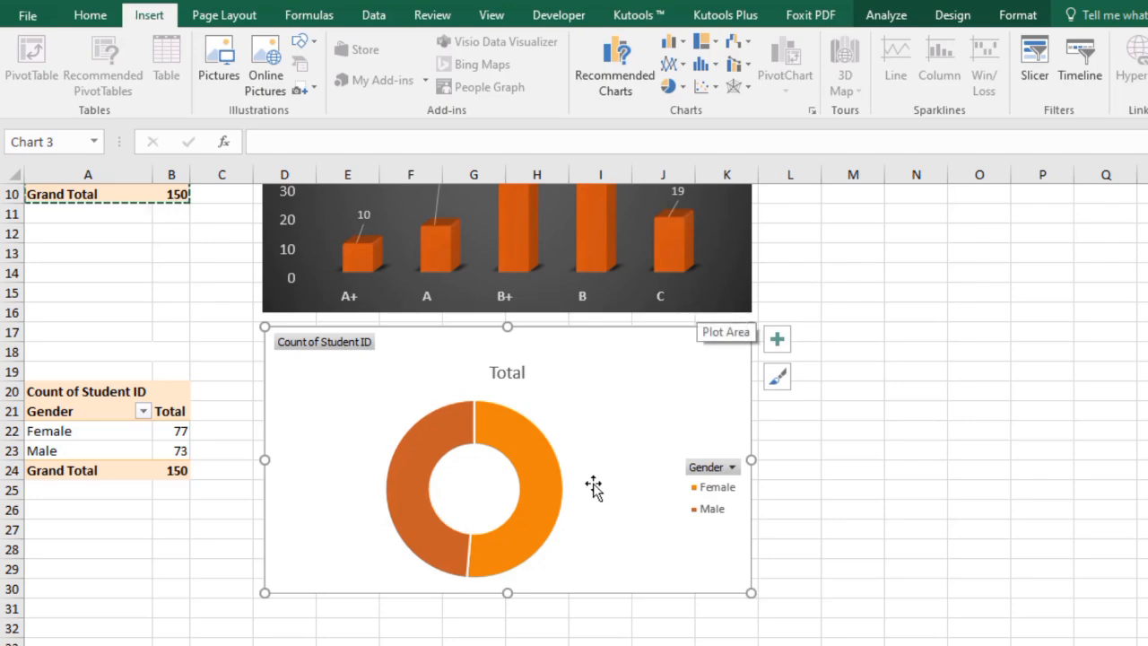
Add data labels to the gender doughnut chart.
{"action": "left_click", "coordinate": [777, 338]}
{"action": "left_click", "coordinate": [824, 375]}
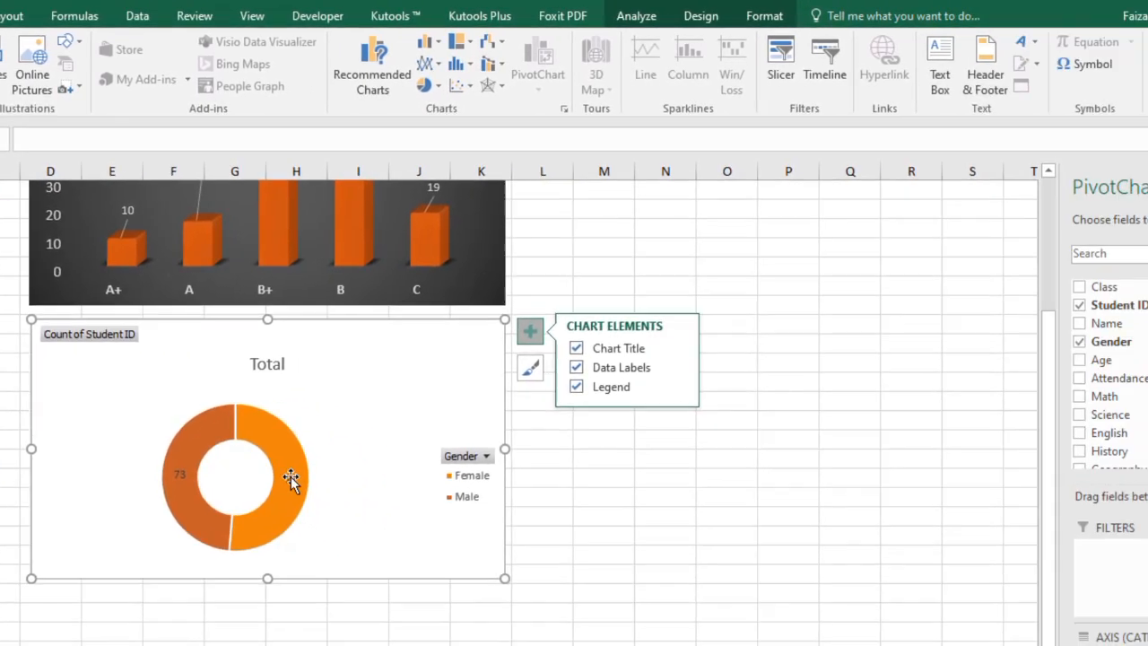
{"action": "left_click", "coordinate": [526, 486]}
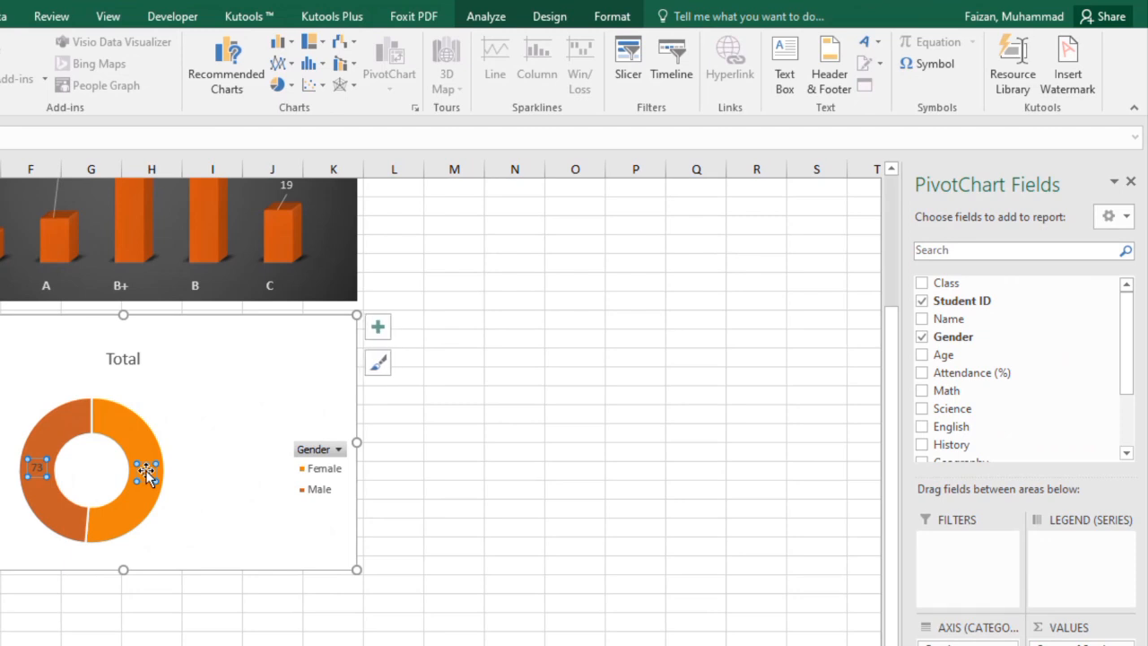
{"action": "double_click", "coordinate": [162, 474]}
{"action": "left_click", "coordinate": [208, 479]}
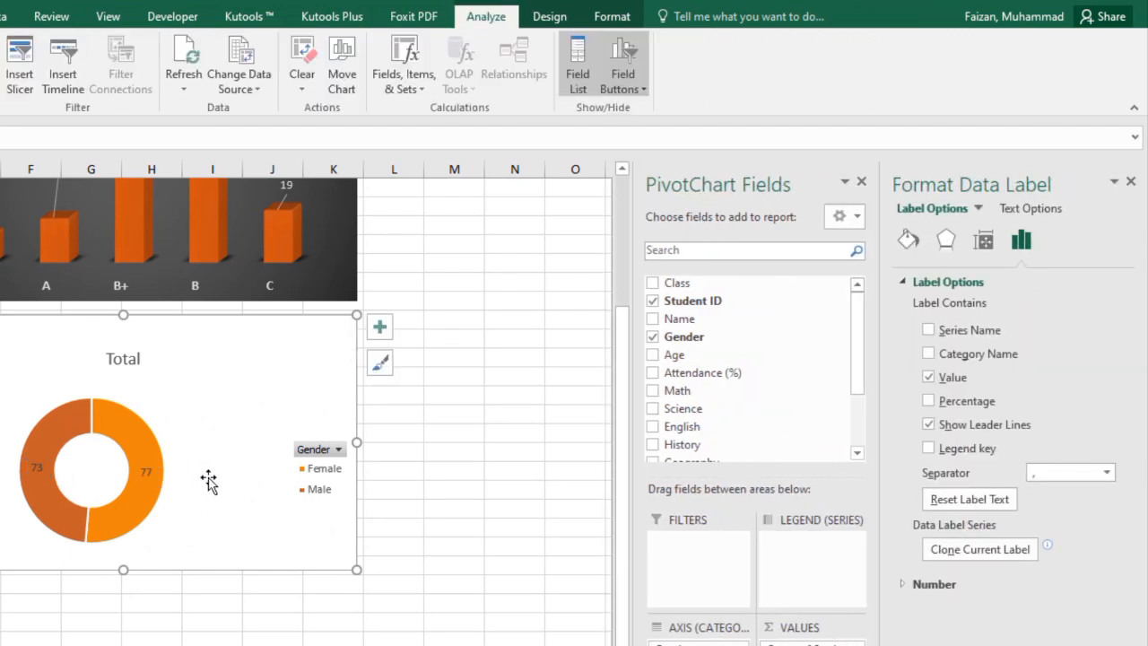
Show percentages instead of values in the doughnut's data labels and format them bold and white at size 14.
{"action": "left_click", "coordinate": [151, 473]}
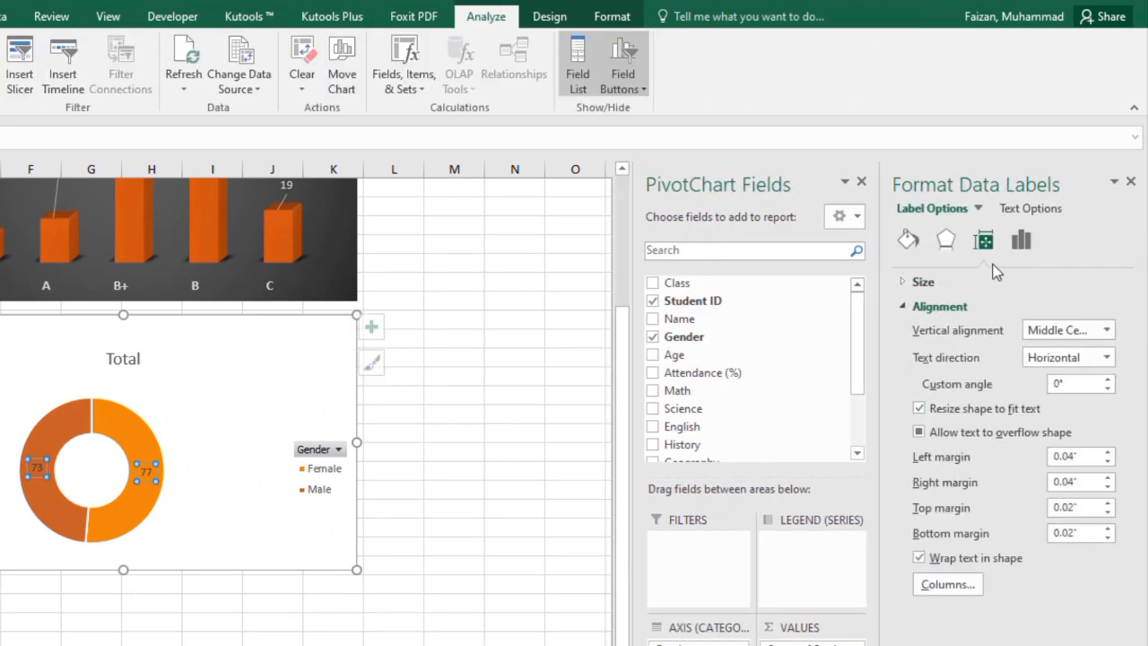
{"action": "left_click", "coordinate": [1021, 240]}
{"action": "left_click", "coordinate": [935, 285]}
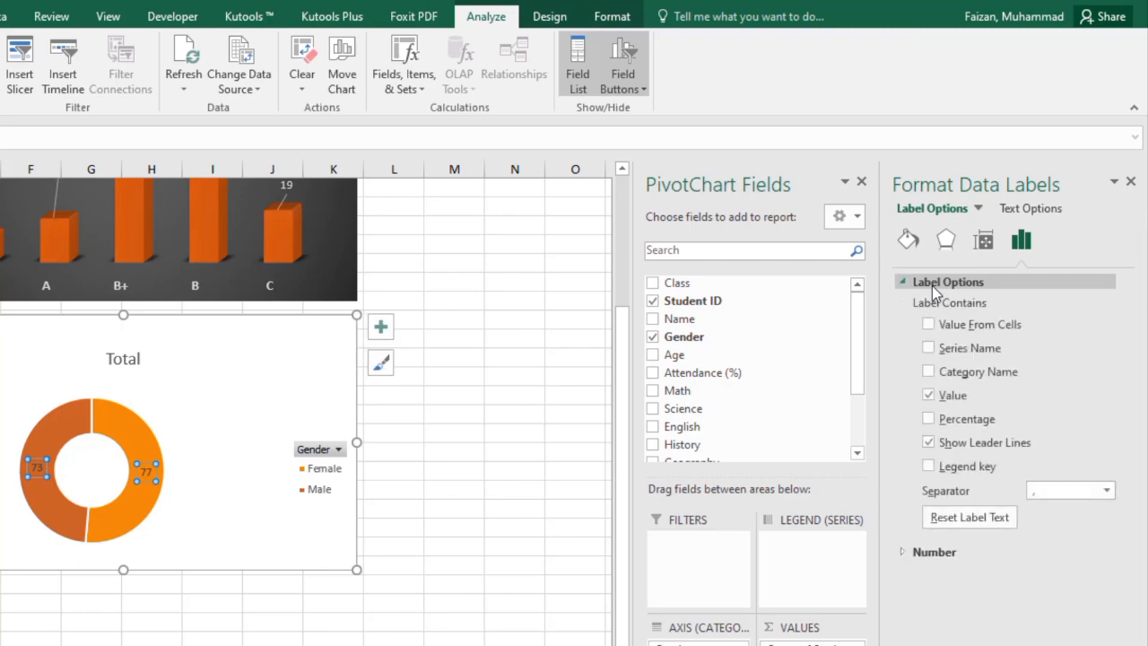
{"action": "left_click", "coordinate": [929, 419]}
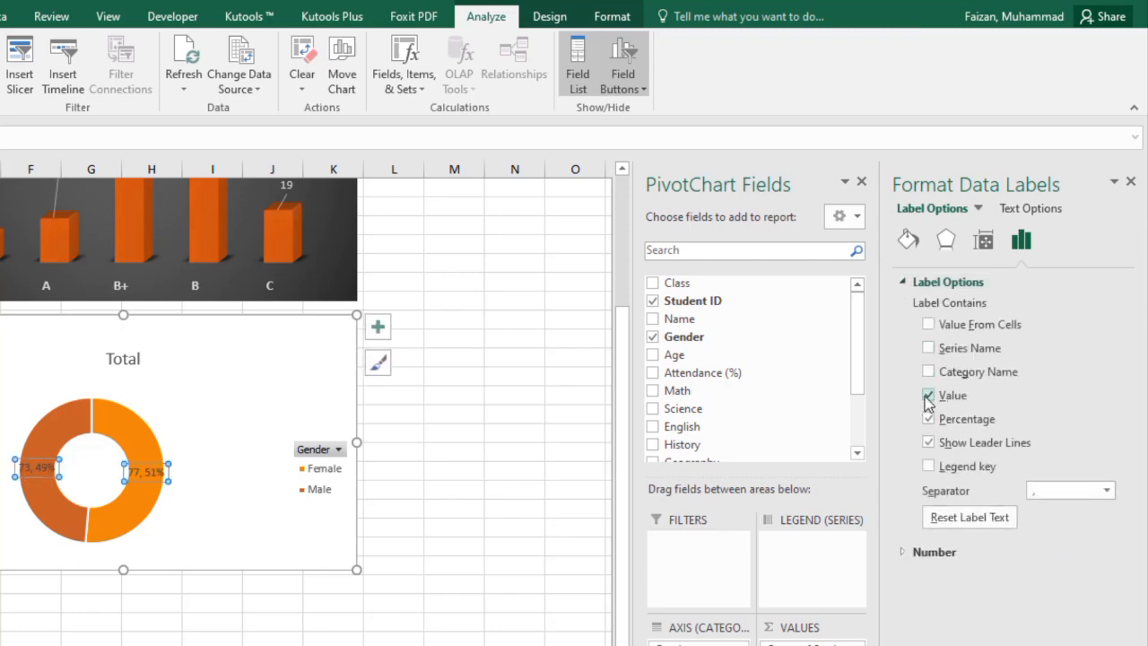
{"action": "left_click", "coordinate": [928, 397]}
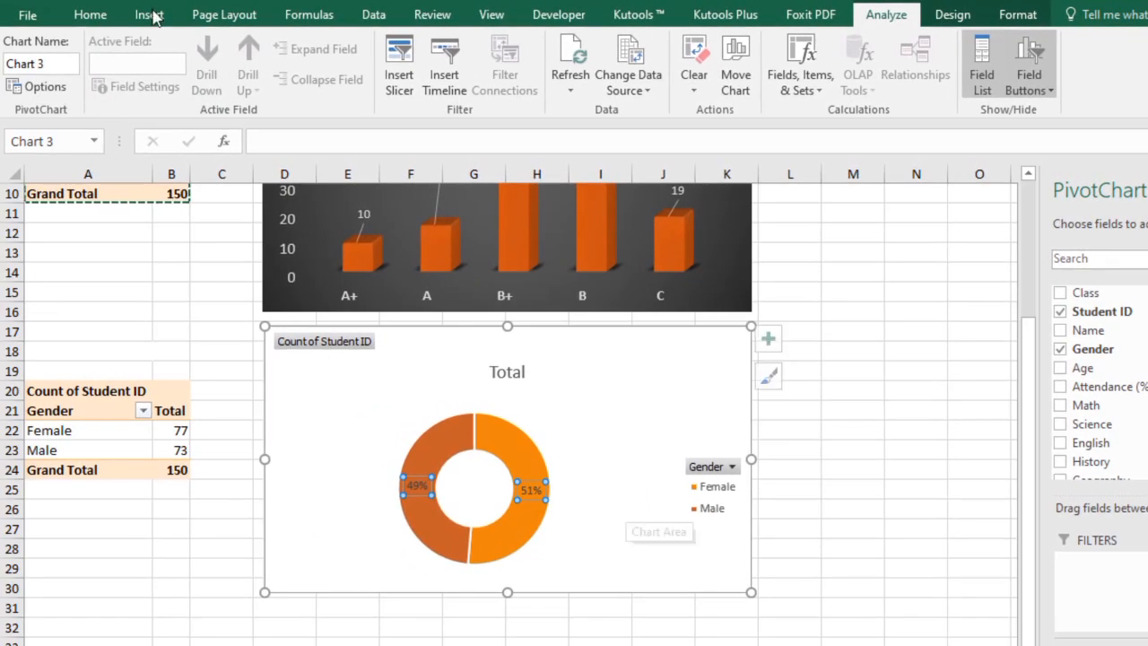
{"action": "left_click", "coordinate": [97, 17]}
{"action": "left_click", "coordinate": [322, 48]}
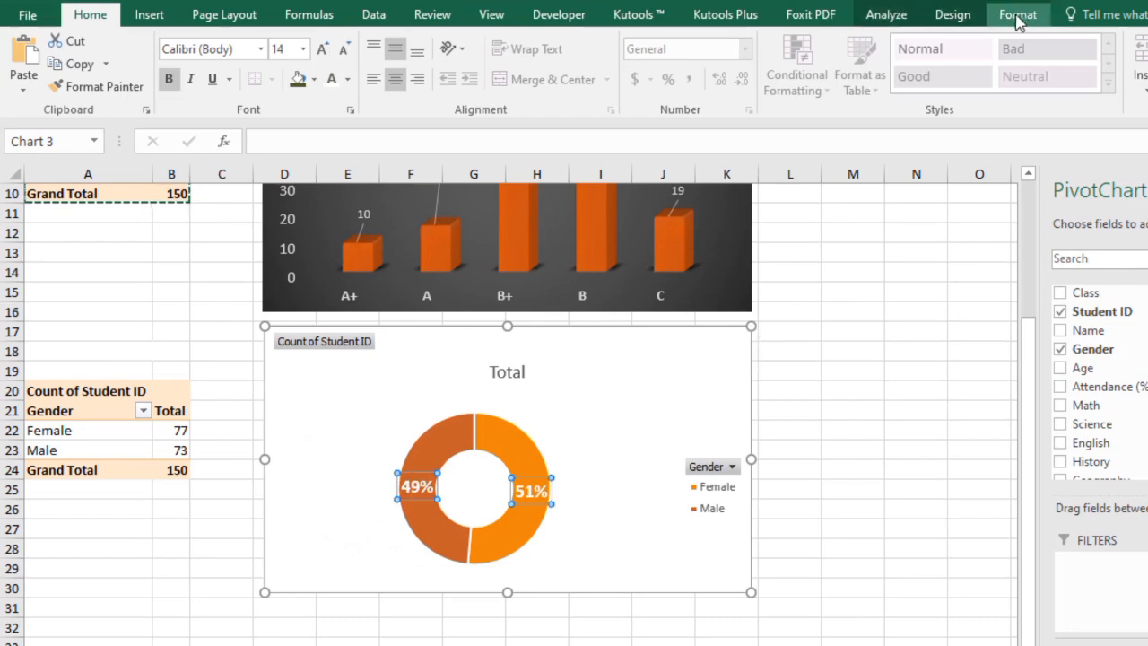
Apply the dark grey background chart style to the gender doughnut chart.
{"action": "left_click", "coordinate": [1018, 15]}
{"action": "left_click", "coordinate": [953, 15]}
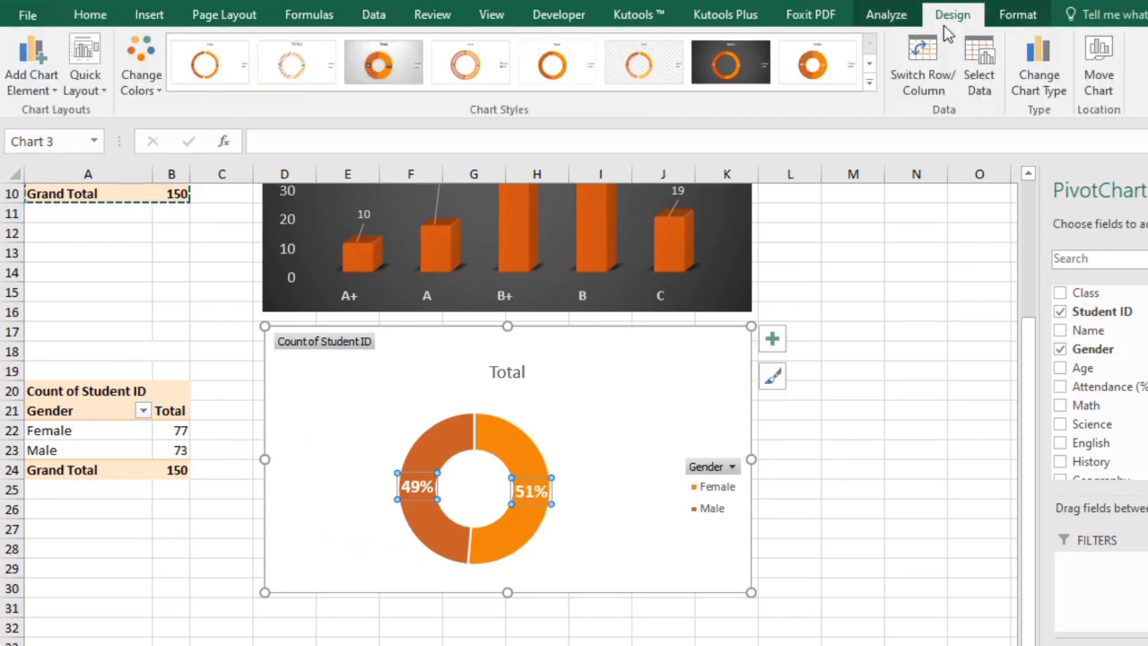
{"action": "left_click", "coordinate": [868, 90]}
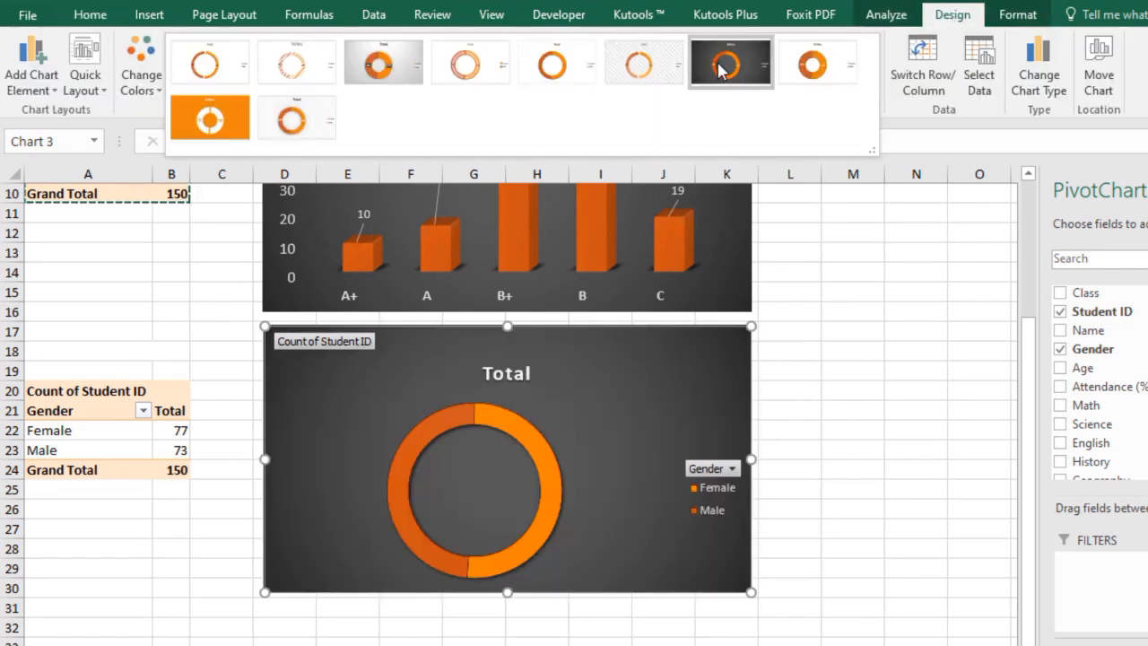
{"action": "left_click", "coordinate": [718, 70]}
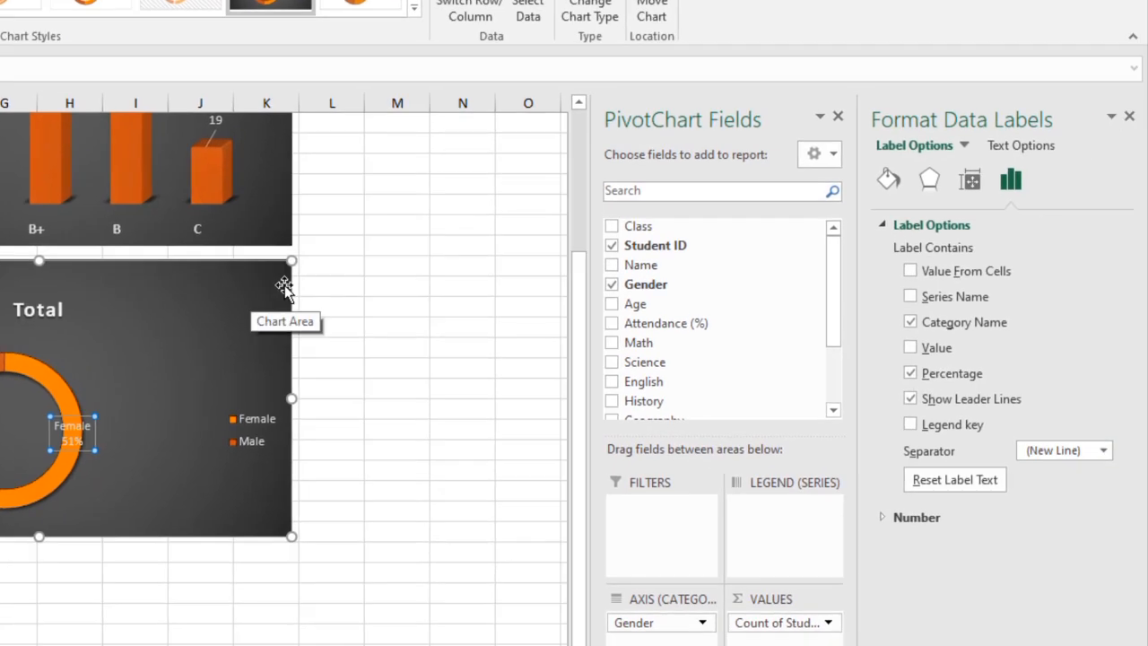
Set the doughnut series' angle of first slice to 10° and try a doughnut explosion of 20%.
{"action": "left_click", "coordinate": [284, 287]}
{"action": "left_click", "coordinate": [47, 384]}
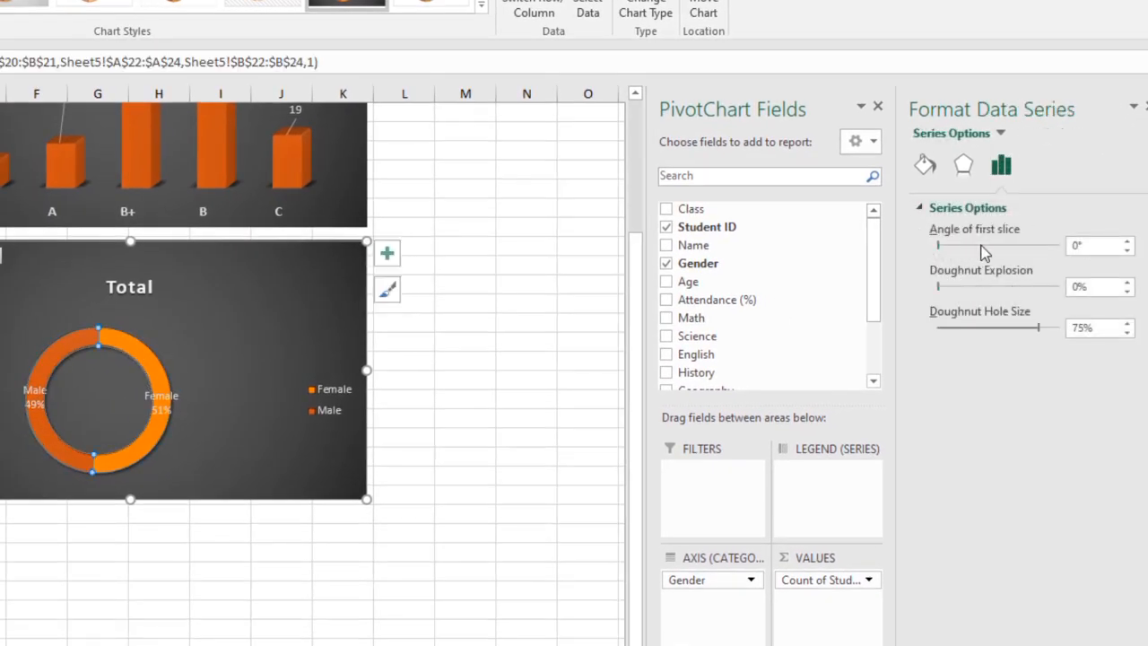
{"action": "left_click", "coordinate": [986, 245]}
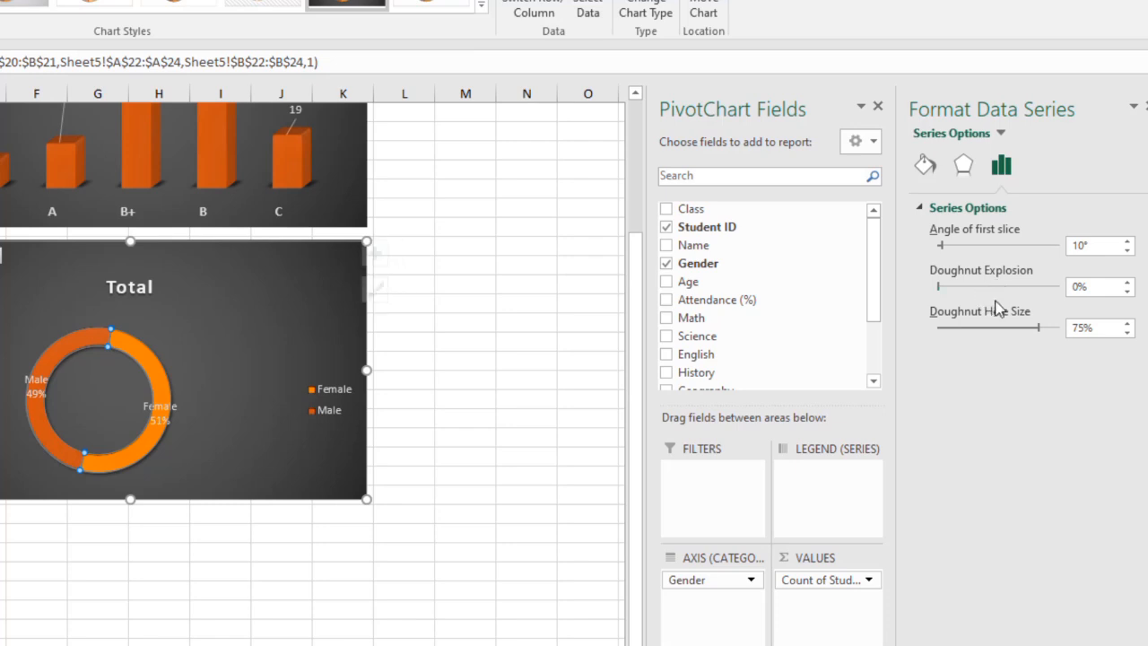
{"action": "left_click", "coordinate": [1001, 287]}
{"action": "left_click", "coordinate": [1001, 287]}
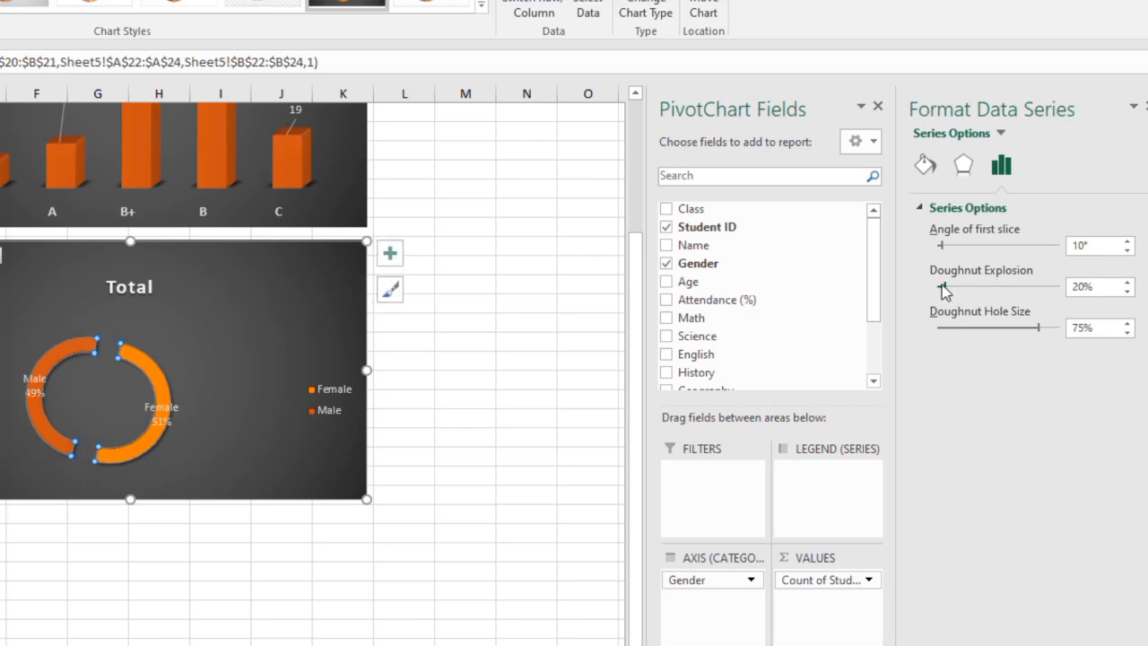
Reduce the doughnut hole size in increments to below 65% for a thicker ring.
{"action": "left_click", "coordinate": [1001, 327]}
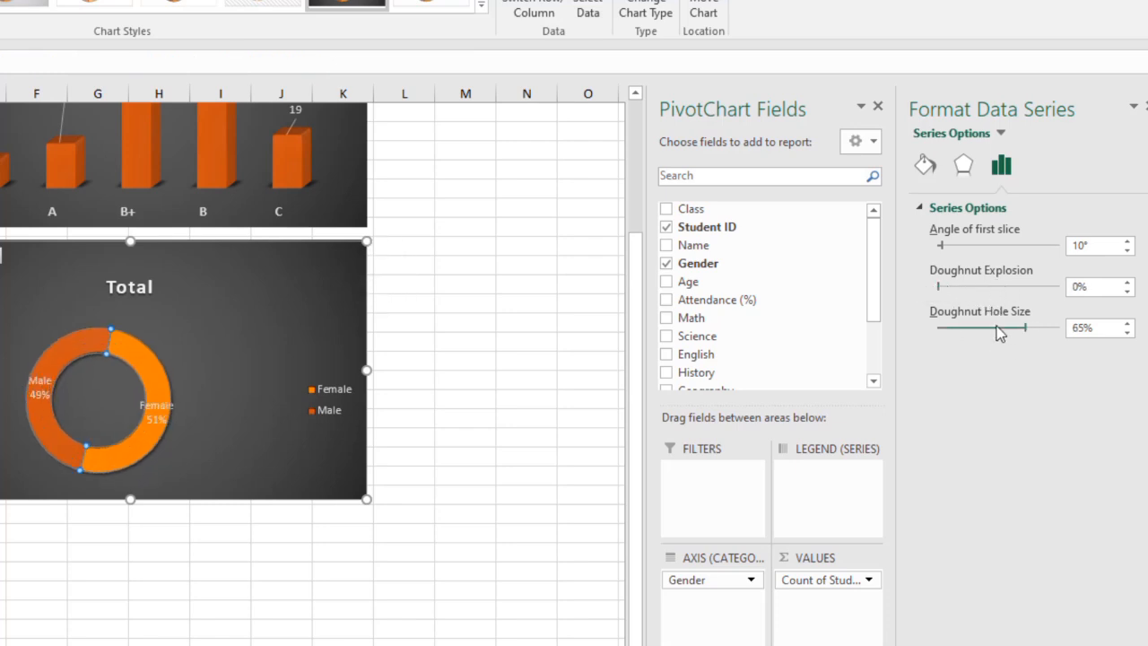
{"action": "left_click", "coordinate": [984, 328]}
{"action": "left_click", "coordinate": [983, 326]}
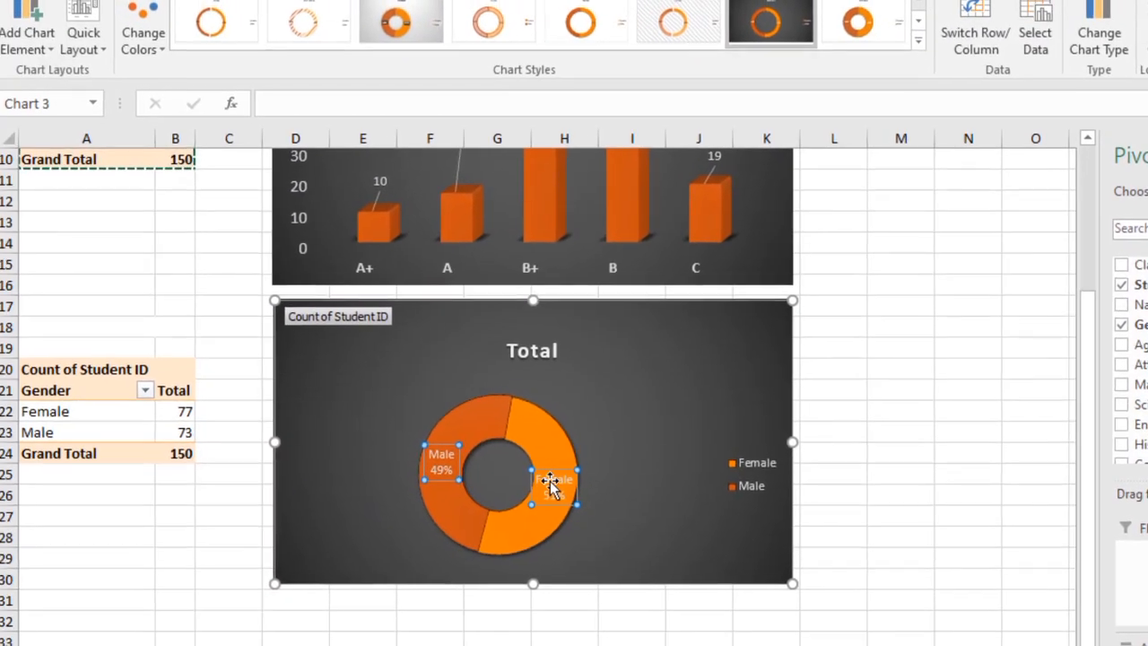
Move the Female and Male data labels off the doughnut ring to its upper outer sides, one on each side.
{"action": "left_click", "coordinate": [144, 405]}
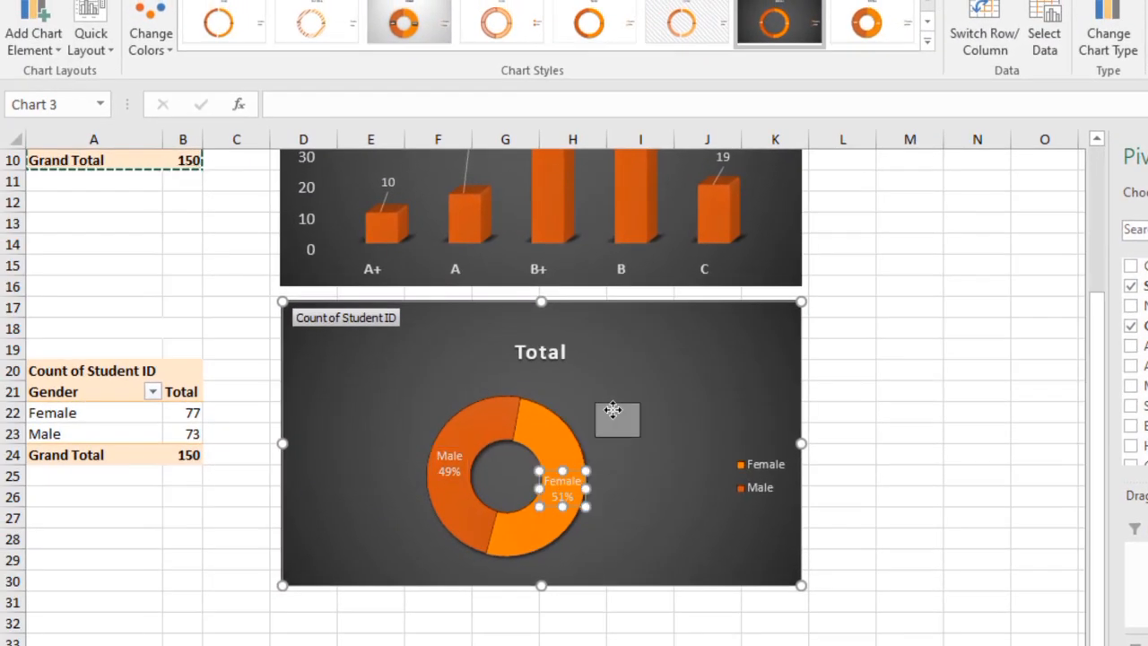
{"action": "left_click_drag", "start_coordinate": [599, 453], "coordinate": [617, 417]}
{"action": "left_click_drag", "start_coordinate": [476, 467], "coordinate": [388, 388]}
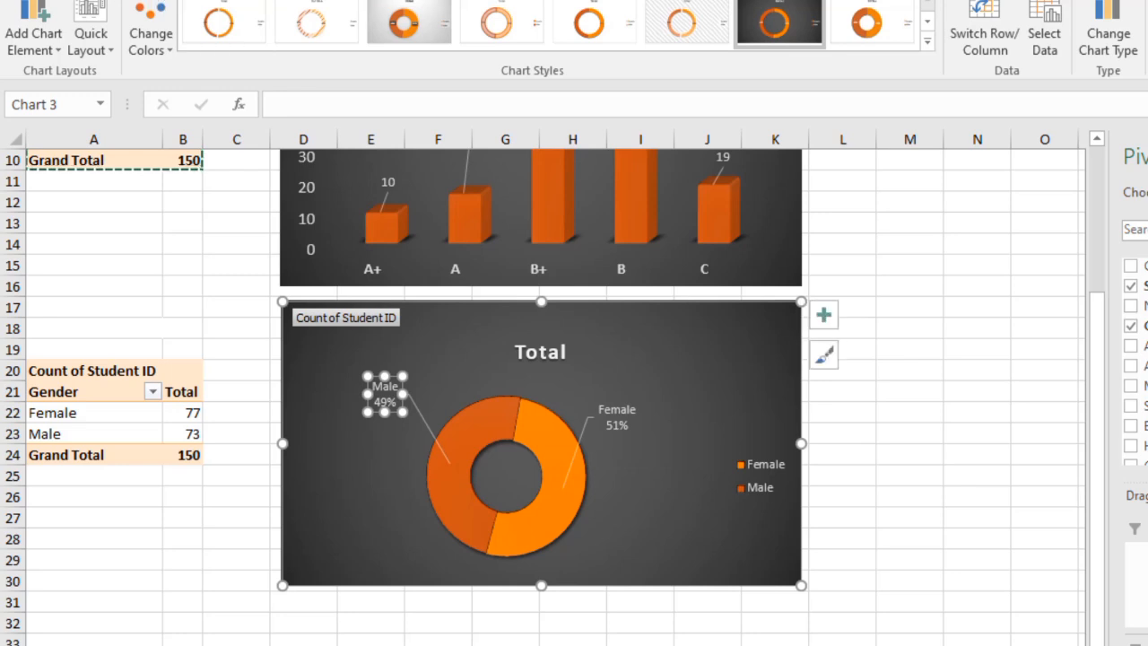
Format both gender data labels at font size 14 and bold.
{"action": "left_click", "coordinate": [85, 1]}
{"action": "left_click", "coordinate": [690, 455]}
{"action": "left_click", "coordinate": [615, 413]}
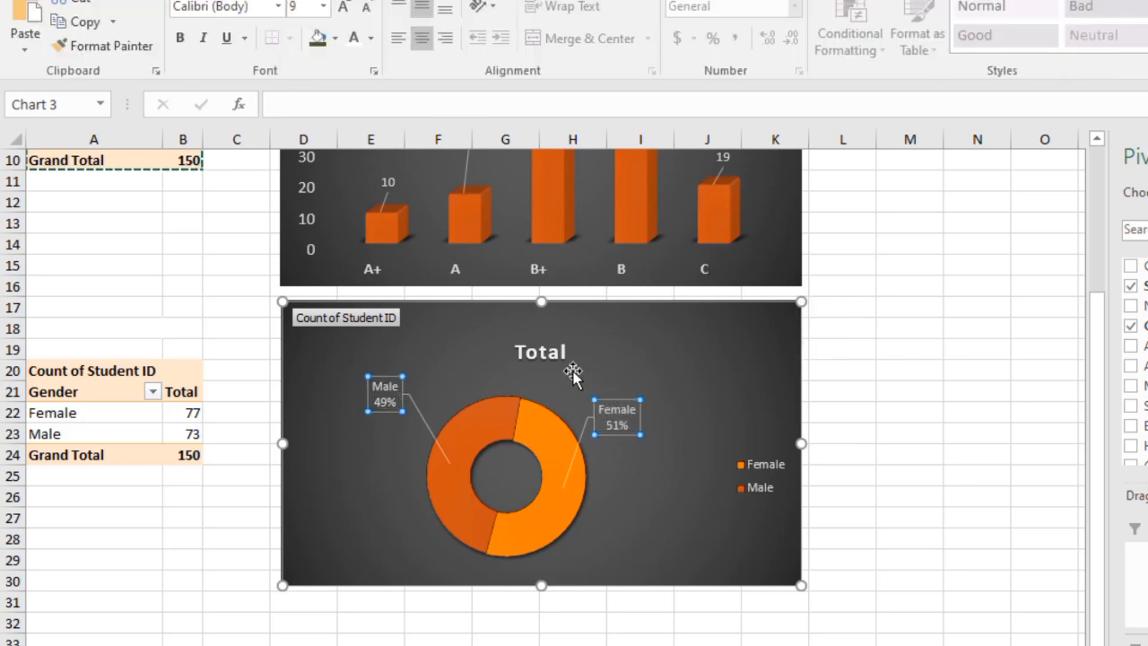
{"action": "left_click", "coordinate": [343, 7]}
{"action": "left_click", "coordinate": [343, 8]}
{"action": "left_click", "coordinate": [343, 7]}
{"action": "left_click", "coordinate": [342, 8]}
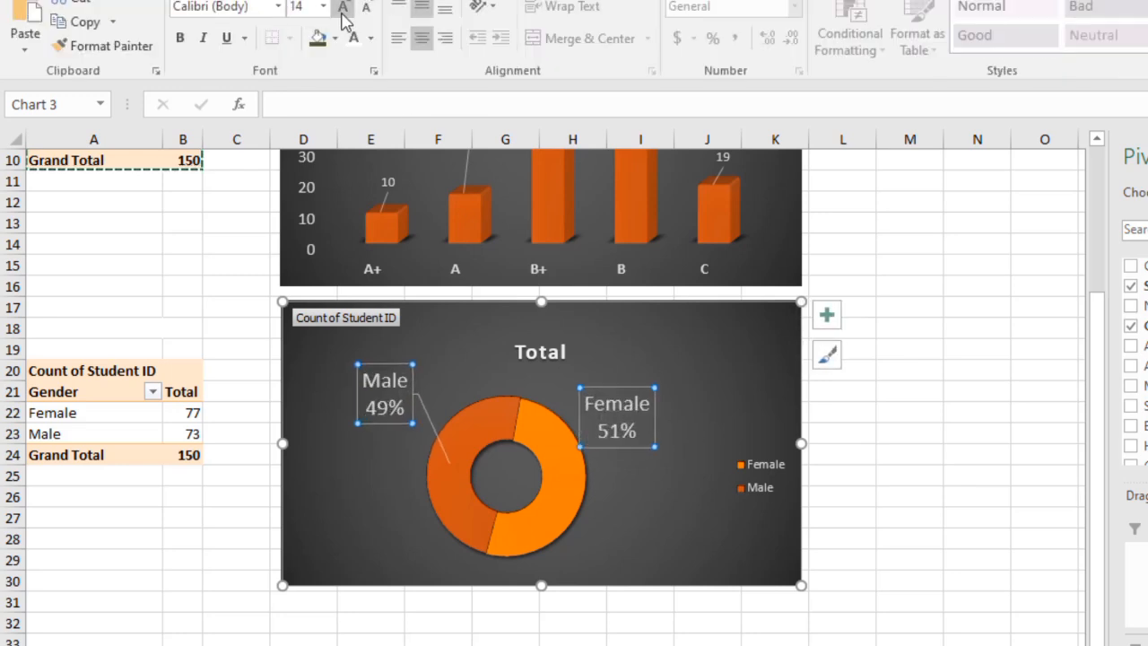
{"action": "left_click", "coordinate": [343, 7]}
{"action": "left_click", "coordinate": [366, 8]}
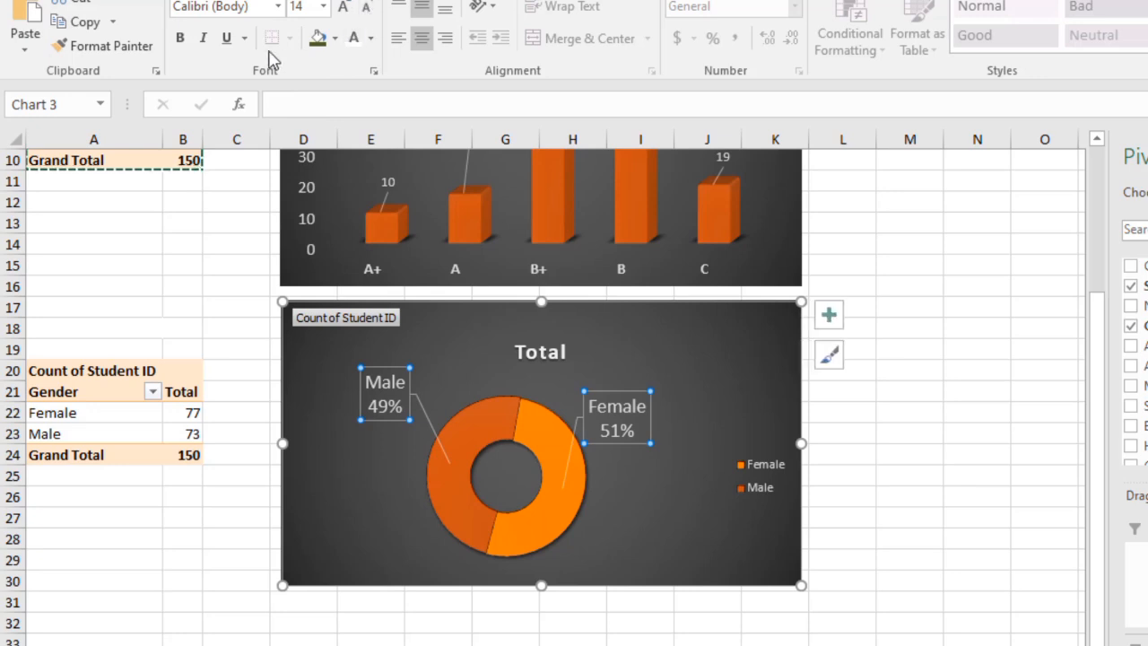
{"action": "left_click", "coordinate": [180, 41]}
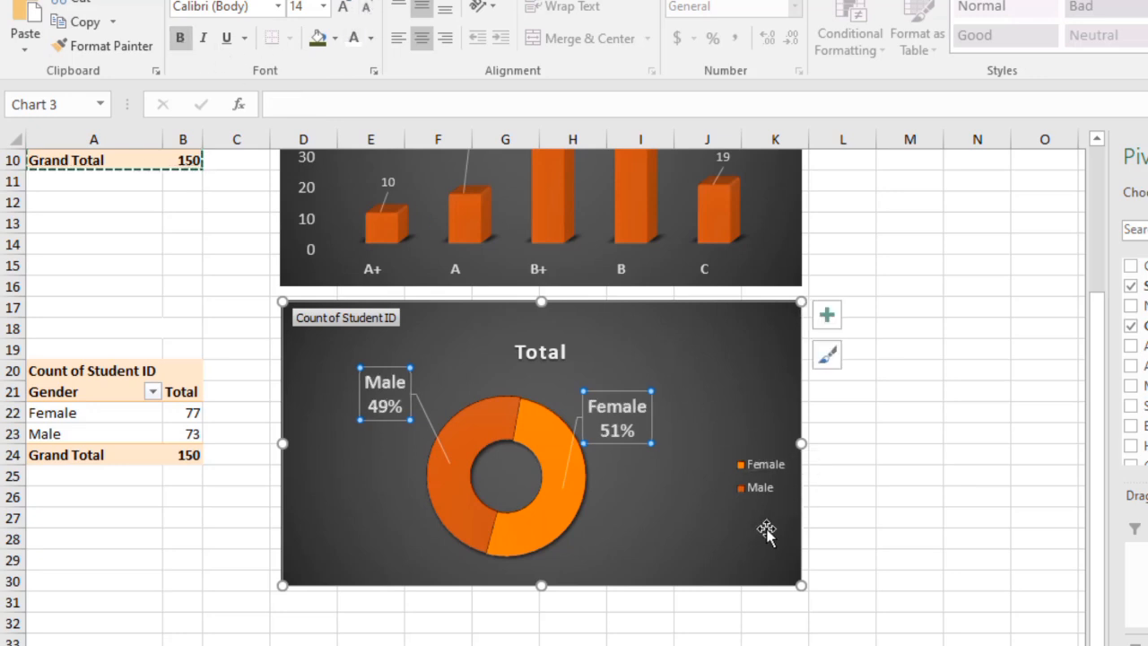
Pull the doughnut's slices apart and title the chart "Gender Wise Students".
{"action": "left_click", "coordinate": [531, 468]}
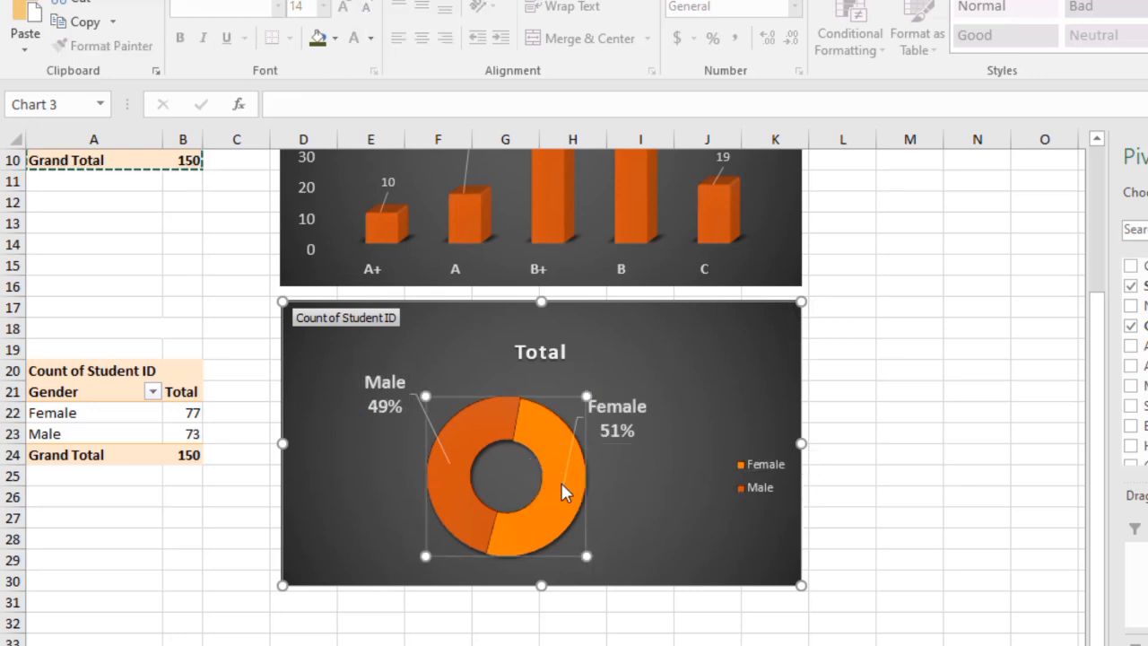
{"action": "left_click", "coordinate": [560, 483]}
{"action": "left_click_drag", "start_coordinate": [561, 484], "coordinate": [570, 510]}
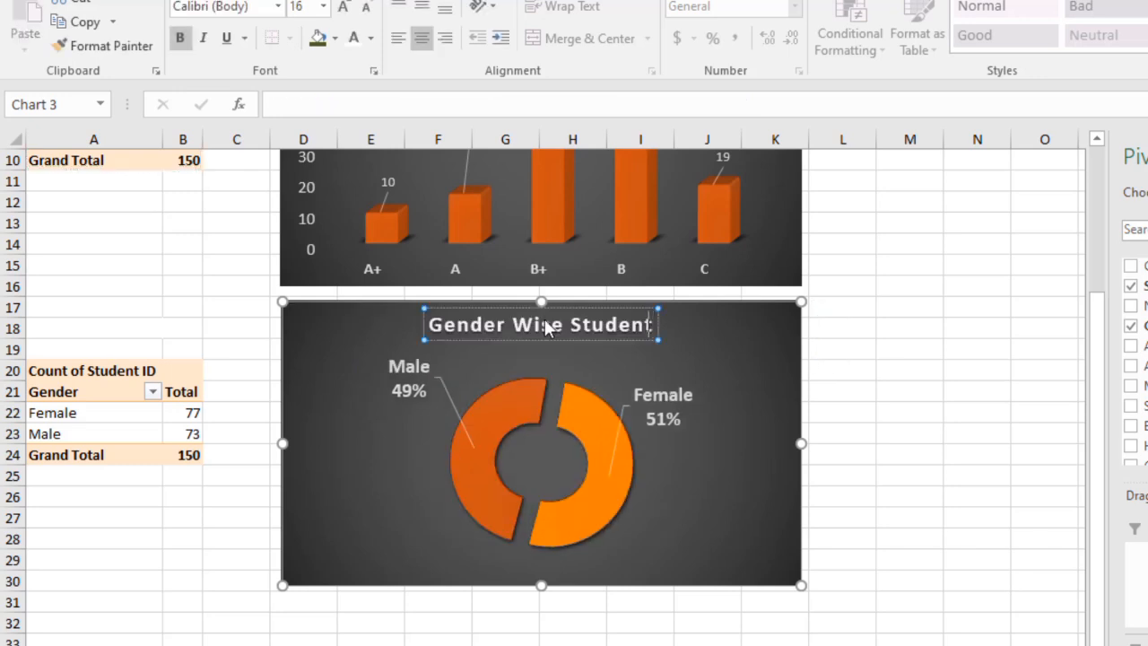
{"action": "type", "text": "s"}
{"action": "left_click", "coordinate": [1016, 500]}
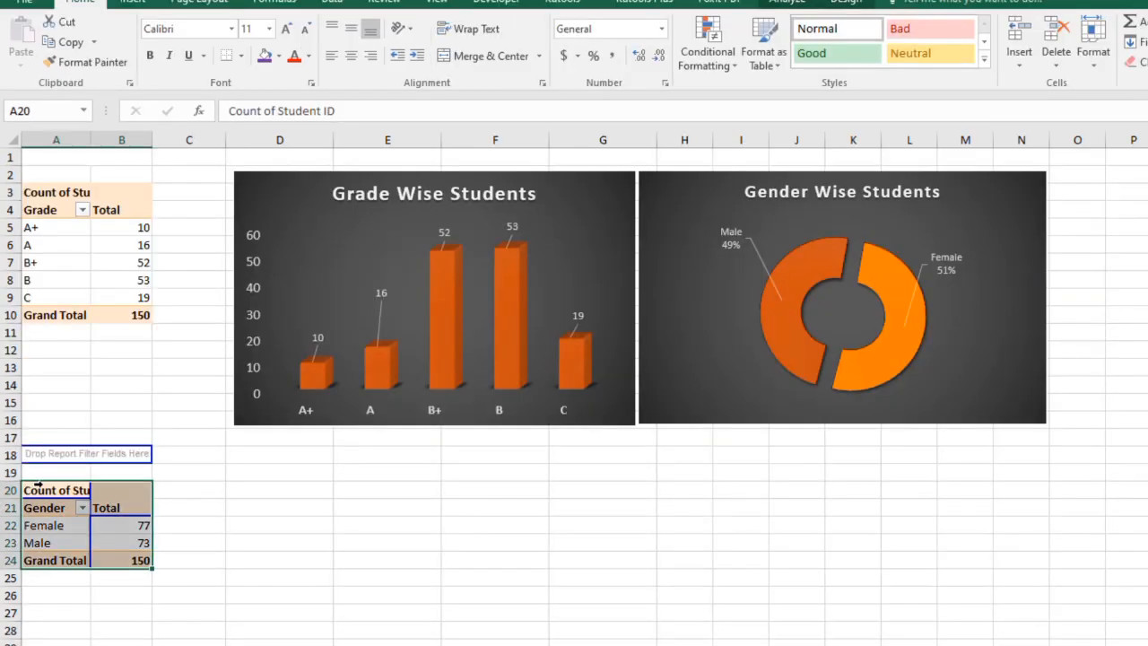
Copy the gender PivotTable and paste the duplicate at cell A28.
{"action": "right_click", "coordinate": [38, 488]}
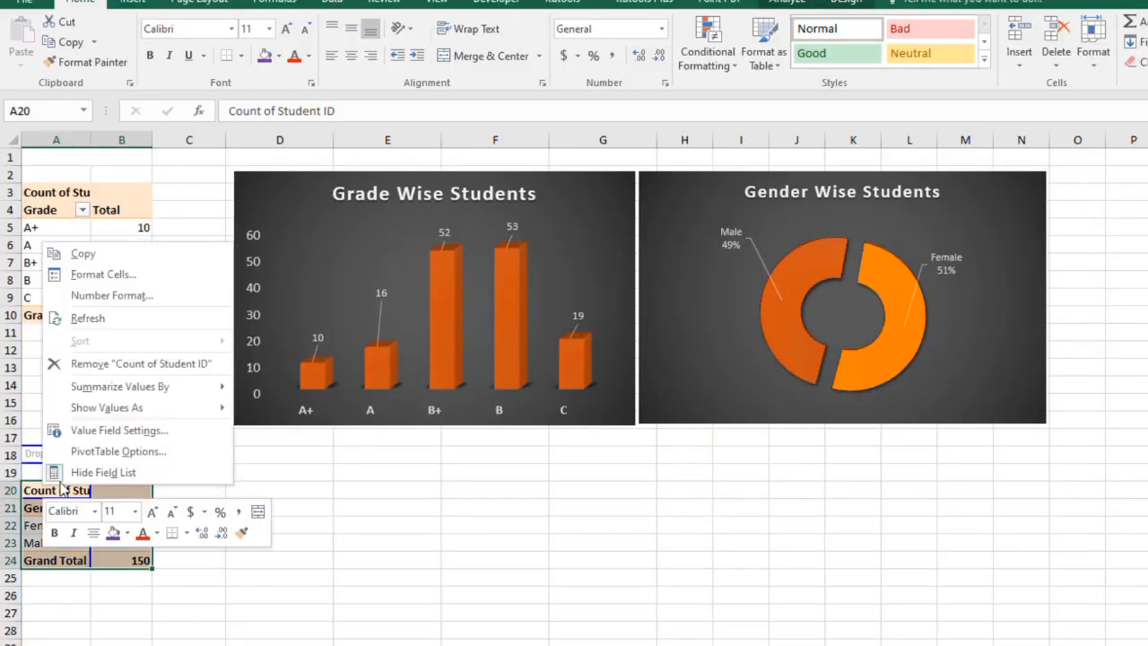
{"action": "left_click", "coordinate": [87, 255]}
{"action": "scroll", "coordinate": [102, 543], "scroll_direction": "down", "scroll_amount": 5}
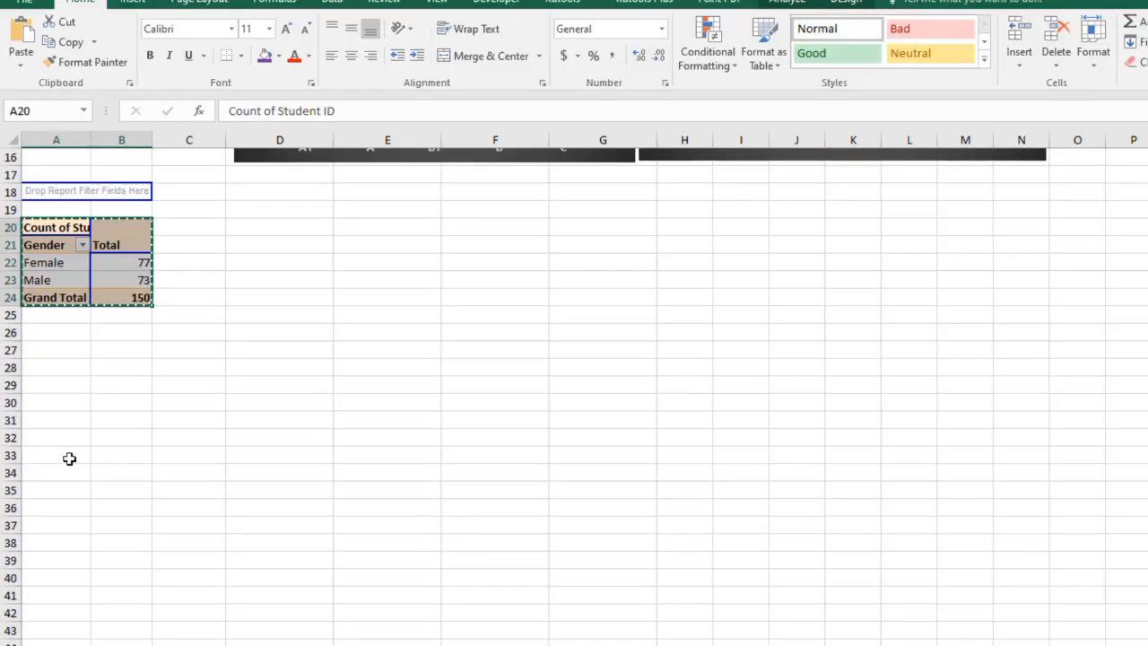
{"action": "right_click", "coordinate": [70, 367]}
{"action": "left_click", "coordinate": [108, 72]}
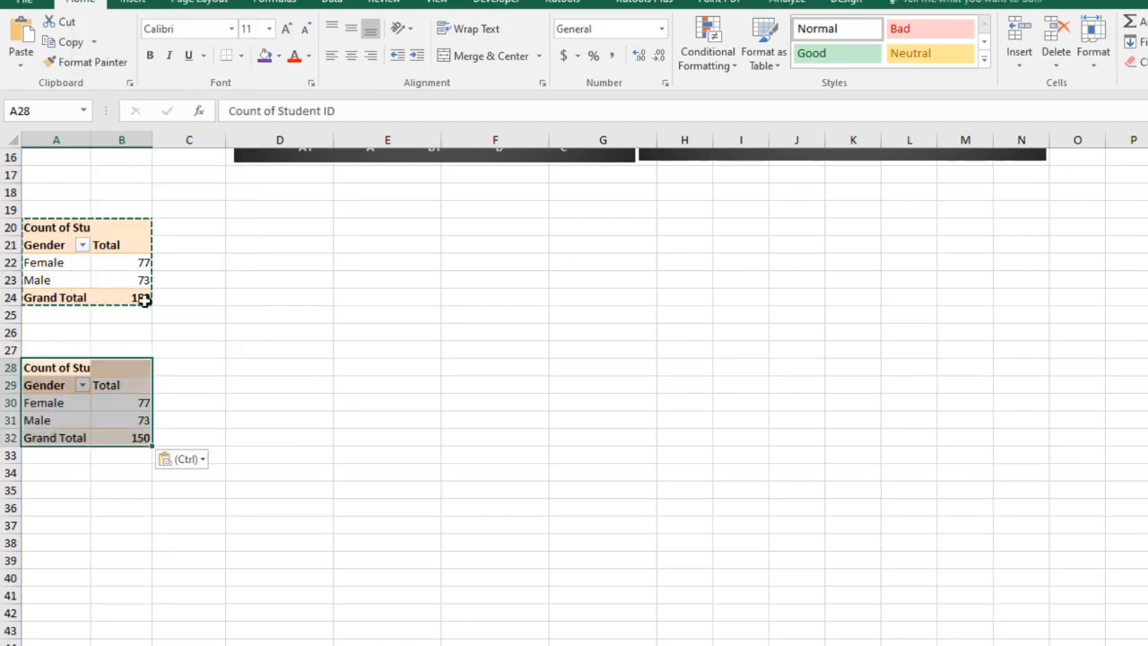
Remove the Student ID count from the pasted PivotTable and add Math and Science as summed values.
{"action": "left_click", "coordinate": [134, 404]}
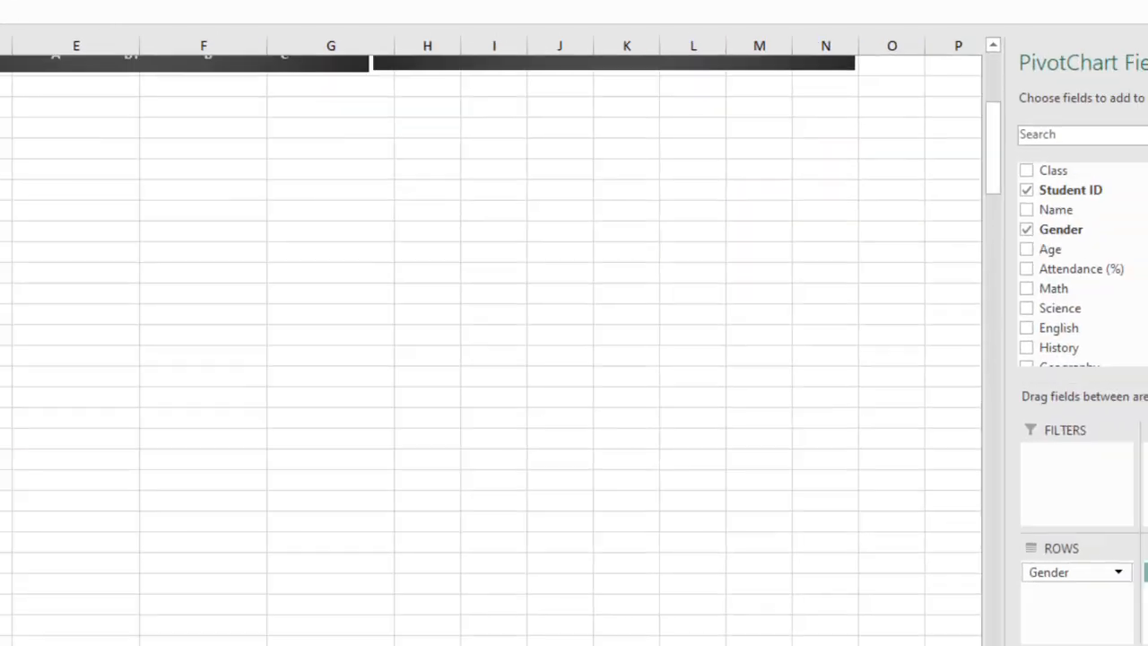
{"action": "left_click_drag", "start_coordinate": [1058, 559], "coordinate": [1048, 186]}
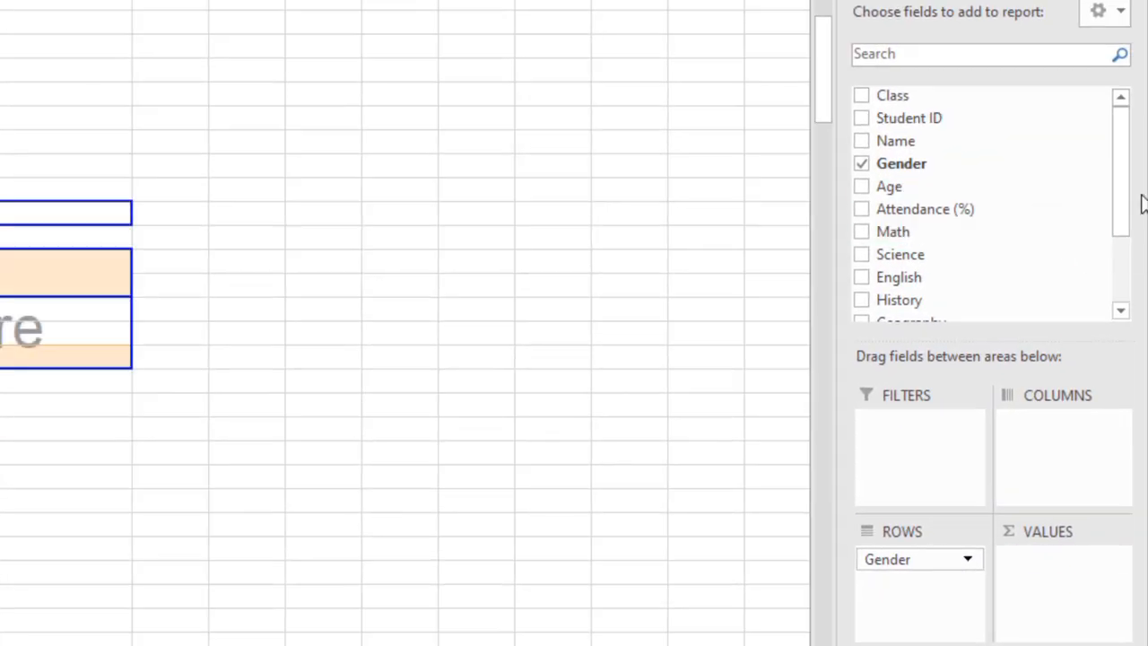
{"action": "left_click_drag", "start_coordinate": [1122, 213], "coordinate": [1124, 292]}
{"action": "left_click_drag", "start_coordinate": [893, 118], "coordinate": [1014, 453]}
{"action": "left_click_drag", "start_coordinate": [1040, 582], "coordinate": [1040, 584]}
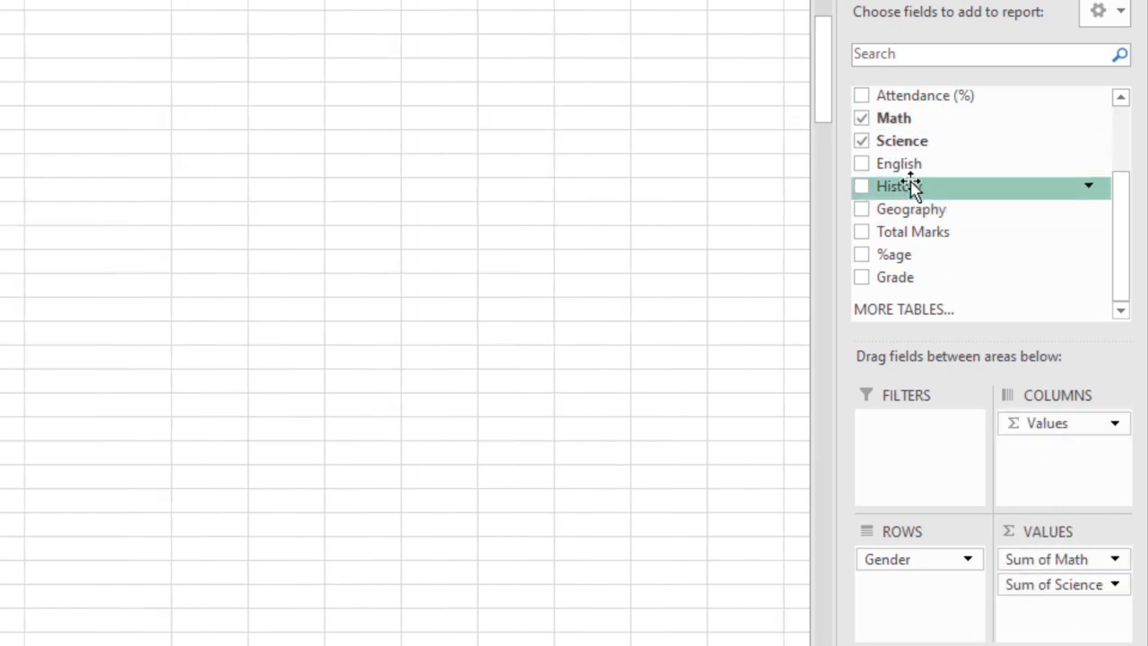
Add English, History and Geography to the PivotTable's values and place Class above Gender in the rows.
{"action": "left_click_drag", "start_coordinate": [919, 201], "coordinate": [1032, 520]}
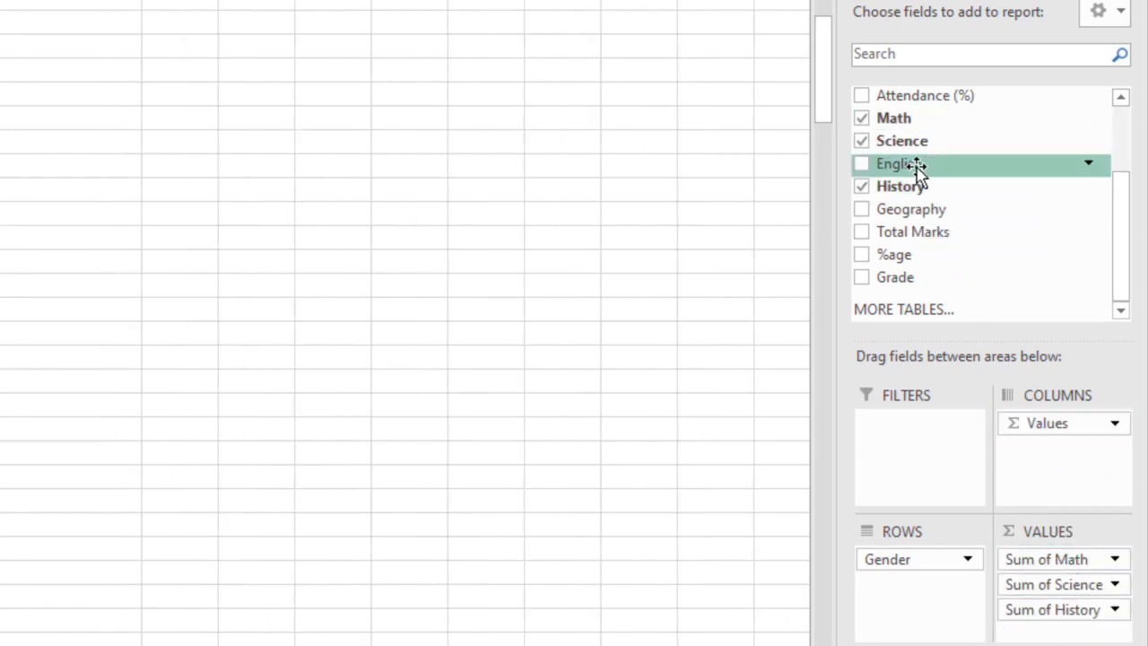
{"action": "left_click_drag", "start_coordinate": [884, 170], "coordinate": [1087, 595]}
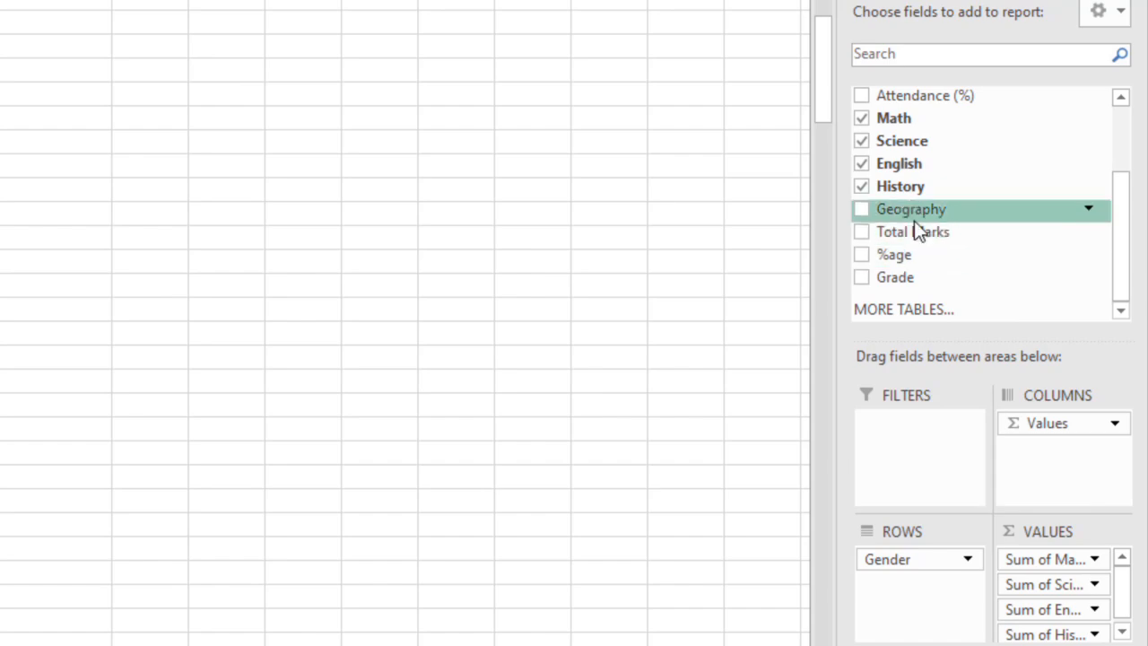
{"action": "left_click_drag", "start_coordinate": [1076, 645], "coordinate": [1067, 642]}
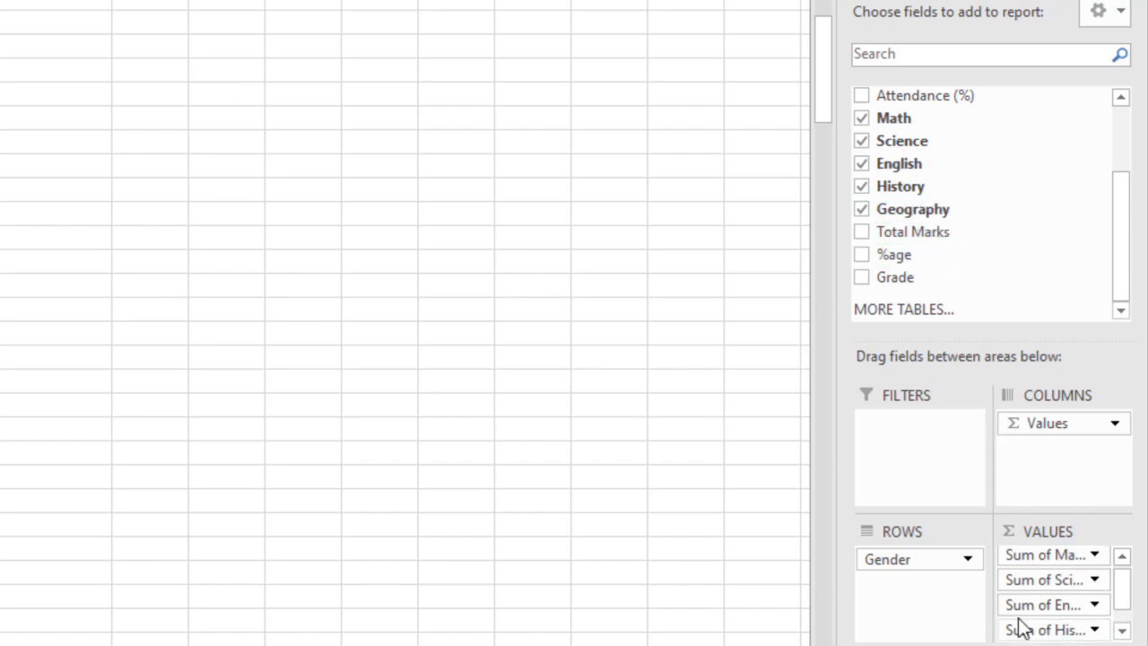
{"action": "left_click_drag", "start_coordinate": [1124, 274], "coordinate": [1109, 123]}
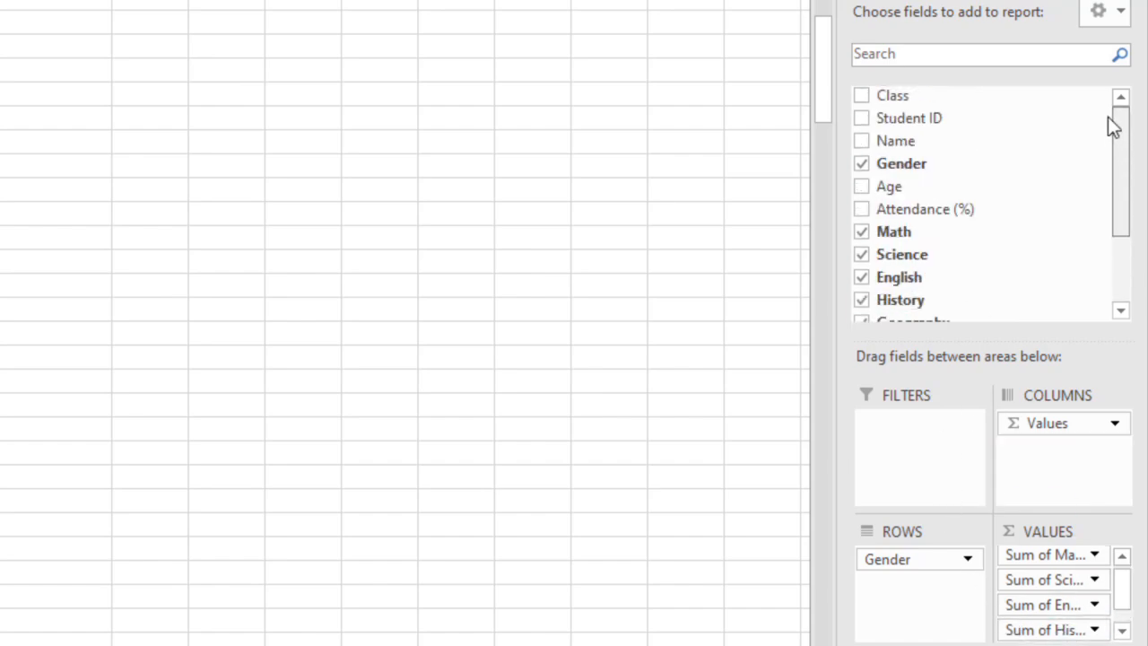
{"action": "left_click_drag", "start_coordinate": [938, 113], "coordinate": [914, 399]}
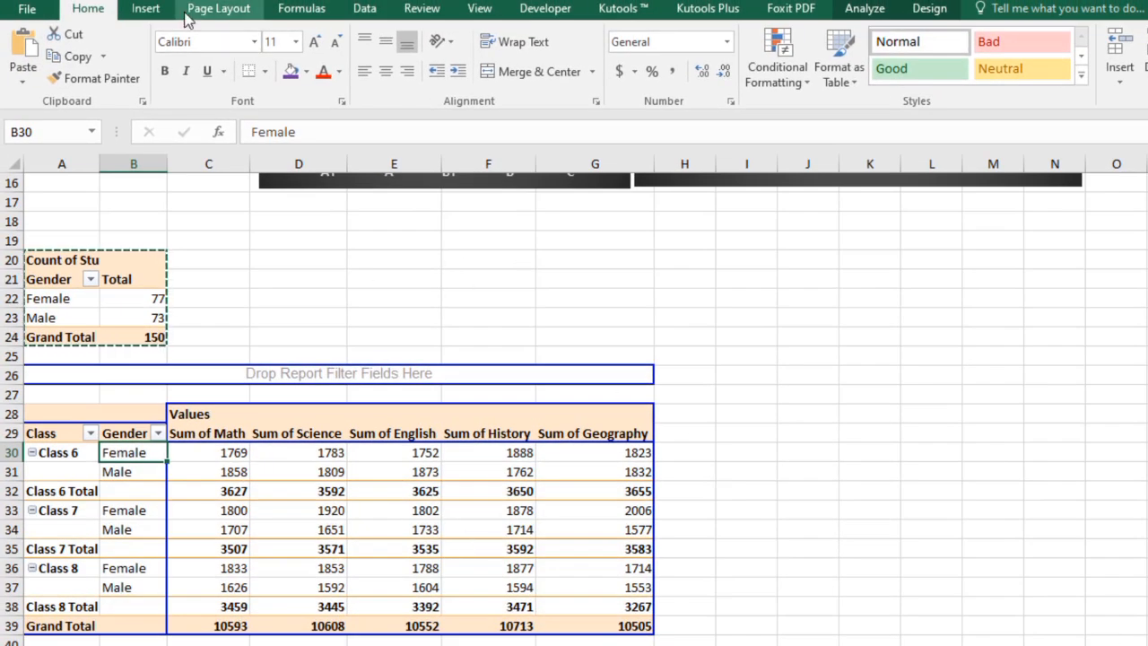
Insert a 2-D stacked column PivotChart from the class and gender marks PivotTable.
{"action": "left_click", "coordinate": [151, 8]}
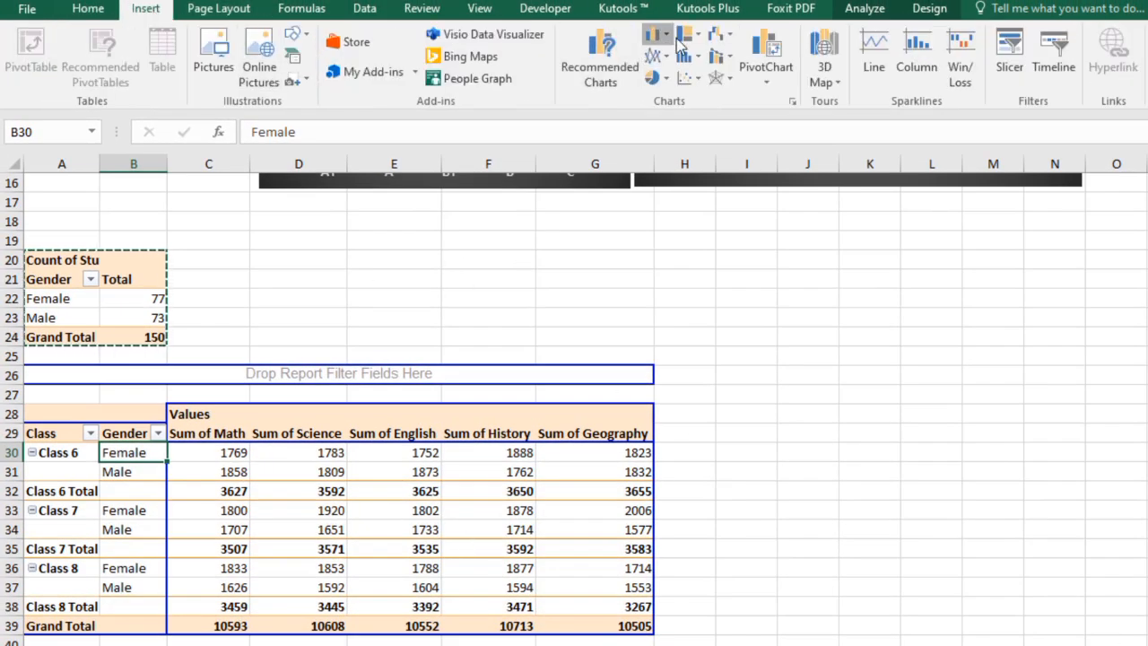
{"action": "left_click", "coordinate": [657, 34]}
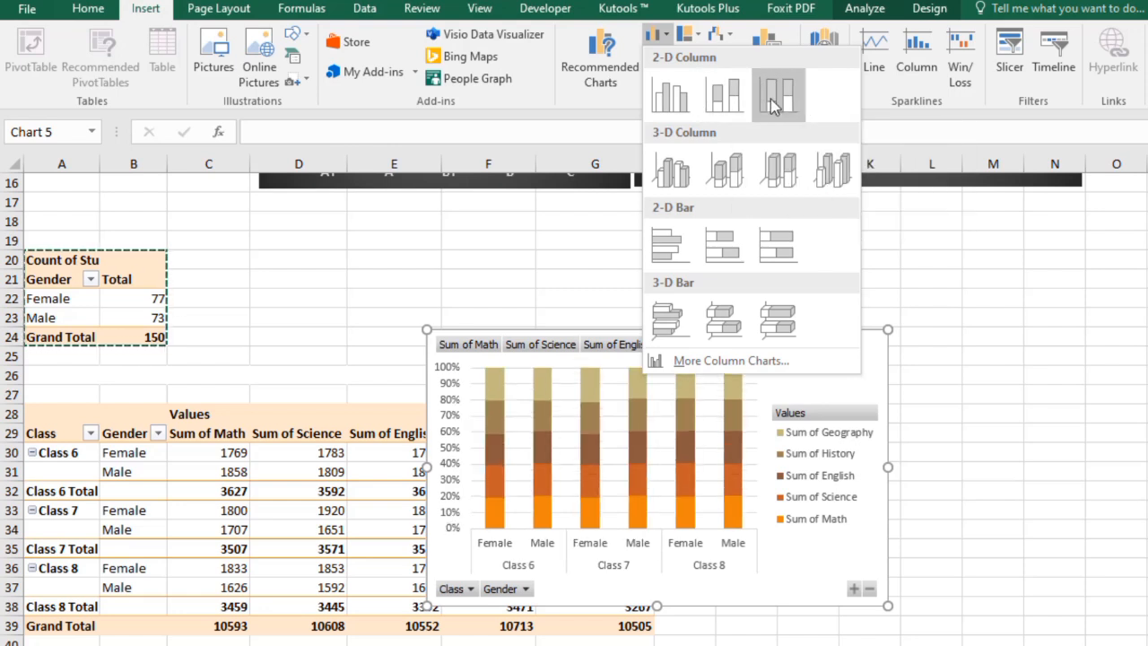
{"action": "left_click", "coordinate": [733, 98]}
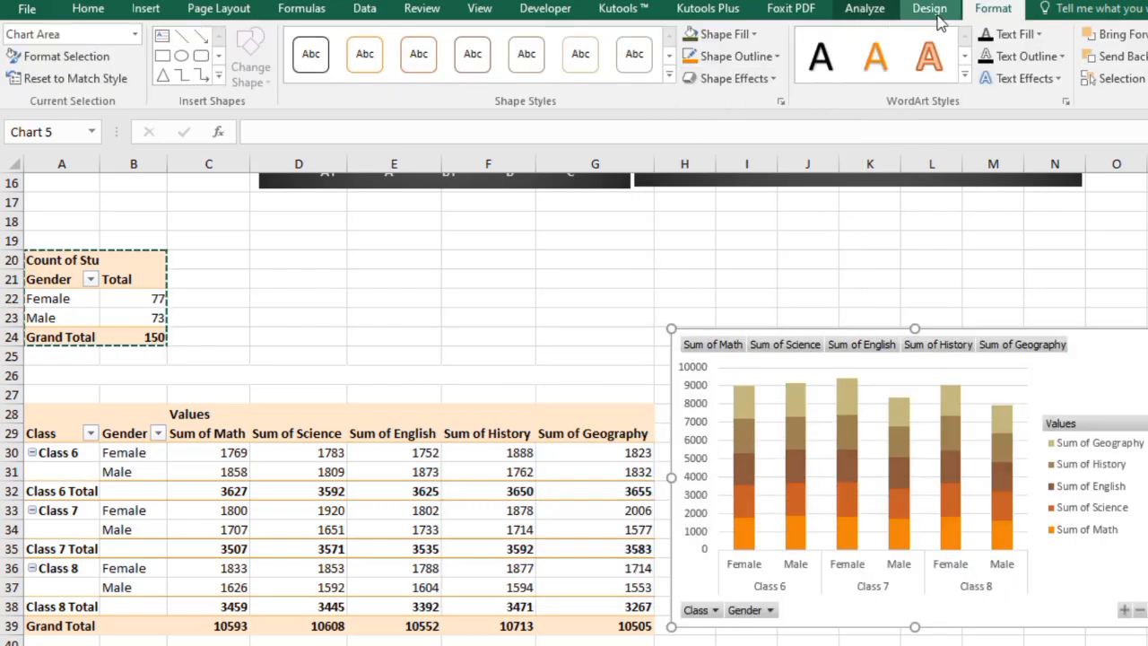
Apply the dark grey background style to the stacked column chart and hide all its field buttons.
{"action": "left_click", "coordinate": [938, 9]}
{"action": "left_click", "coordinate": [846, 79]}
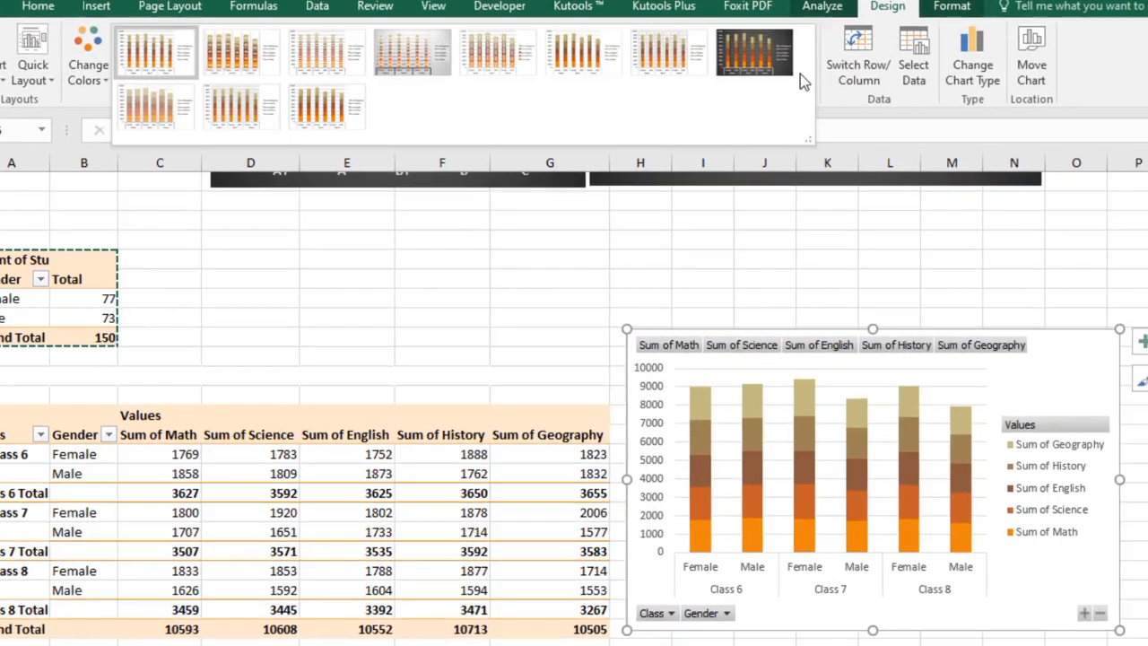
{"action": "left_click", "coordinate": [754, 54]}
{"action": "right_click", "coordinate": [814, 348]}
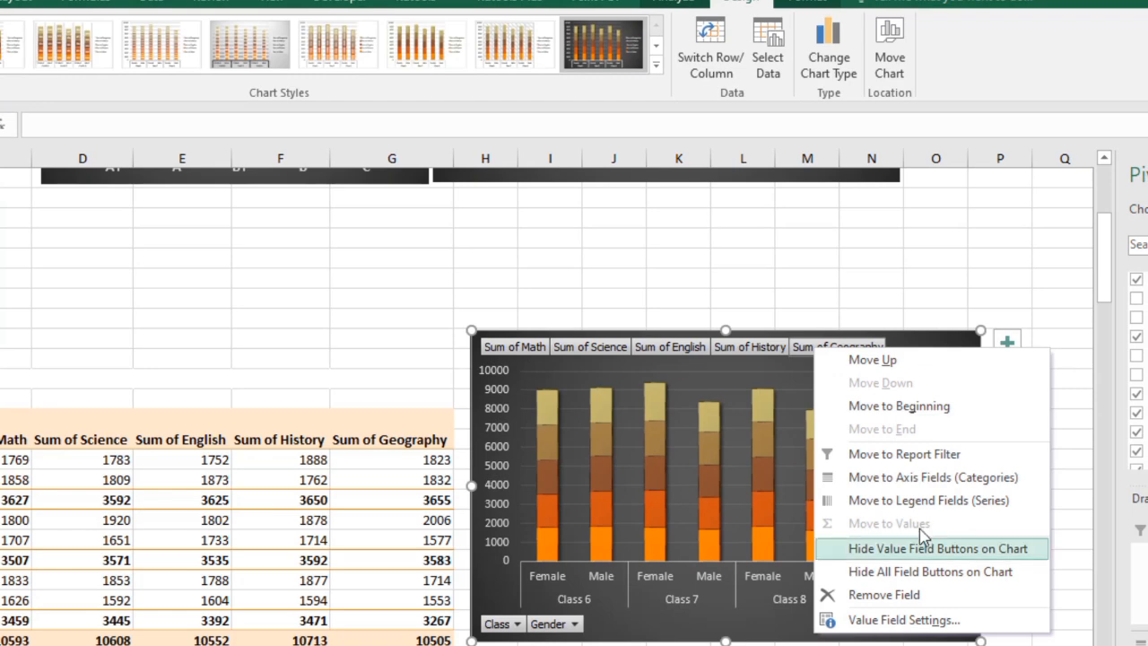
{"action": "left_click", "coordinate": [906, 574]}
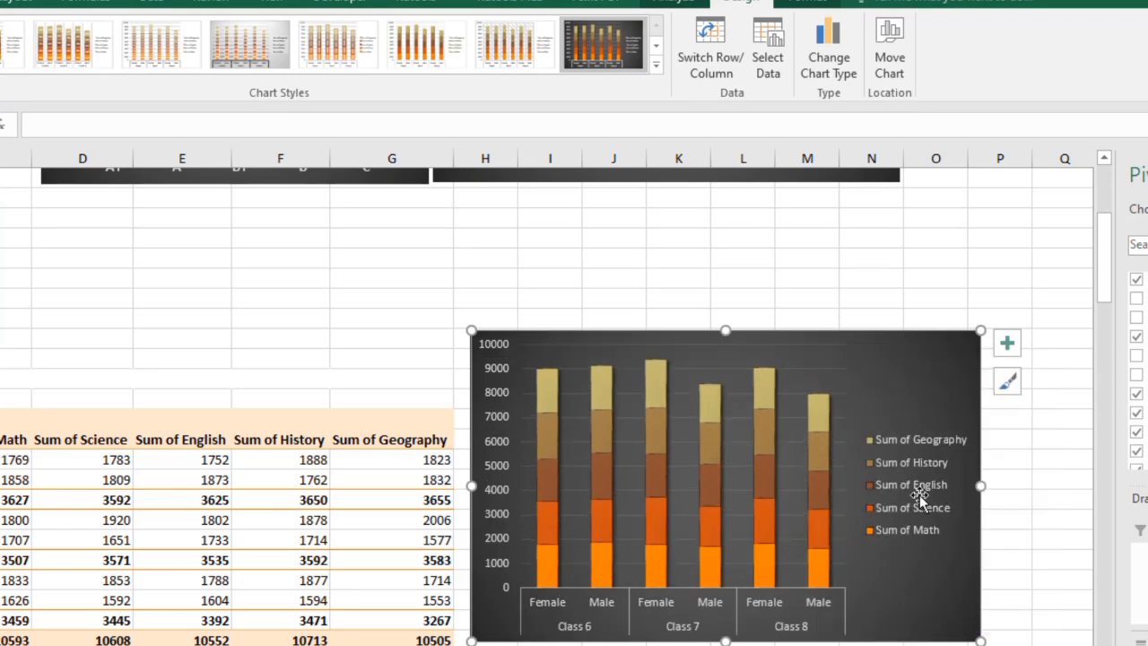
Add data labels to the stacked column chart and enlarge it to span about columns G to P.
{"action": "left_click", "coordinate": [1005, 347]}
{"action": "left_click", "coordinate": [1056, 420]}
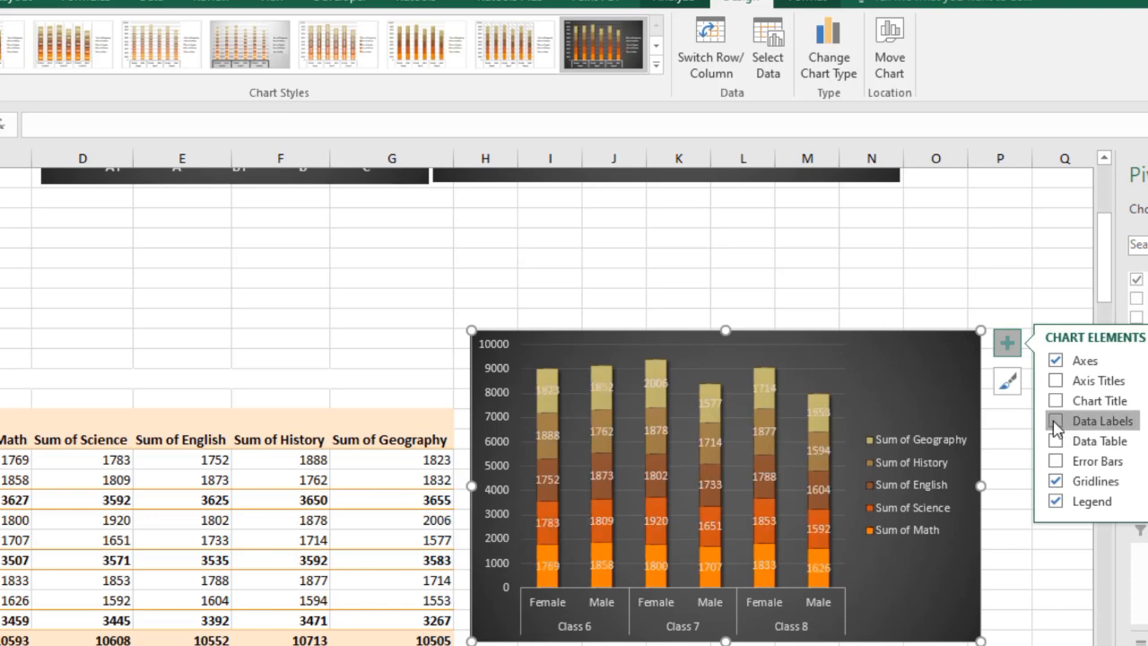
{"action": "left_click_drag", "start_coordinate": [980, 485], "coordinate": [1044, 493]}
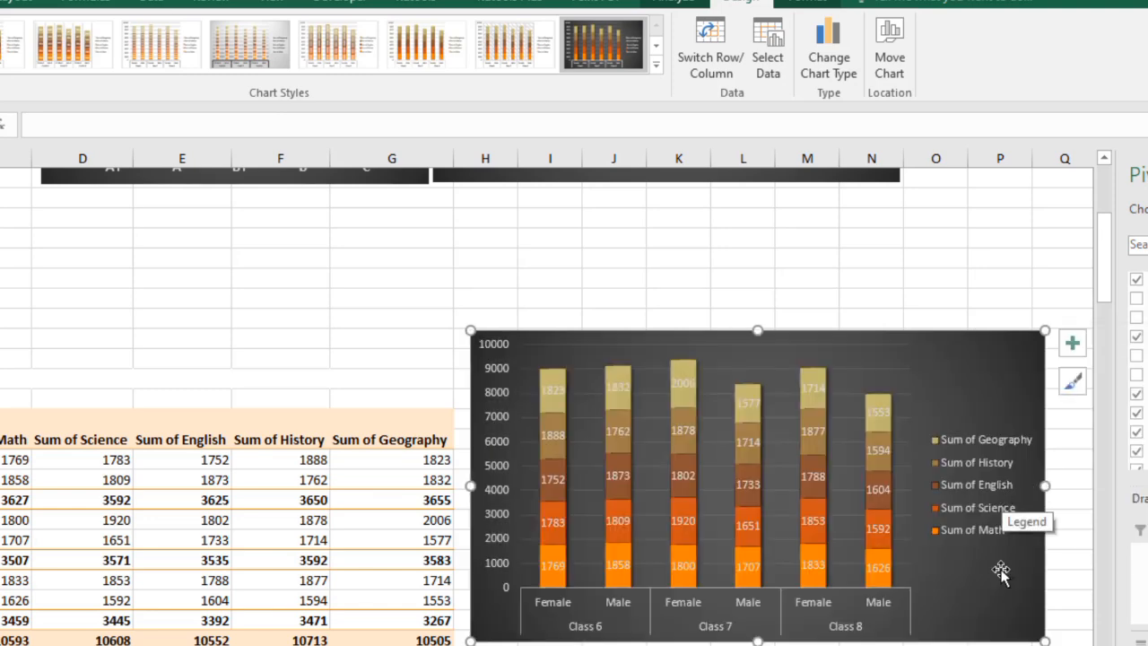
{"action": "left_click", "coordinate": [991, 442]}
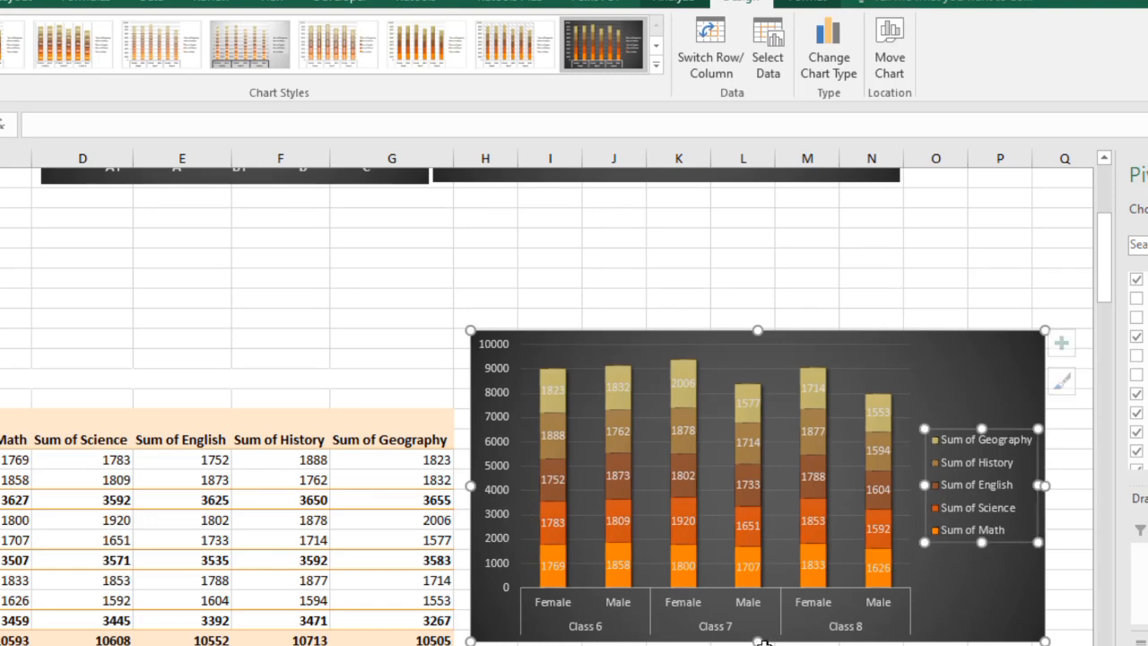
{"action": "left_click_drag", "start_coordinate": [756, 640], "coordinate": [757, 630]}
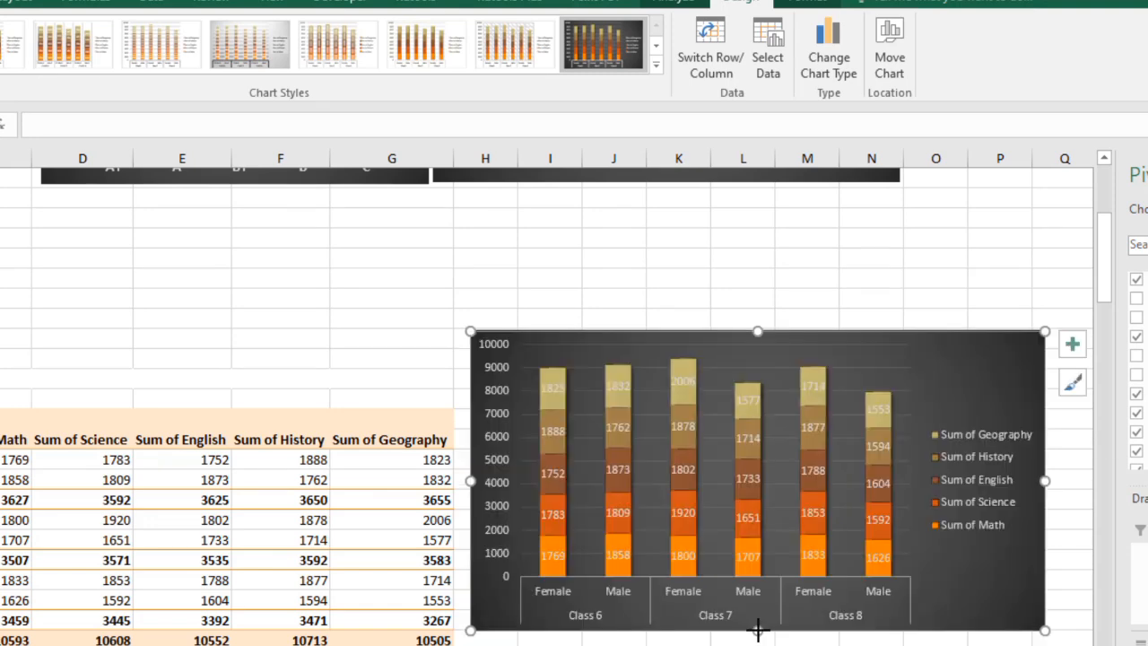
{"action": "left_click_drag", "start_coordinate": [464, 324], "coordinate": [388, 307]}
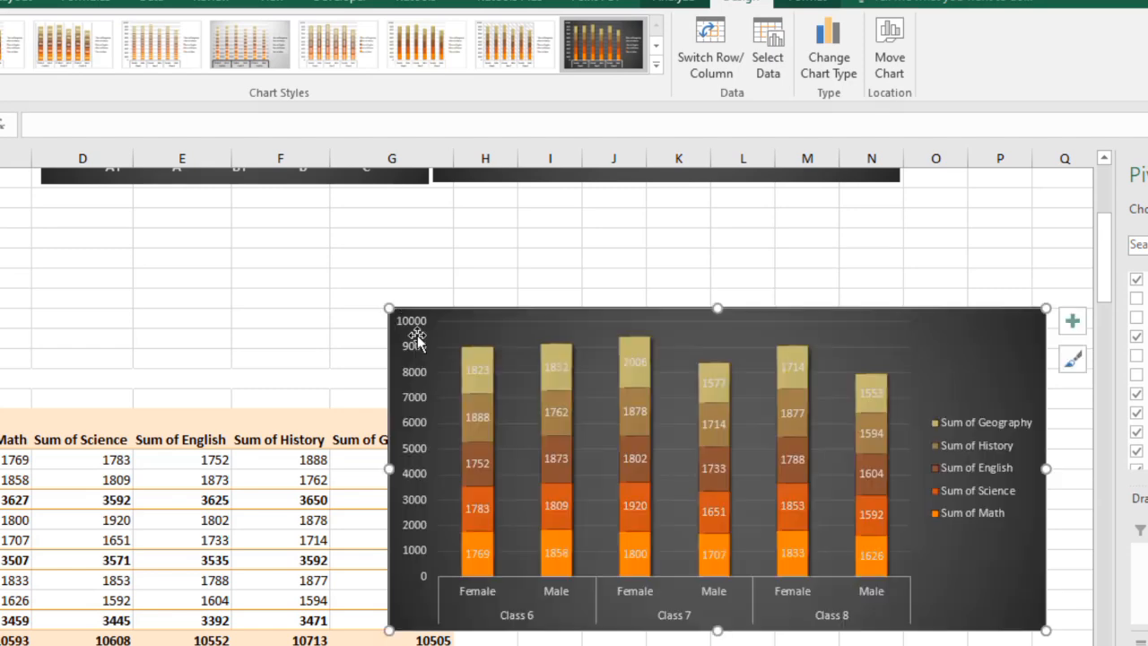
Set the gap width of the stacked column series to 80%.
{"action": "left_click", "coordinate": [493, 389]}
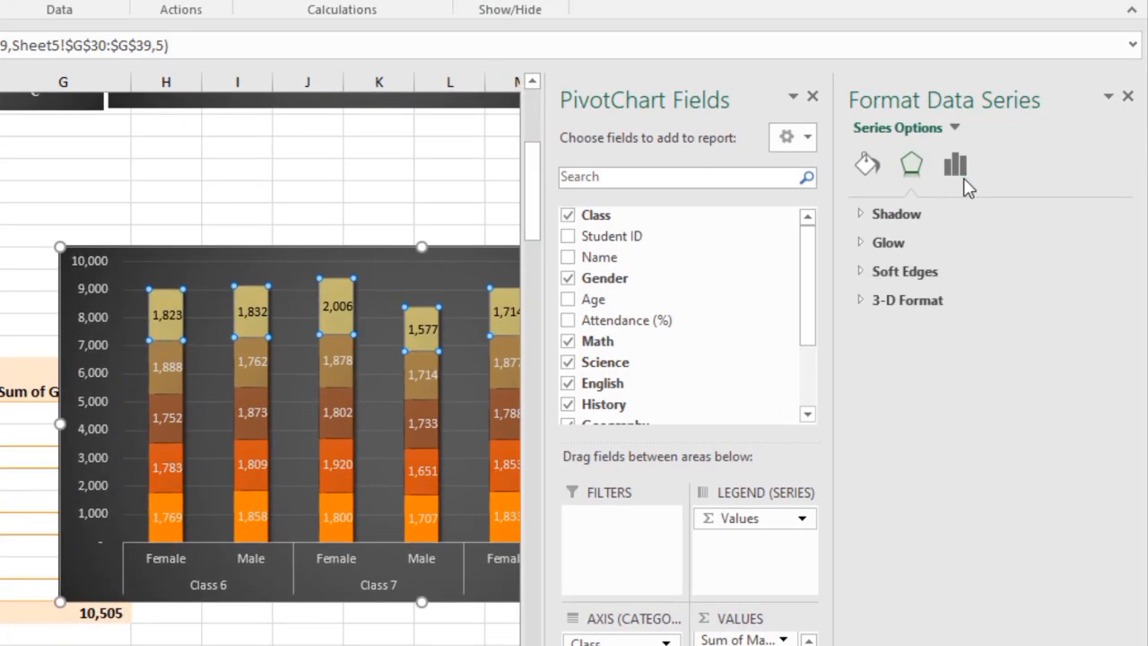
{"action": "left_click", "coordinate": [965, 166]}
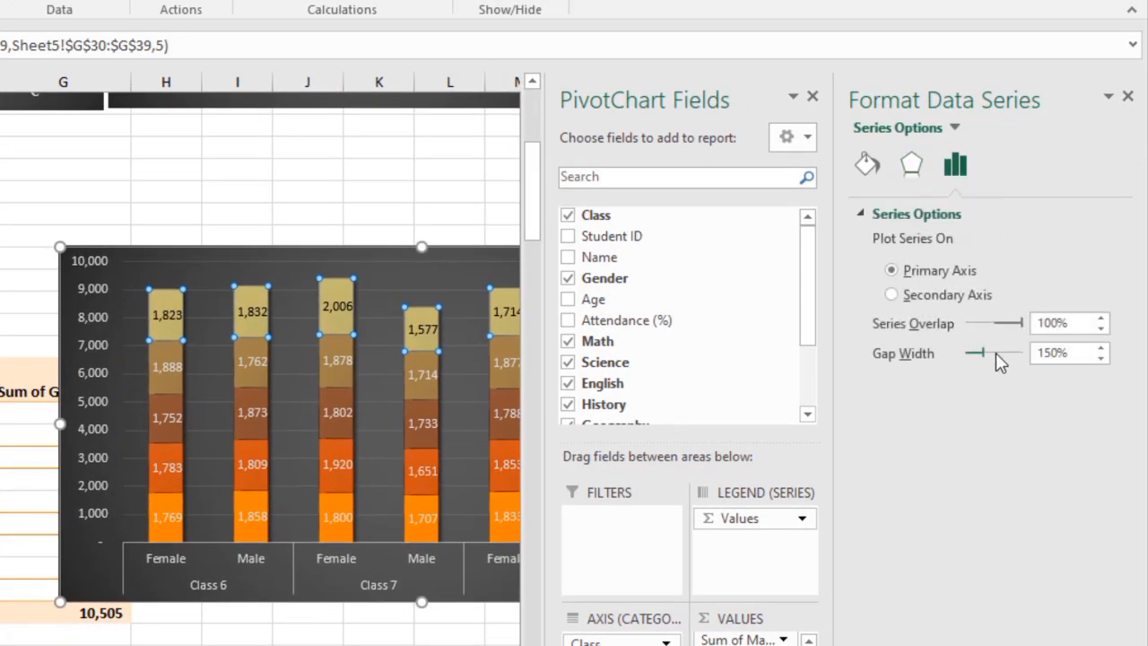
{"action": "left_click_drag", "start_coordinate": [995, 353], "coordinate": [967, 353]}
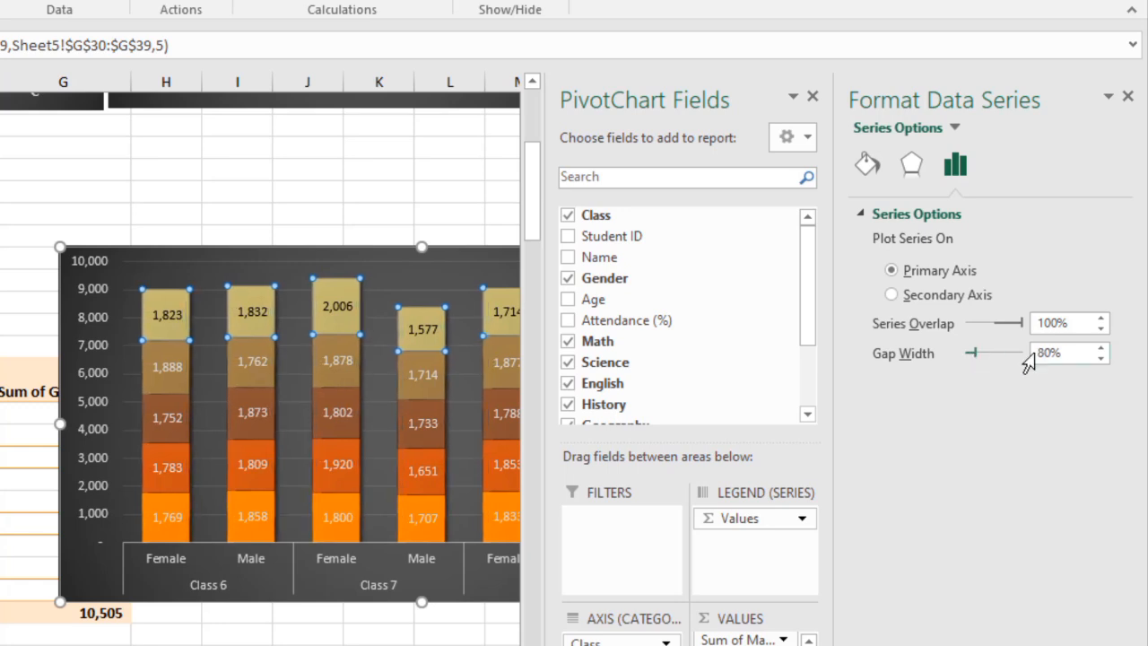
{"action": "left_click", "coordinate": [426, 143]}
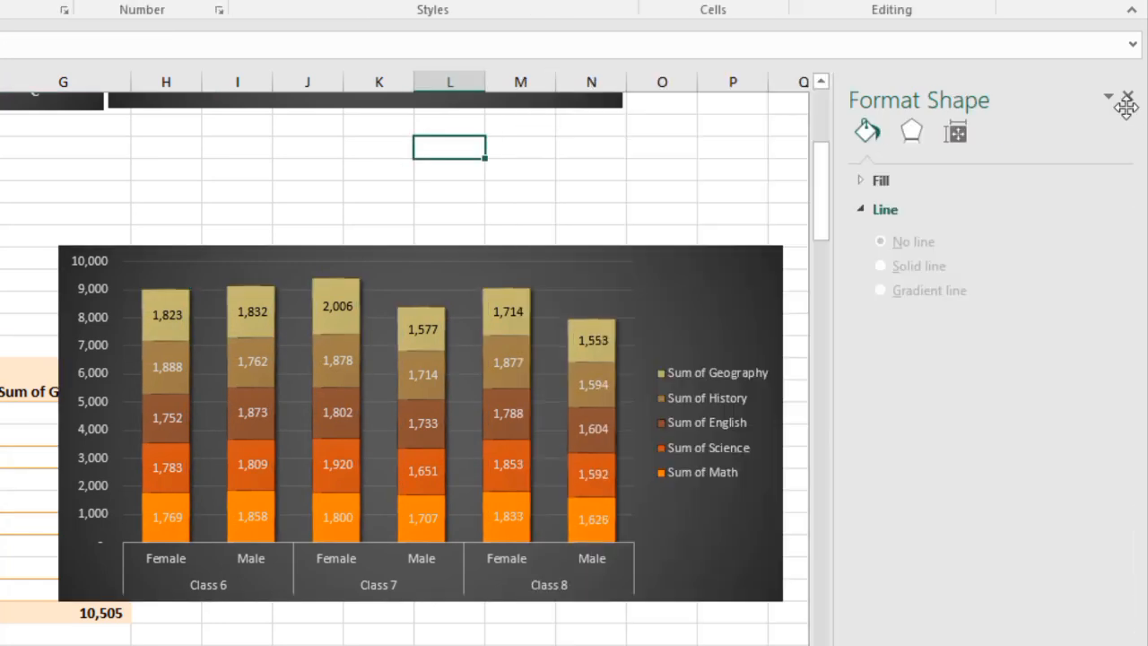
Configure the gender PivotTable below the marks table to show the average of Attendance (%) by Class and Gender.
{"action": "left_click", "coordinate": [167, 320]}
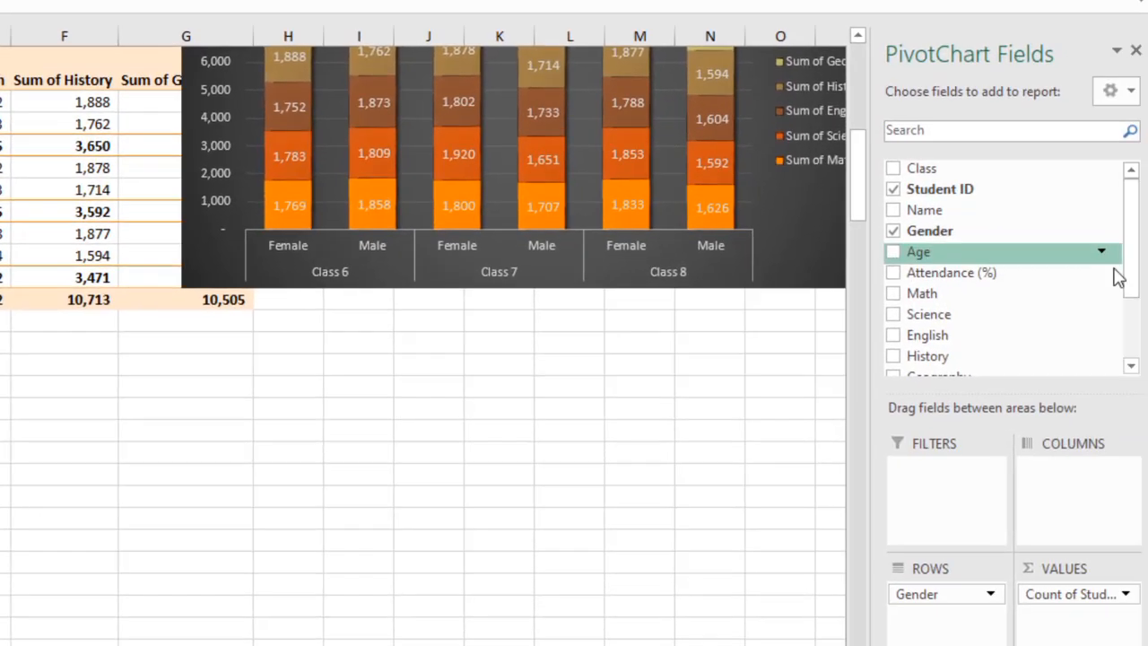
{"action": "left_click_drag", "start_coordinate": [959, 269], "coordinate": [1054, 363]}
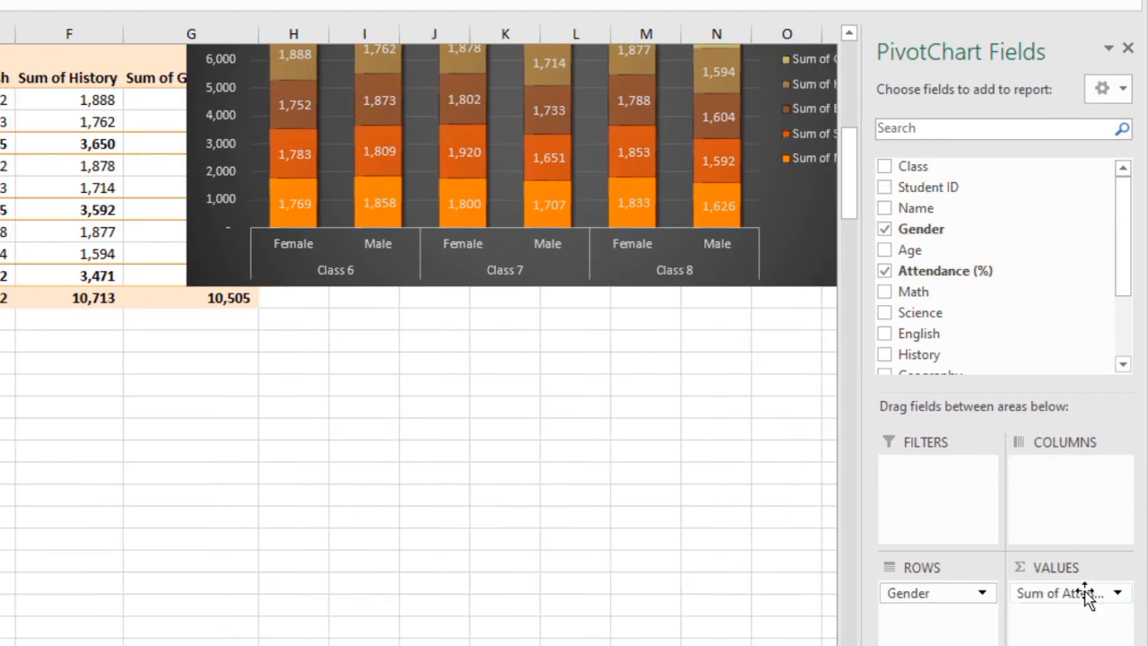
{"action": "left_click", "coordinate": [1082, 595]}
{"action": "left_click", "coordinate": [1070, 568]}
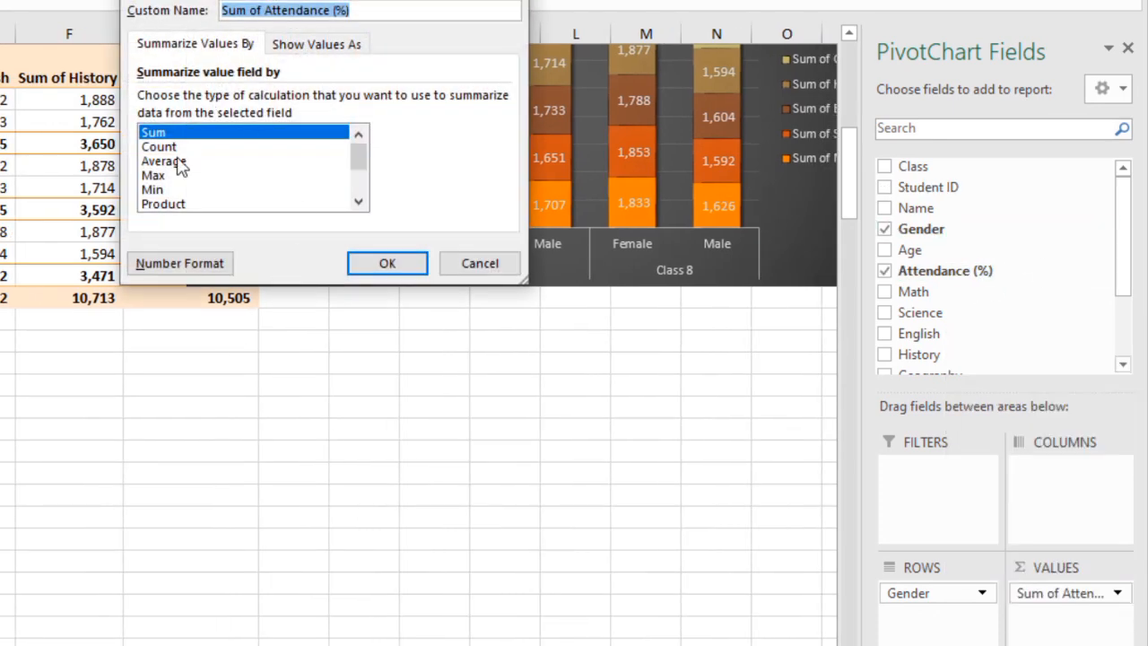
{"action": "left_click_drag", "start_coordinate": [191, 0], "coordinate": [0, 221]}
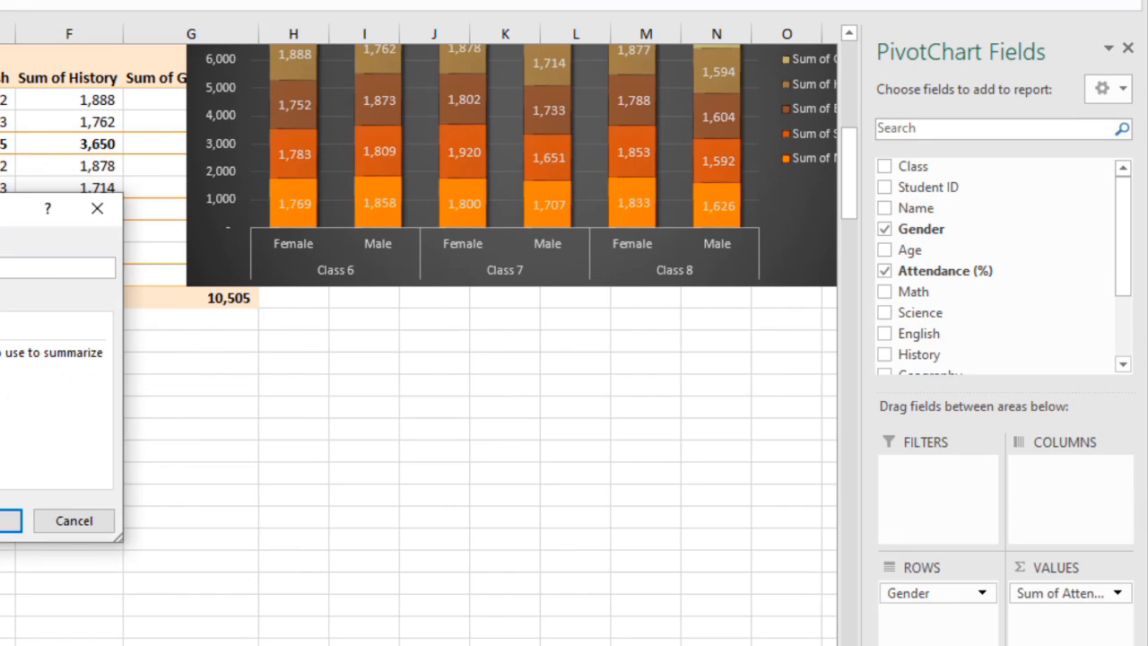
{"action": "left_click", "coordinate": [11, 520]}
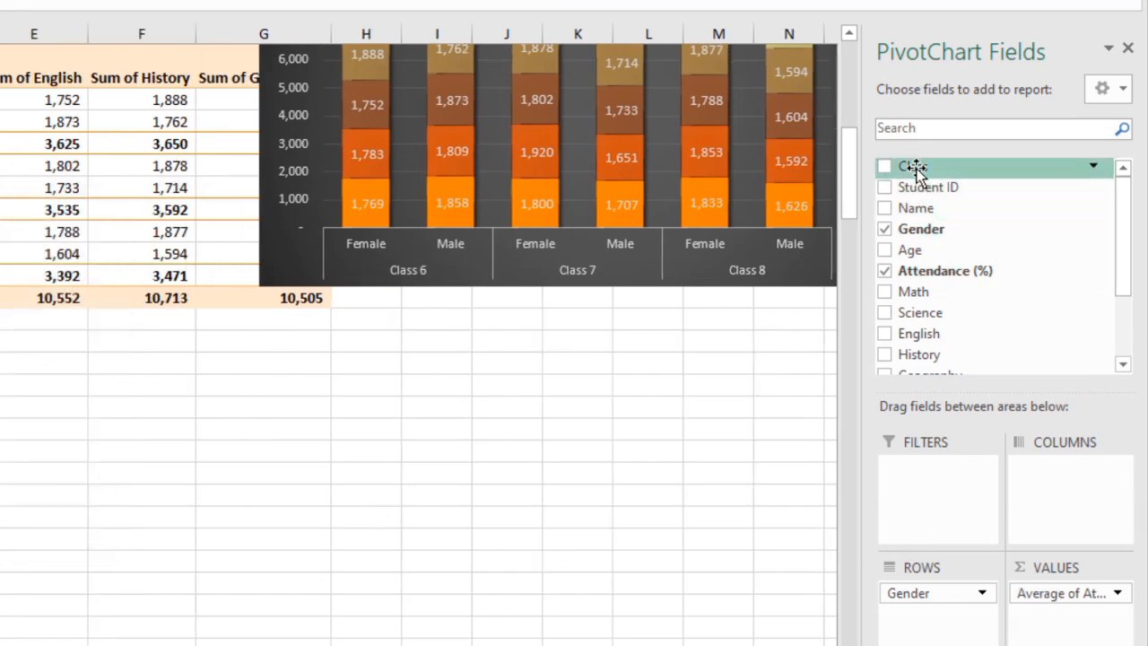
{"action": "left_click_drag", "start_coordinate": [915, 170], "coordinate": [996, 615]}
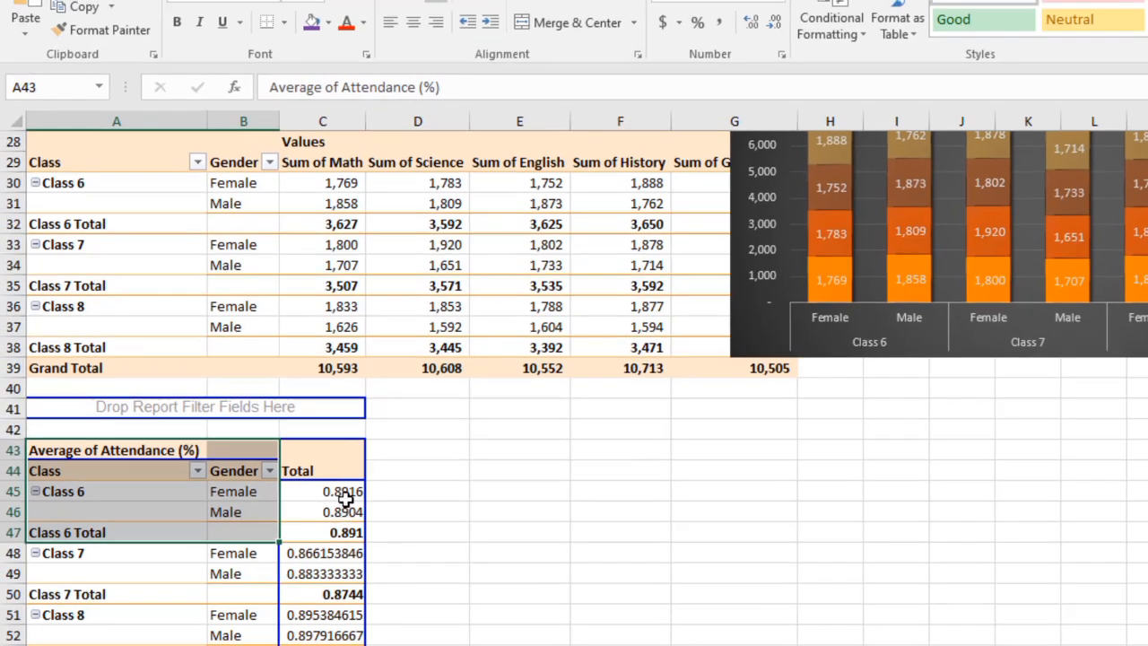
Format the average attendance values in C45:C54 as percentages with two decimal places.
{"action": "left_click_drag", "start_coordinate": [345, 499], "coordinate": [345, 641]}
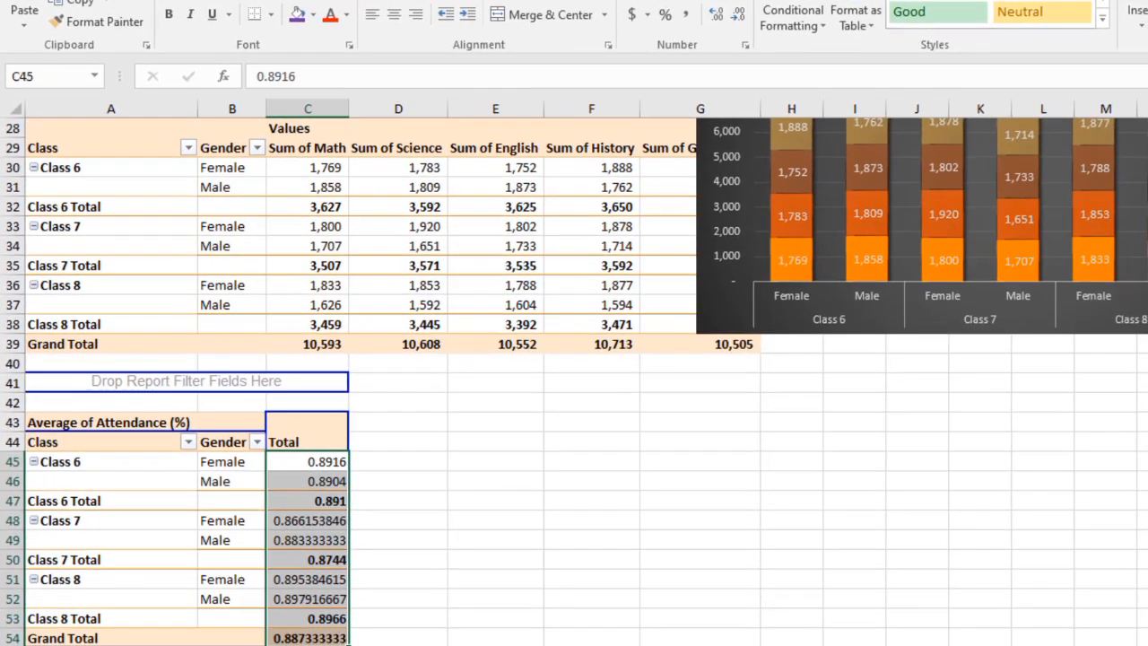
{"action": "key", "text": "ctrl+shift+5"}
{"action": "left_click", "coordinate": [713, 14]}
{"action": "left_click", "coordinate": [713, 14]}
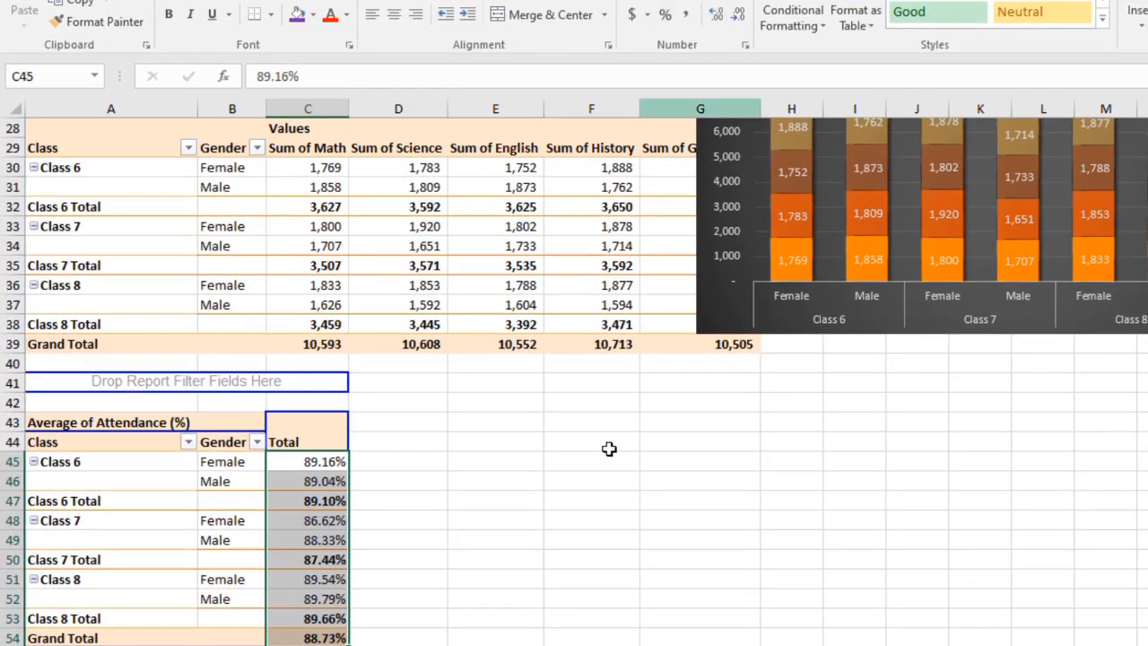
{"action": "left_click", "coordinate": [588, 499]}
Insert a 3-D Area PivotChart from the average attendance PivotTable.
{"action": "left_click", "coordinate": [264, 527]}
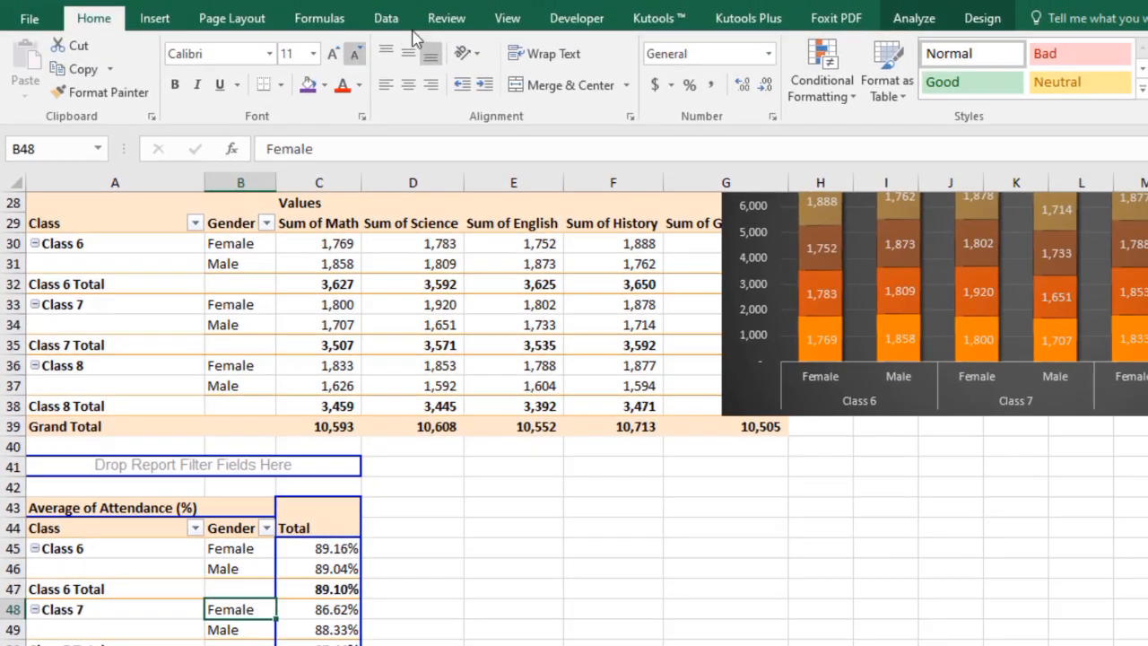
{"action": "left_click", "coordinate": [154, 18]}
{"action": "left_click", "coordinate": [634, 68]}
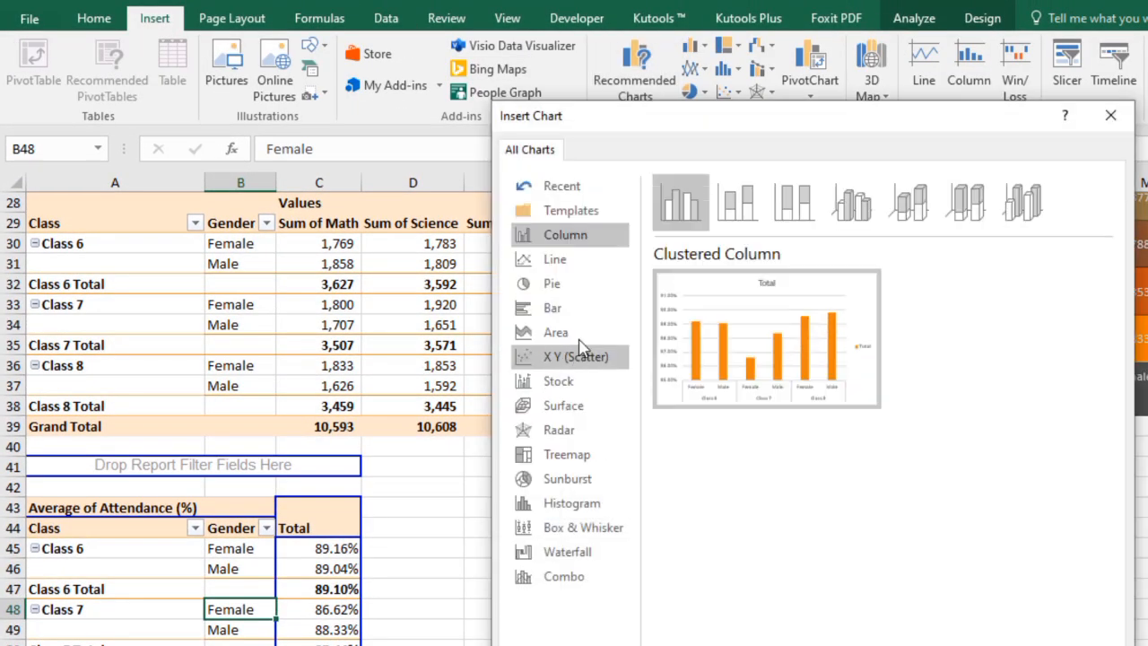
{"action": "left_click", "coordinate": [555, 331]}
{"action": "left_click", "coordinate": [852, 202]}
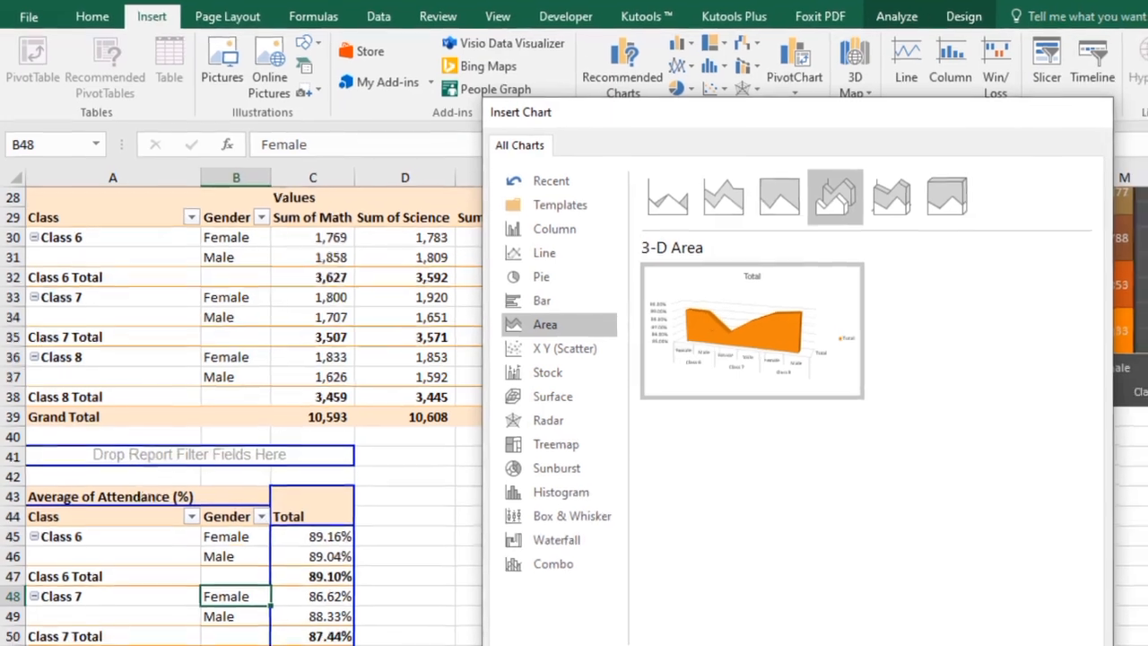
{"action": "left_click", "coordinate": [908, 612]}
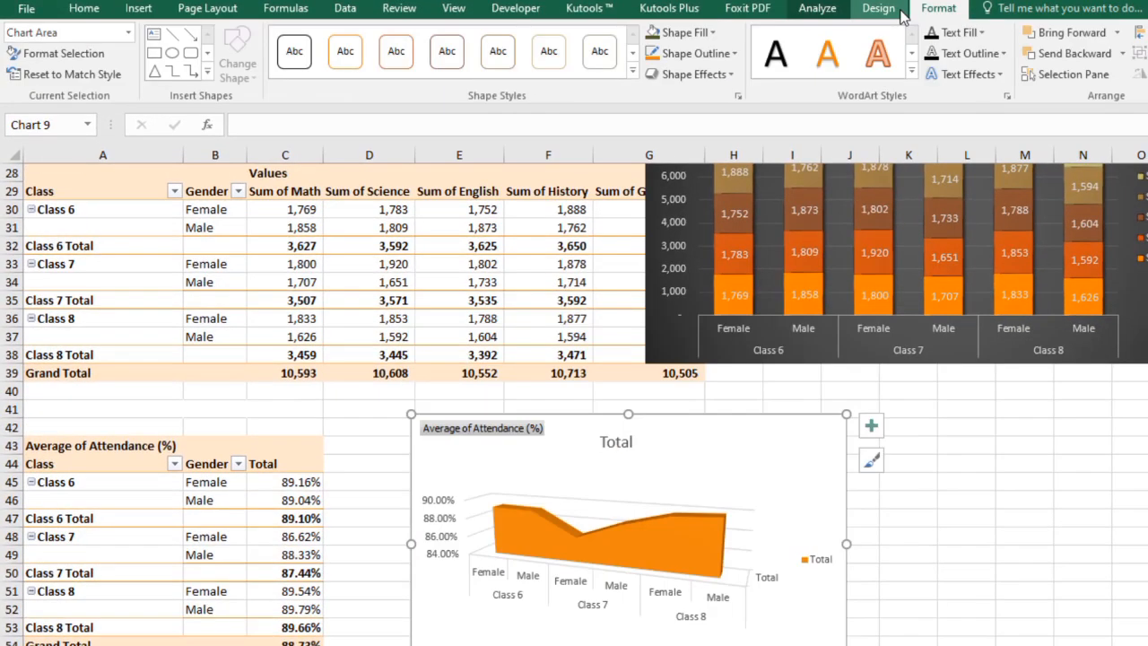
Apply the dark grey background style to the attendance area chart and add data labels.
{"action": "left_click", "coordinate": [892, 11]}
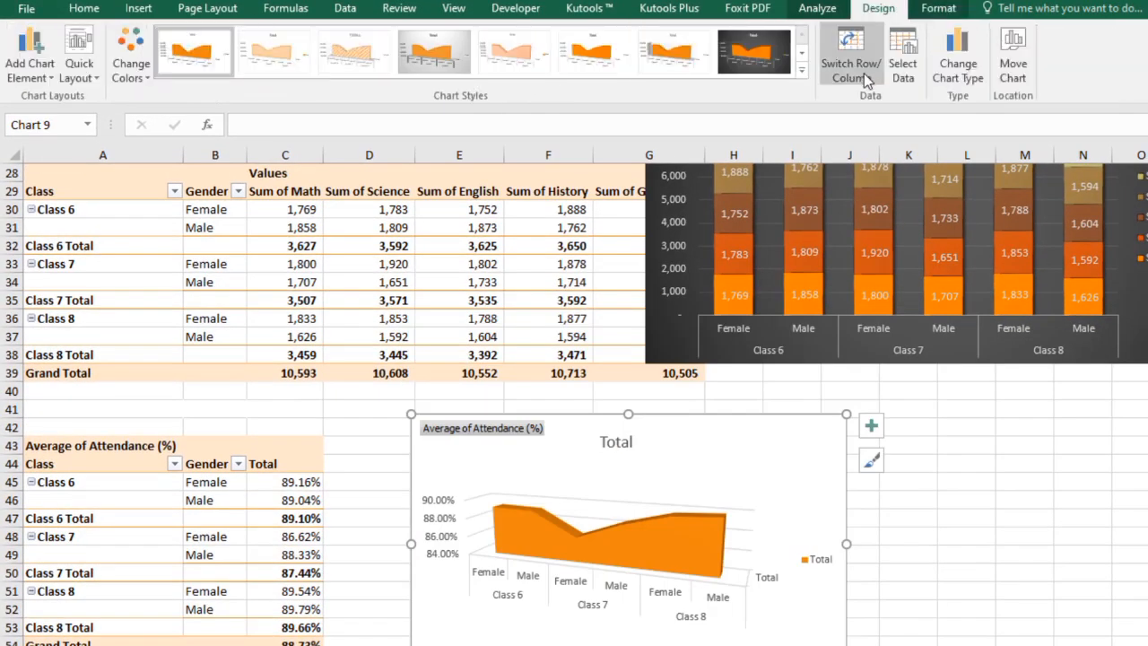
{"action": "left_click", "coordinate": [753, 51]}
{"action": "scroll", "coordinate": [929, 554], "scroll_direction": "down", "scroll_amount": 2}
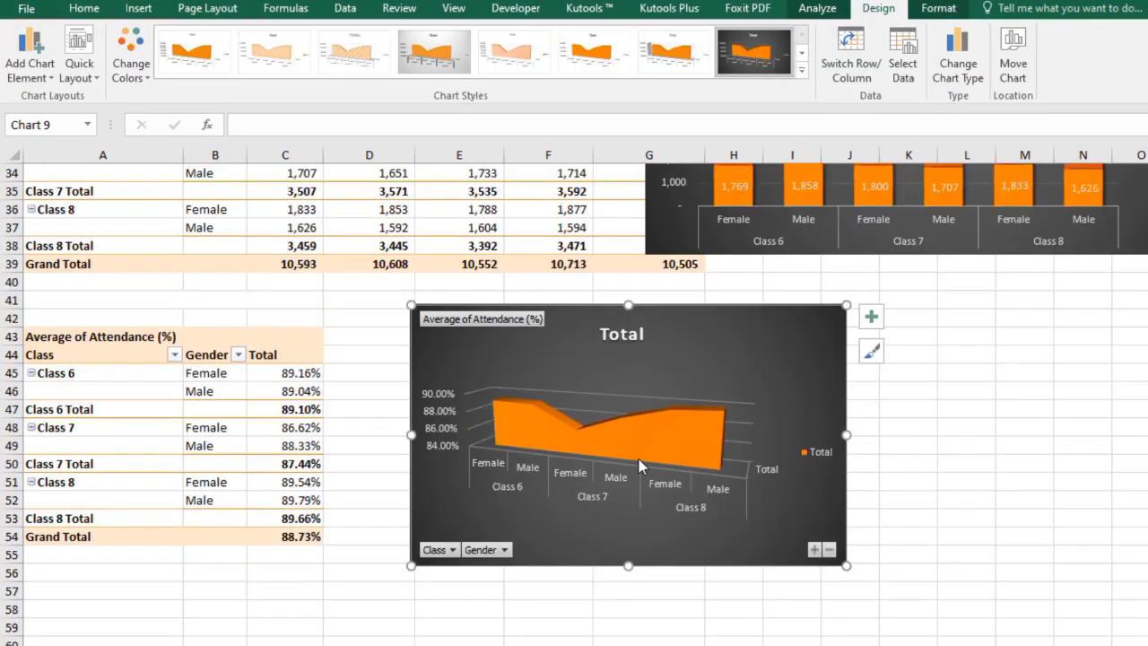
{"action": "left_click", "coordinate": [871, 318]}
{"action": "left_click", "coordinate": [917, 389]}
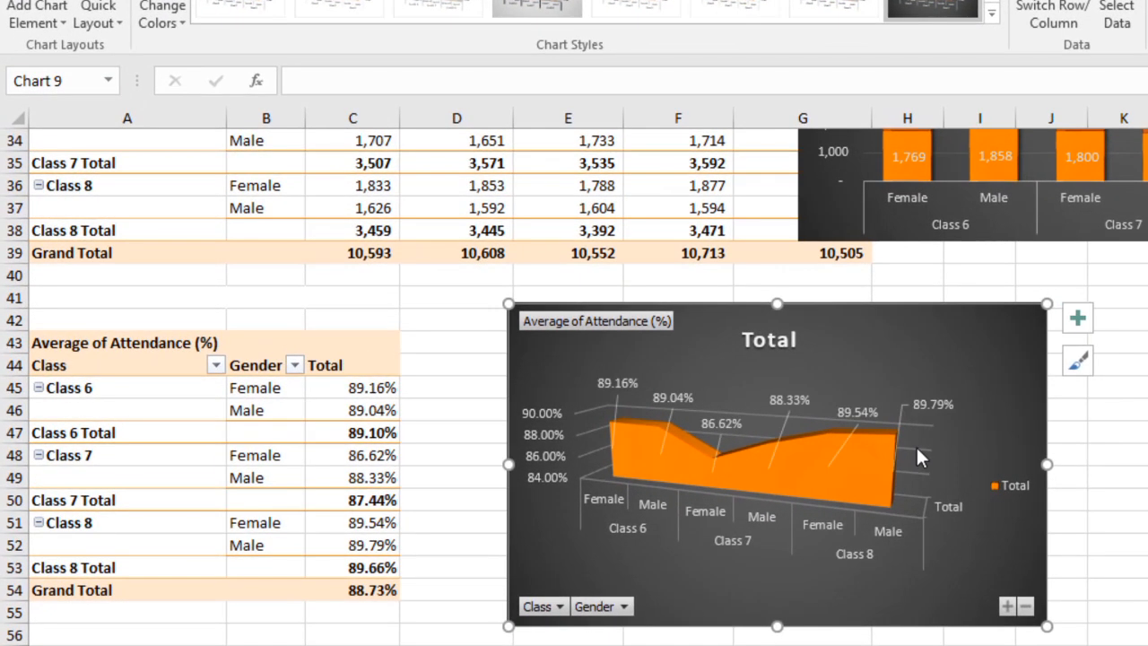
Remove the gridlines, all field buttons, the legend and the Total axis label from the attendance chart.
{"action": "left_click", "coordinate": [916, 445]}
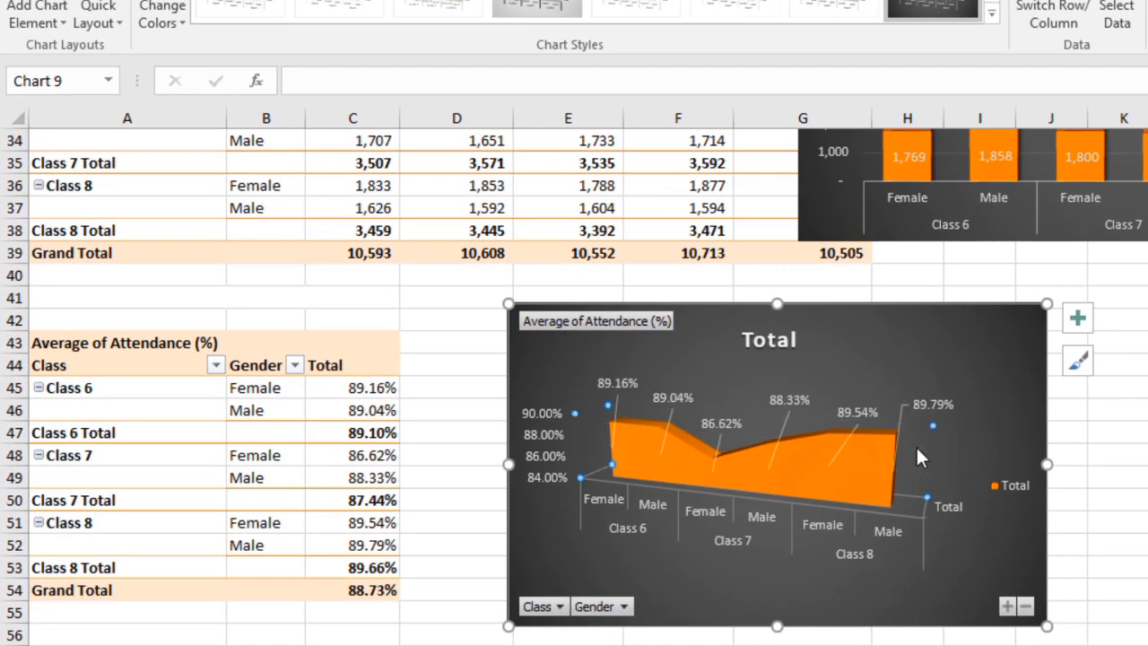
{"action": "right_click", "coordinate": [586, 322]}
{"action": "left_click", "coordinate": [651, 563]}
{"action": "left_click", "coordinate": [1014, 489]}
{"action": "key", "text": "Delete"}
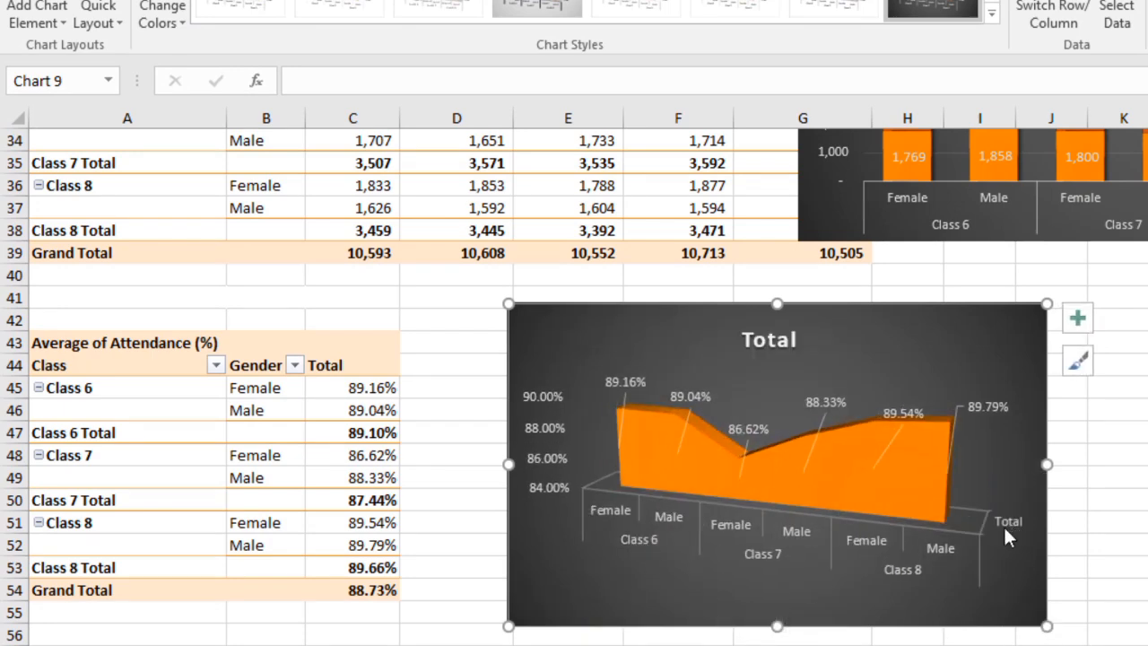
{"action": "key", "text": "Delete"}
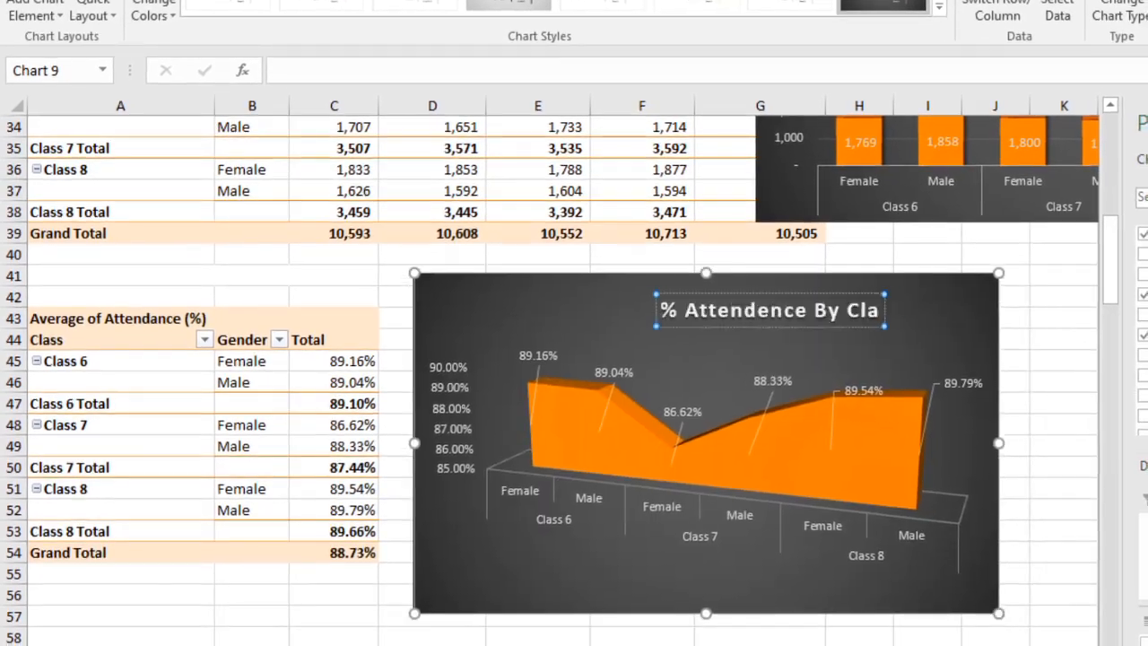
Title the attendance chart "% Attendence By Class and Gender" and centre the title above the plot.
{"action": "type", "text": "ss"}
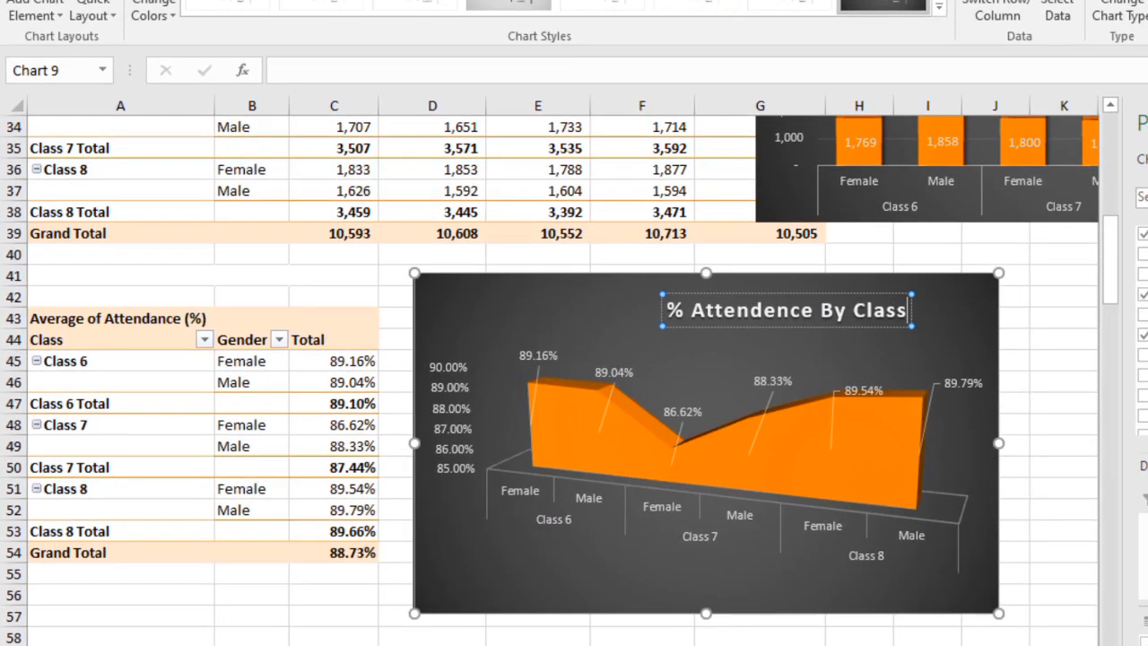
{"action": "type", "text": " and Gender"}
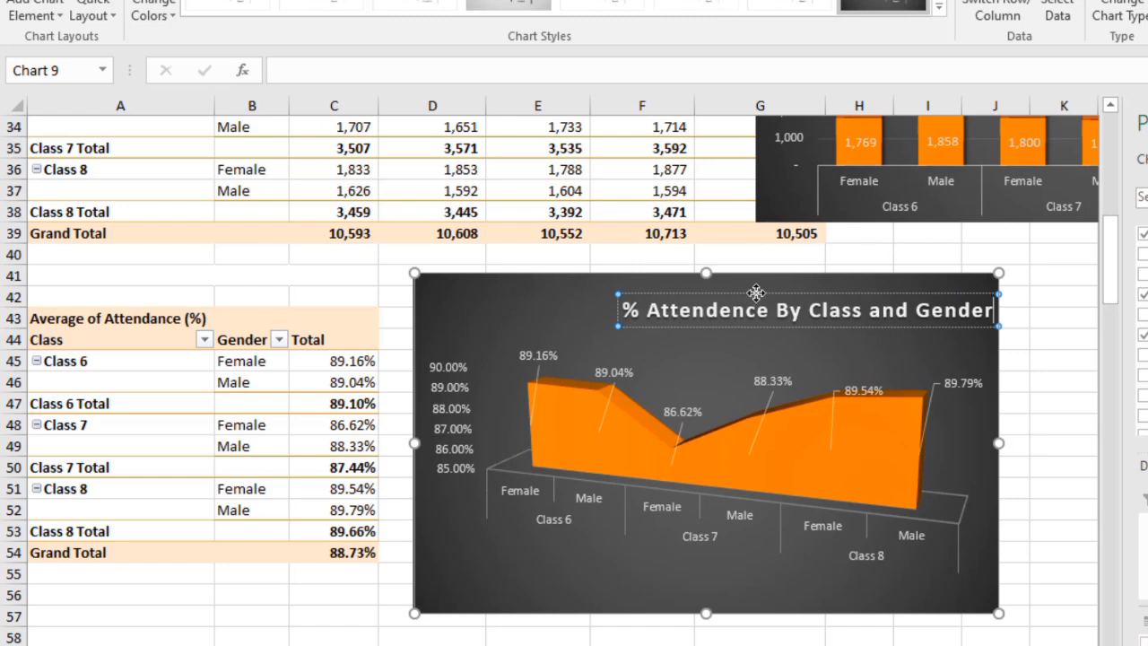
{"action": "left_click", "coordinate": [737, 325]}
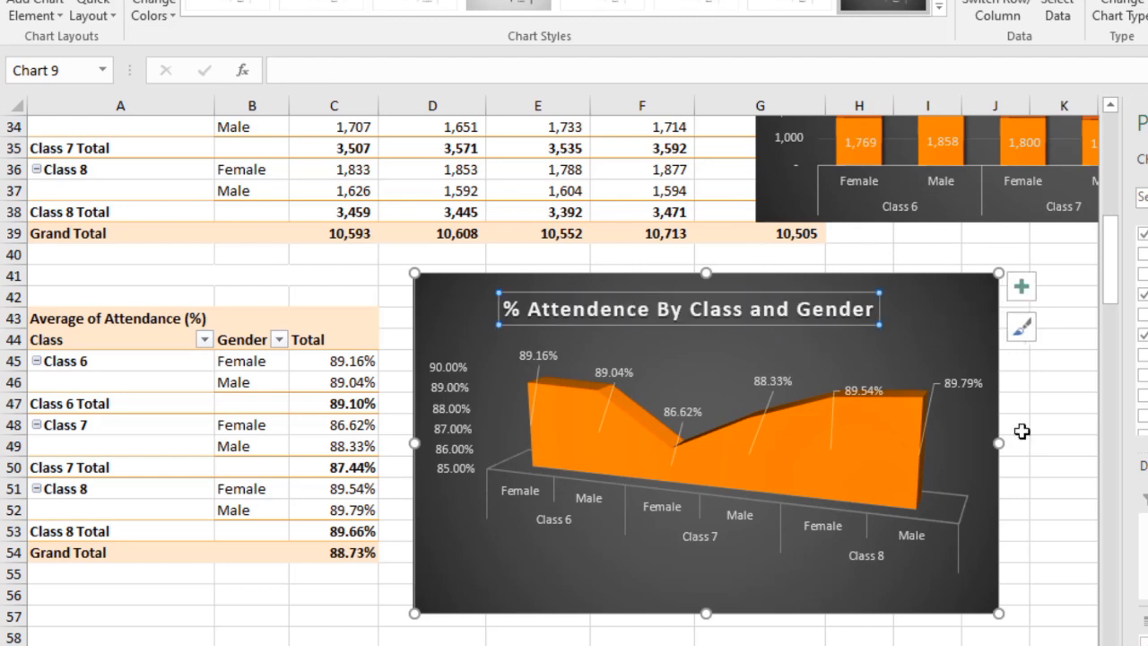
{"action": "left_click", "coordinate": [1052, 437]}
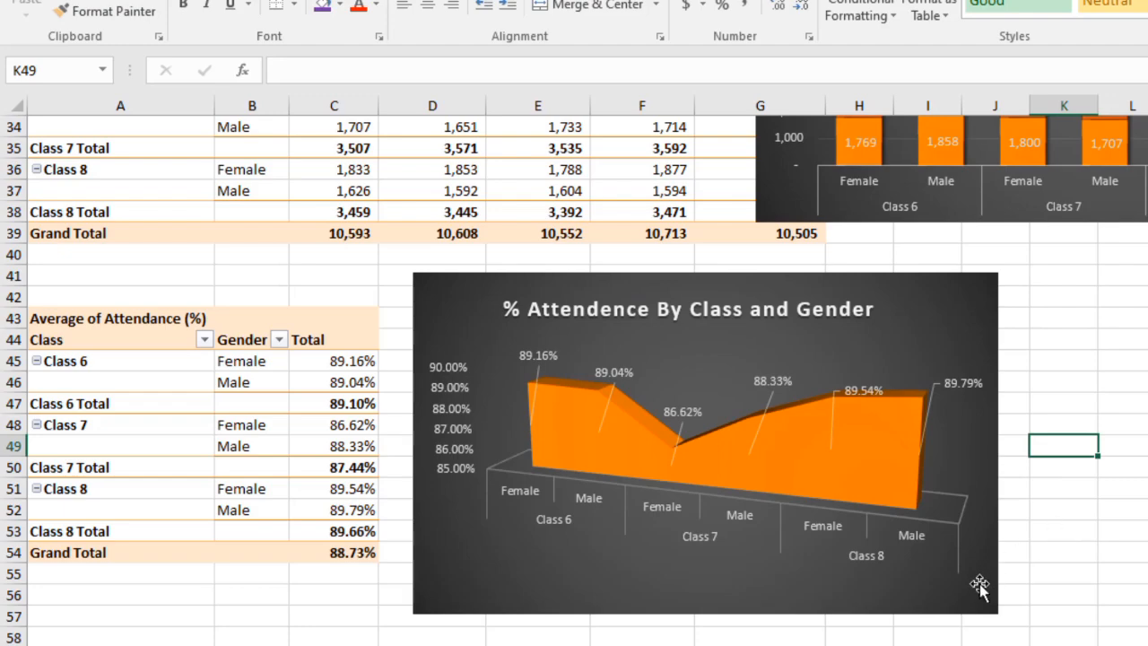
Duplicate the average attendance PivotTable below itself, starting at cell A60.
{"action": "left_click", "coordinate": [36, 319]}
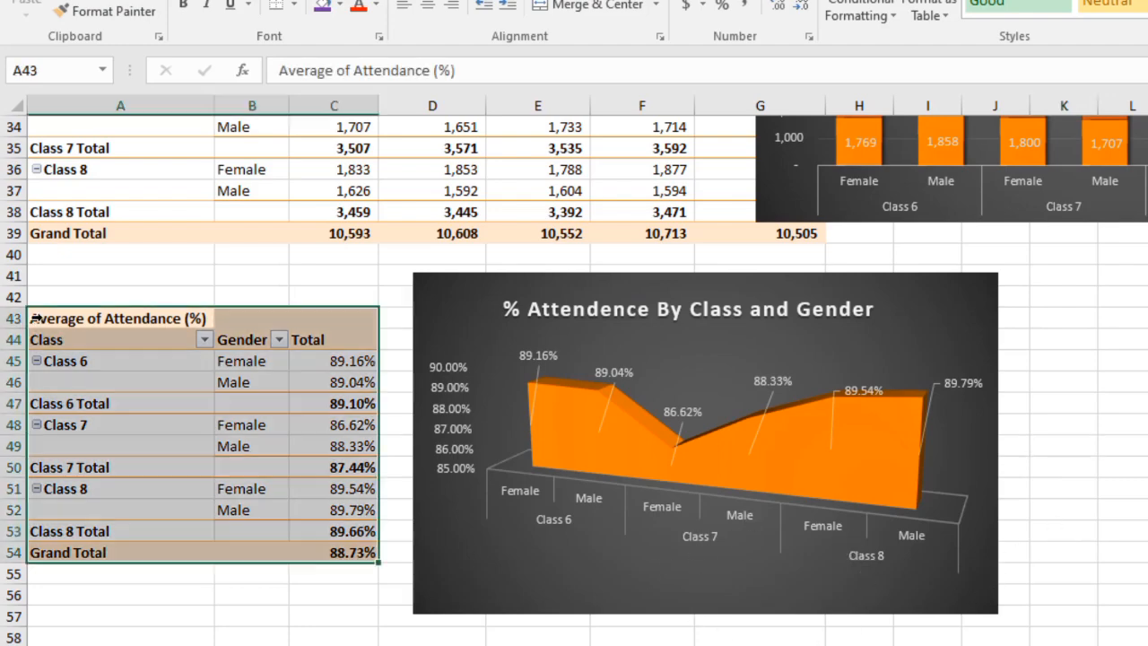
{"action": "right_click", "coordinate": [39, 319]}
{"action": "left_click", "coordinate": [84, 333]}
{"action": "scroll", "coordinate": [133, 544], "scroll_direction": "down", "scroll_amount": 2}
{"action": "right_click", "coordinate": [99, 547]}
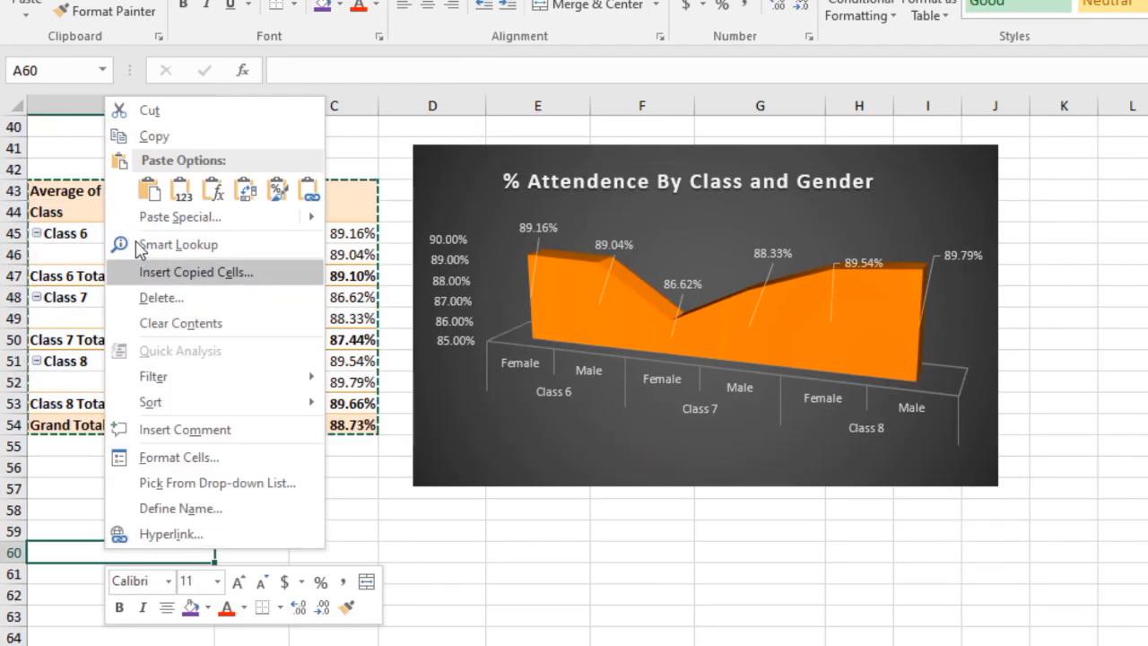
{"action": "left_click", "coordinate": [123, 189]}
{"action": "scroll", "coordinate": [304, 558], "scroll_direction": "down", "scroll_amount": 2}
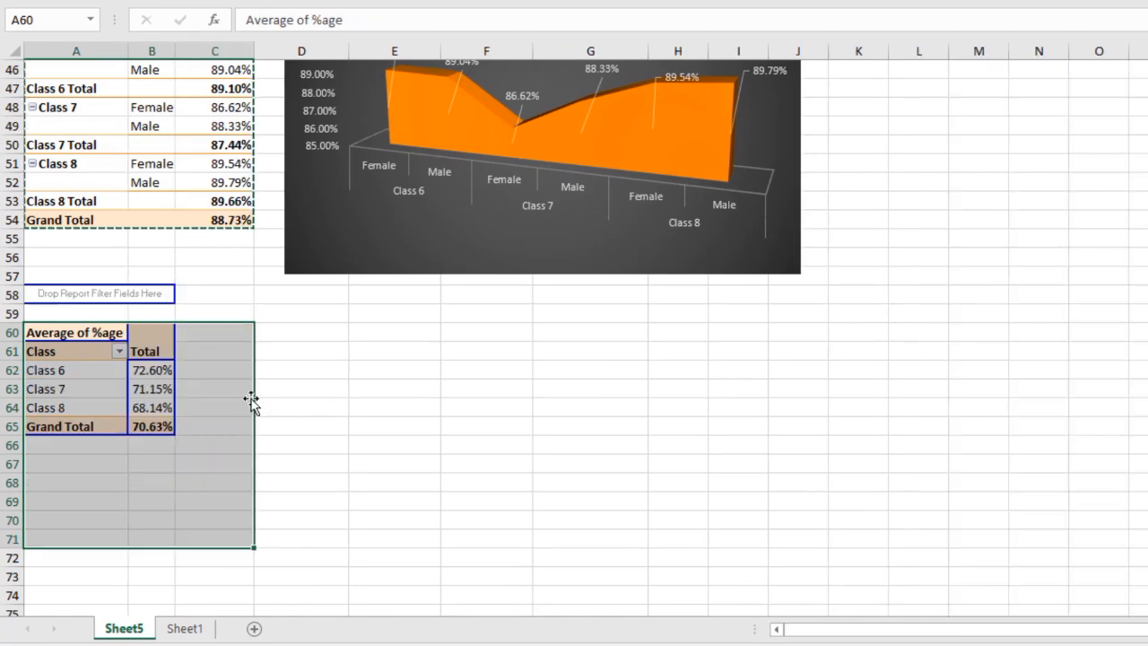
Copy the whole Average of %age PivotTable and paste it as plain values at cell E60.
{"action": "left_click", "coordinate": [134, 388]}
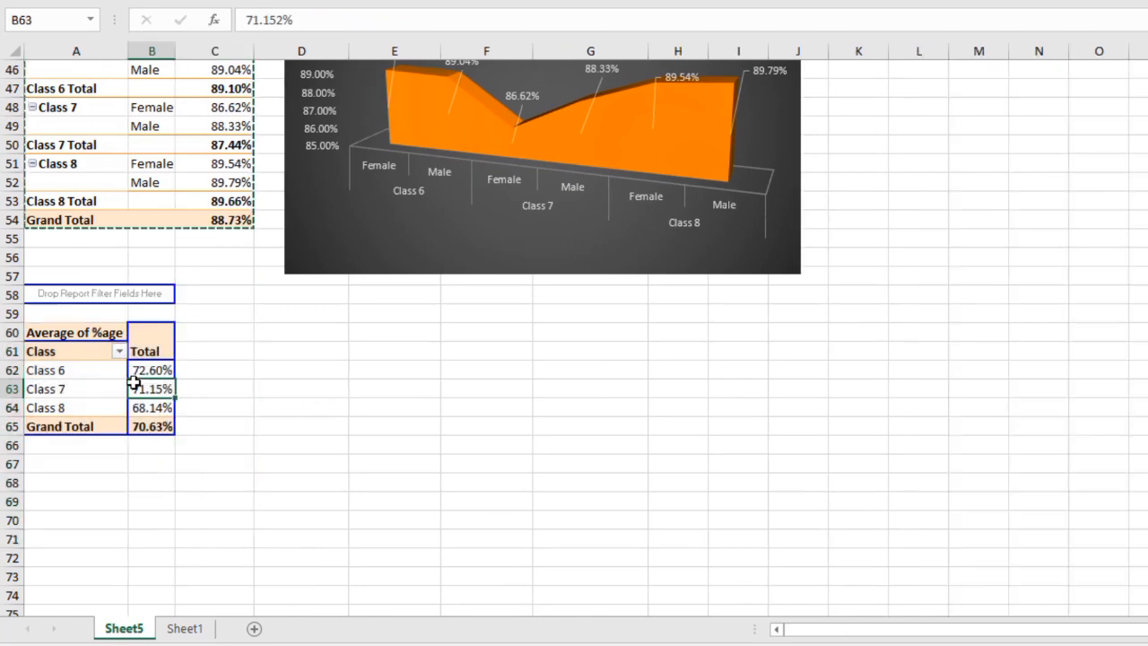
{"action": "left_click", "coordinate": [38, 333]}
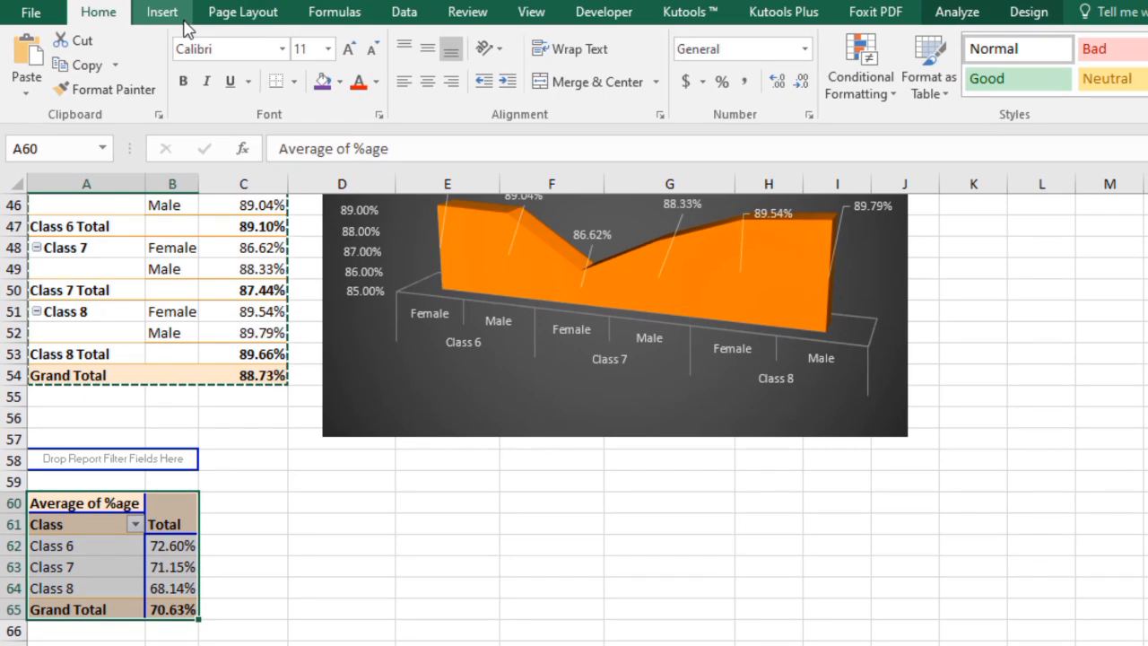
{"action": "right_click", "coordinate": [54, 502]}
{"action": "left_click", "coordinate": [99, 513]}
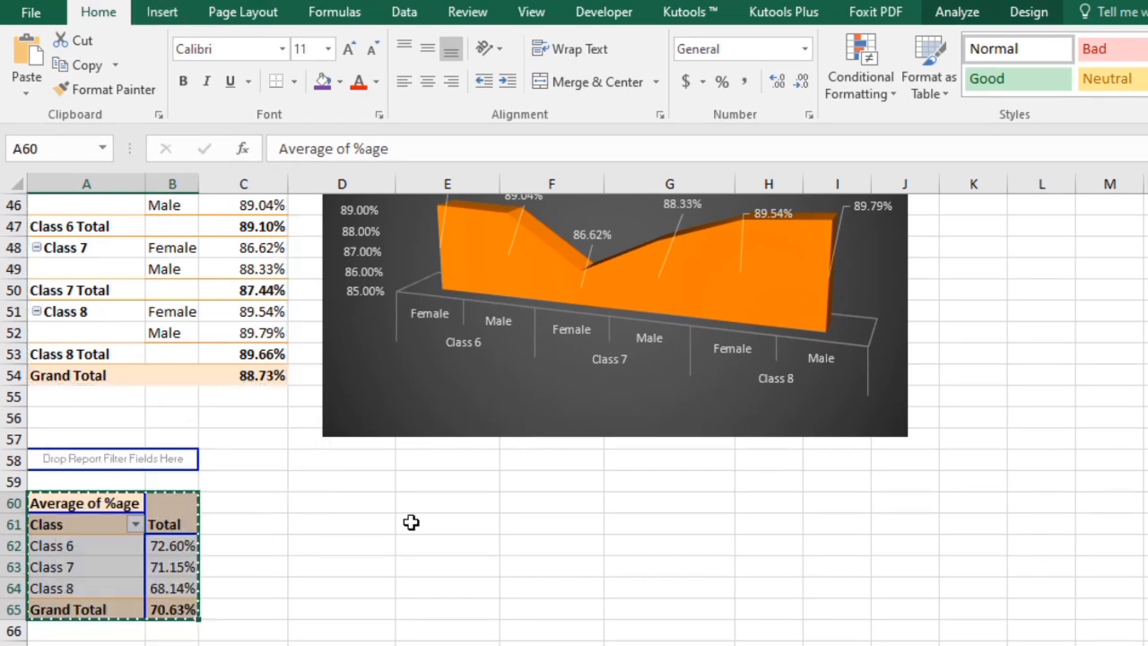
{"action": "right_click", "coordinate": [421, 509]}
{"action": "left_click", "coordinate": [473, 150]}
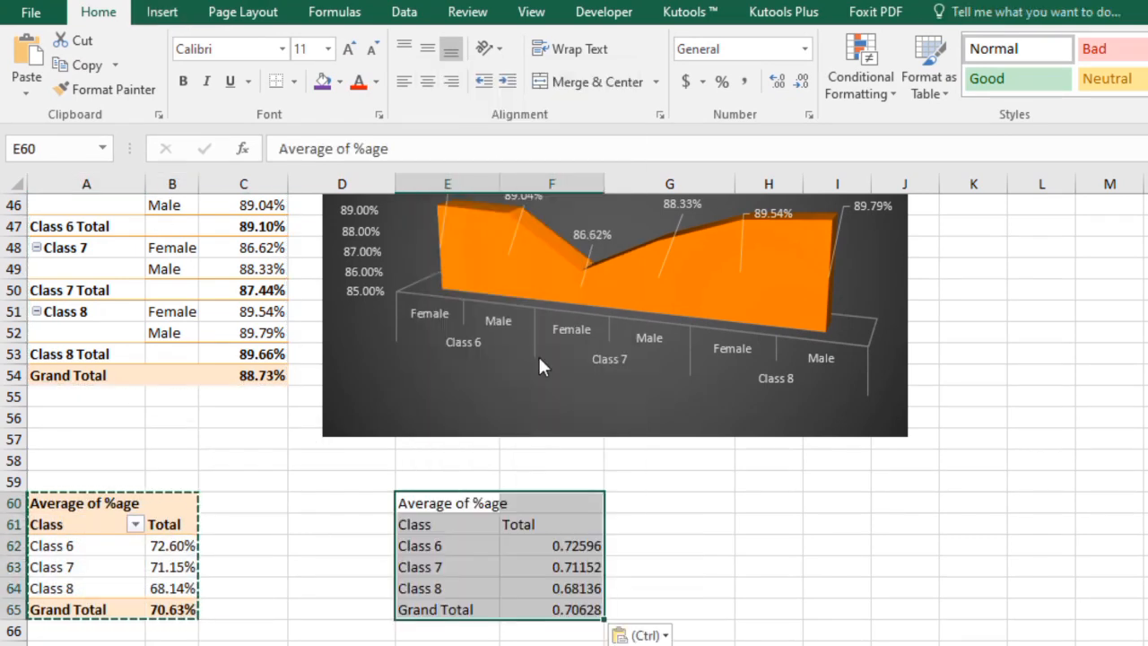
Start a VLOOKUP formula in F62 with E62 as the lookup value and the table array beginning at A62.
{"action": "left_click", "coordinate": [538, 543]}
{"action": "type", "text": "=Vlookup("}
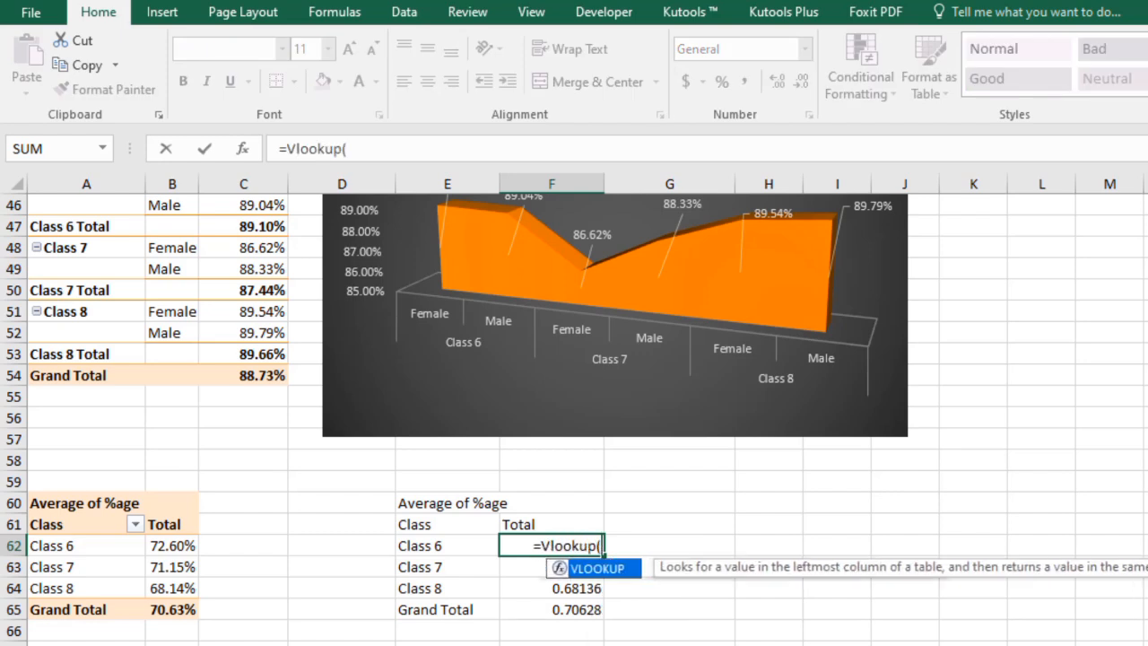
{"action": "key", "text": "Left"}
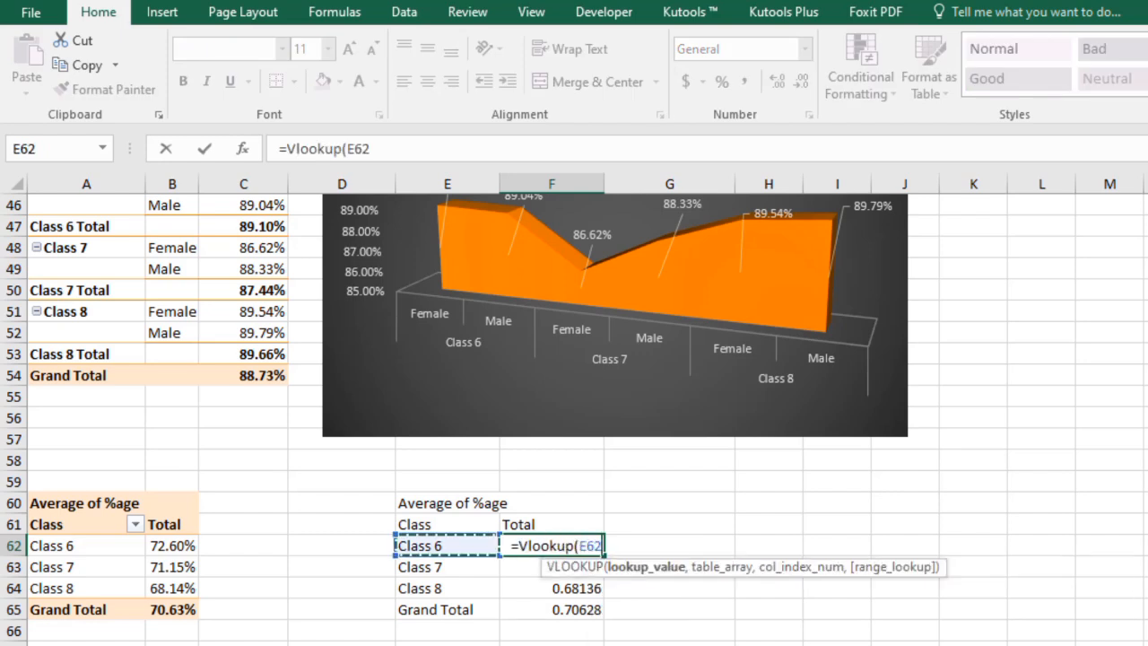
{"action": "type", "text": ","}
{"action": "key", "text": "Left"}
{"action": "key", "text": "Left"}
{"action": "key", "text": "Left"}
{"action": "key", "text": "Left"}
{"action": "key", "text": "Left"}
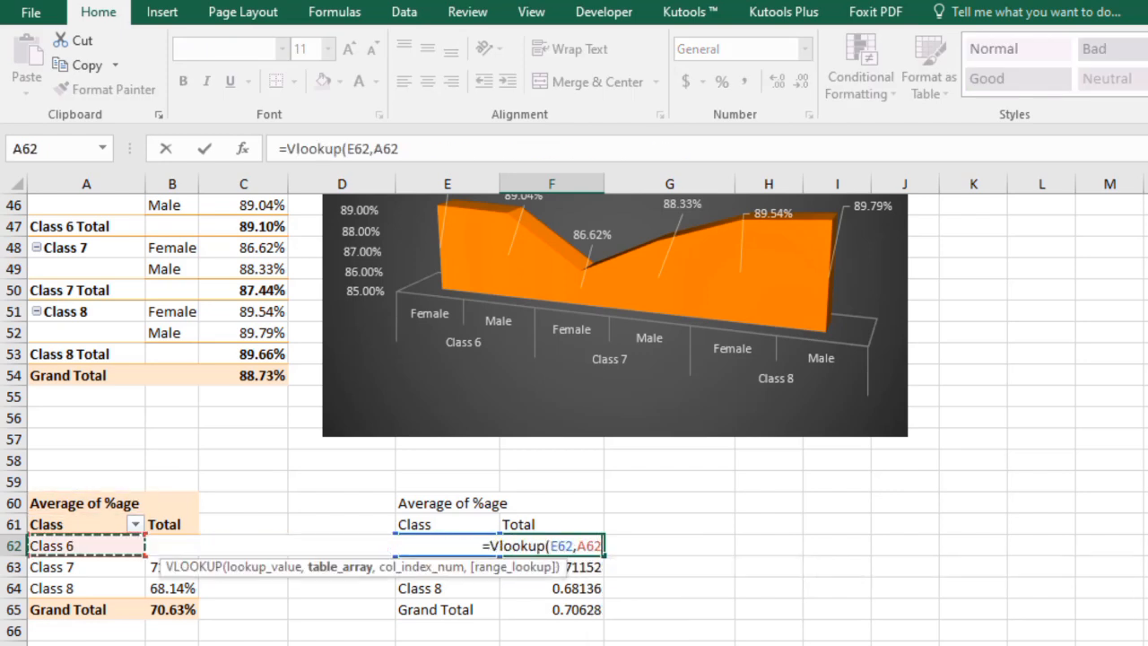
{"action": "key", "text": "shift+Right"}
{"action": "key", "text": "shift+Down"}
{"action": "key", "text": "shift+Down"}
{"action": "key", "text": "shift+Down"}
{"action": "key", "text": "shift+Up"}
{"action": "key", "text": "shift+Up"}
{"action": "key", "text": "shift+Up"}
{"action": "key", "text": "shift+Up"}
{"action": "key", "text": "shift+Up"}
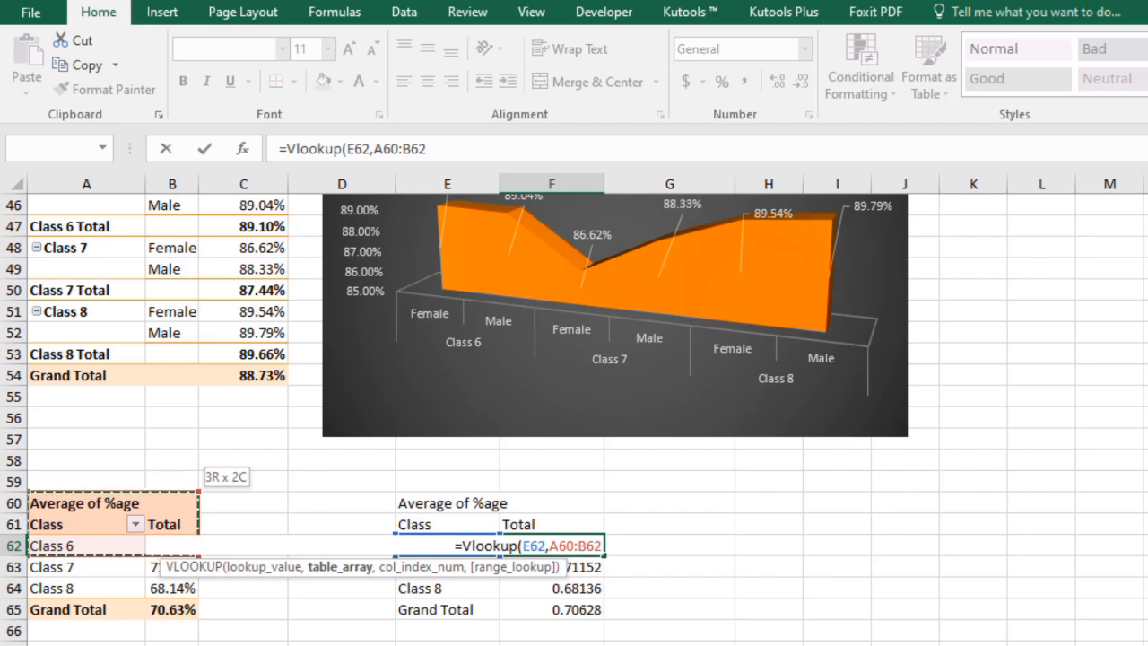
{"action": "key", "text": "Down"}
{"action": "key", "text": "Up"}
Extend the VLOOKUP table array over the three class rows and make it the absolute range $A$62:$B$64.
{"action": "key", "text": "shift+Right"}
{"action": "key", "text": "shift+Down"}
{"action": "key", "text": "shift+Down"}
{"action": "key", "text": "shift+Down"}
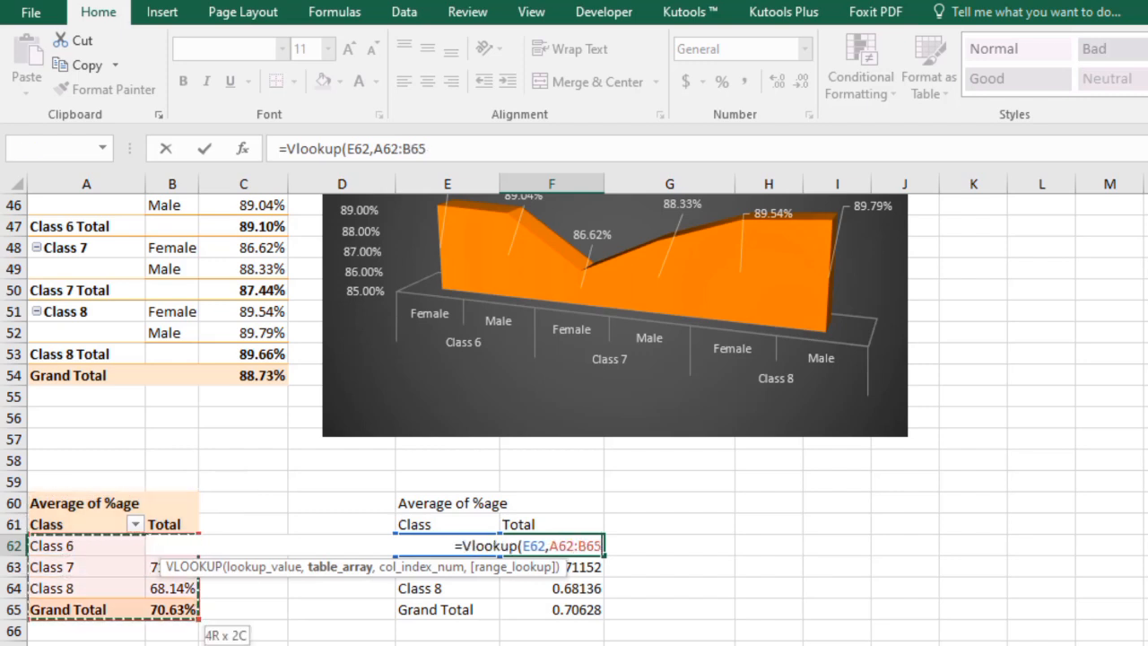
{"action": "key", "text": "shift+Up"}
{"action": "key", "text": "F4"}
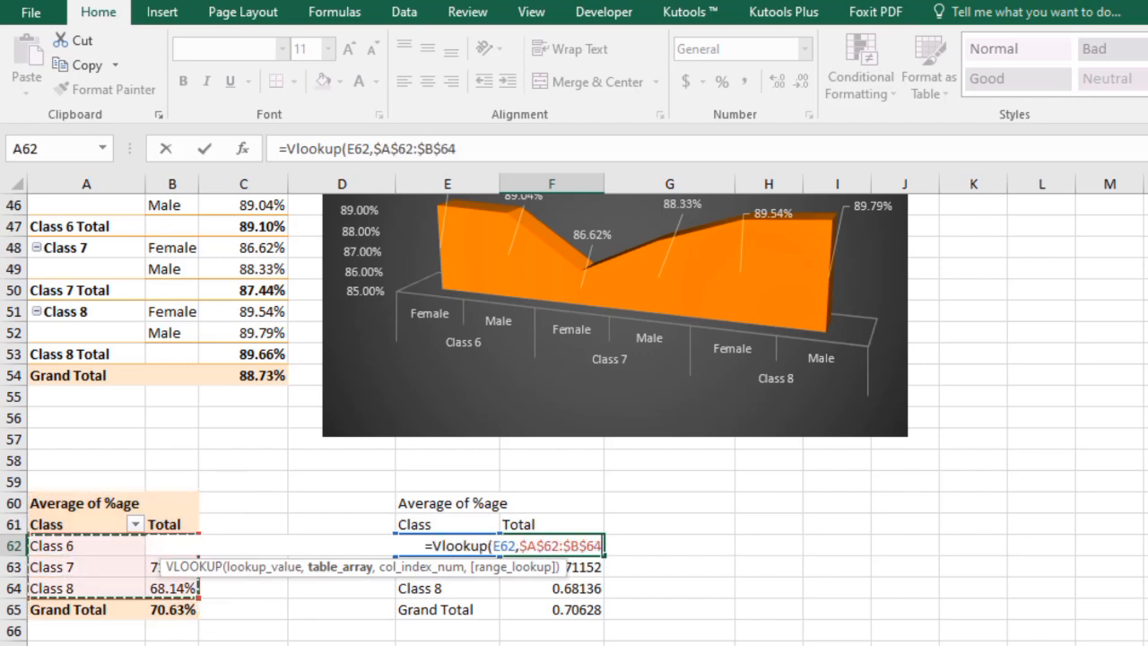
Finish the VLOOKUP in F62 with column index 2 and exact match 0, and fill it down to F64.
{"action": "type", "text": ",2,0"}
{"action": "key", "text": "Return"}
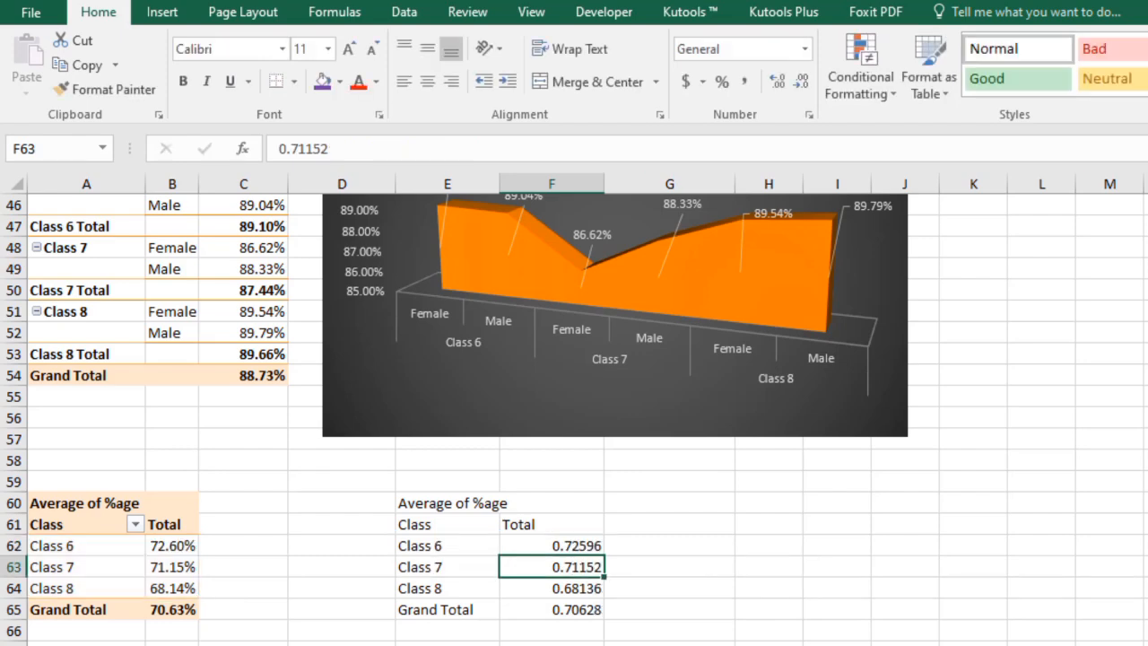
{"action": "left_click", "coordinate": [581, 548]}
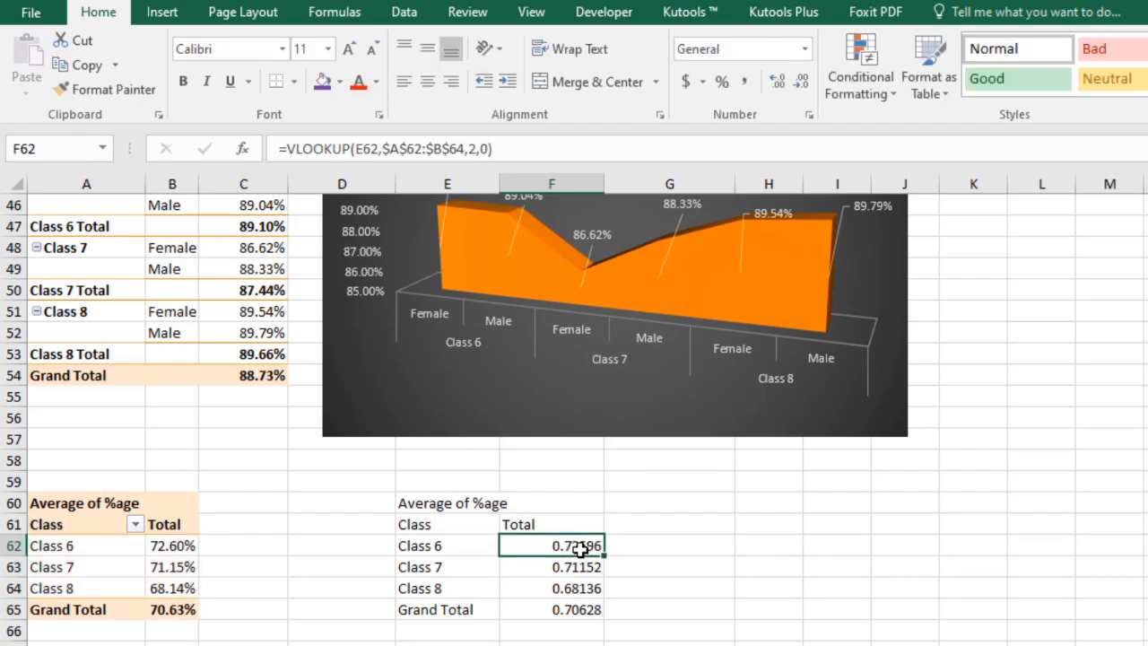
{"action": "left_click_drag", "start_coordinate": [606, 557], "coordinate": [606, 599]}
{"action": "double_click", "coordinate": [587, 567]}
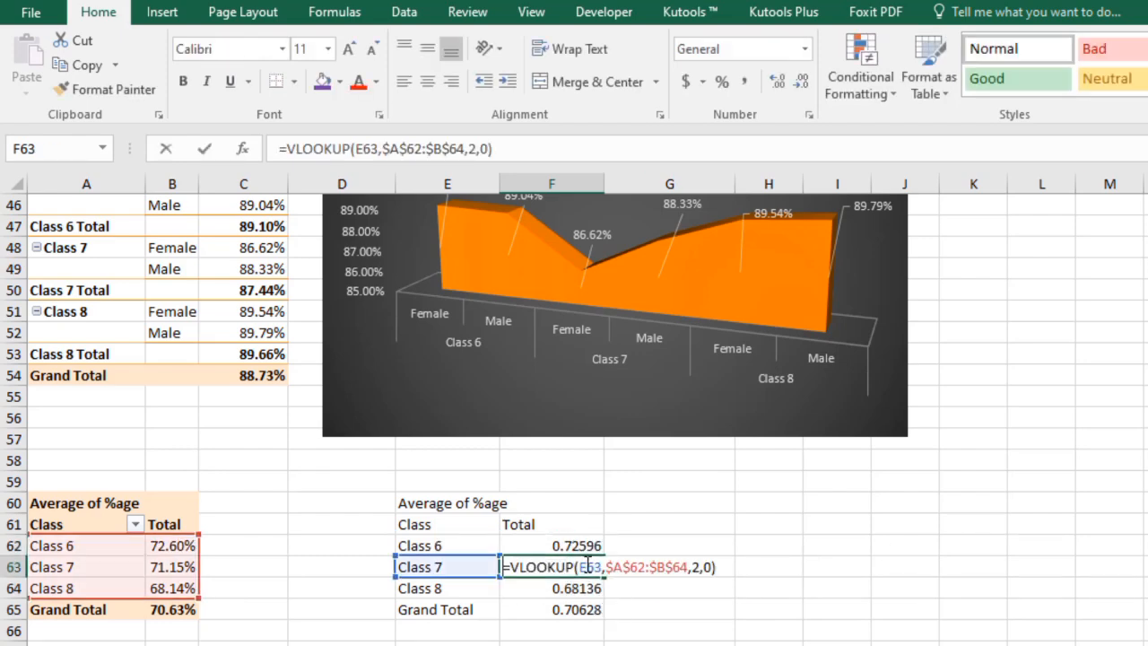
{"action": "key", "text": "Return"}
Clear the Grand Total label and value from E65:F65 in the pasted table.
{"action": "left_click", "coordinate": [574, 609]}
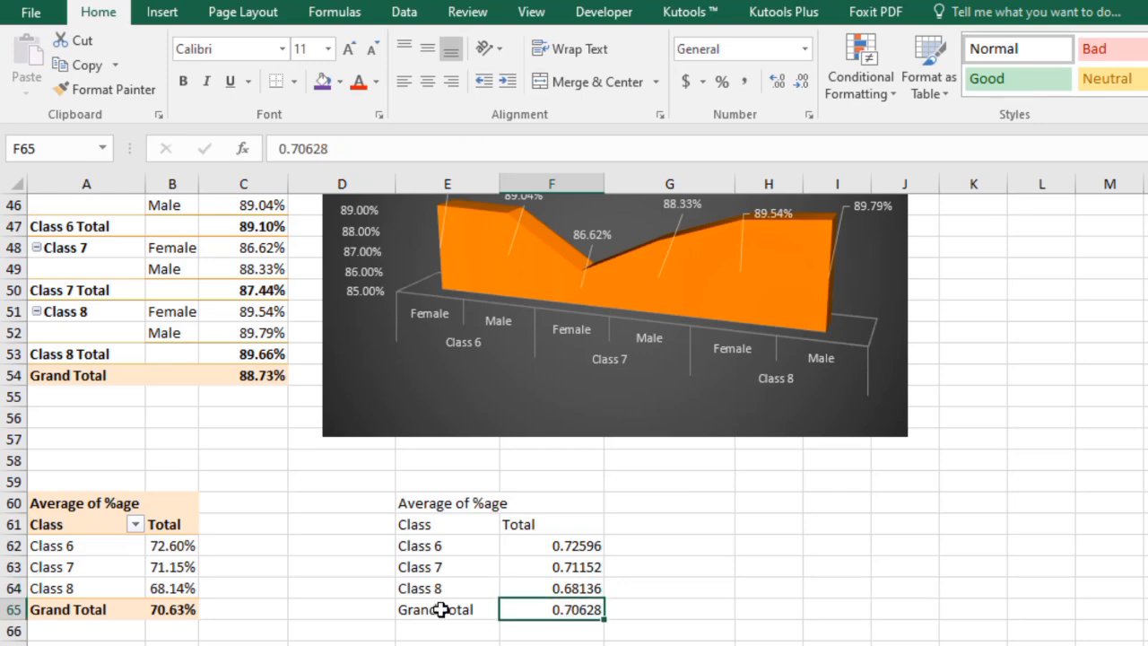
{"action": "left_click_drag", "start_coordinate": [440, 609], "coordinate": [630, 608]}
{"action": "key", "text": "Delete"}
{"action": "left_click", "coordinate": [607, 634]}
Insert a Clustered Bar chart from the class percentages in E61:F64.
{"action": "left_click_drag", "start_coordinate": [440, 524], "coordinate": [576, 585]}
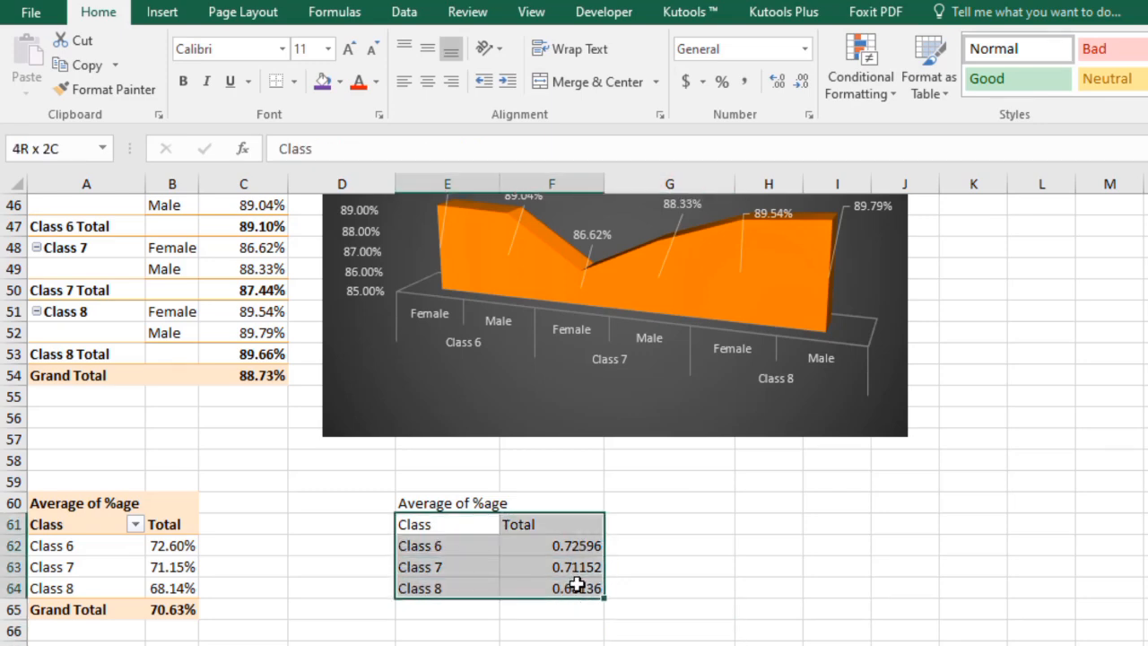
{"action": "left_click", "coordinate": [162, 12]}
{"action": "left_click", "coordinate": [763, 89]}
{"action": "left_click", "coordinate": [704, 90]}
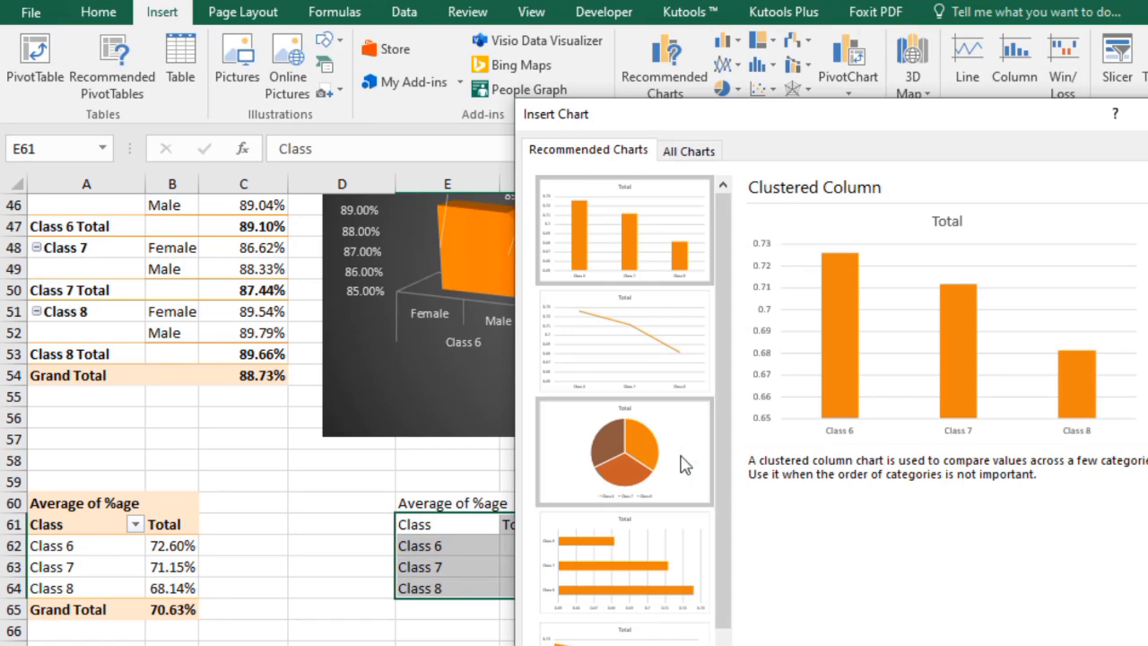
{"action": "scroll", "coordinate": [717, 591], "scroll_direction": "down", "scroll_amount": 1}
{"action": "left_click", "coordinate": [690, 634]}
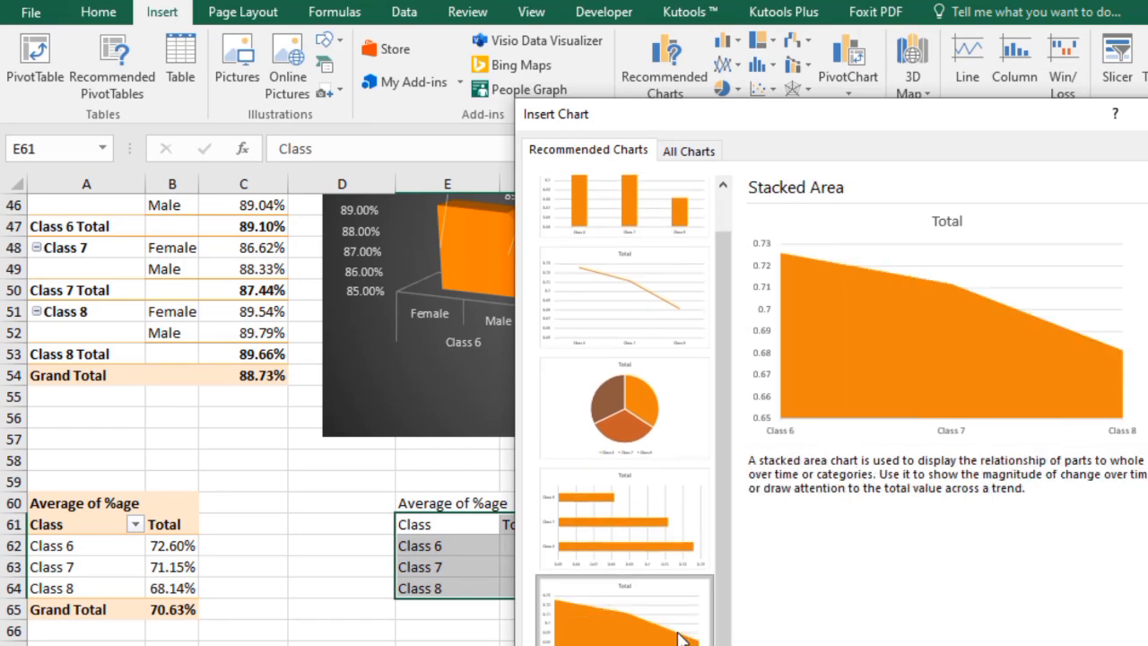
{"action": "left_click", "coordinate": [664, 404]}
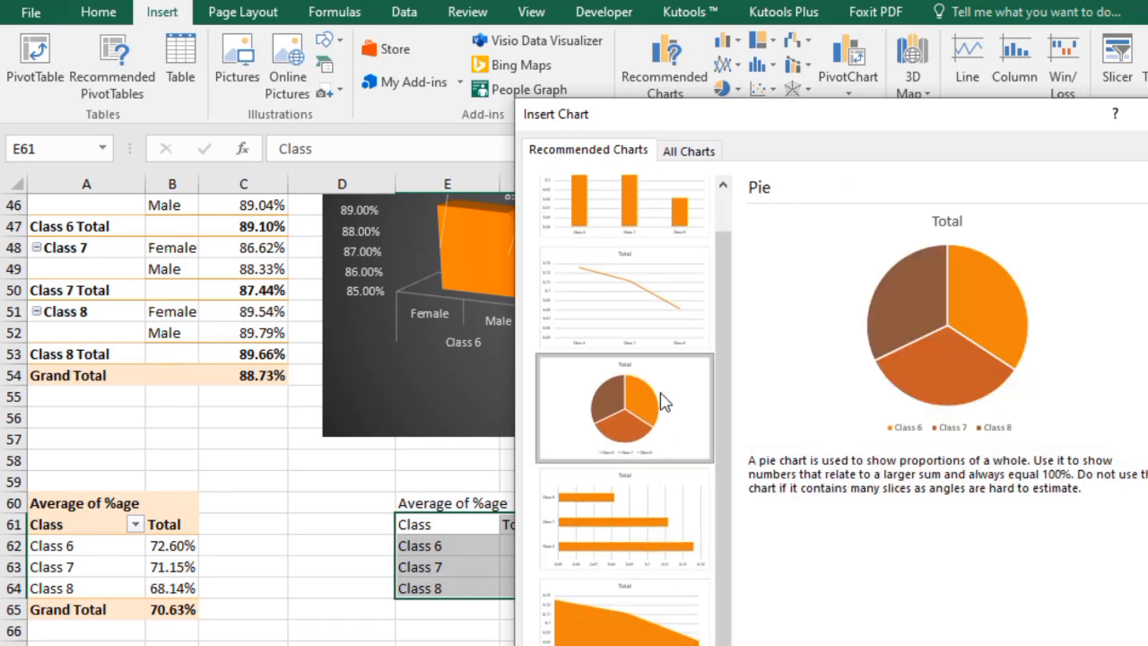
{"action": "left_click", "coordinate": [639, 522]}
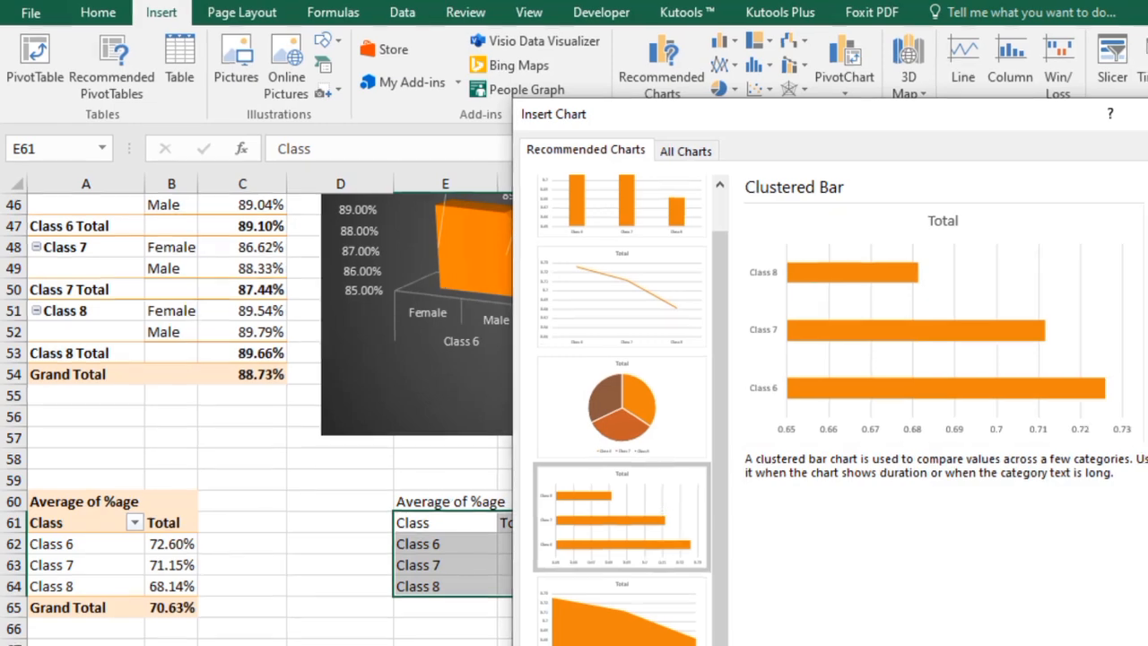
{"action": "left_click", "coordinate": [929, 638]}
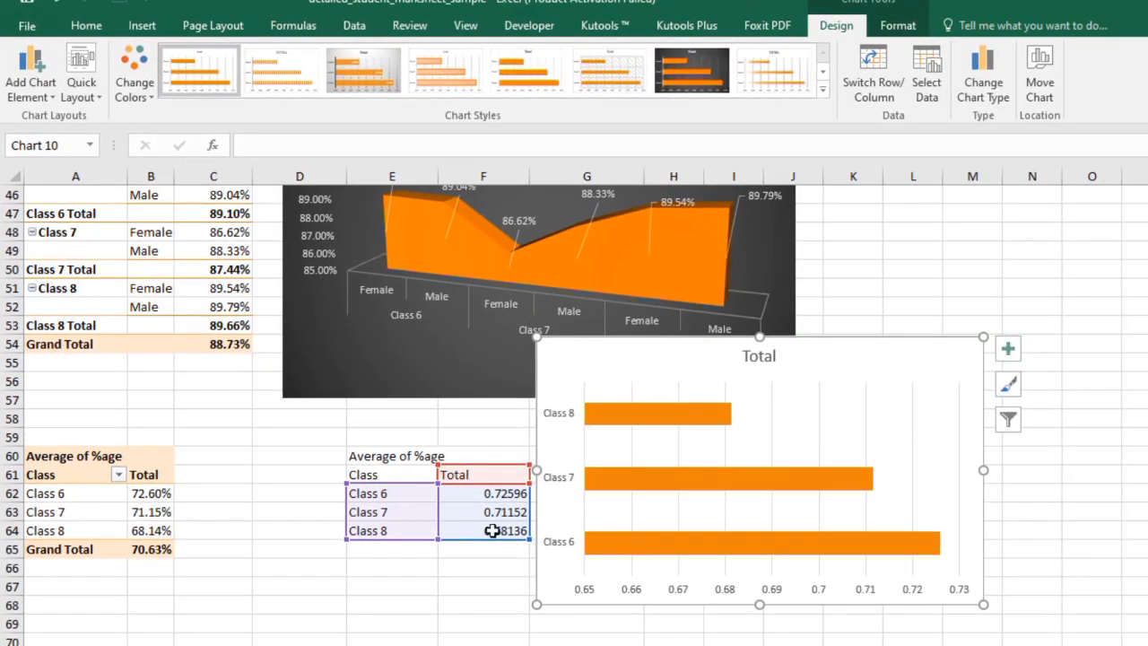
Format the lookup results in F62:F64 as percentages with two decimal places.
{"action": "left_click_drag", "start_coordinate": [482, 495], "coordinate": [487, 530]}
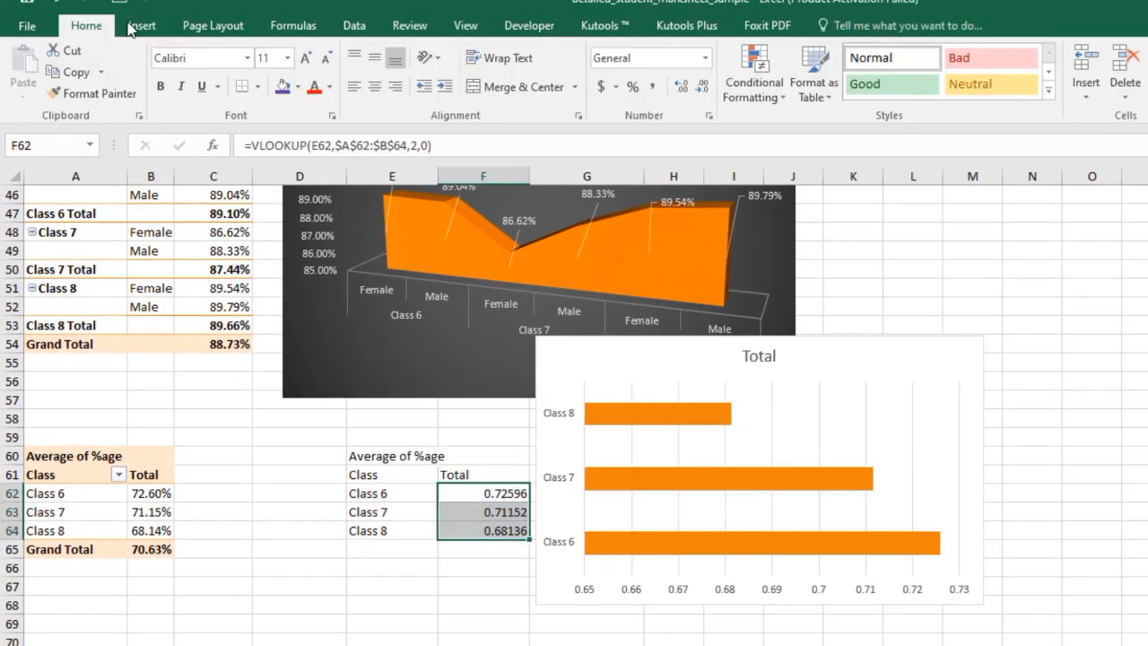
{"action": "left_click", "coordinate": [132, 27]}
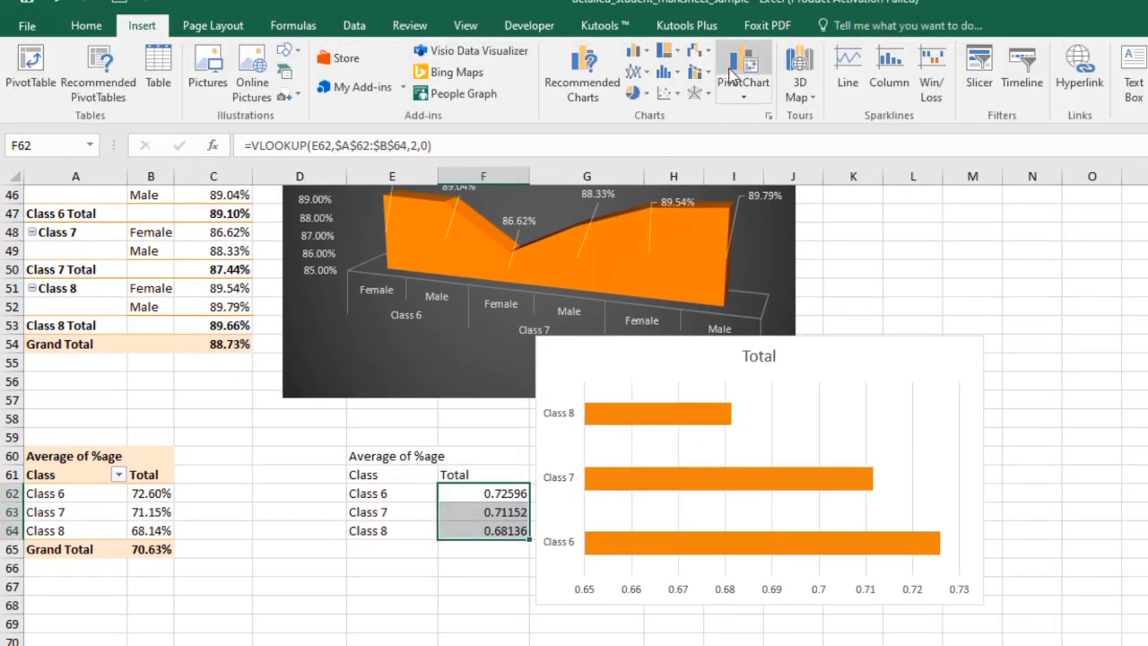
{"action": "left_click", "coordinate": [85, 24]}
{"action": "left_click", "coordinate": [632, 87]}
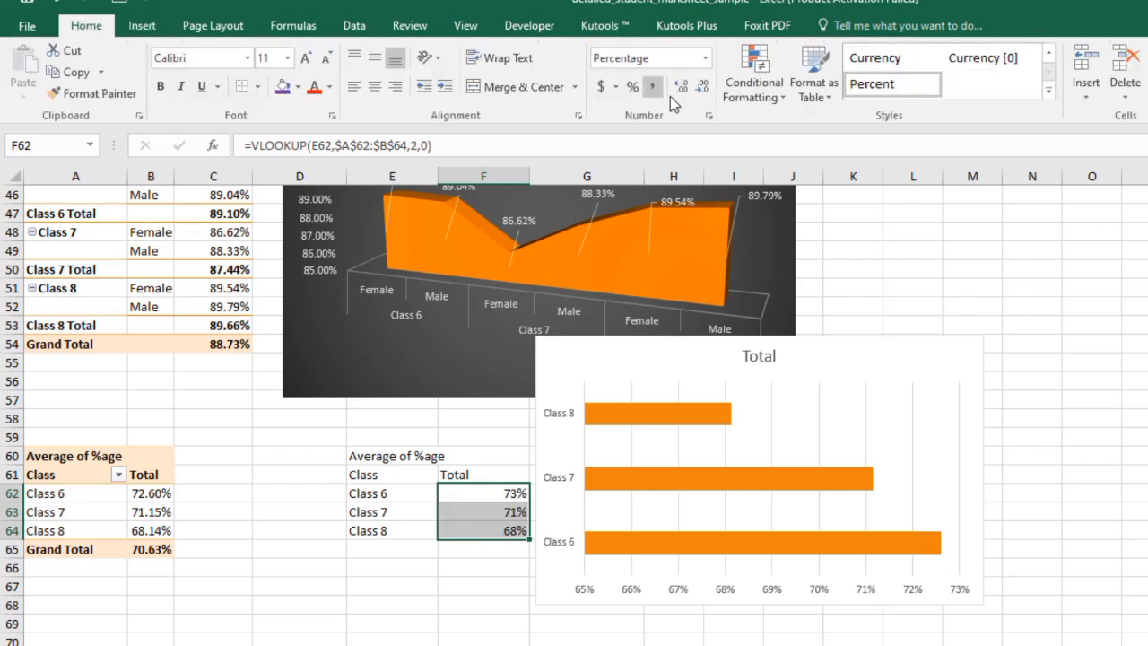
{"action": "left_click", "coordinate": [683, 87]}
{"action": "left_click", "coordinate": [683, 88]}
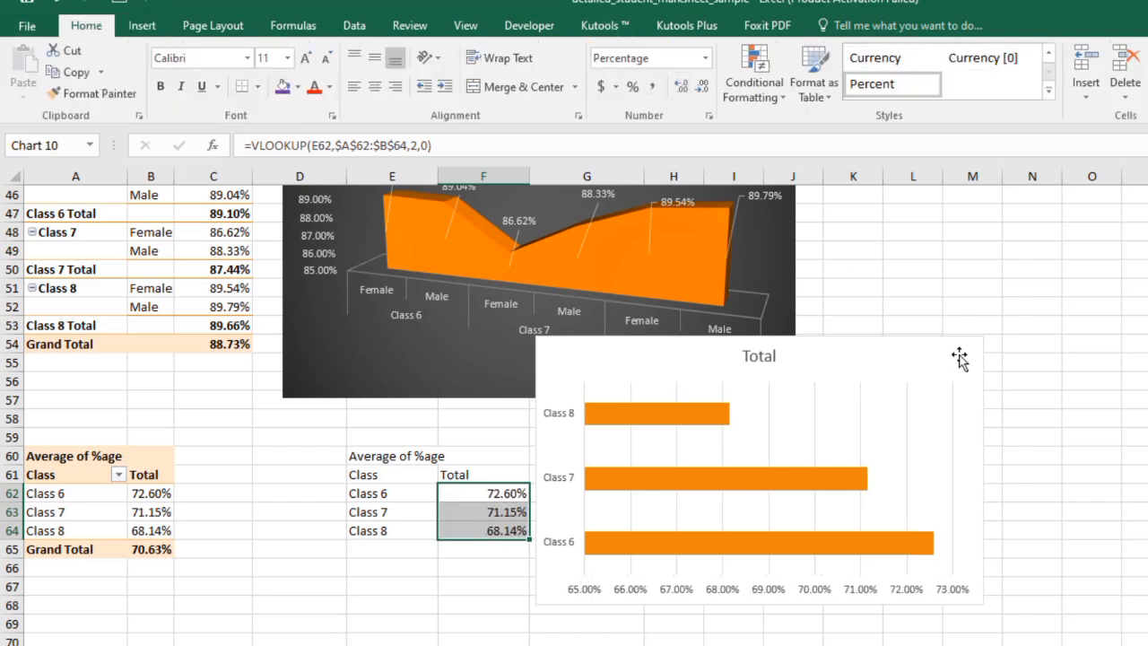
Add data labels to the class percentage bar chart and apply the dark gray chart style.
{"action": "left_click", "coordinate": [960, 358]}
{"action": "left_click", "coordinate": [1008, 348]}
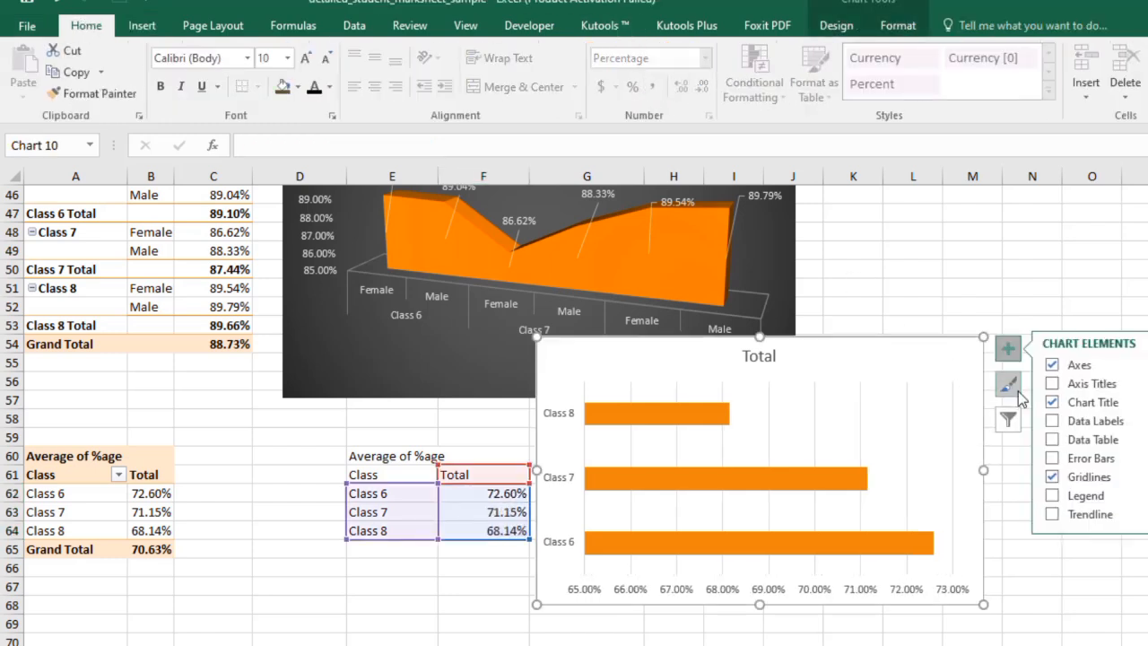
{"action": "left_click", "coordinate": [1054, 423]}
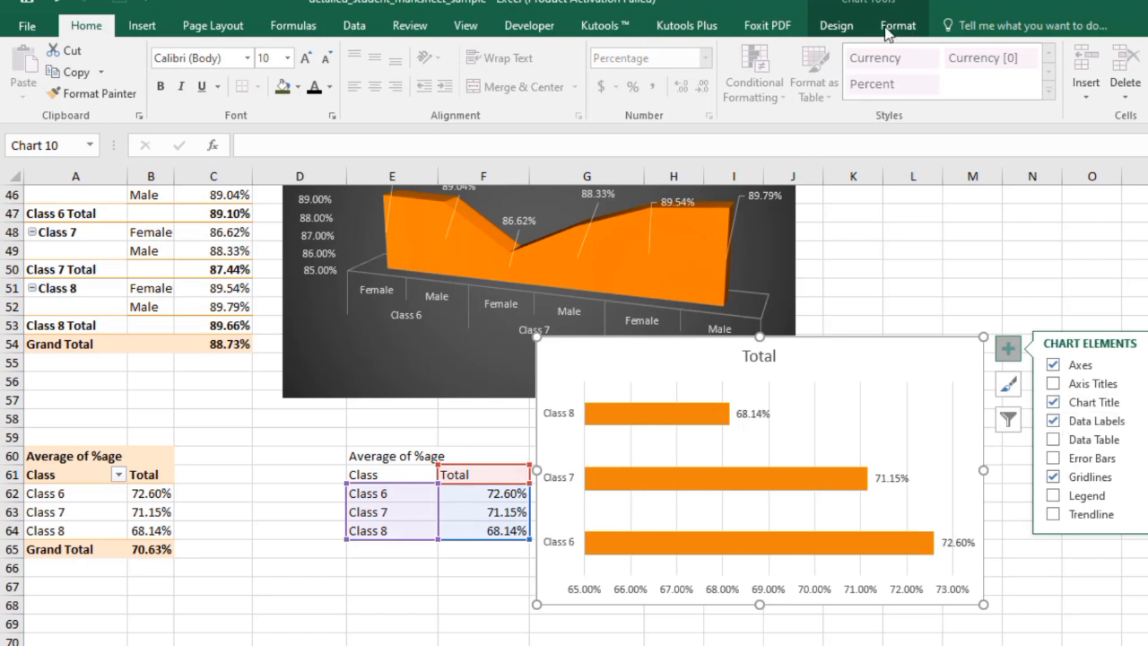
{"action": "left_click", "coordinate": [836, 25]}
{"action": "left_click", "coordinate": [691, 70]}
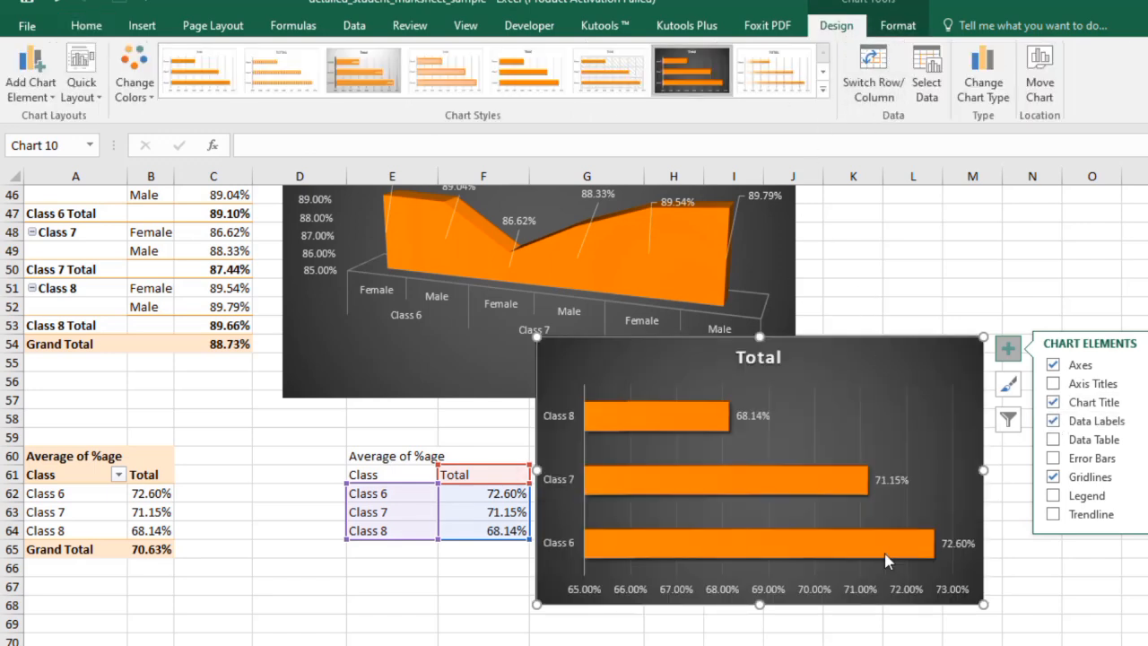
Move the bar chart beside the lookup table, clear of its cells, and widen it to about column N.
{"action": "left_click_drag", "start_coordinate": [536, 606], "coordinate": [577, 622]}
{"action": "left_click_drag", "start_coordinate": [835, 342], "coordinate": [843, 372]}
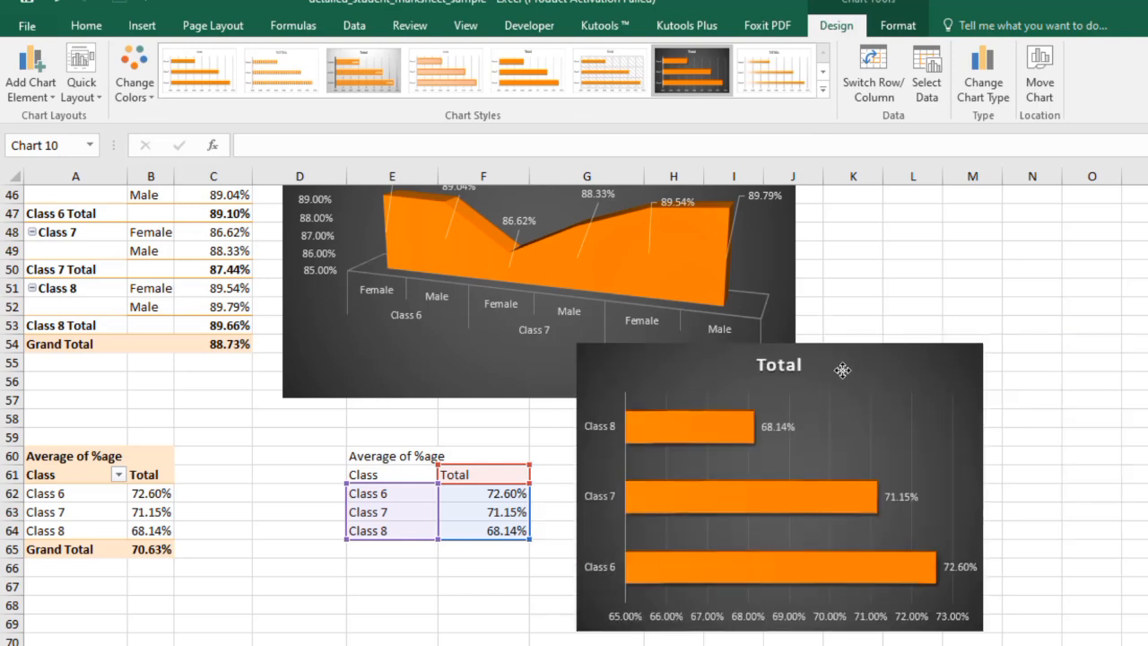
{"action": "left_click_drag", "start_coordinate": [990, 506], "coordinate": [1080, 507]}
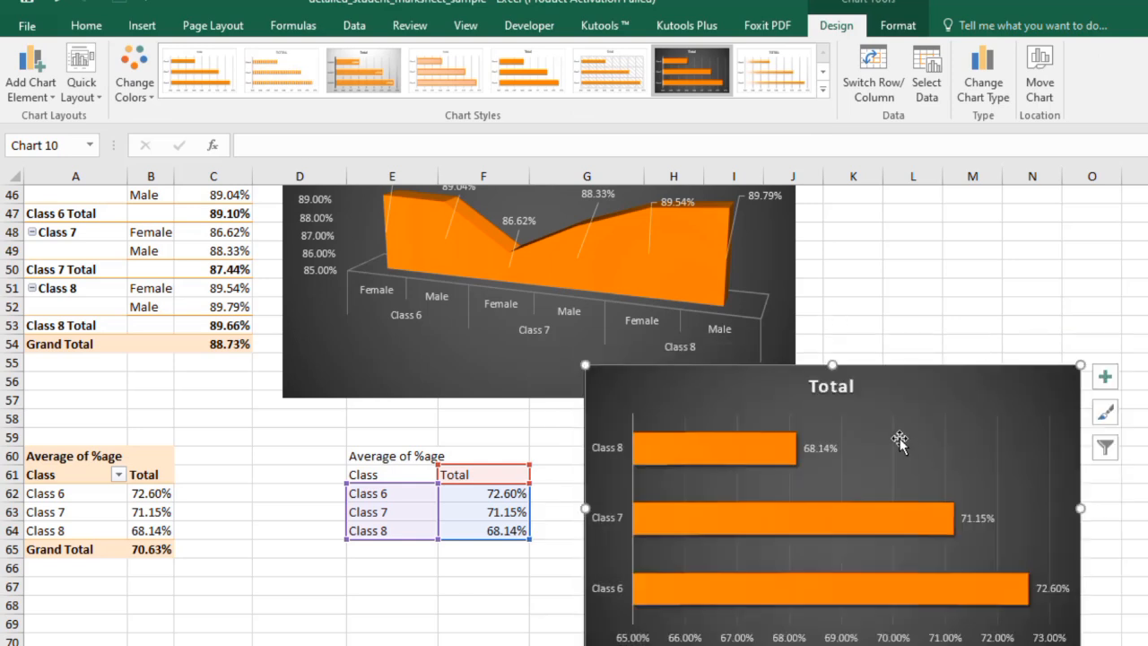
Change the bar chart's title to "Average Percentage by Class".
{"action": "left_click", "coordinate": [846, 391]}
{"action": "double_click", "coordinate": [845, 388]}
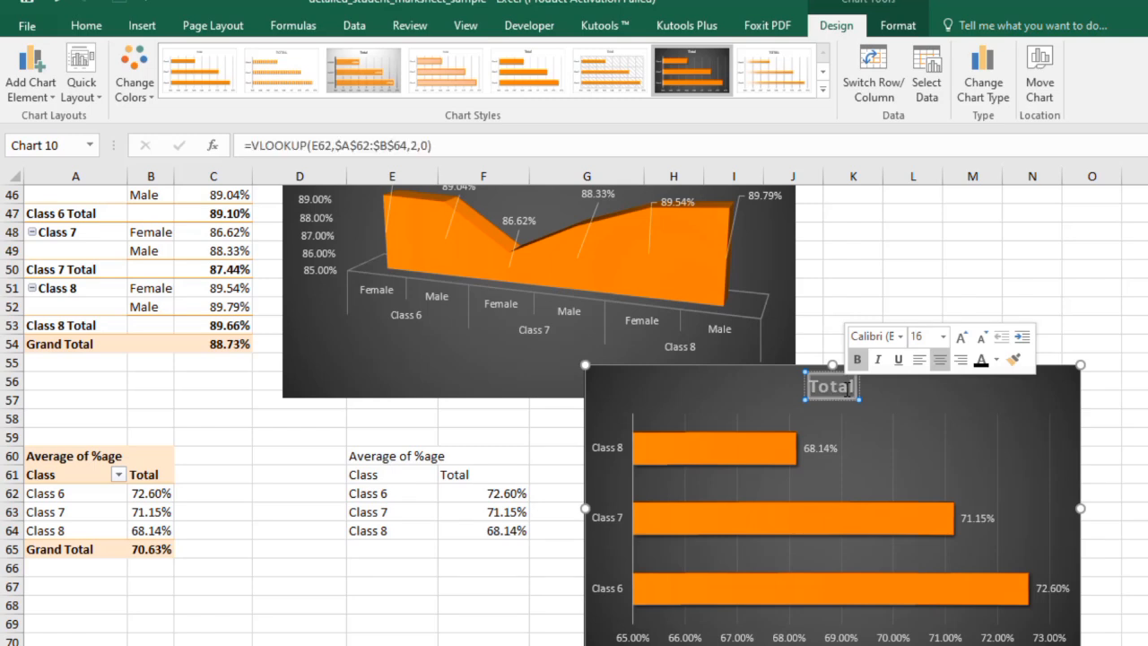
{"action": "type", "text": "Average Percentage by Class"}
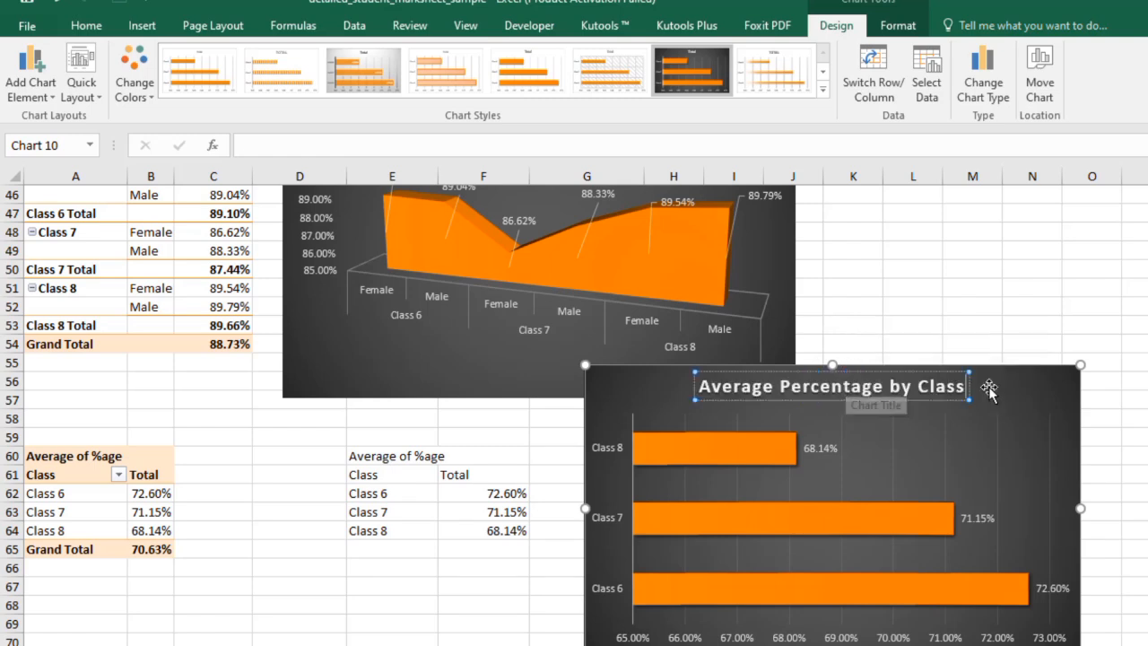
{"action": "left_click", "coordinate": [1105, 438]}
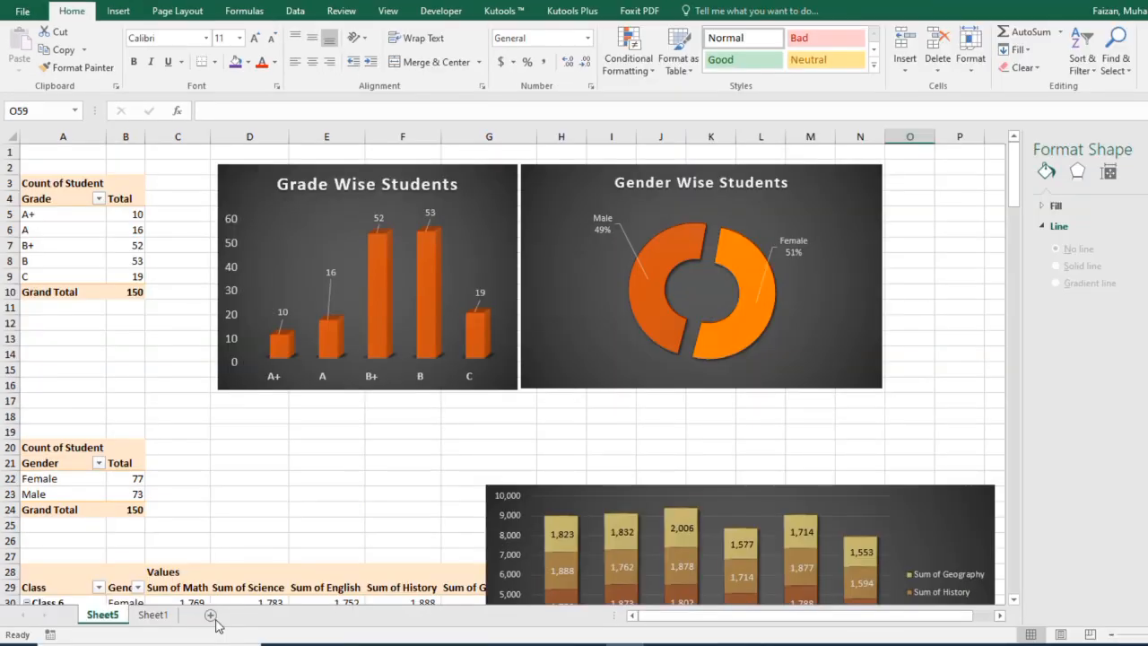
Add a new worksheet after Sheet5 and hide its gridlines.
{"action": "left_click", "coordinate": [211, 615]}
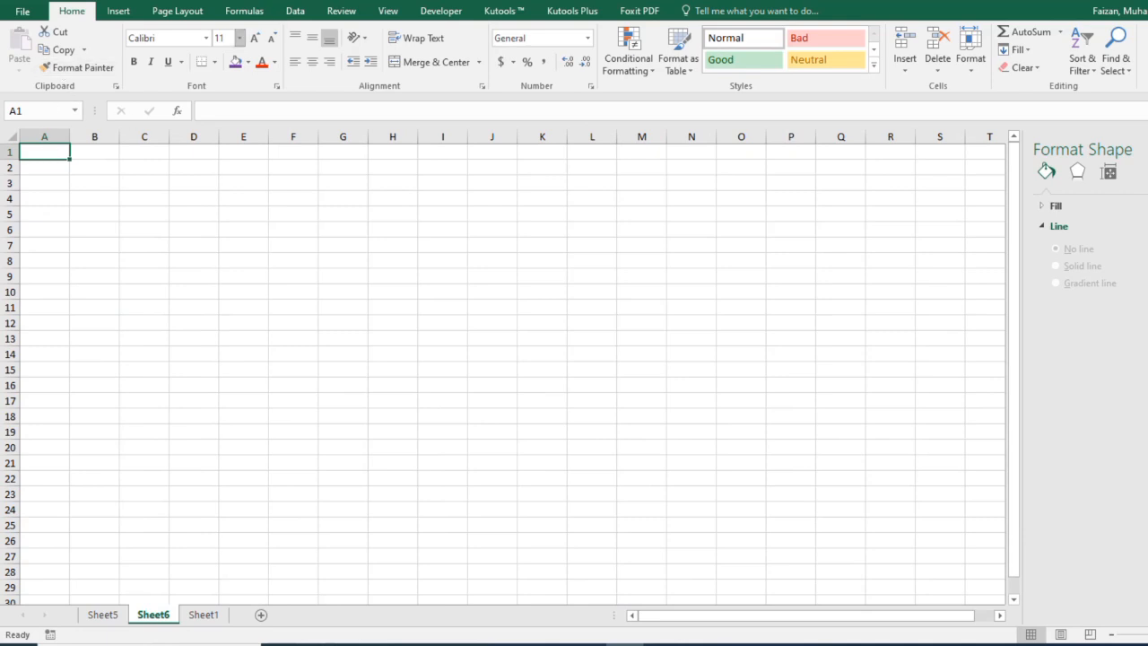
{"action": "left_click", "coordinate": [387, 12]}
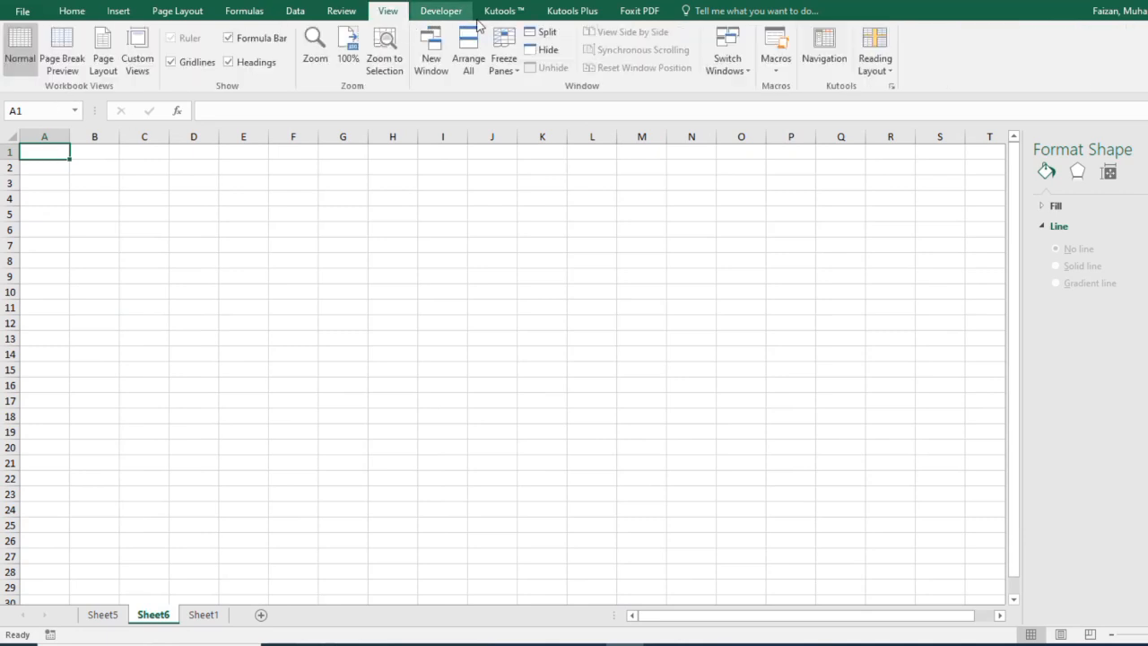
{"action": "left_click", "coordinate": [170, 62]}
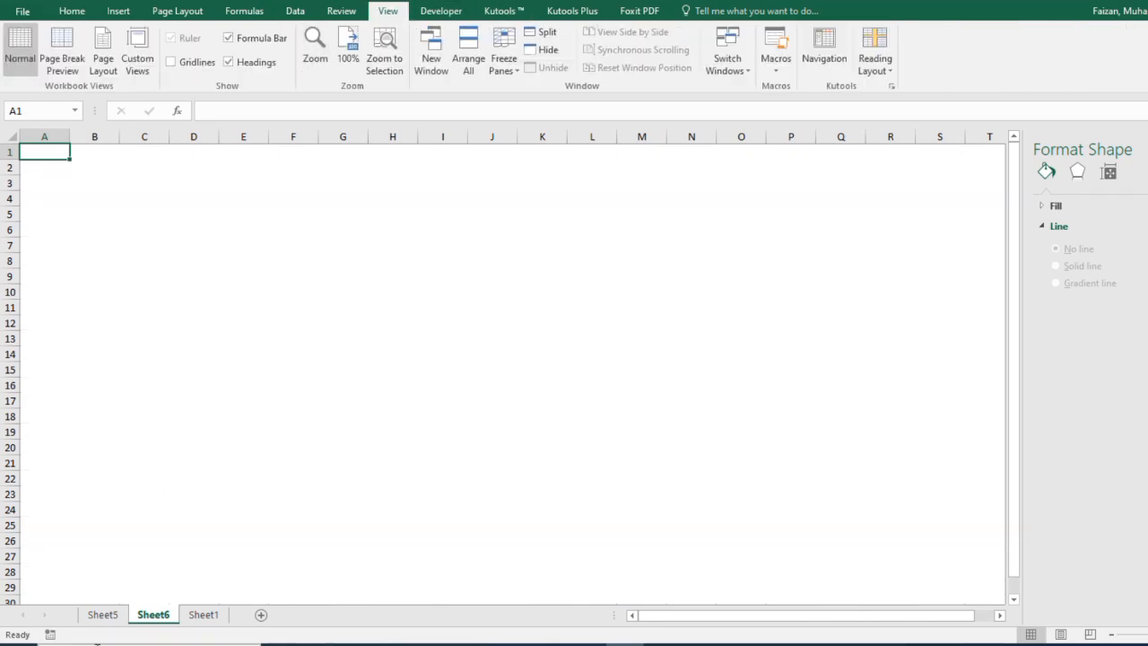
Select the grade, gender, subject marks, attendance and average percentage charts on Sheet5 together and copy them.
{"action": "left_click", "coordinate": [106, 614]}
{"action": "left_click", "coordinate": [462, 220]}
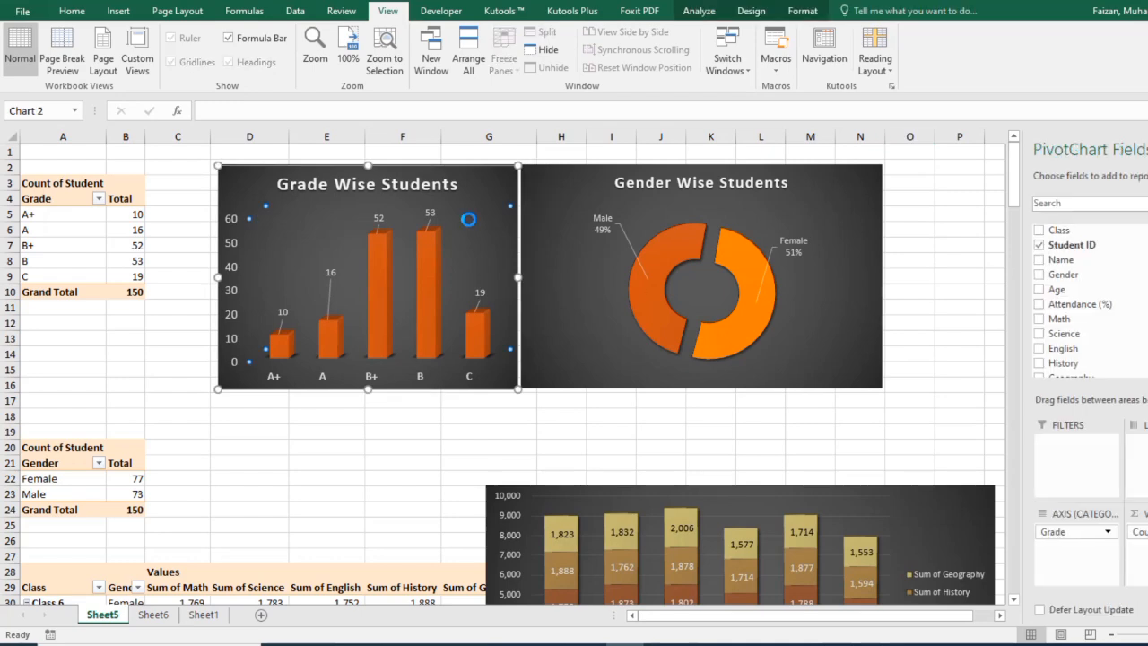
{"action": "left_click", "coordinate": [638, 288], "text": "ctrl"}
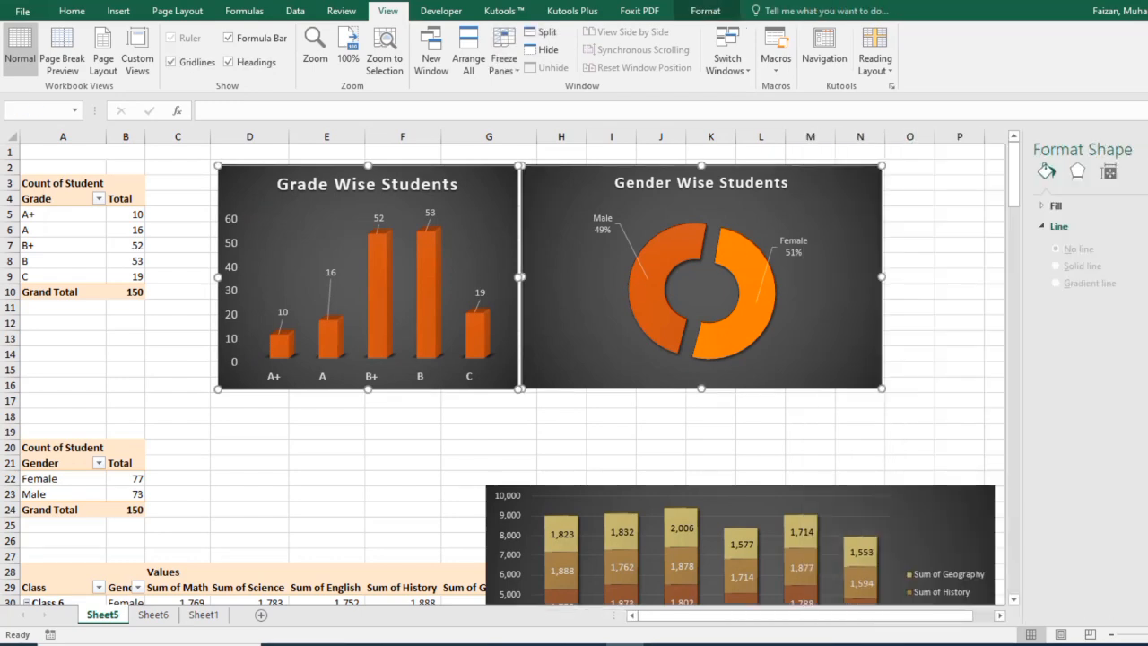
{"action": "scroll", "coordinate": [833, 422], "scroll_direction": "down", "scroll_amount": 3}
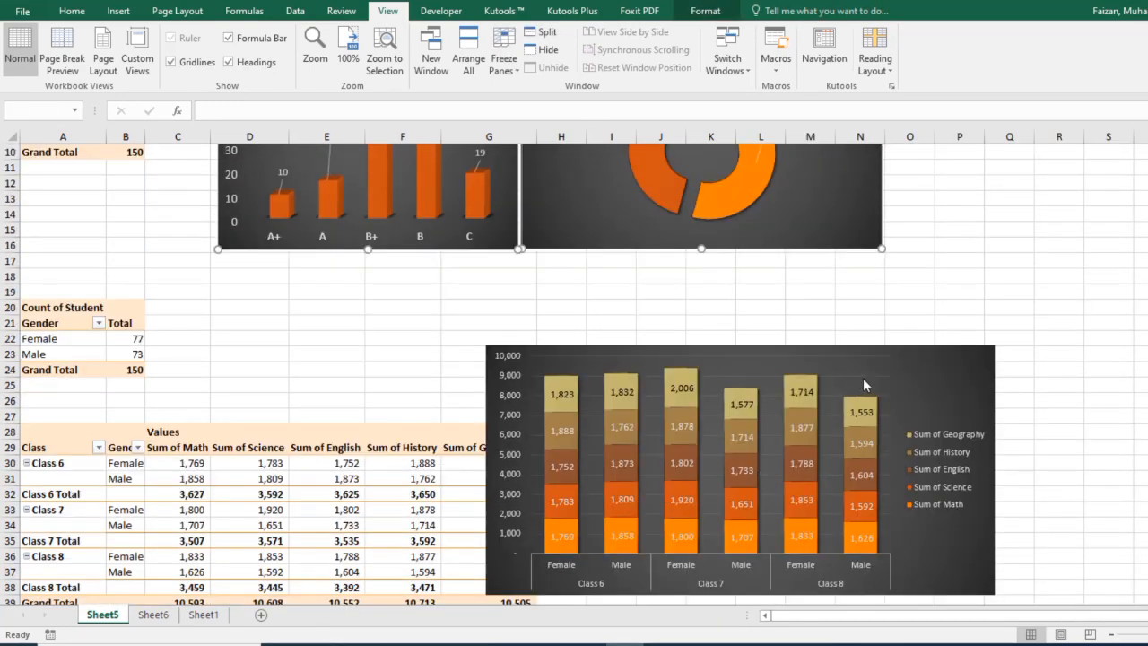
{"action": "scroll", "coordinate": [894, 461], "scroll_direction": "down", "scroll_amount": 11}
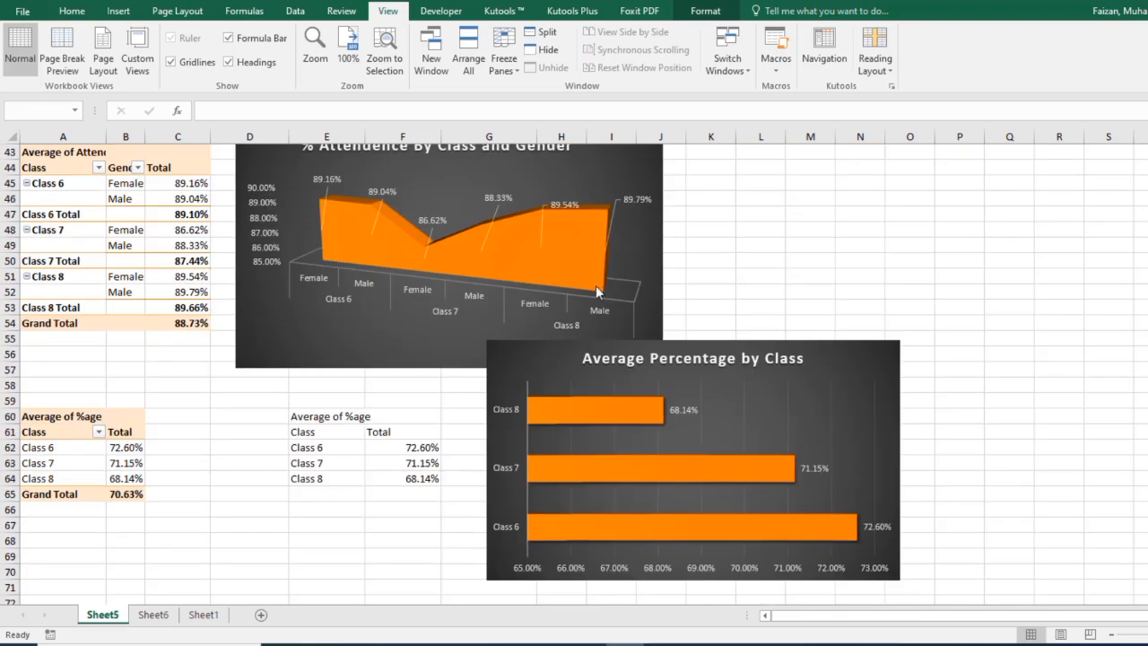
{"action": "left_click", "coordinate": [628, 229]}
{"action": "left_click", "coordinate": [760, 376], "text": "ctrl"}
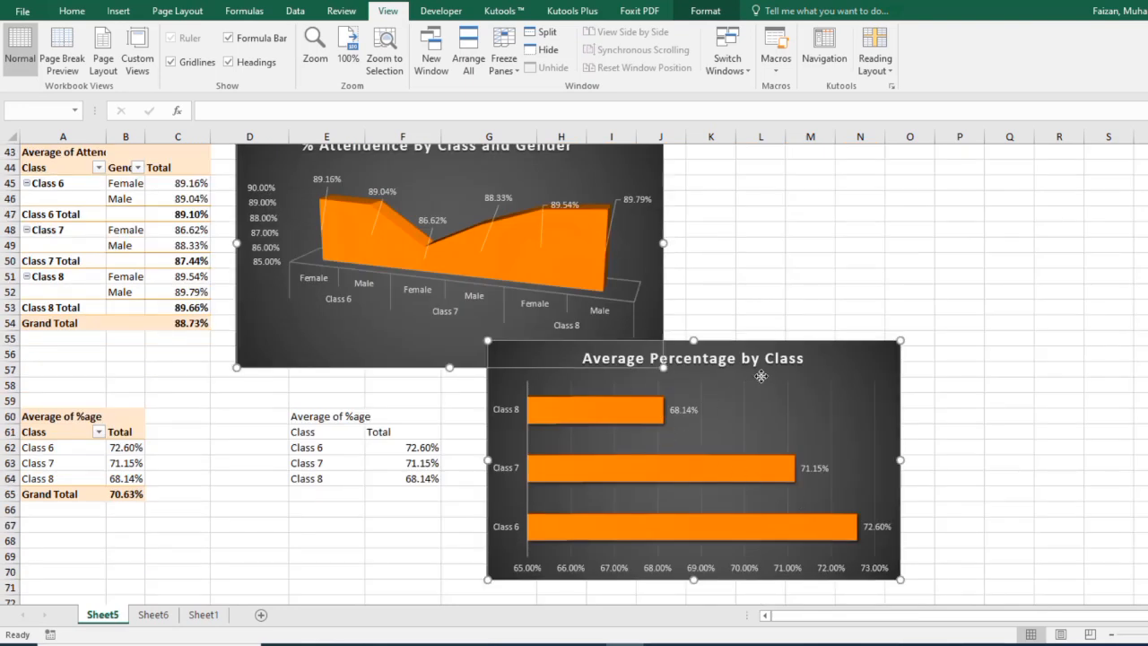
{"action": "right_click", "coordinate": [767, 385]}
{"action": "left_click", "coordinate": [811, 413]}
Paste the copied charts onto Sheet6 using the destination theme.
{"action": "left_click", "coordinate": [153, 614]}
{"action": "right_click", "coordinate": [156, 207]}
{"action": "left_click", "coordinate": [170, 271]}
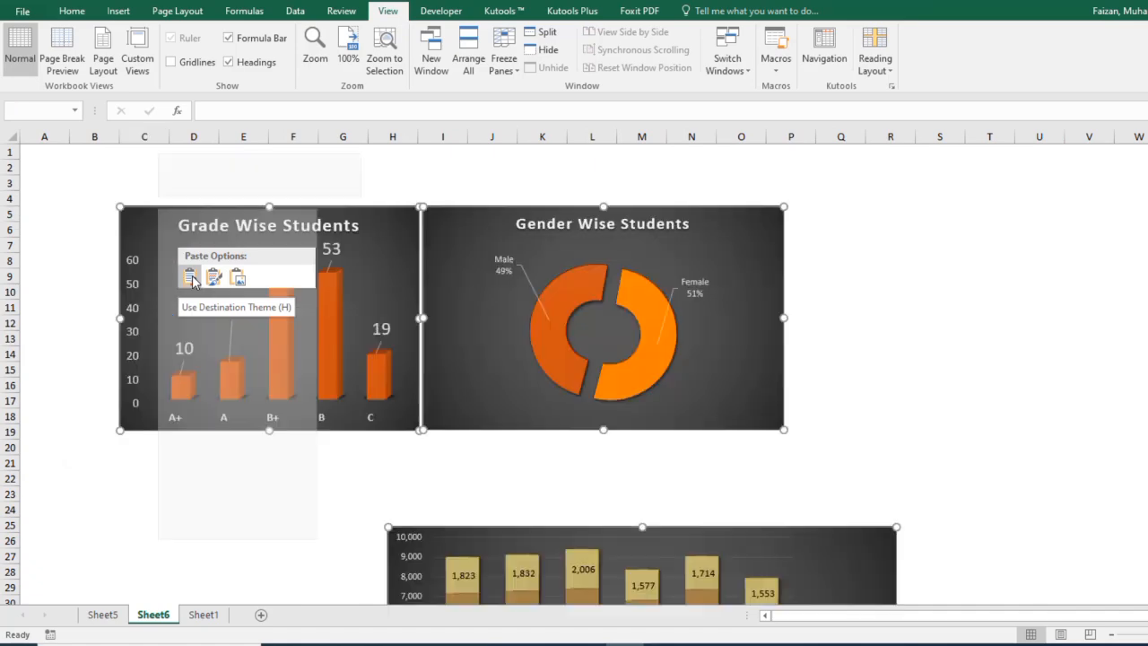
{"action": "left_click", "coordinate": [192, 278]}
{"action": "scroll", "coordinate": [464, 451], "scroll_direction": "down", "scroll_amount": 3}
{"action": "scroll", "coordinate": [113, 219], "scroll_direction": "up", "scroll_amount": 3}
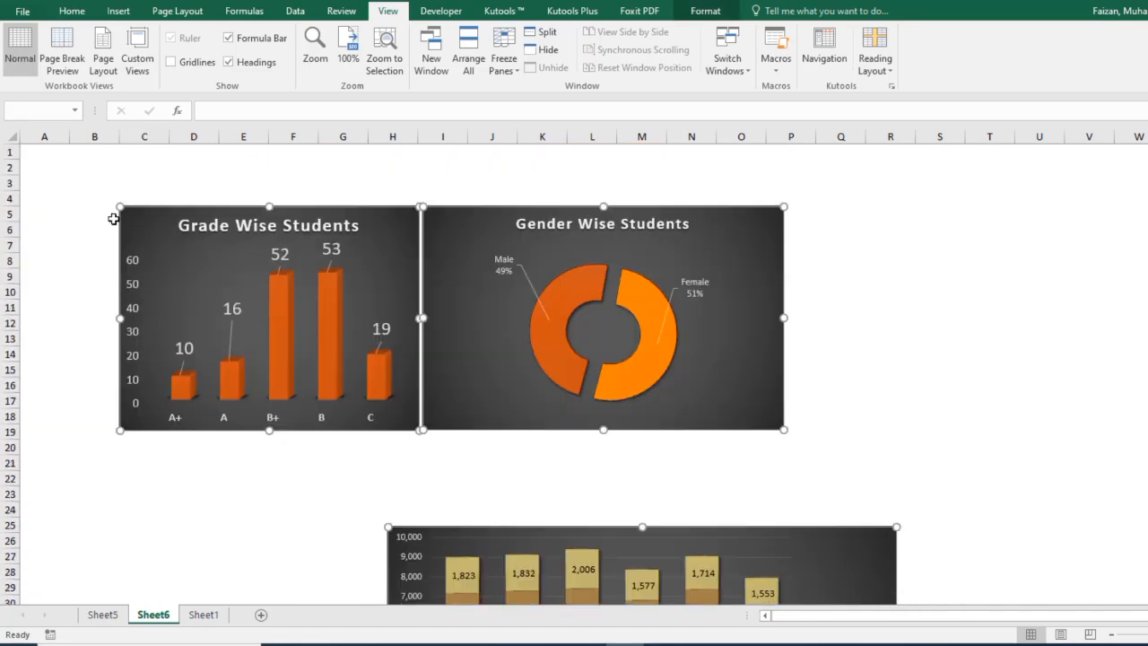
Fill the cell range A1:AD160 on Sheet6 with black as the dashboard background.
{"action": "left_click_drag", "start_coordinate": [36, 150], "coordinate": [1114, 579]}
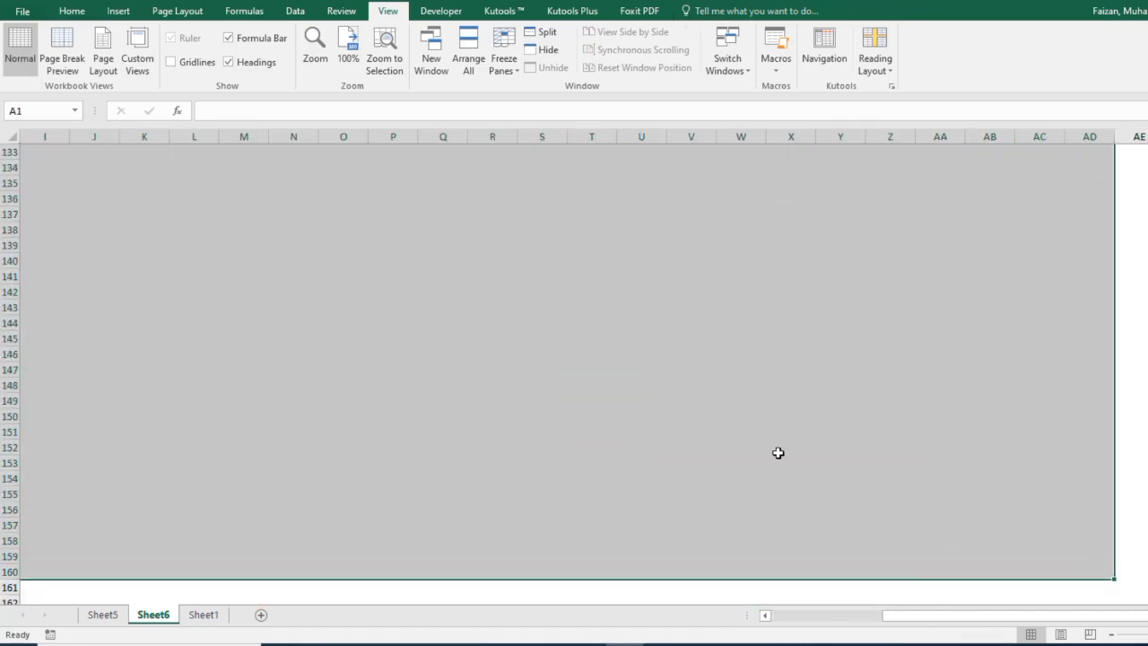
{"action": "left_click", "coordinate": [71, 11]}
{"action": "left_click", "coordinate": [248, 63]}
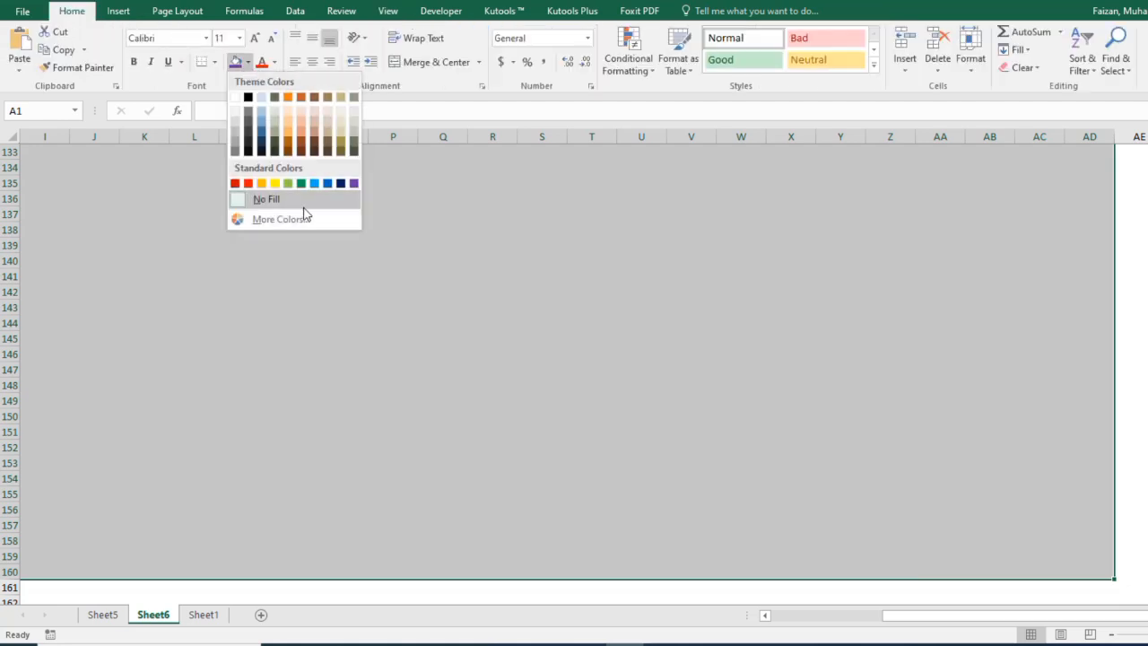
{"action": "left_click", "coordinate": [250, 97]}
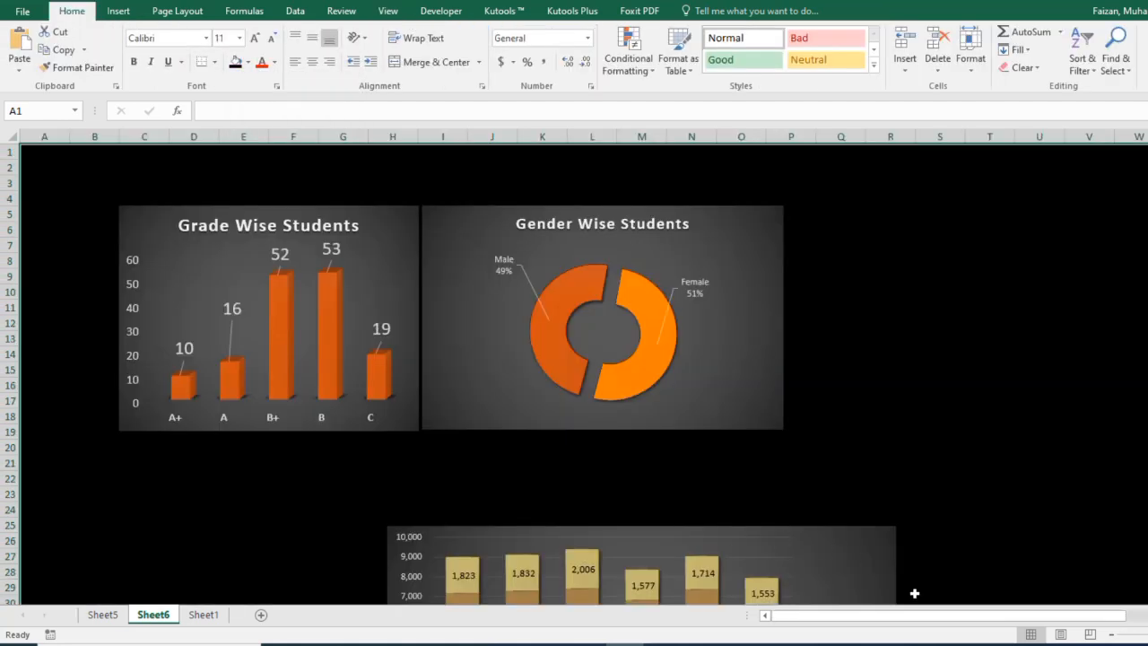
{"action": "left_click", "coordinate": [720, 450]}
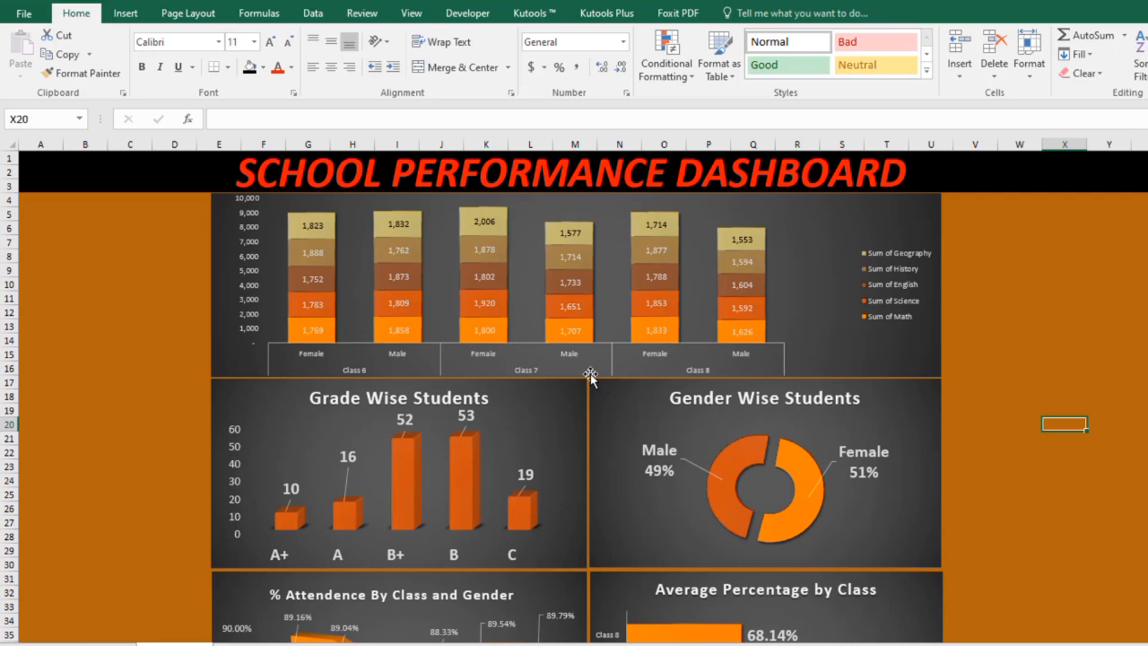
{"action": "left_click", "coordinate": [506, 357]}
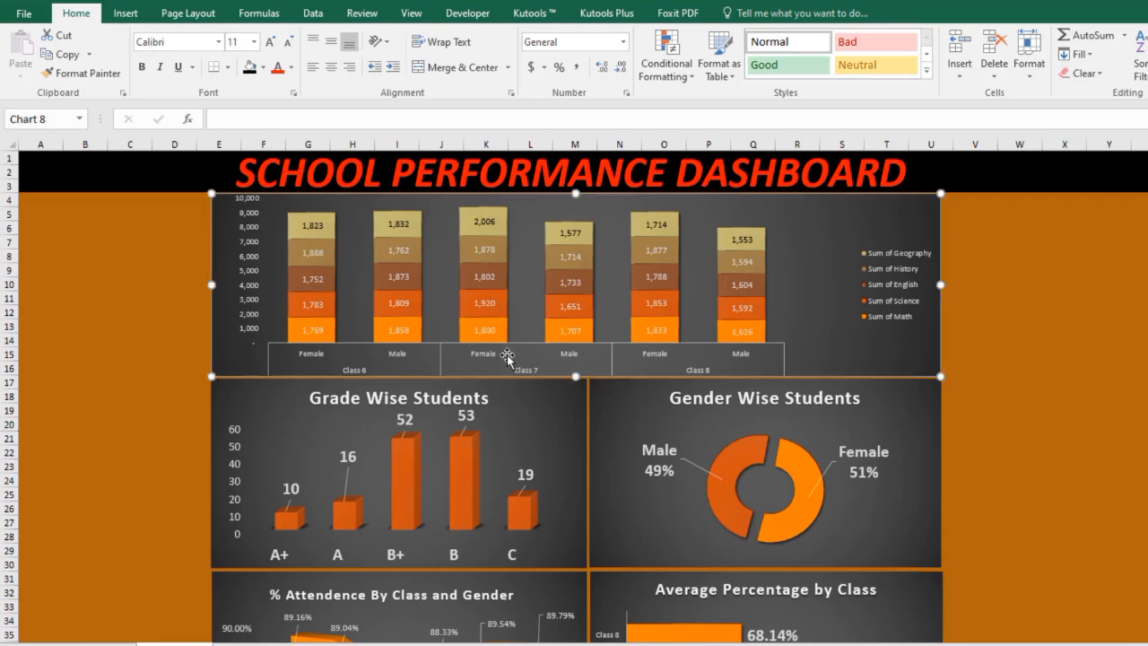
Insert slicers for Class, Name, Gender, Age and Grade from the grade PivotTable on the pivot table sheet.
{"action": "left_click", "coordinate": [130, 504]}
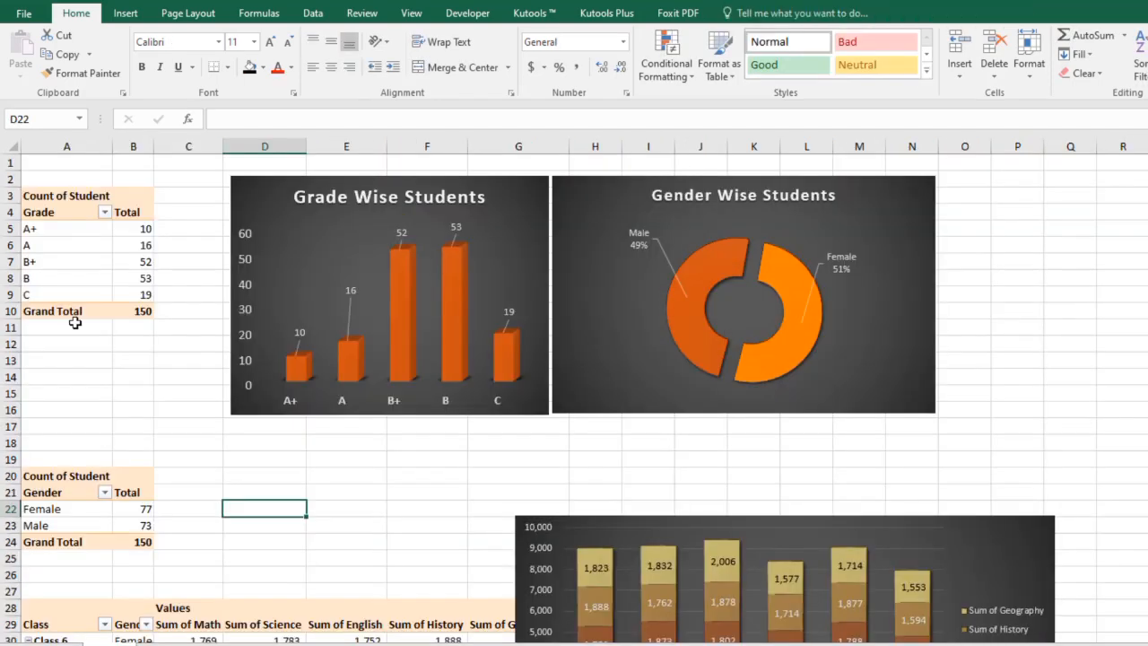
{"action": "right_click", "coordinate": [68, 244]}
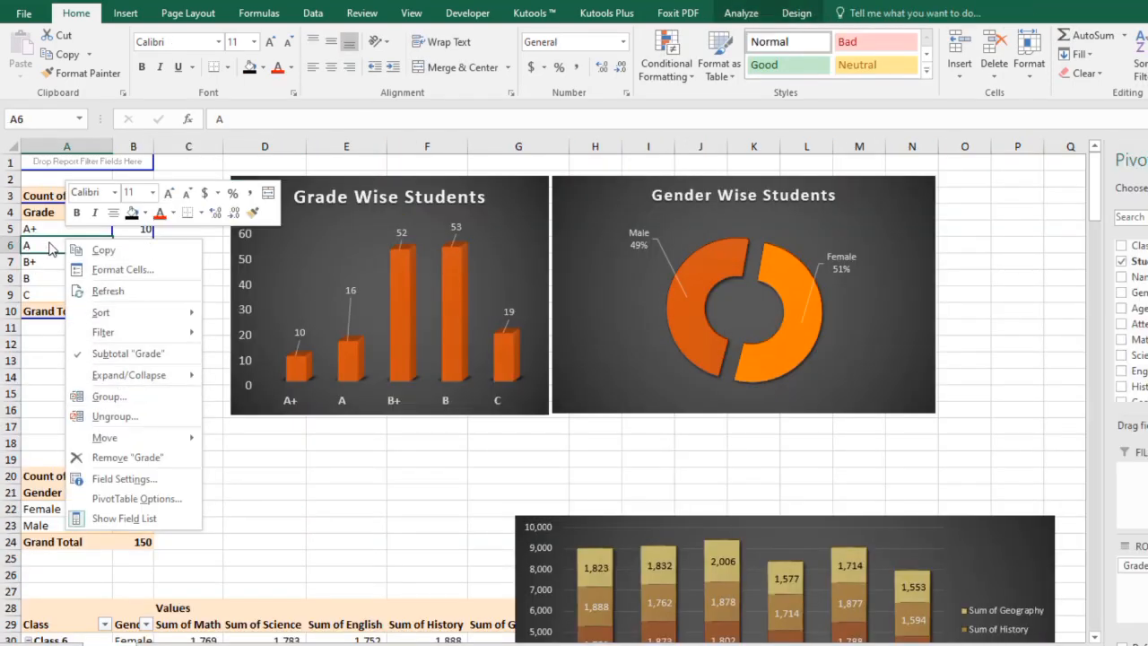
{"action": "key", "text": "Escape"}
{"action": "left_click", "coordinate": [126, 13]}
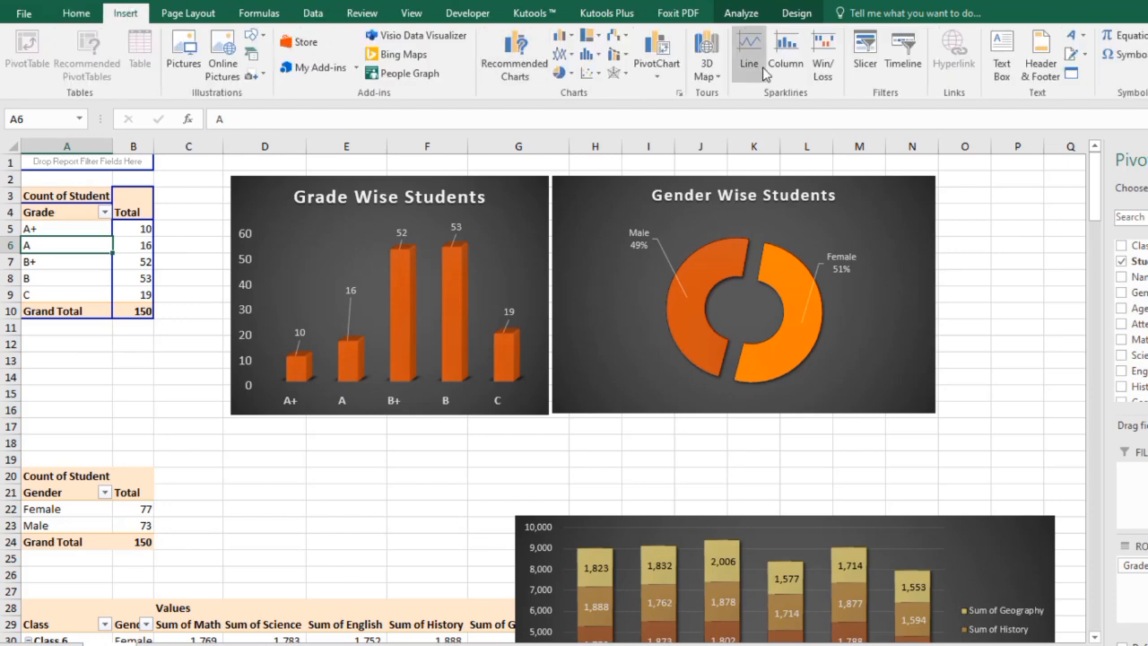
{"action": "left_click", "coordinate": [860, 68]}
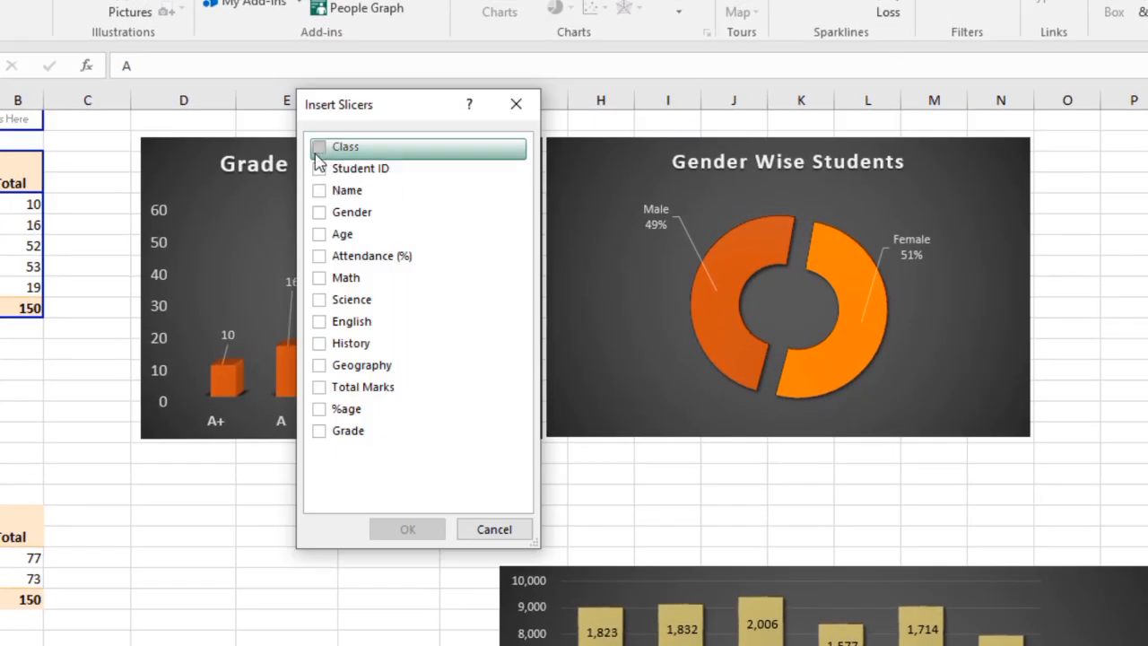
{"action": "left_click", "coordinate": [325, 152]}
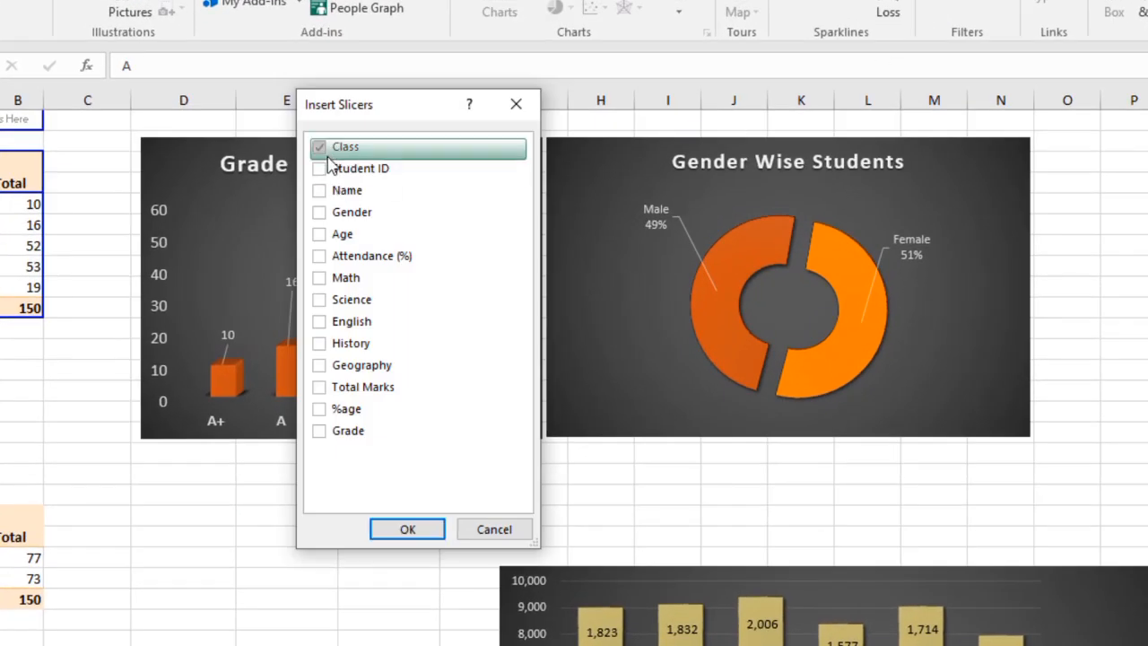
{"action": "left_click", "coordinate": [326, 213]}
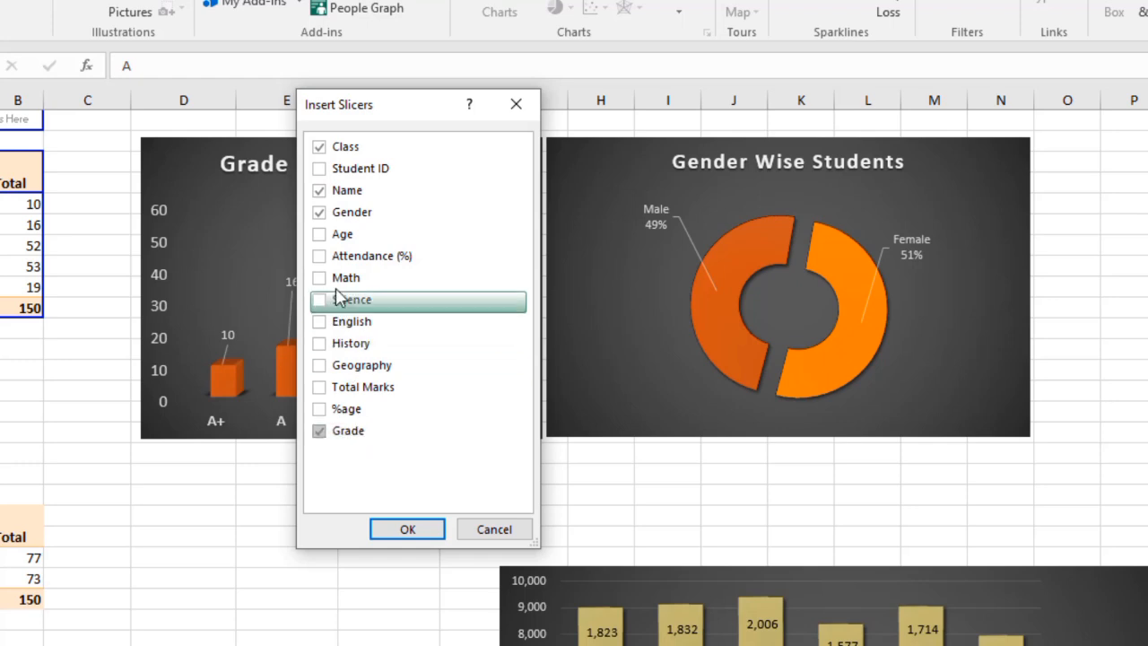
{"action": "left_click", "coordinate": [325, 235]}
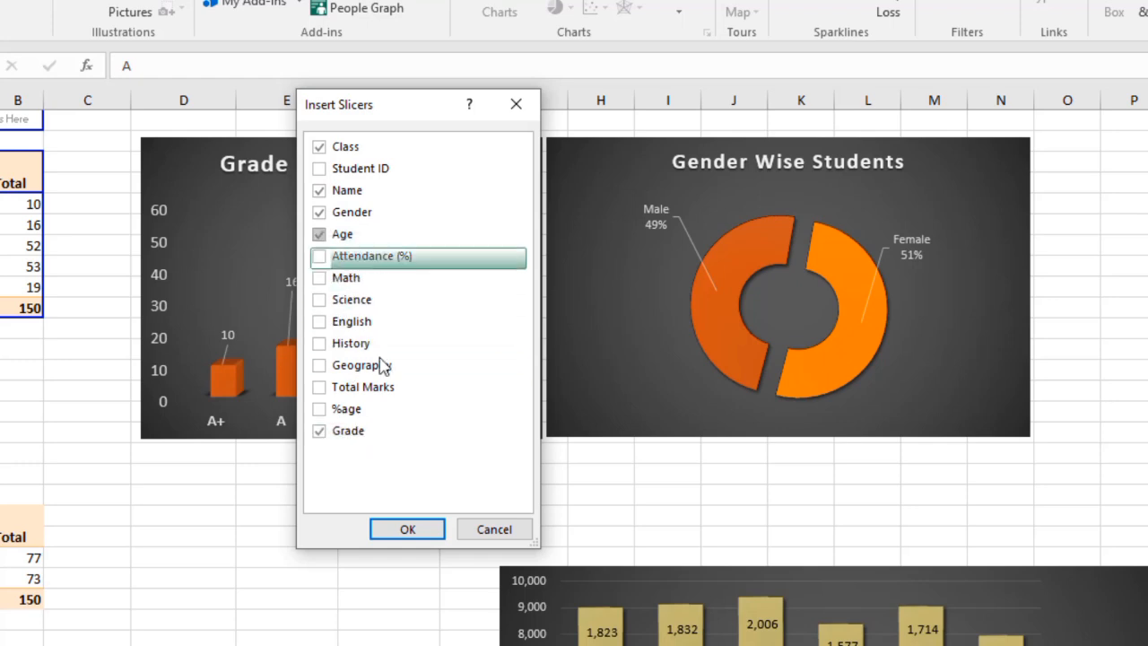
{"action": "left_click", "coordinate": [408, 530]}
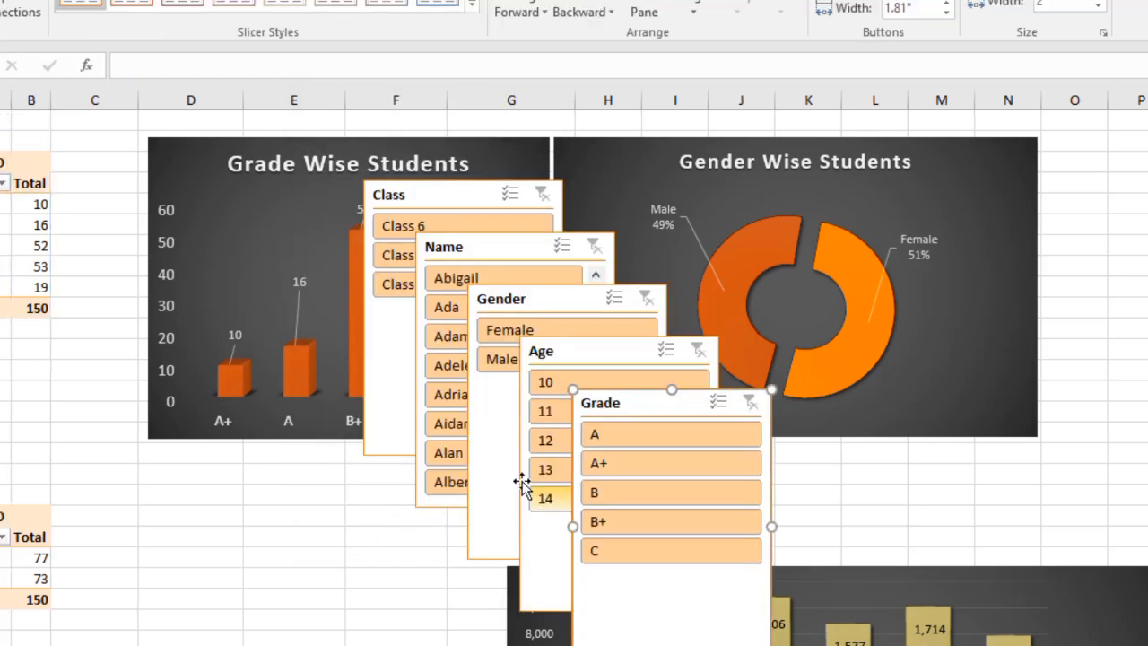
Copy the Class, Name, Gender, Age and Grade slicers together and paste them onto the dashboard sheet using the destination theme.
{"action": "left_click", "coordinate": [447, 203]}
{"action": "left_click", "coordinate": [487, 251], "text": "ctrl"}
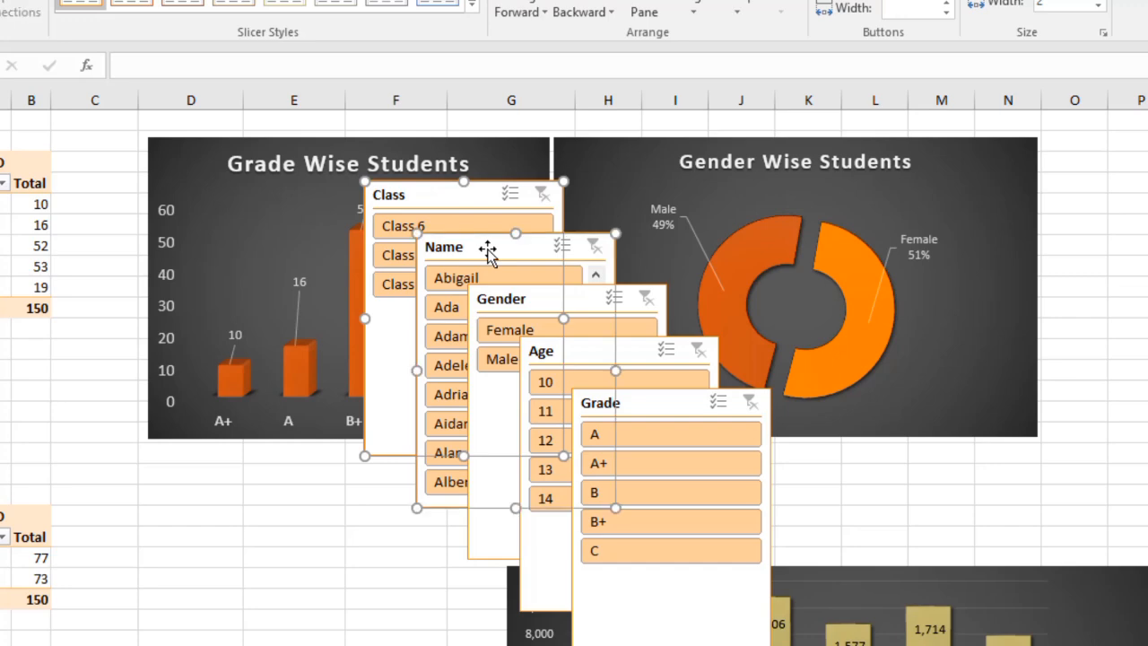
{"action": "left_click", "coordinate": [536, 301], "text": "ctrl"}
{"action": "left_click", "coordinate": [594, 350], "text": "ctrl"}
{"action": "left_click", "coordinate": [647, 403], "text": "ctrl"}
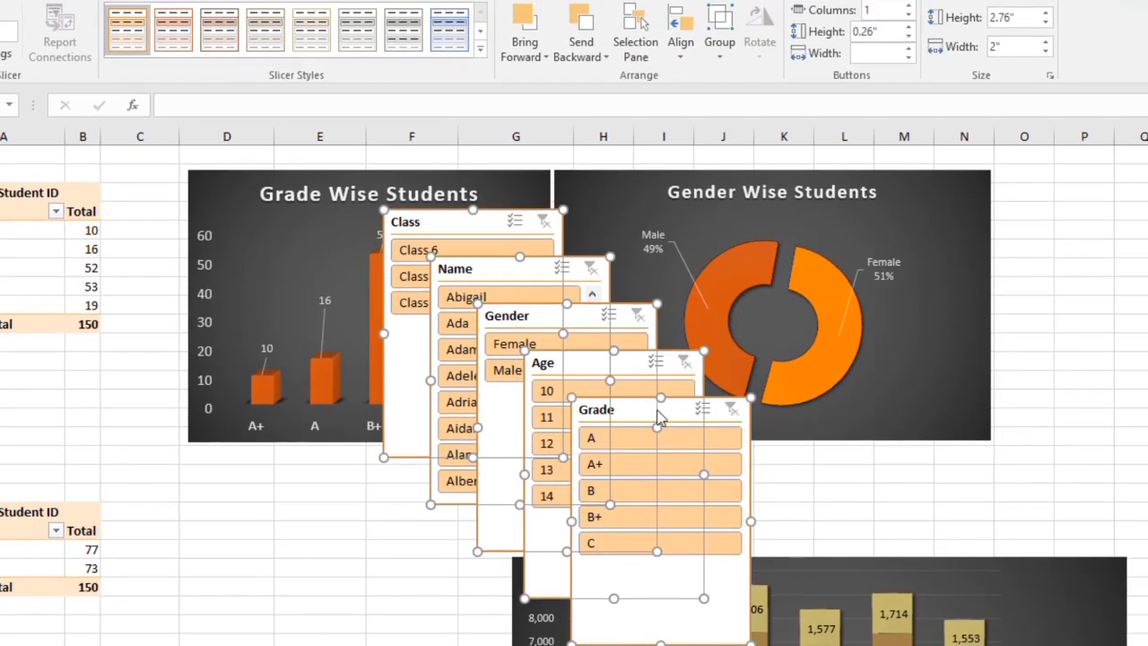
{"action": "right_click", "coordinate": [659, 418]}
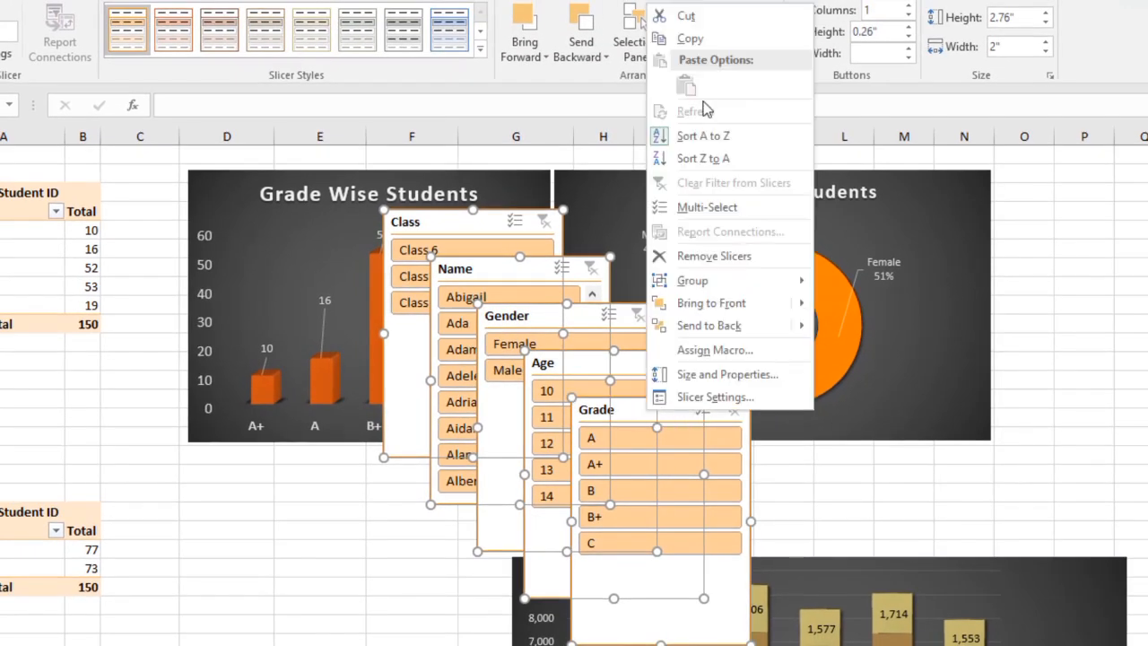
{"action": "left_click", "coordinate": [717, 39]}
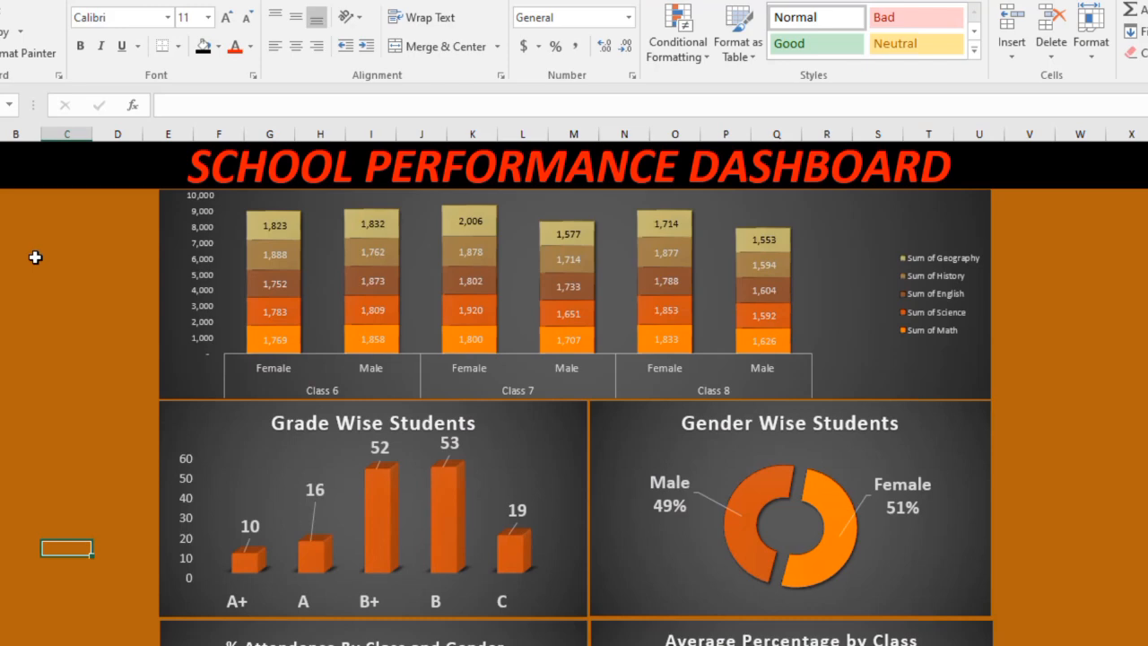
{"action": "right_click", "coordinate": [36, 257]}
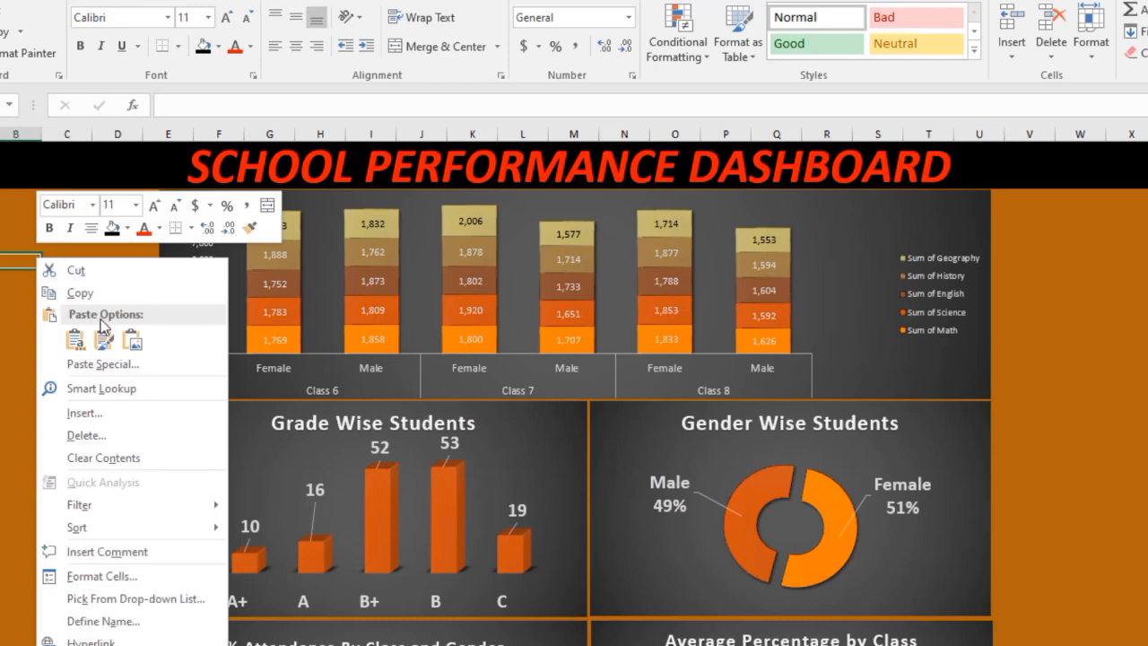
{"action": "left_click", "coordinate": [67, 334]}
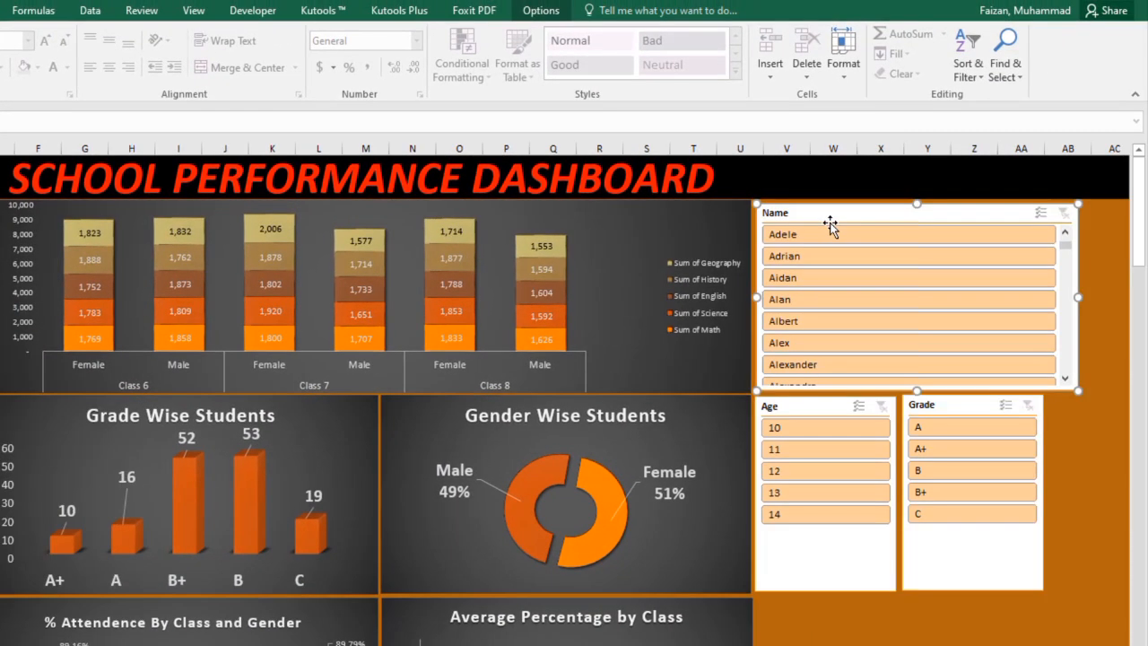
Arrange the Name slicer's buttons in 7 columns and widen the slicer to about column AC.
{"action": "left_click", "coordinate": [541, 11]}
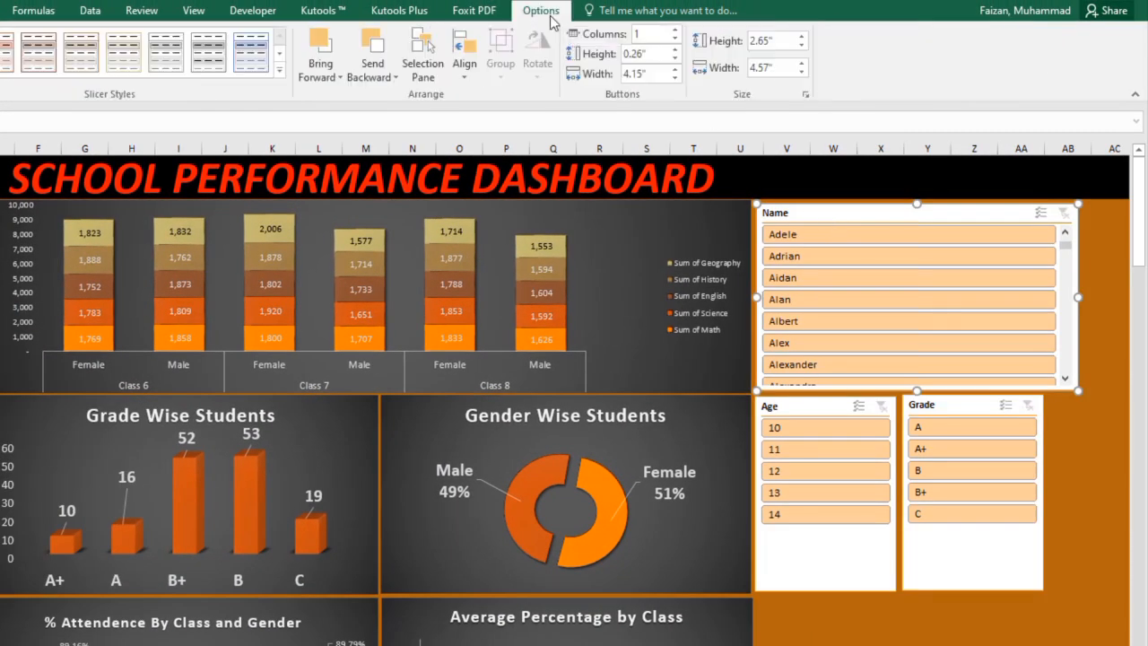
{"action": "left_click", "coordinate": [676, 30]}
{"action": "left_click", "coordinate": [676, 30]}
{"action": "left_click", "coordinate": [676, 31]}
{"action": "left_click", "coordinate": [676, 30]}
{"action": "left_click", "coordinate": [676, 31]}
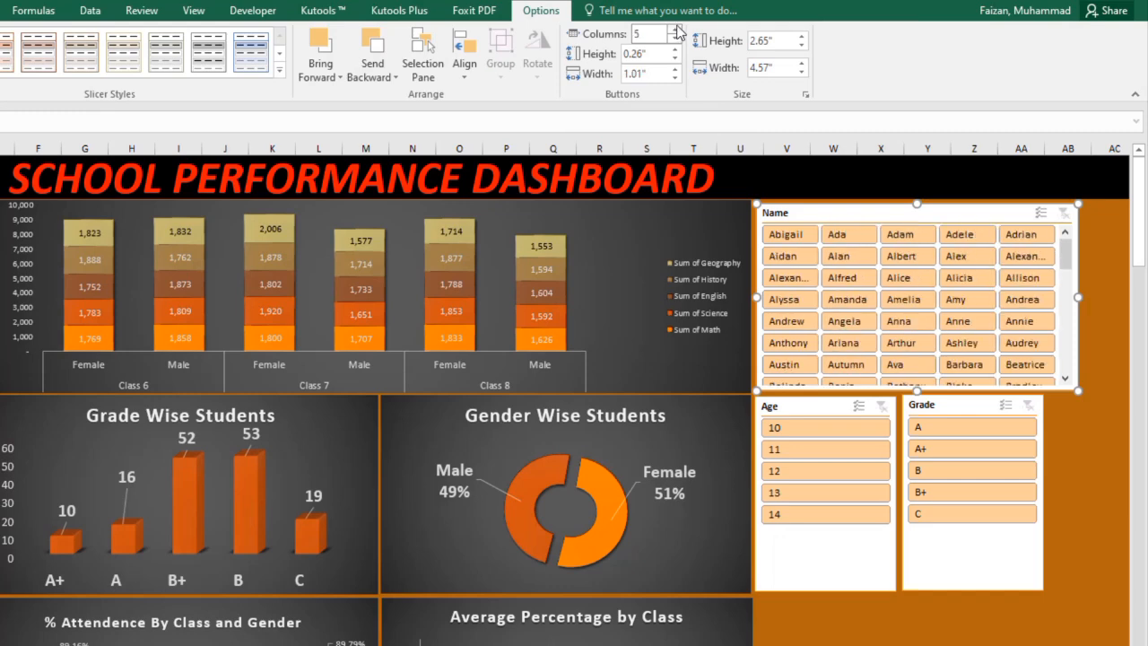
{"action": "left_click", "coordinate": [677, 31]}
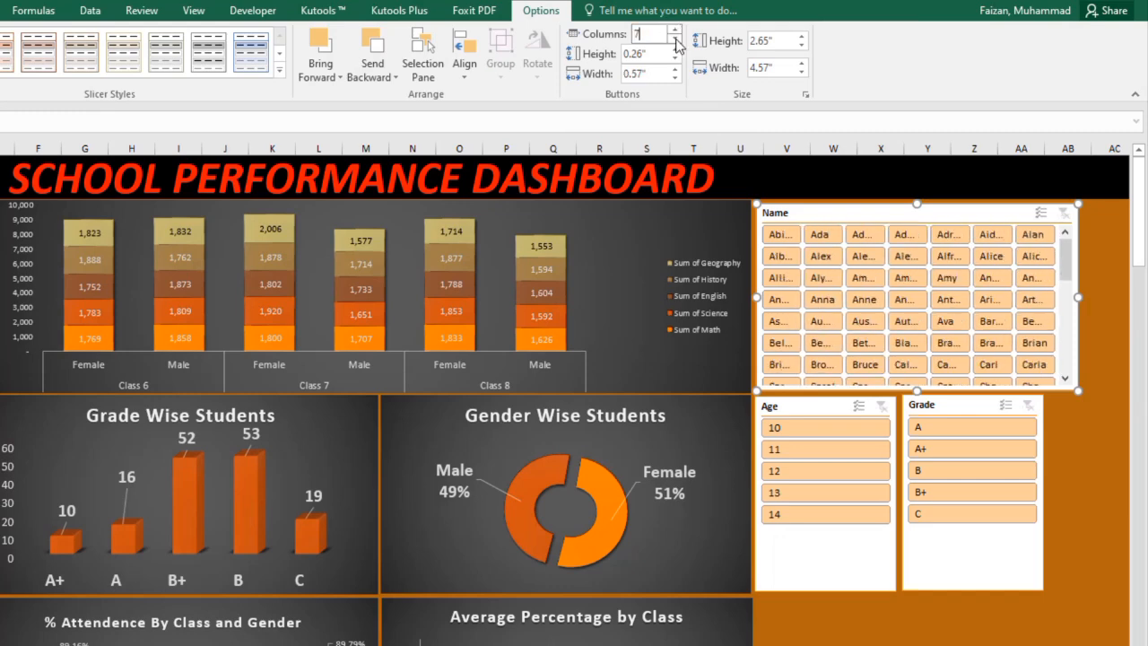
{"action": "left_click", "coordinate": [676, 41]}
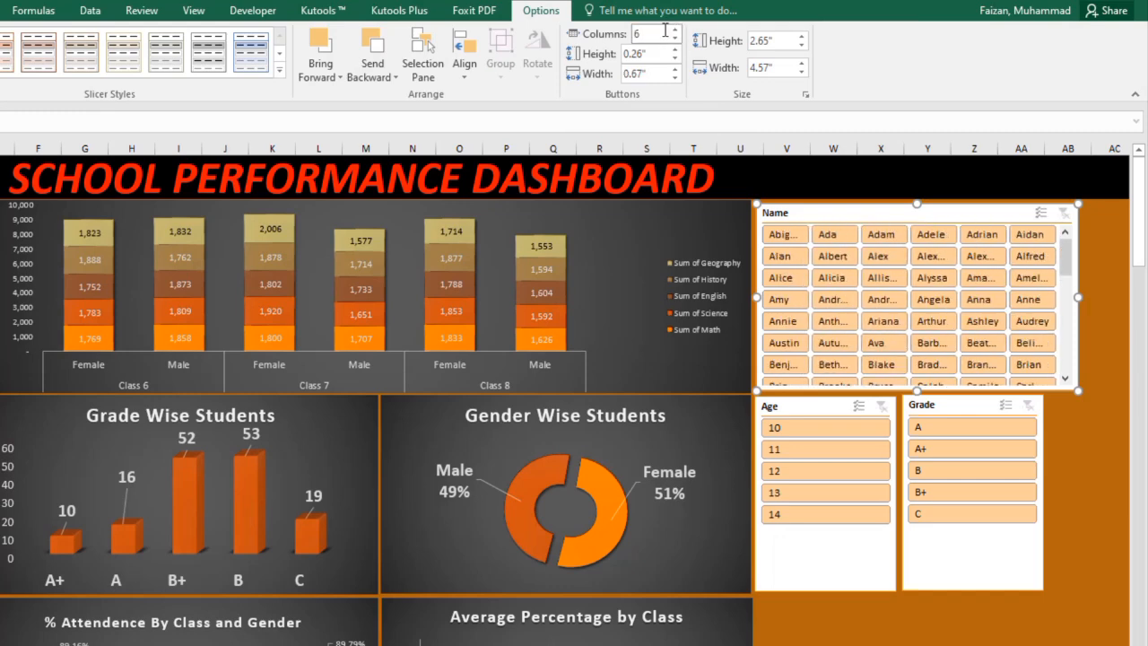
{"action": "double_click", "coordinate": [664, 31]}
{"action": "type", "text": "0"}
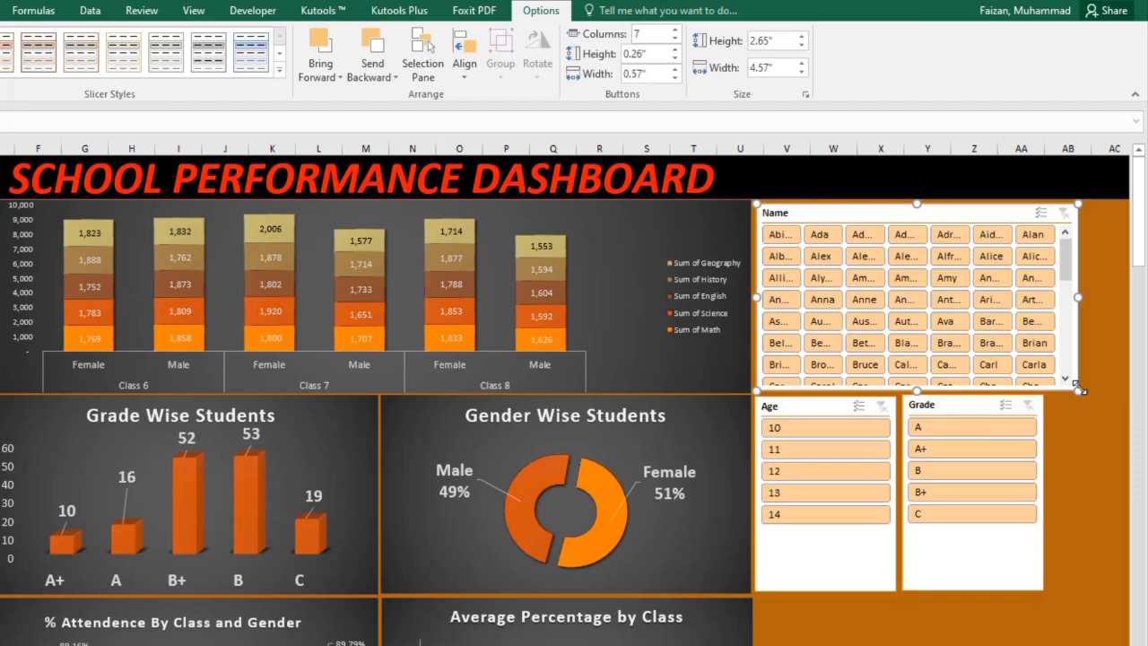
{"action": "left_click_drag", "start_coordinate": [1079, 390], "coordinate": [1121, 385]}
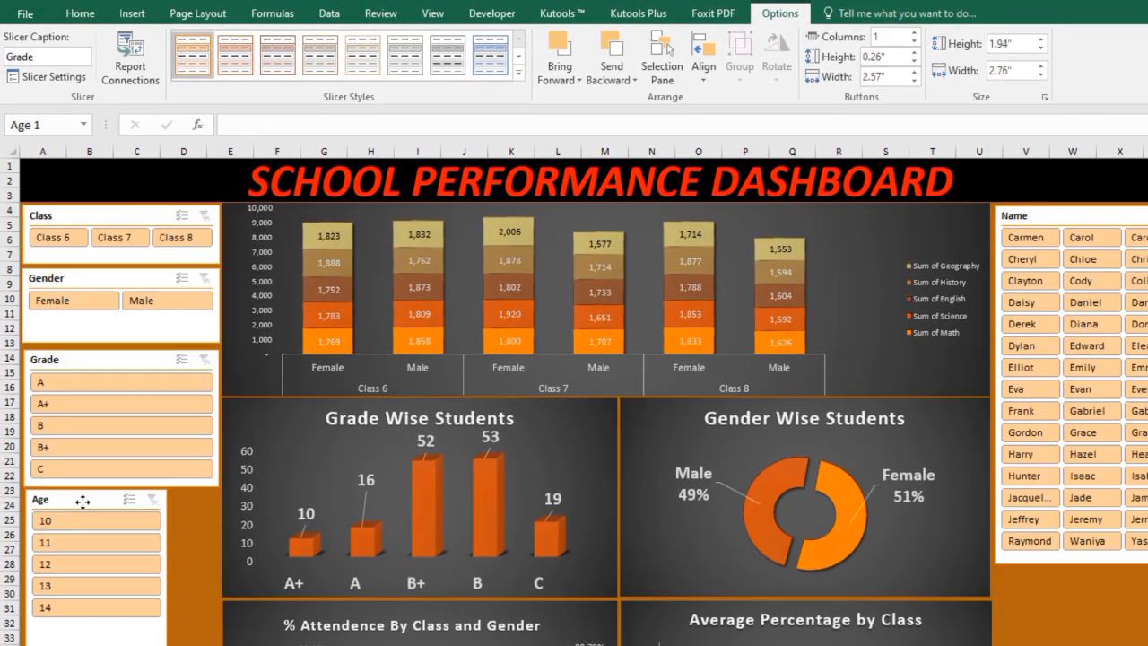
Resize the Age slicer below the Grade slicer to about the Grade slicer's width and just tall enough for its five buttons.
{"action": "left_click", "coordinate": [84, 502]}
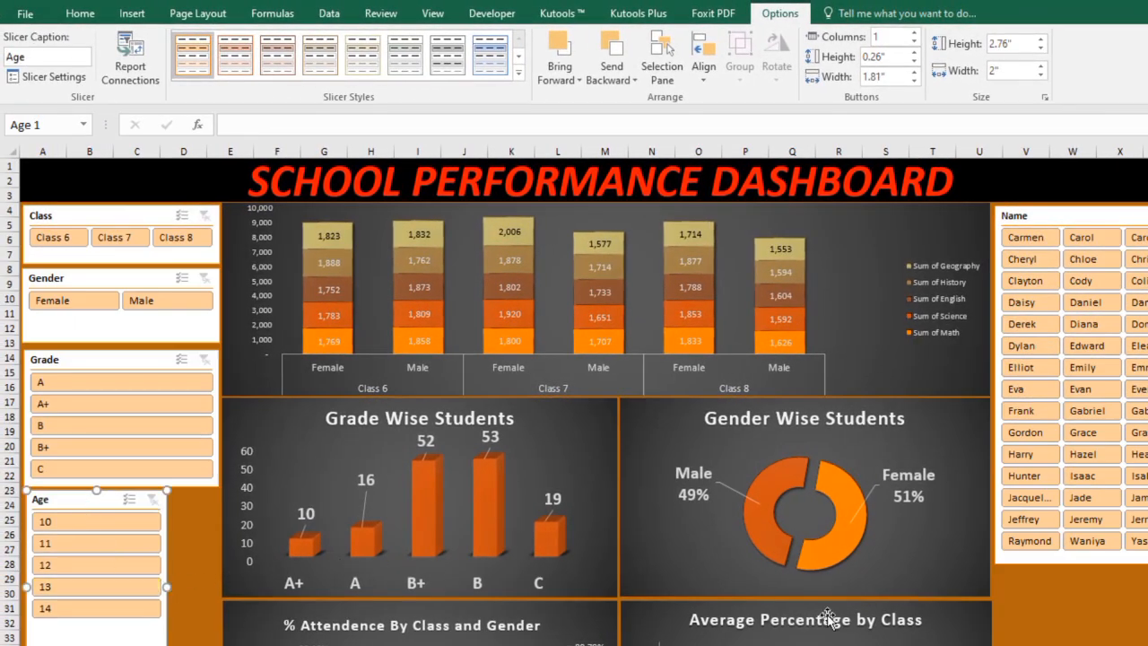
{"action": "key", "text": "Escape"}
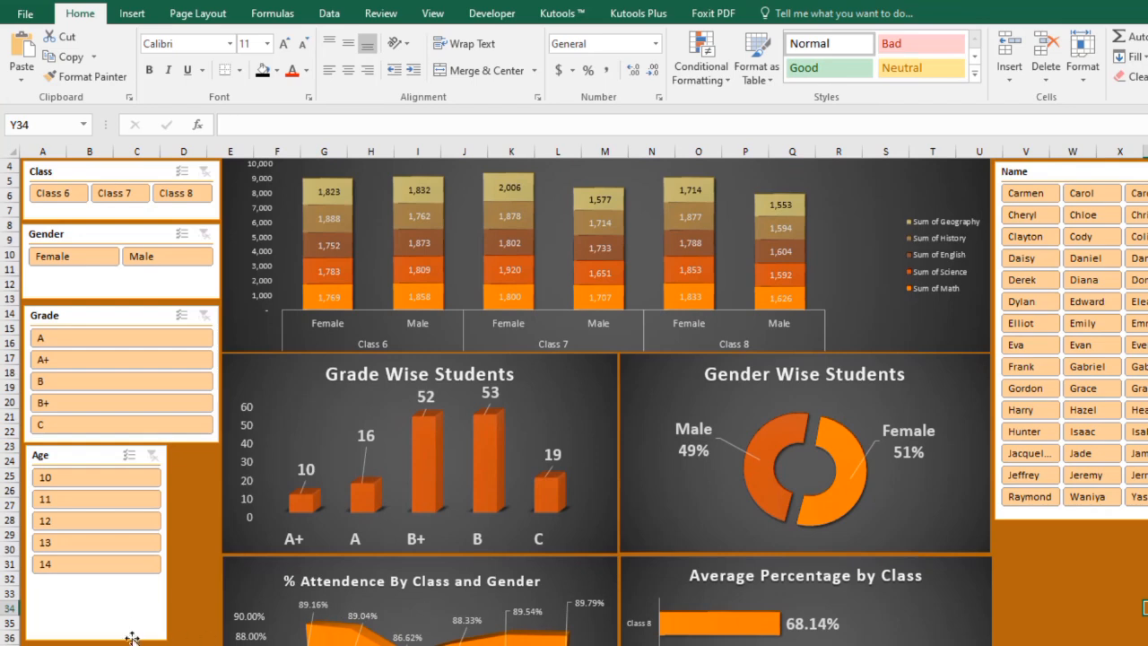
{"action": "scroll", "coordinate": [132, 637], "scroll_direction": "down", "scroll_amount": 1}
{"action": "left_click", "coordinate": [162, 596]}
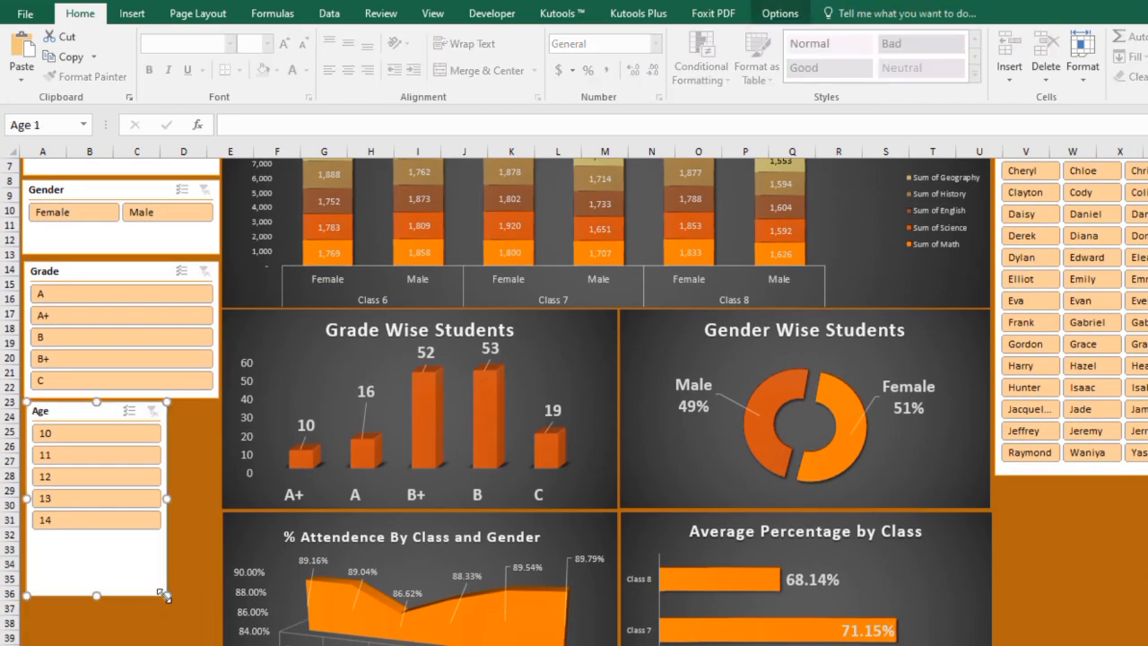
{"action": "left_click_drag", "start_coordinate": [163, 596], "coordinate": [216, 559]}
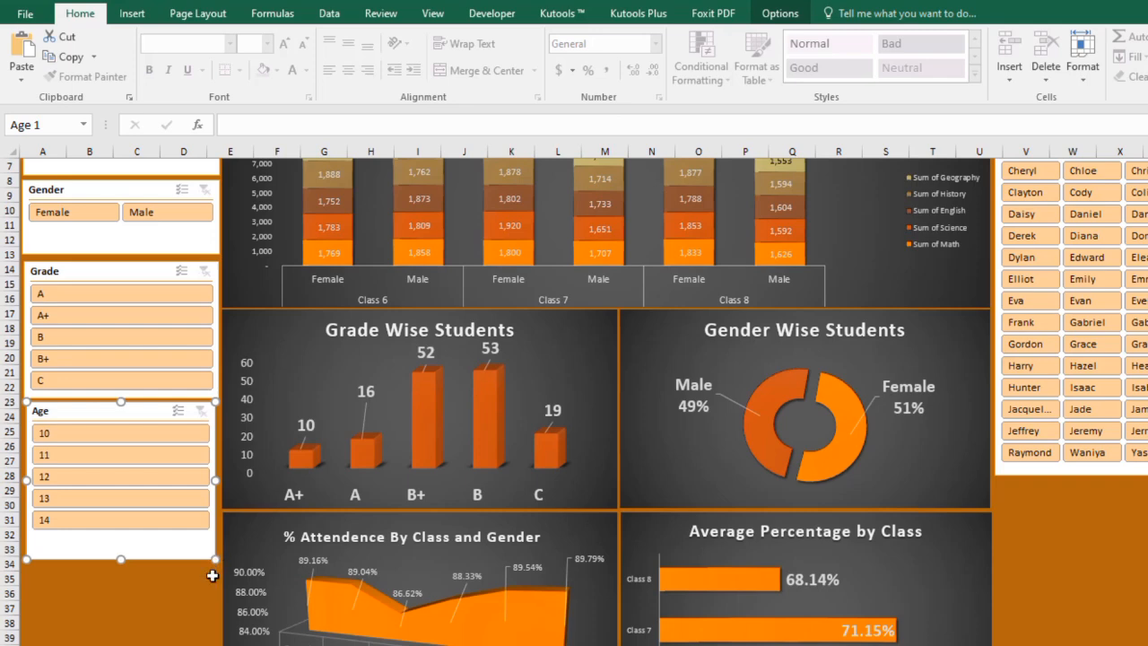
{"action": "left_click", "coordinate": [188, 588]}
{"action": "left_click", "coordinate": [128, 554]}
{"action": "left_click_drag", "start_coordinate": [120, 559], "coordinate": [128, 538]}
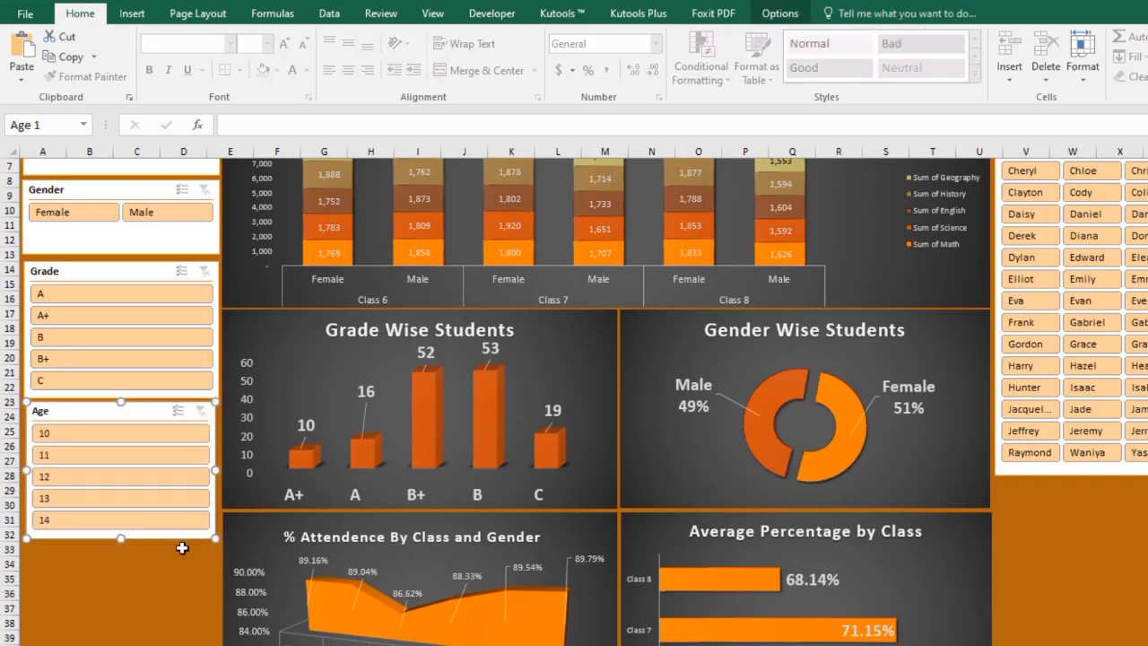
Bring the Name slicer's list back to its first entries and extend the slicer downward so that more names fit.
{"action": "left_click", "coordinate": [866, 608]}
{"action": "scroll", "coordinate": [1067, 453], "scroll_direction": "up", "scroll_amount": 3}
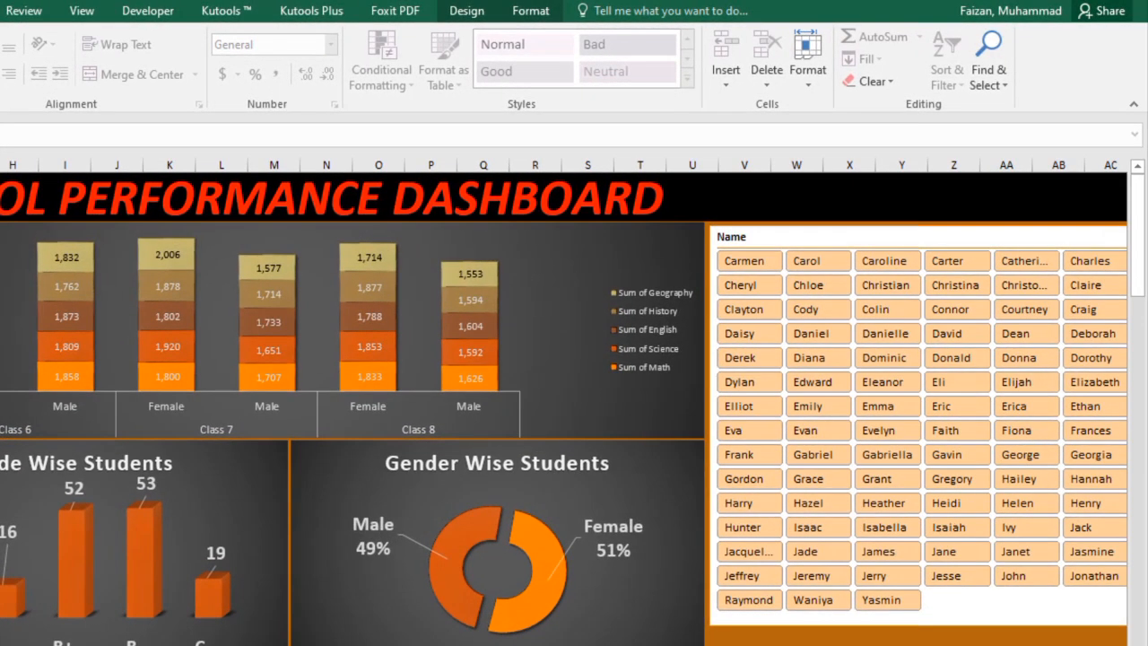
{"action": "scroll", "coordinate": [574, 404], "scroll_direction": "right", "scroll_amount": 3}
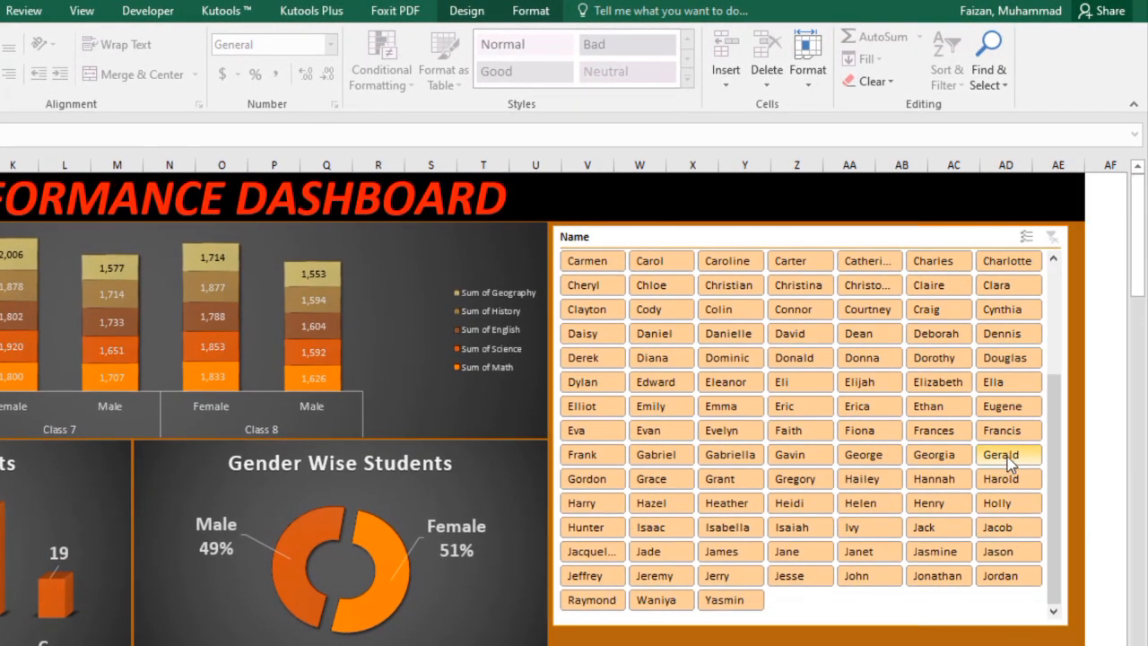
{"action": "left_click_drag", "start_coordinate": [1051, 475], "coordinate": [1056, 282]}
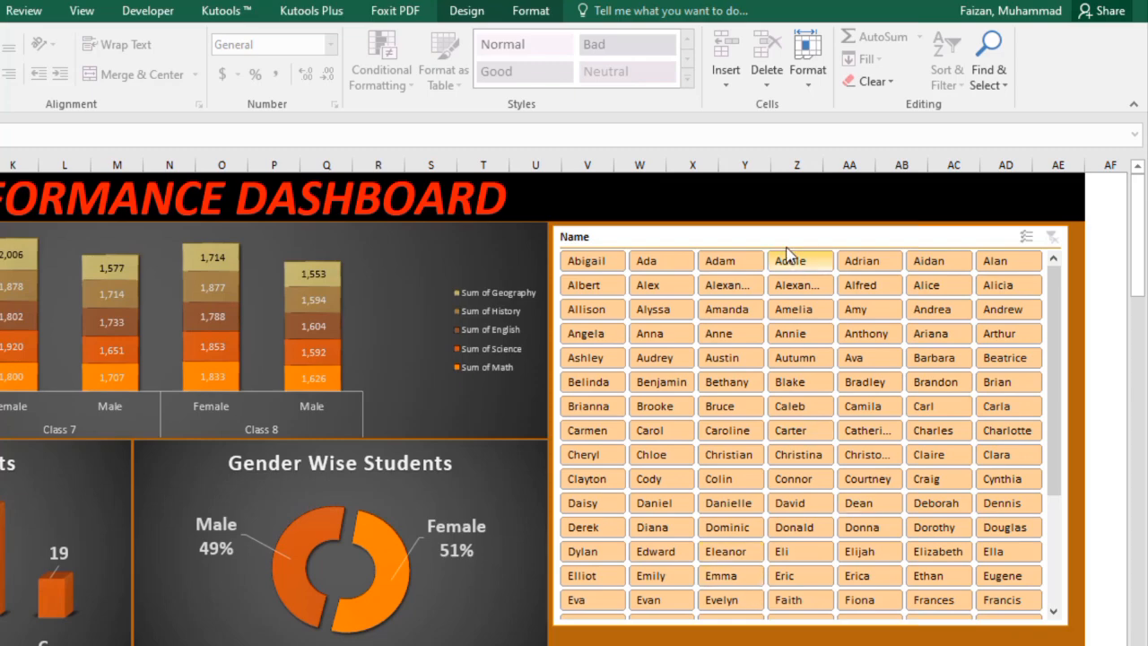
{"action": "left_click", "coordinate": [785, 242]}
{"action": "left_click_drag", "start_coordinate": [816, 602], "coordinate": [868, 642]}
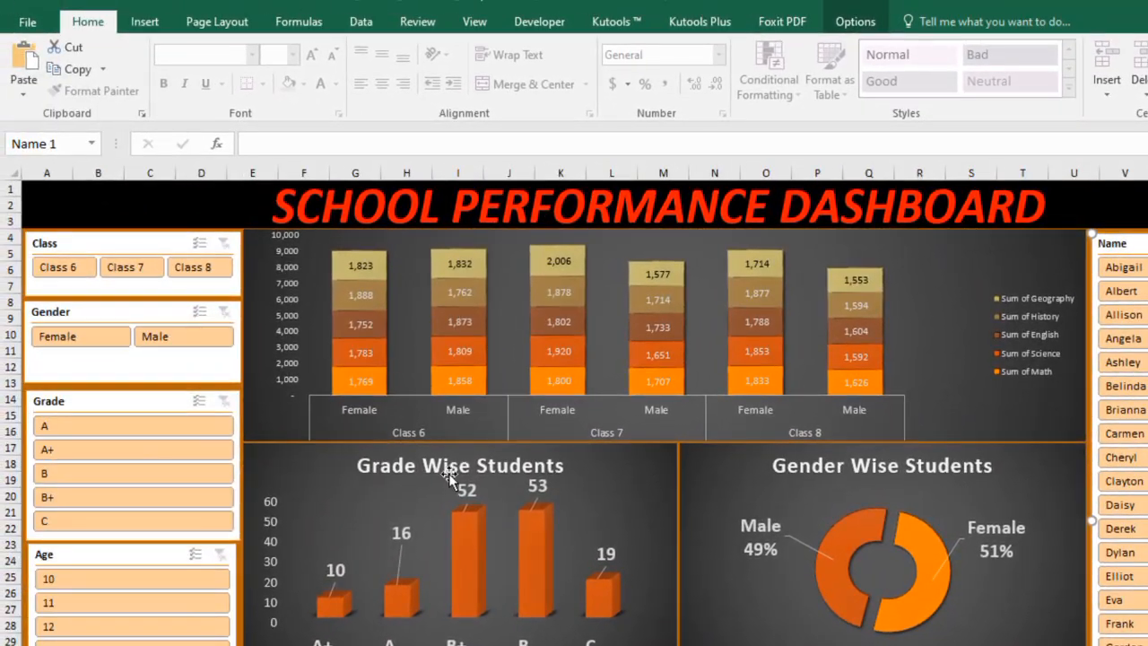
{"action": "key", "text": "Escape"}
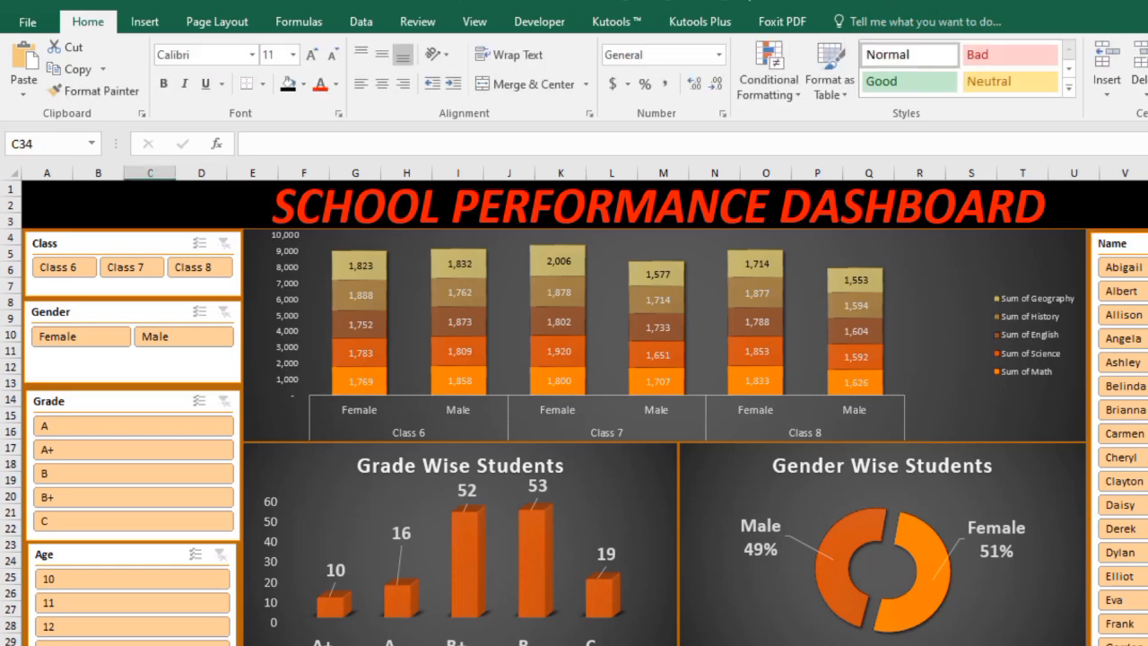
Connect the dashboard's Class slicer to PivotTable13, PivotTable15, PivotTable7 and PivotTable9 in addition to PivotTable4.
{"action": "scroll", "coordinate": [574, 404], "scroll_direction": "down", "scroll_amount": 1}
{"action": "scroll", "coordinate": [574, 403], "scroll_direction": "up", "scroll_amount": 1}
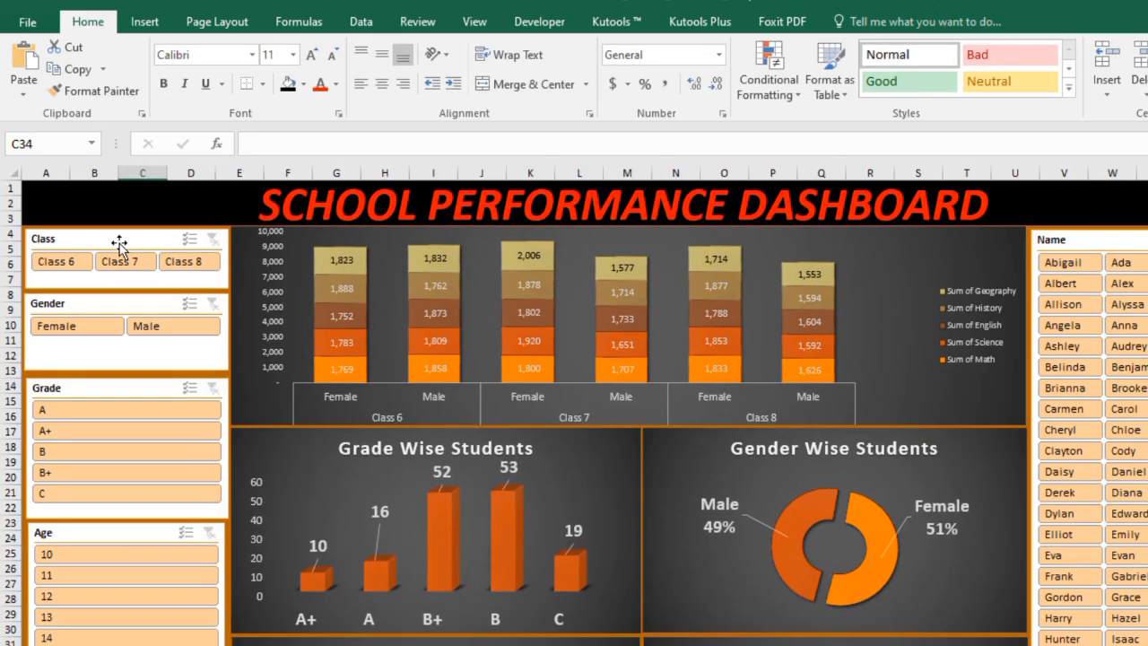
{"action": "left_click", "coordinate": [119, 244]}
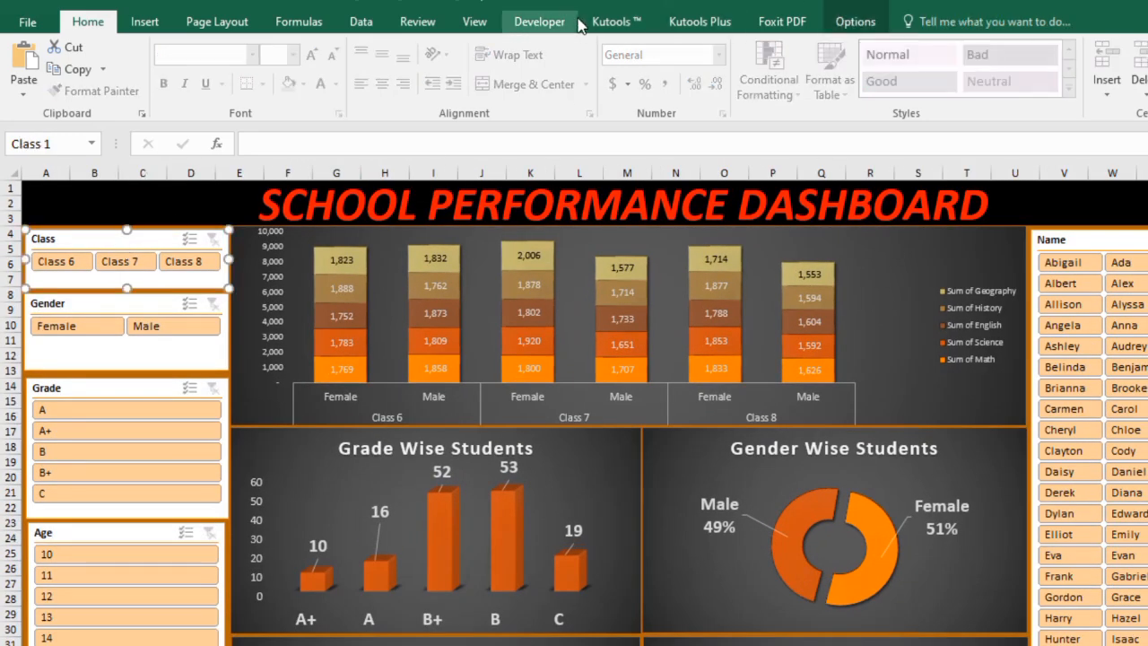
{"action": "left_click", "coordinate": [854, 22]}
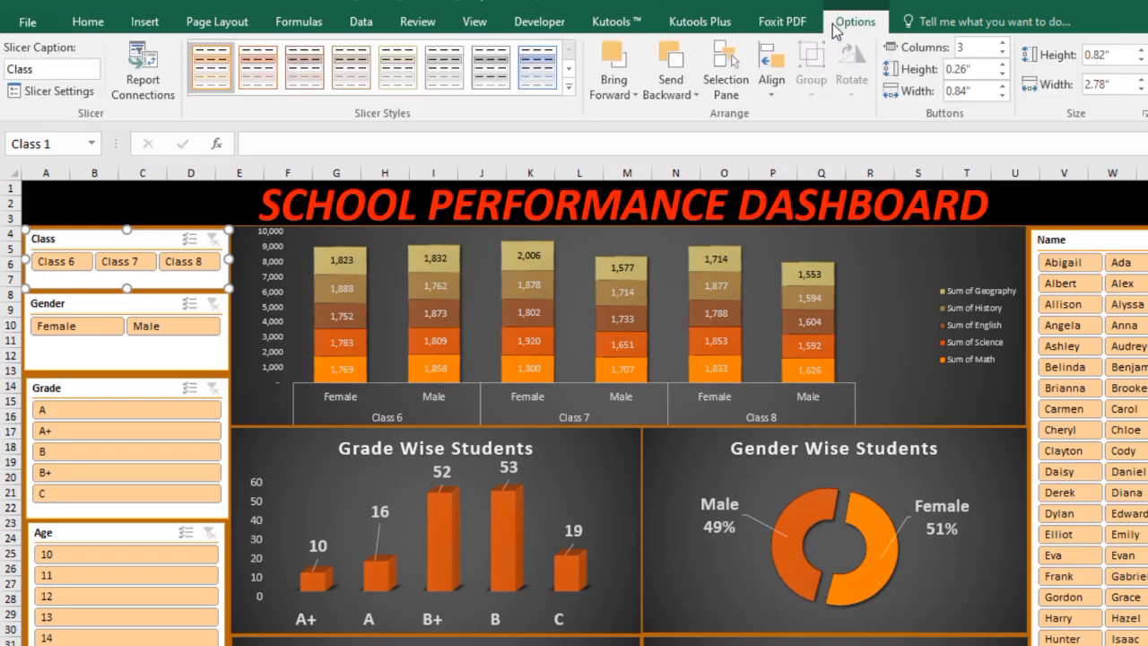
{"action": "left_click", "coordinate": [126, 86]}
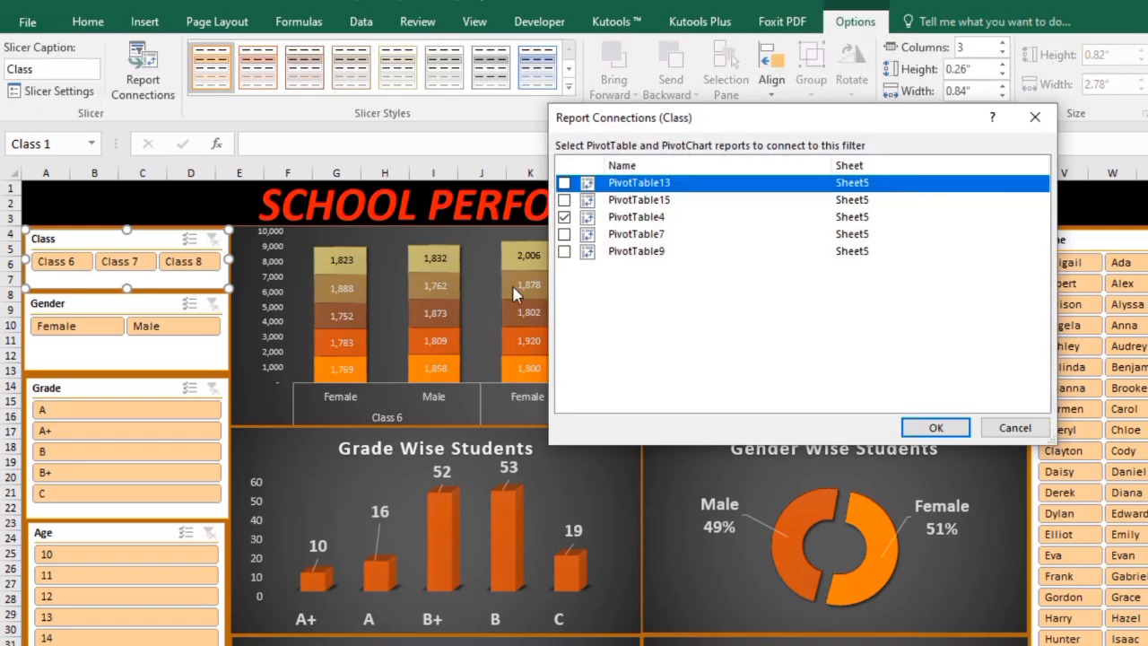
{"action": "left_click", "coordinate": [566, 201]}
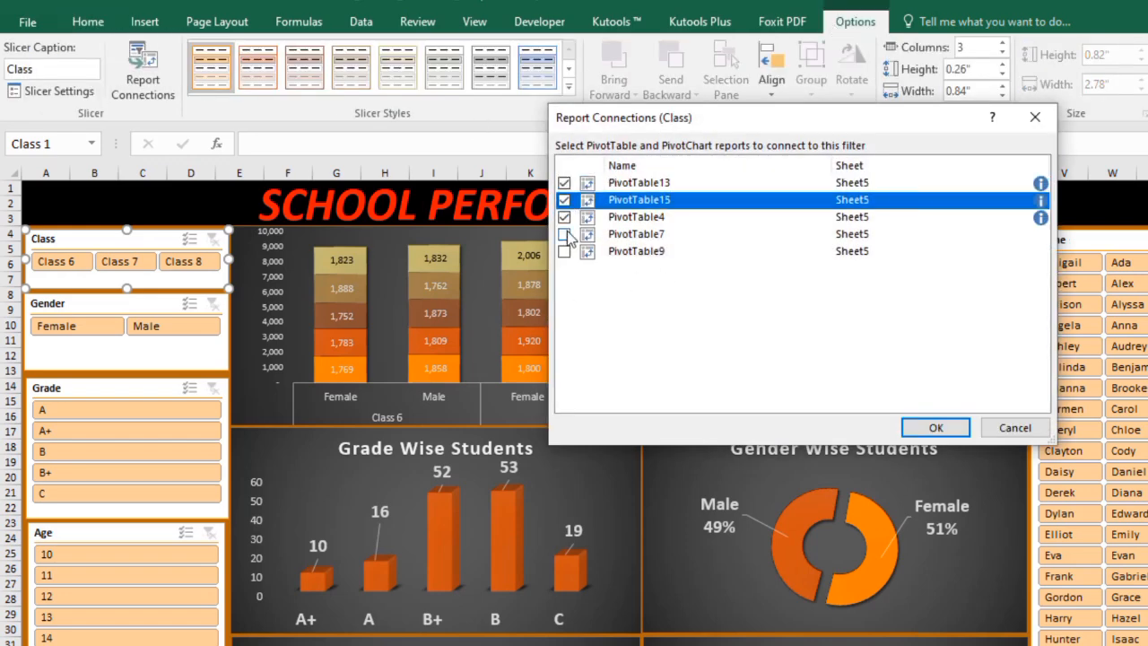
{"action": "left_click", "coordinate": [564, 234]}
{"action": "left_click", "coordinate": [563, 251]}
{"action": "key", "text": "Return"}
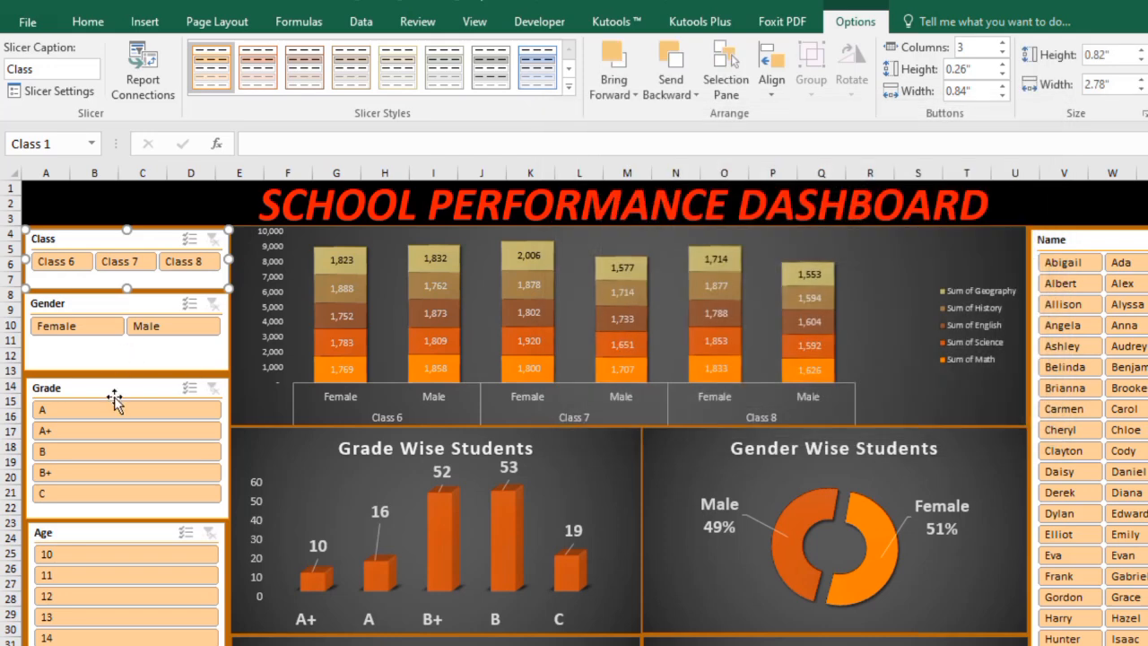
Connect the Grade slicer to PivotTable13, PivotTable15, PivotTable7 and PivotTable9 through its report connections.
{"action": "left_click", "coordinate": [115, 401]}
{"action": "left_click", "coordinate": [142, 82]}
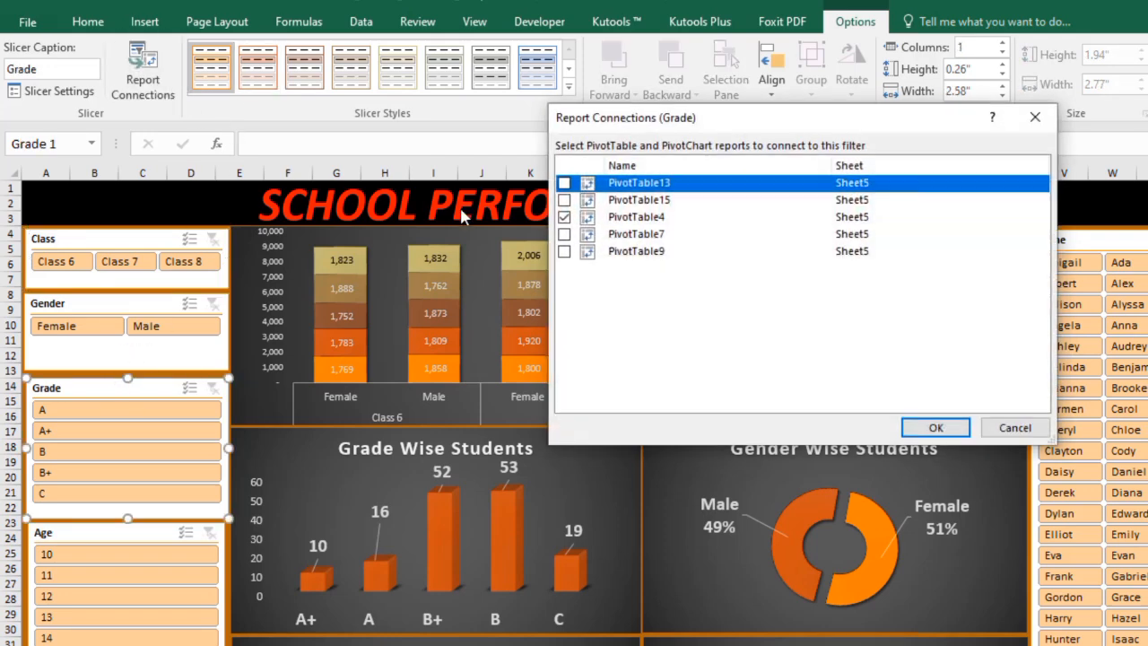
{"action": "left_click", "coordinate": [568, 201]}
{"action": "left_click", "coordinate": [564, 187]}
{"action": "left_click", "coordinate": [564, 200]}
{"action": "left_click", "coordinate": [564, 234]}
{"action": "left_click", "coordinate": [564, 251]}
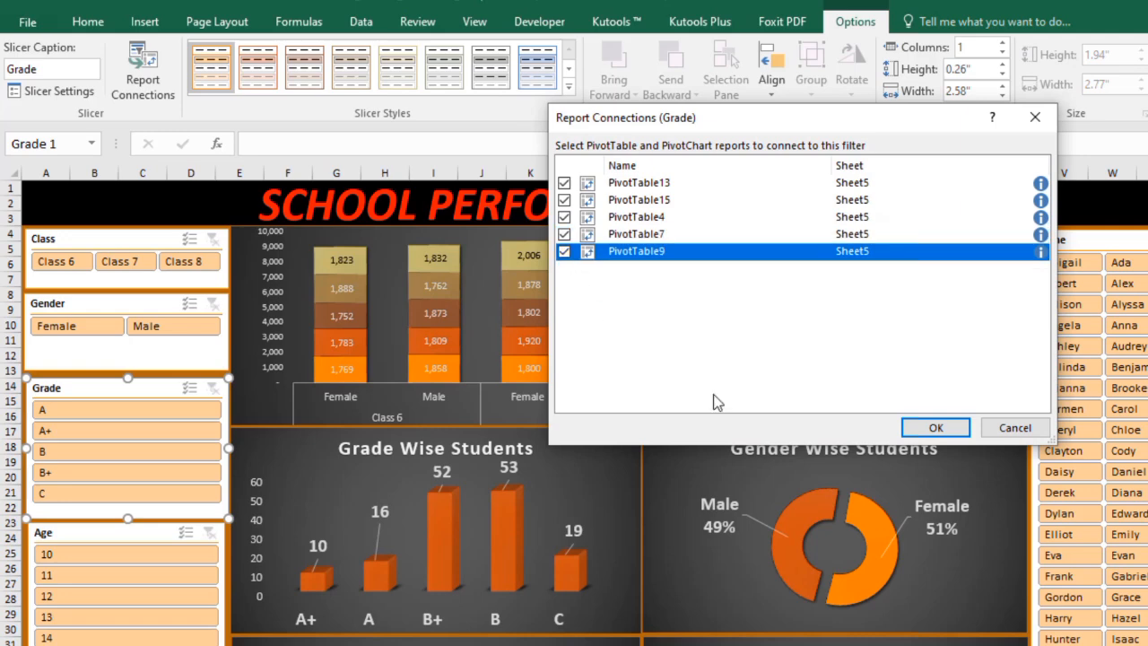
{"action": "left_click", "coordinate": [935, 429]}
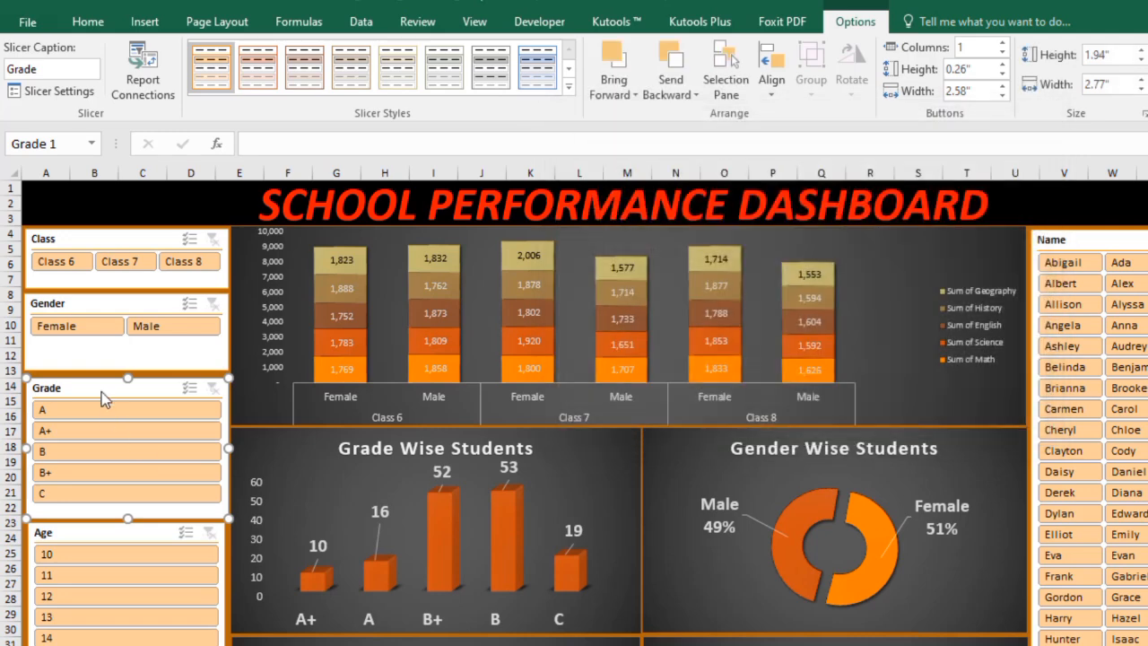
Connect the Age slicer to PivotTable13, PivotTable15, PivotTable7 and PivotTable9 through its report connections.
{"action": "left_click", "coordinate": [108, 535]}
{"action": "left_click", "coordinate": [142, 80]}
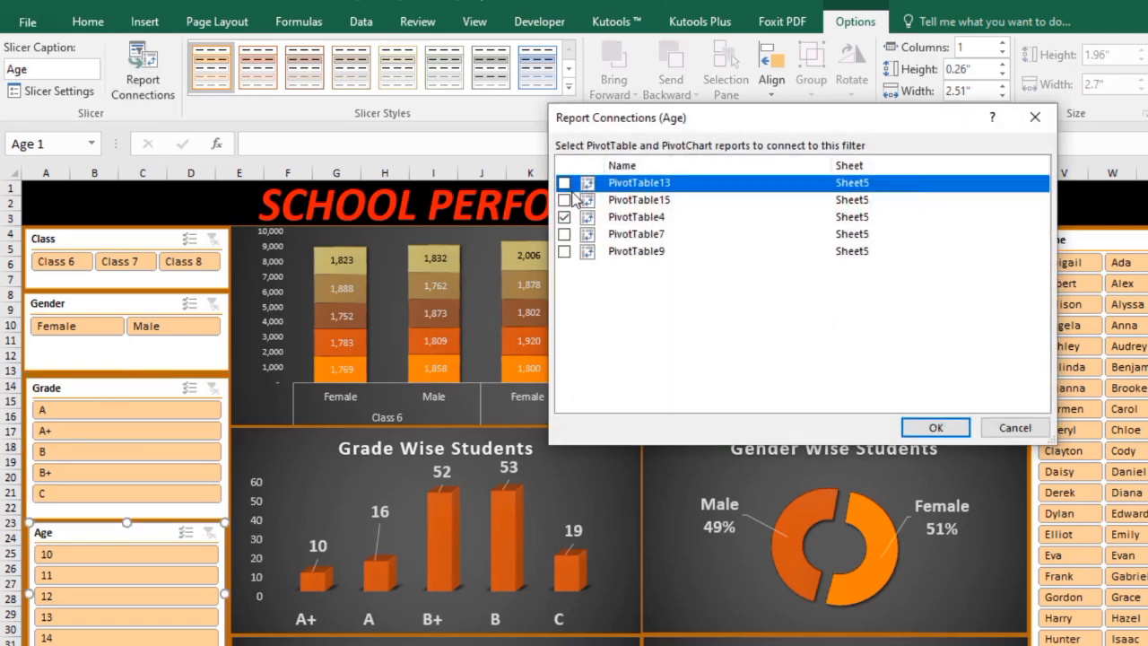
{"action": "left_click", "coordinate": [564, 200]}
{"action": "left_click", "coordinate": [570, 224]}
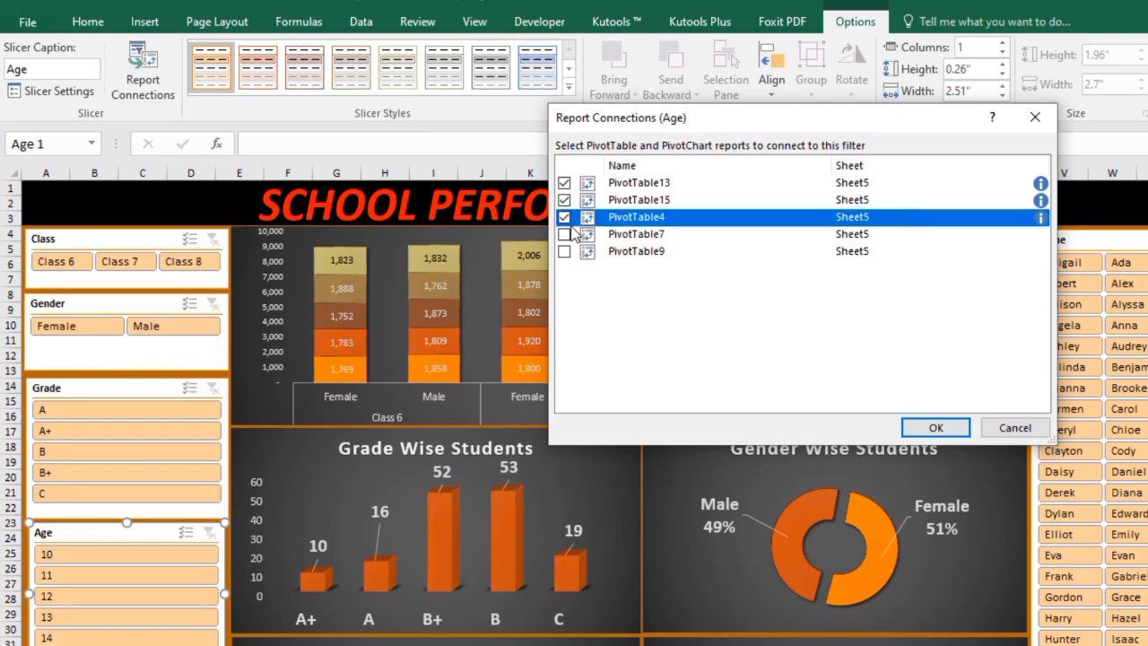
{"action": "left_click", "coordinate": [564, 234]}
{"action": "left_click", "coordinate": [564, 251]}
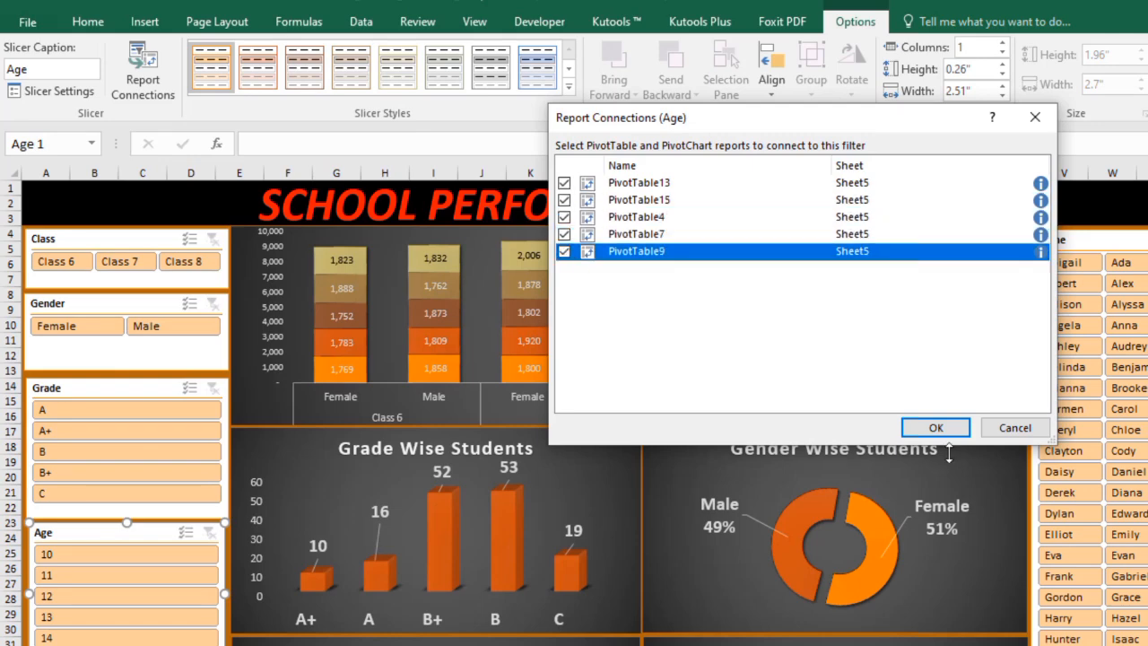
{"action": "left_click", "coordinate": [935, 428]}
Connect the Gender slicer to PivotTable13, PivotTable15, PivotTable7 and PivotTable9 through its report connections.
{"action": "left_click", "coordinate": [142, 296]}
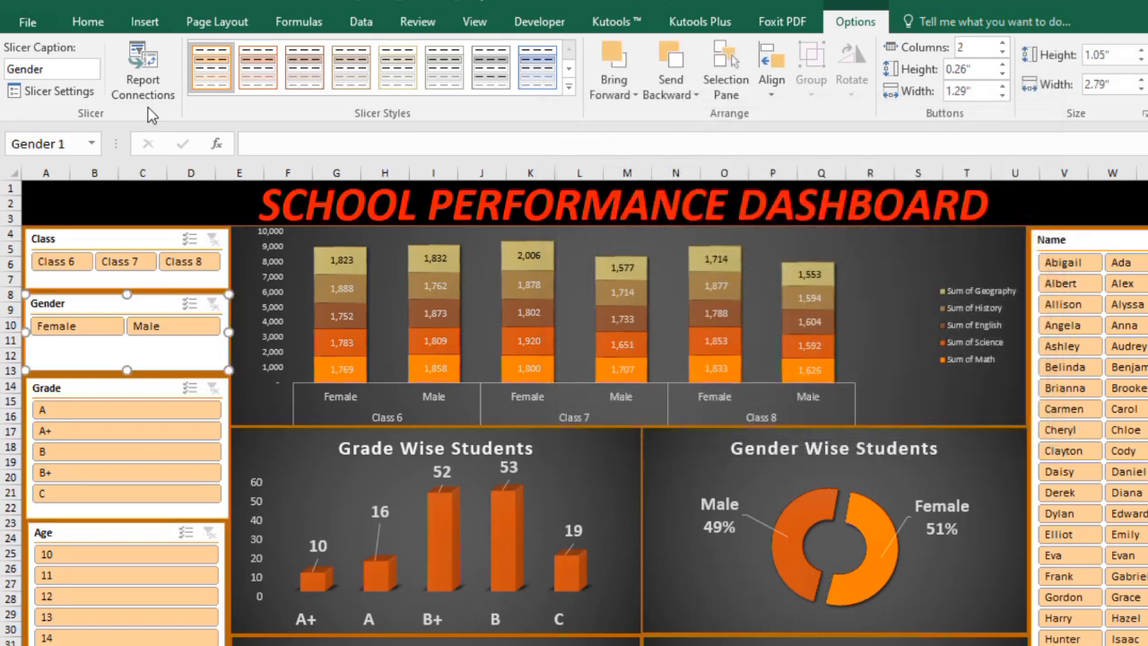
{"action": "left_click", "coordinate": [142, 81]}
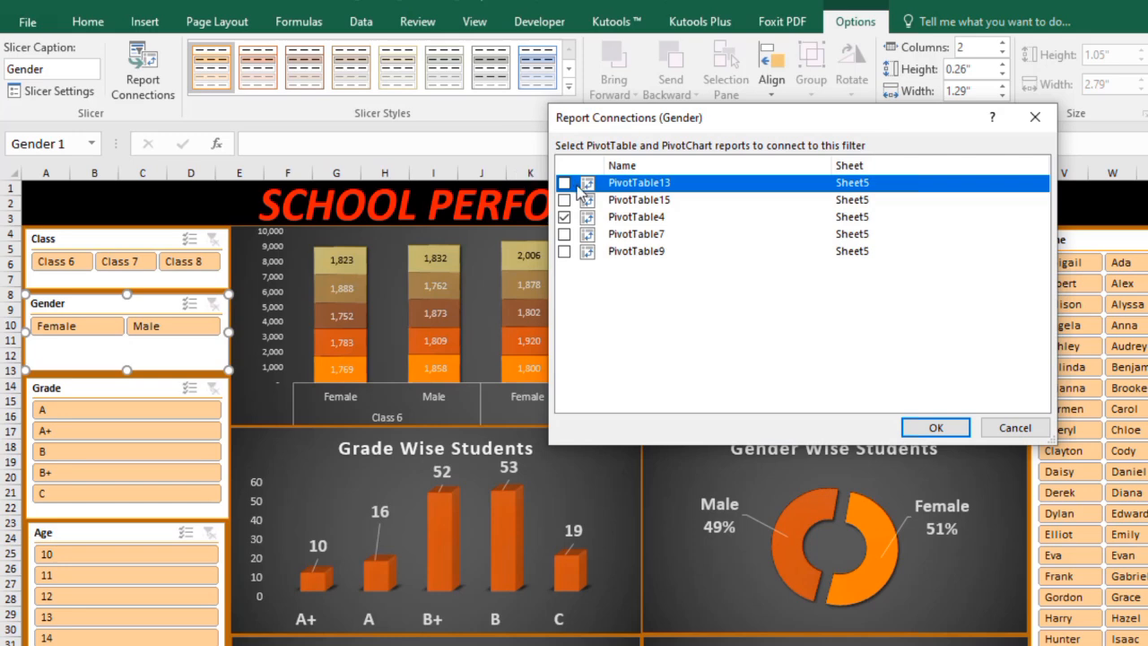
{"action": "left_click", "coordinate": [564, 200]}
{"action": "left_click", "coordinate": [564, 234]}
{"action": "left_click", "coordinate": [564, 251]}
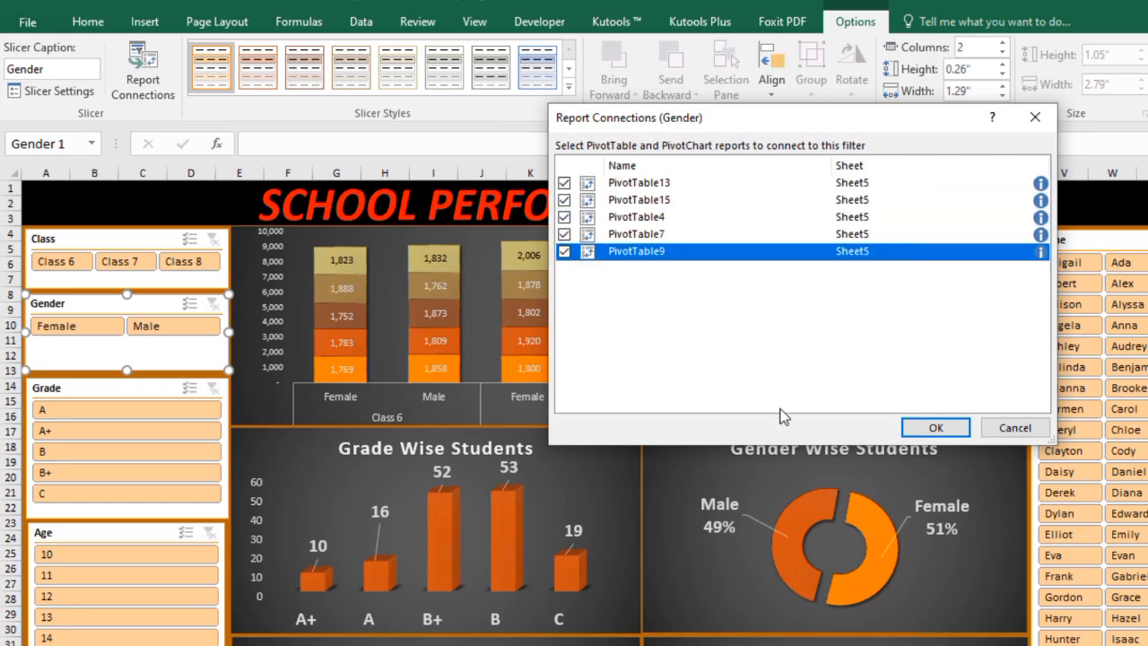
{"action": "left_click", "coordinate": [950, 430]}
Connect the Name slicer to PivotTable13, PivotTable15, PivotTable7 and PivotTable9 through its report connections.
{"action": "left_click", "coordinate": [1087, 247]}
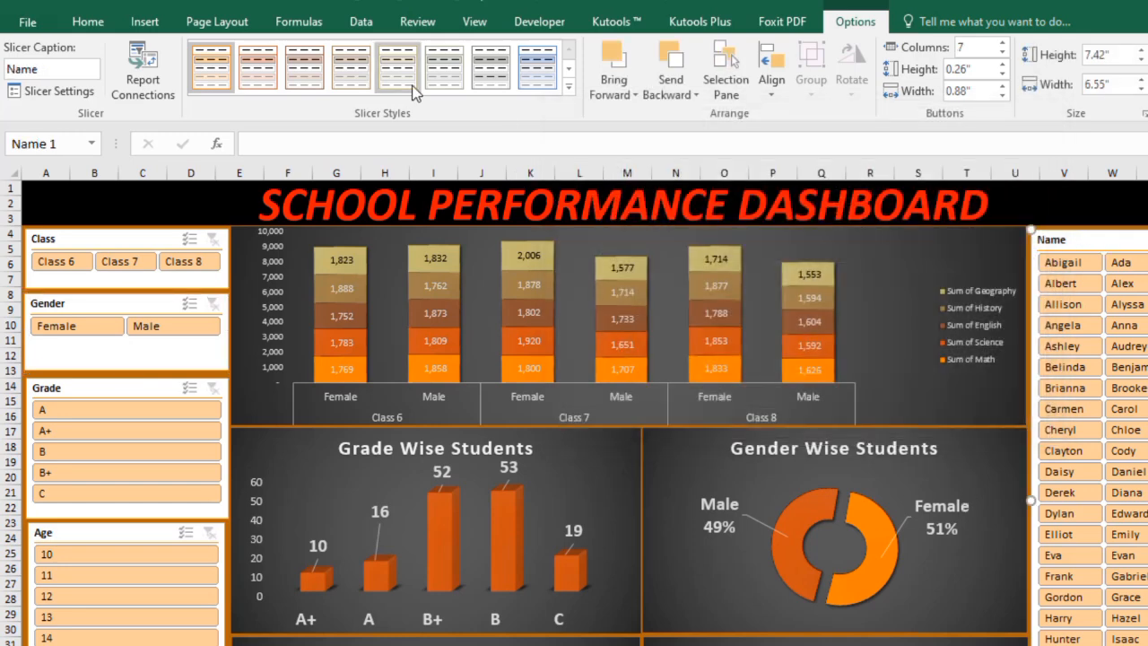
{"action": "left_click", "coordinate": [146, 67]}
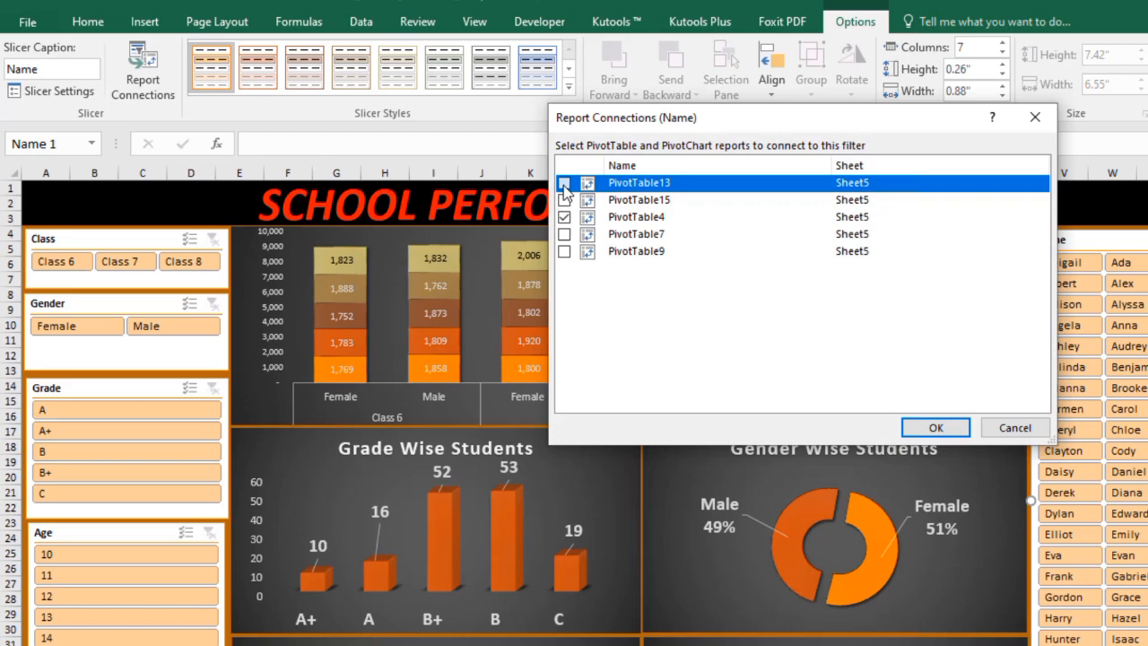
{"action": "left_click", "coordinate": [564, 183]}
{"action": "left_click", "coordinate": [564, 200]}
{"action": "left_click", "coordinate": [564, 234]}
{"action": "left_click", "coordinate": [564, 251]}
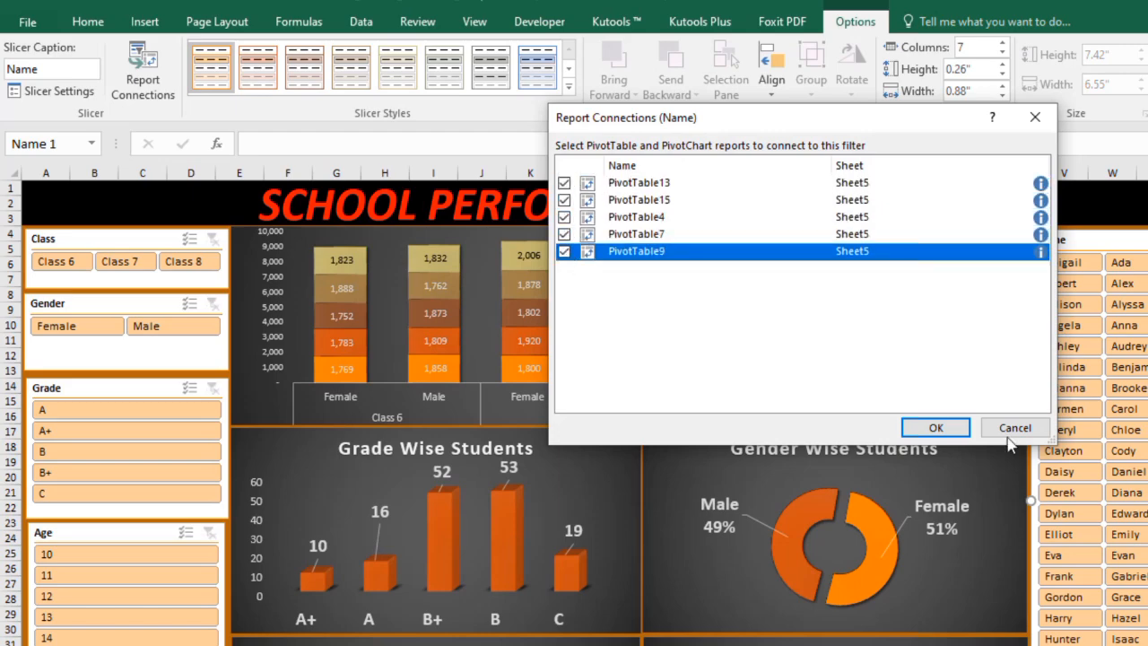
{"action": "left_click", "coordinate": [935, 428]}
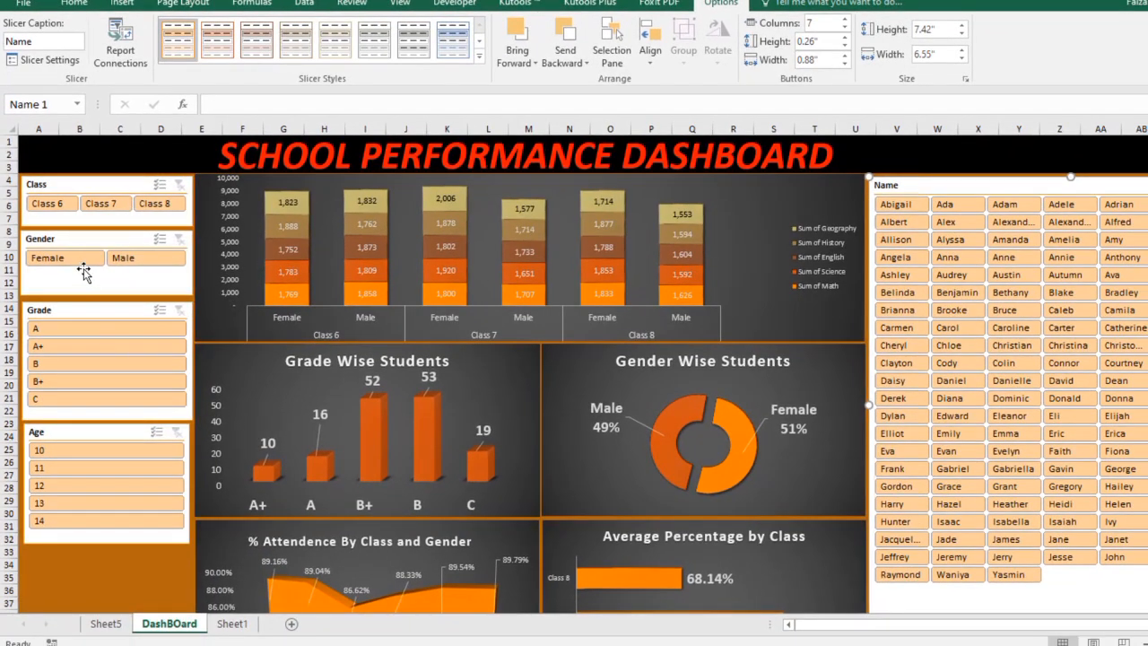
Check that all charts respond to the Gender slicer by filtering to Female and to Male, and clear the filter.
{"action": "left_click", "coordinate": [82, 263]}
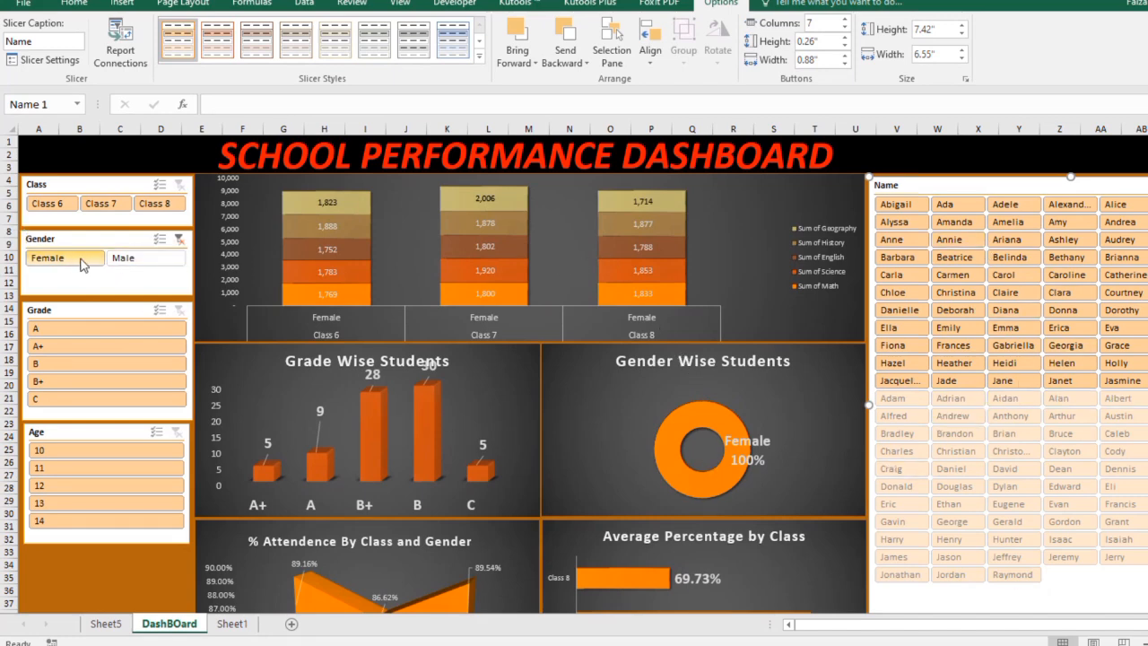
{"action": "left_click", "coordinate": [125, 258]}
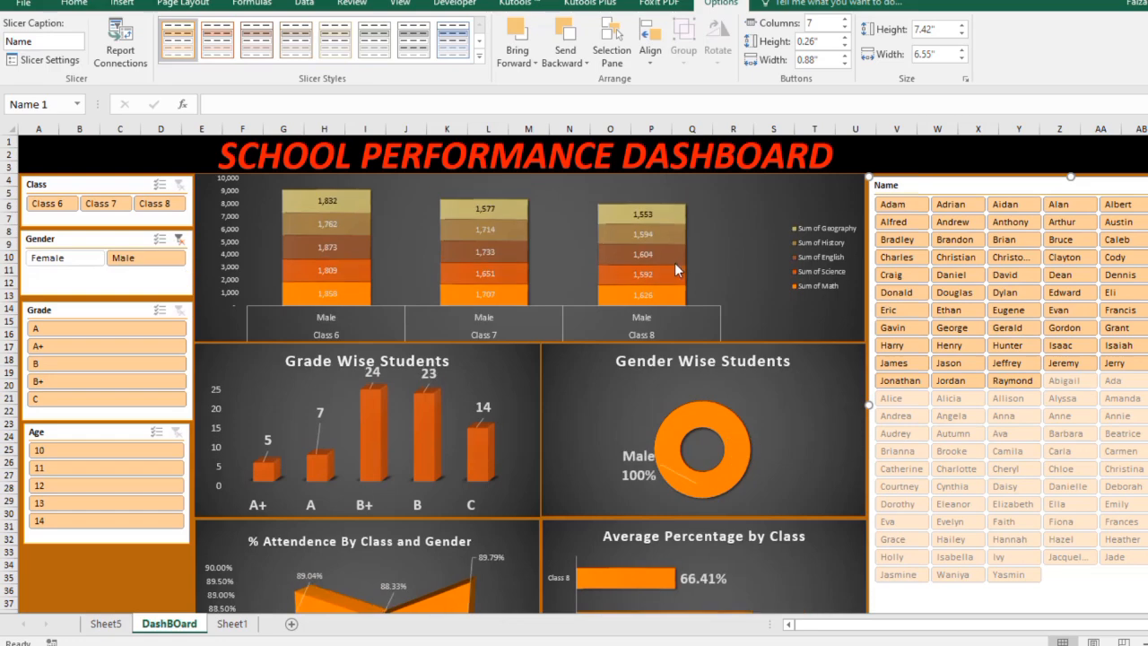
{"action": "scroll", "coordinate": [574, 376], "scroll_direction": "down", "scroll_amount": 2}
{"action": "scroll", "coordinate": [574, 377], "scroll_direction": "up", "scroll_amount": 2}
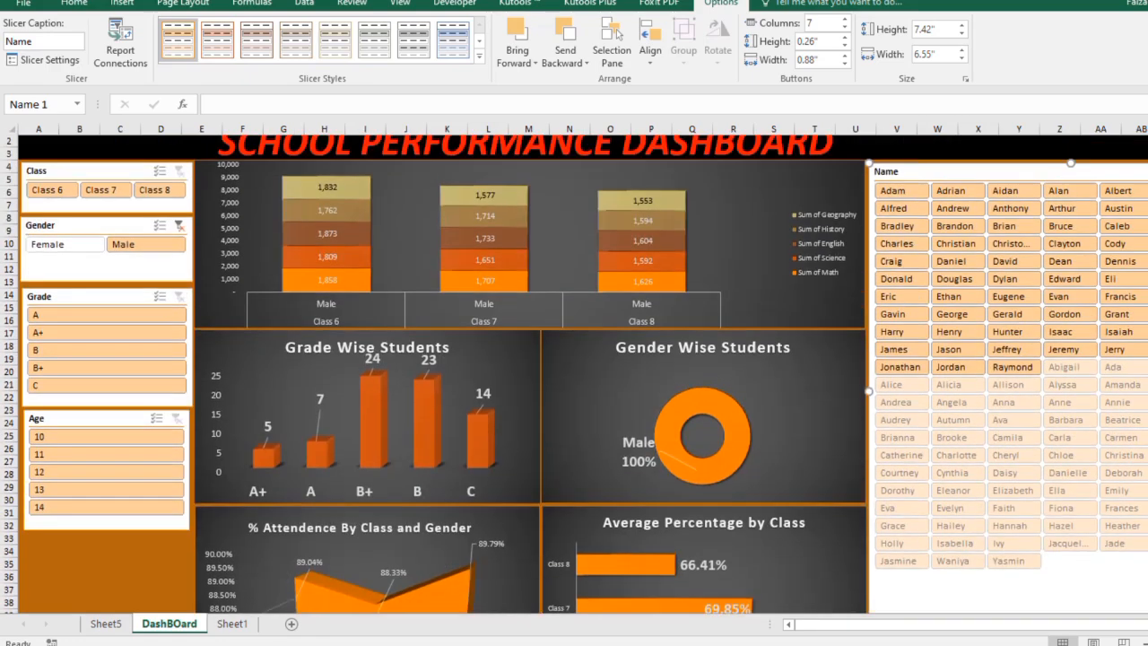
{"action": "scroll", "coordinate": [574, 377], "scroll_direction": "down", "scroll_amount": 1}
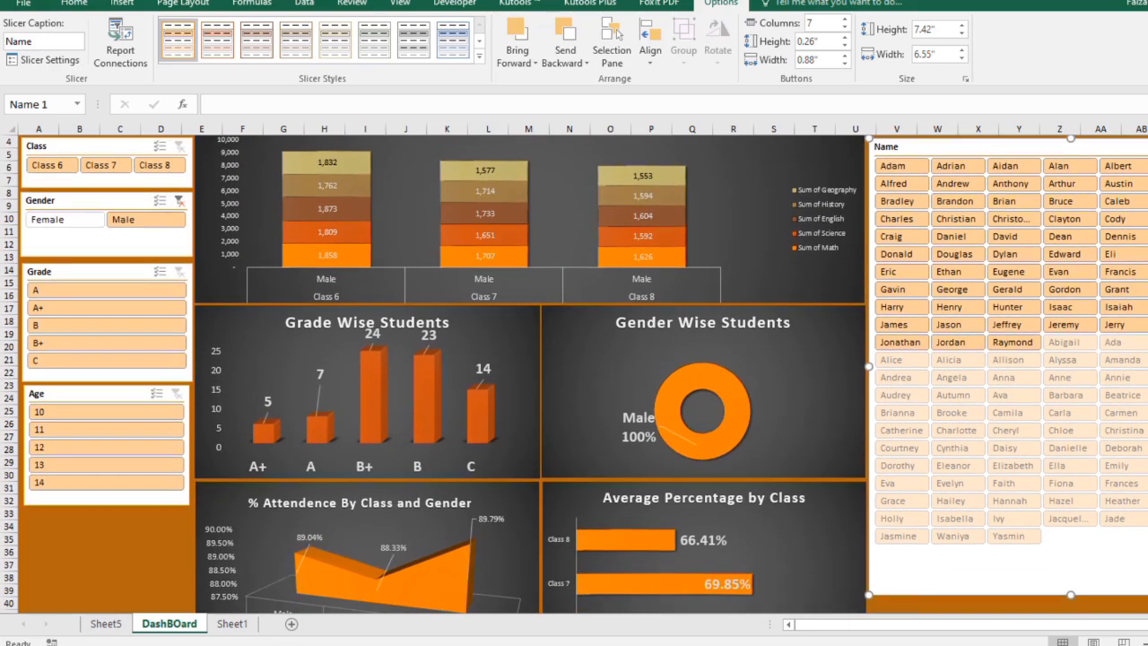
{"action": "left_click", "coordinate": [178, 200]}
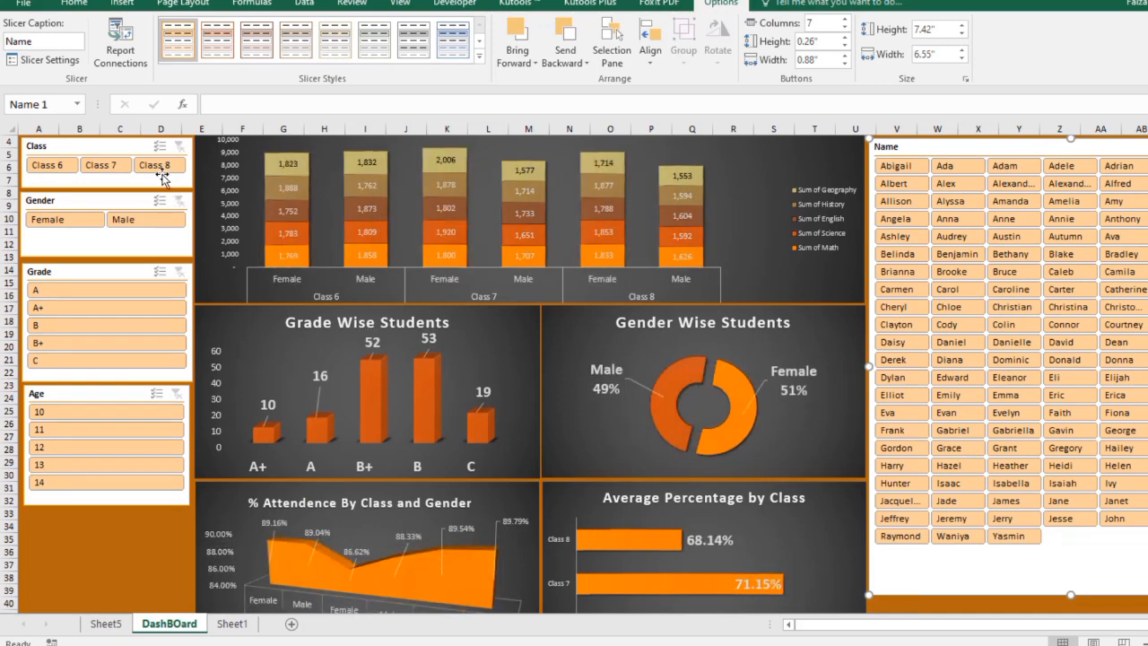
Check the charts against the Class slicer by filtering to different classes, including Class 8 and Class 7, and clear the filter.
{"action": "left_click", "coordinate": [161, 177]}
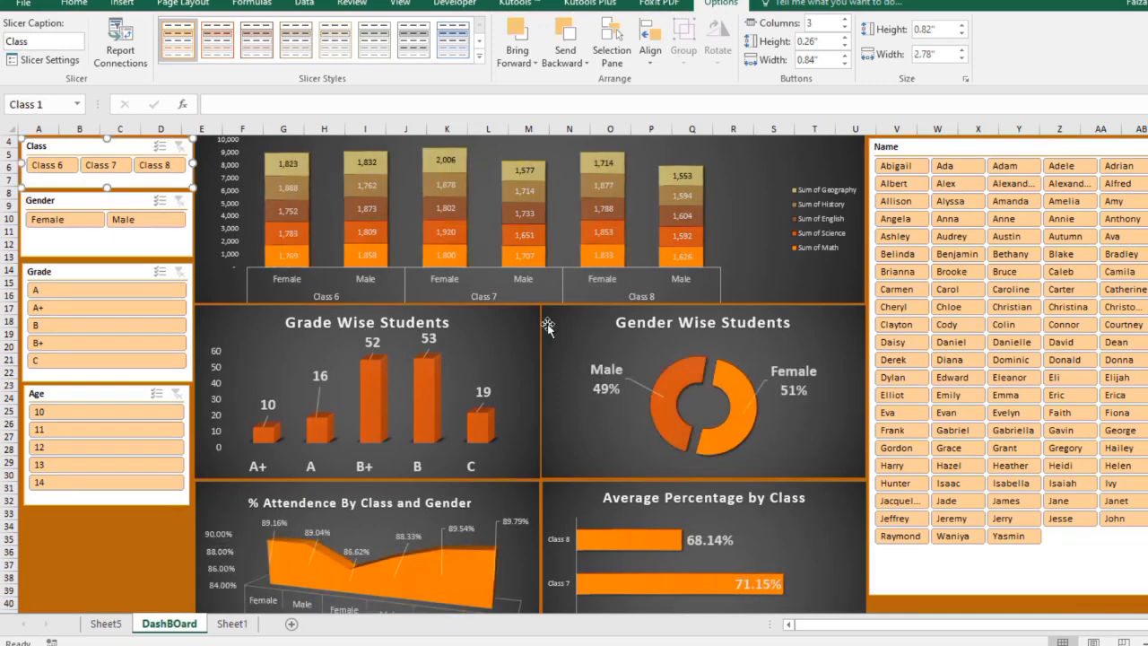
{"action": "scroll", "coordinate": [157, 170], "scroll_direction": "up", "scroll_amount": 1}
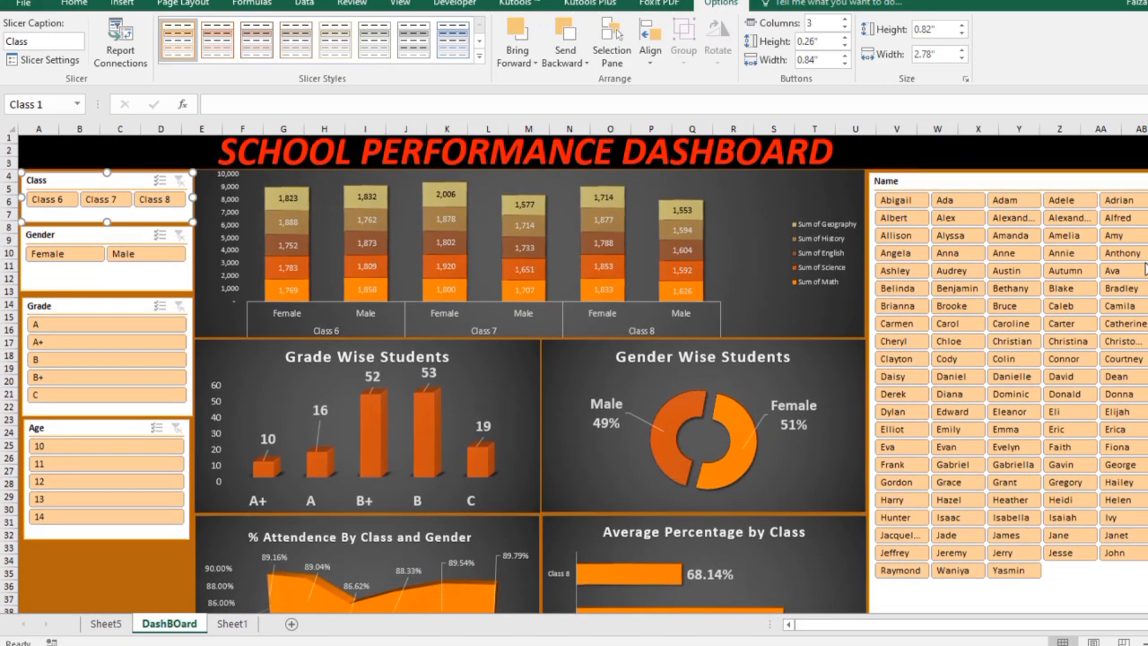
{"action": "left_click", "coordinate": [158, 190]}
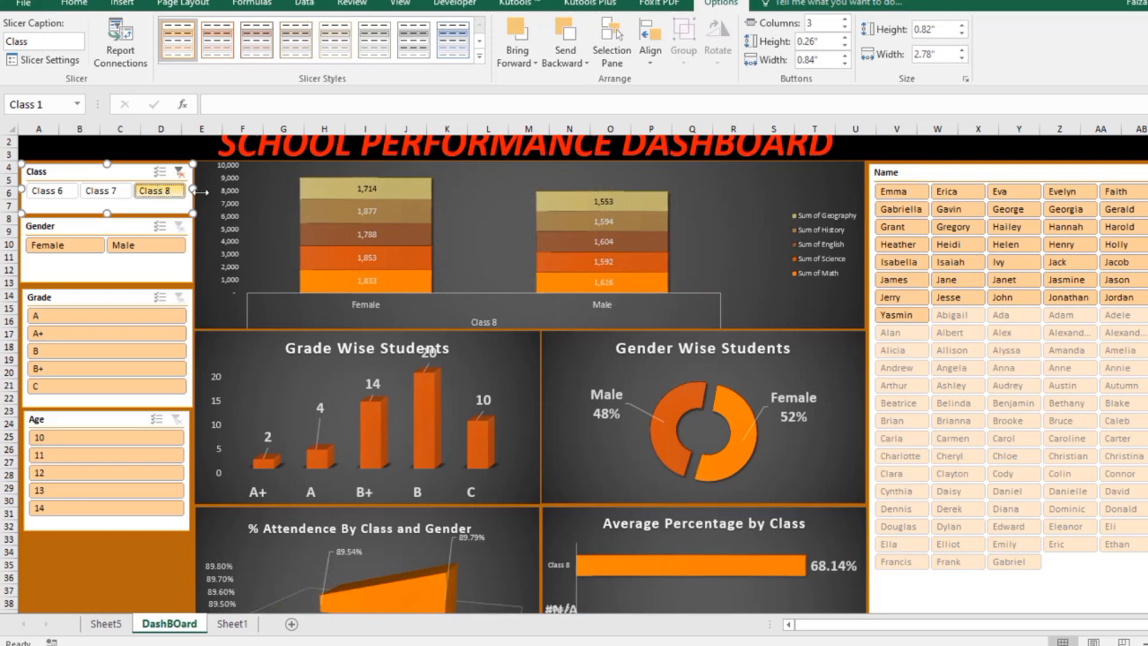
{"action": "left_click", "coordinate": [97, 191]}
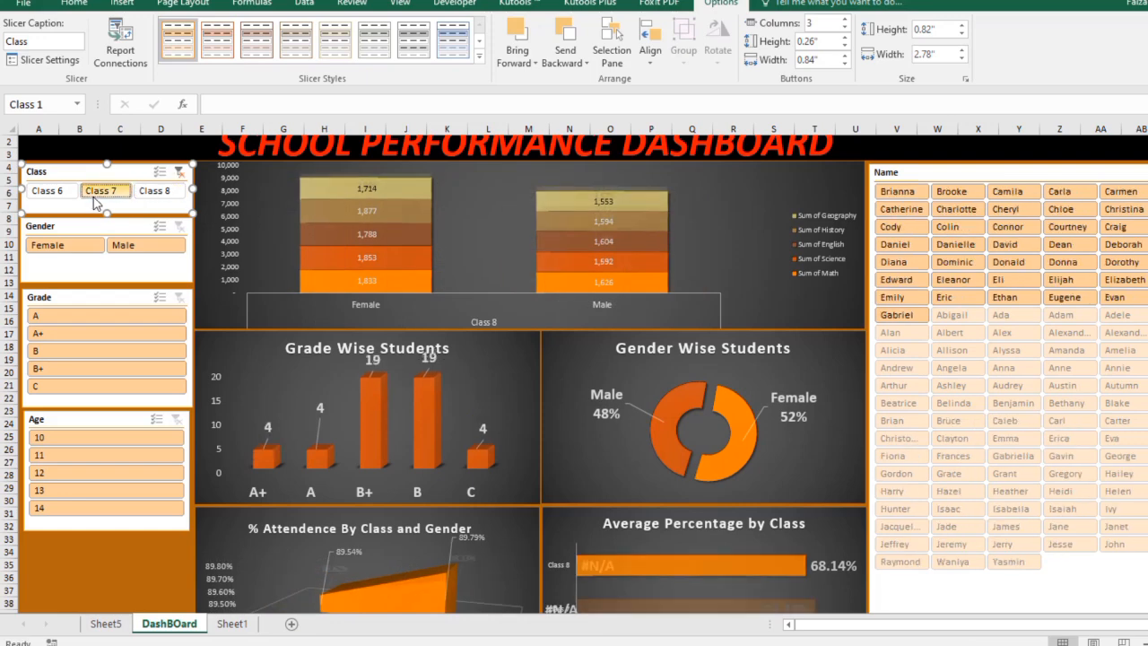
{"action": "left_click", "coordinate": [65, 191]}
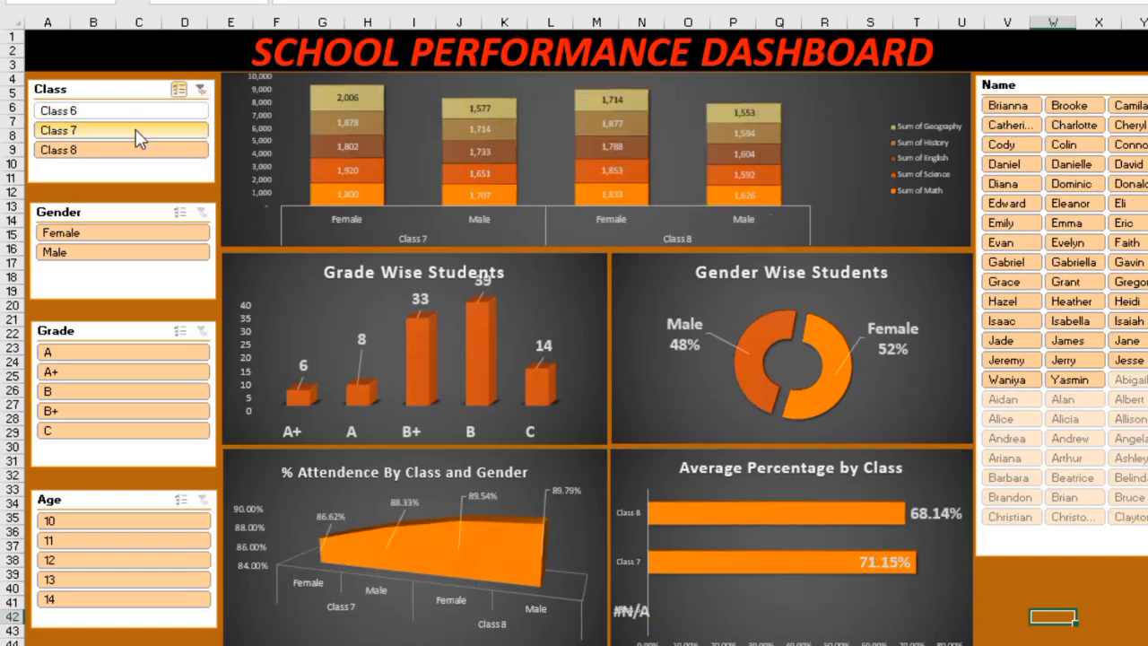
{"action": "left_click", "coordinate": [99, 151]}
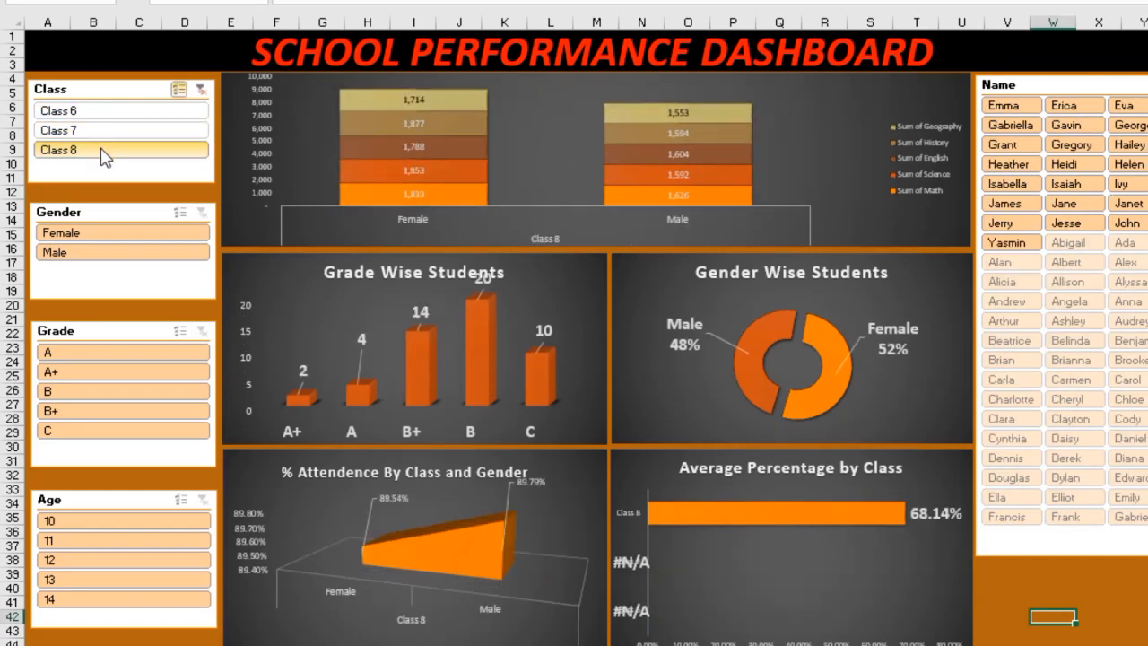
{"action": "left_click", "coordinate": [200, 89]}
Filter the dashboard to Female and to Male in turn, and clear the Gender filter.
{"action": "left_click", "coordinate": [103, 235]}
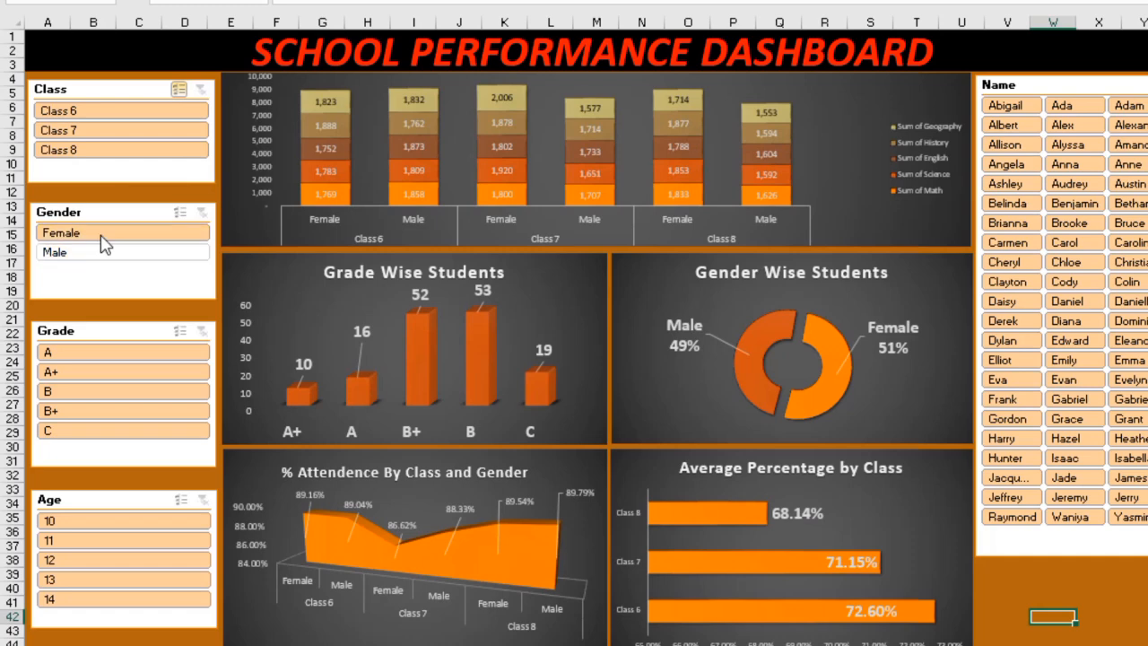
{"action": "left_click", "coordinate": [106, 252]}
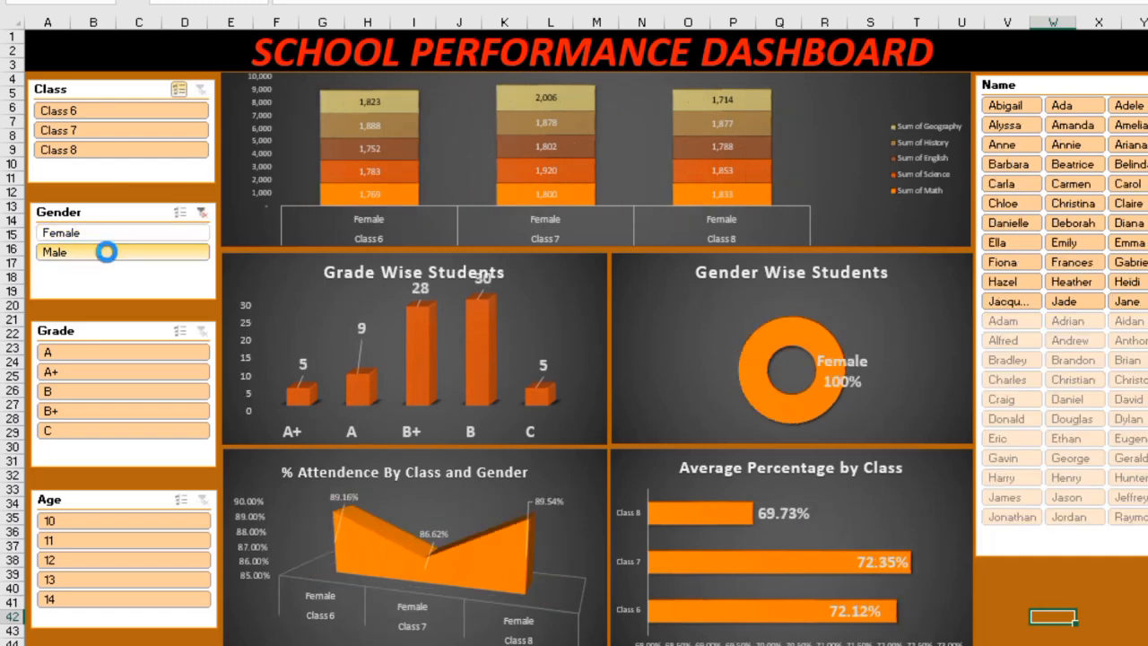
{"action": "left_click", "coordinate": [200, 212]}
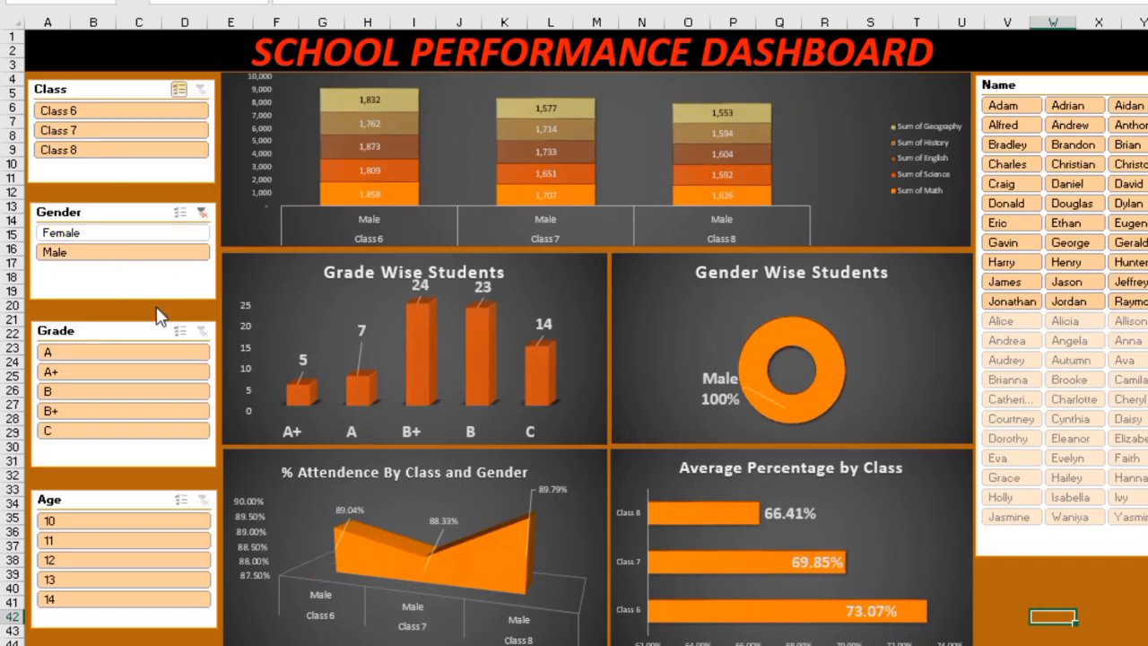
Check that the charts respond to the Grade slicer by filtering to A+, A and C in turn, and clear the filter.
{"action": "left_click", "coordinate": [117, 374]}
{"action": "left_click", "coordinate": [128, 350]}
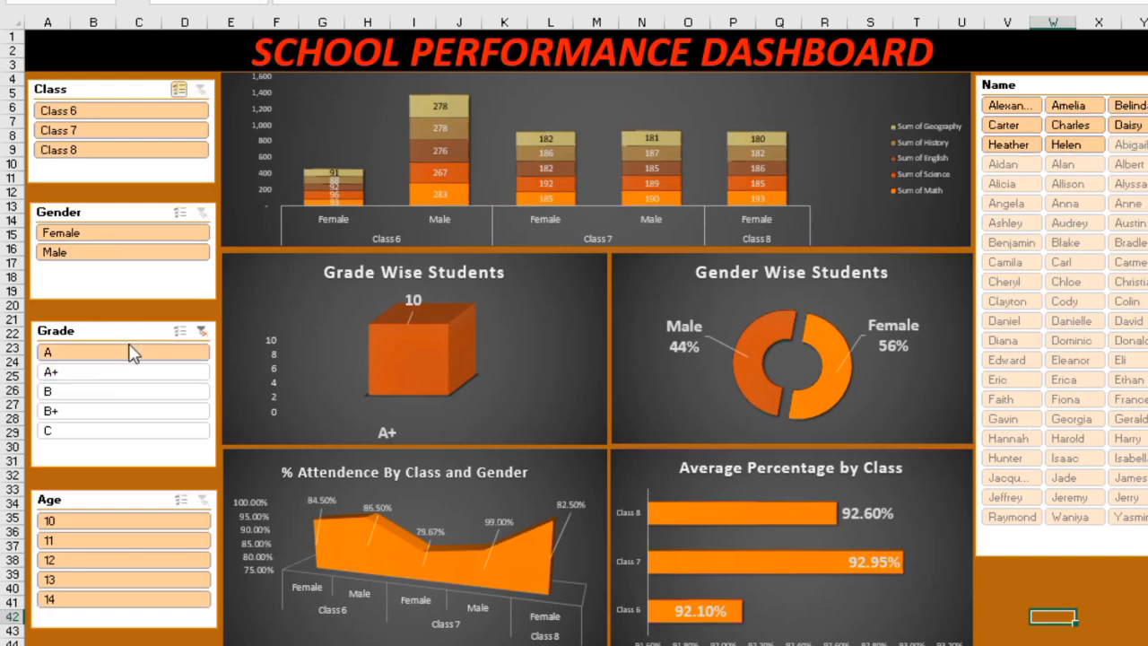
{"action": "left_click", "coordinate": [204, 329]}
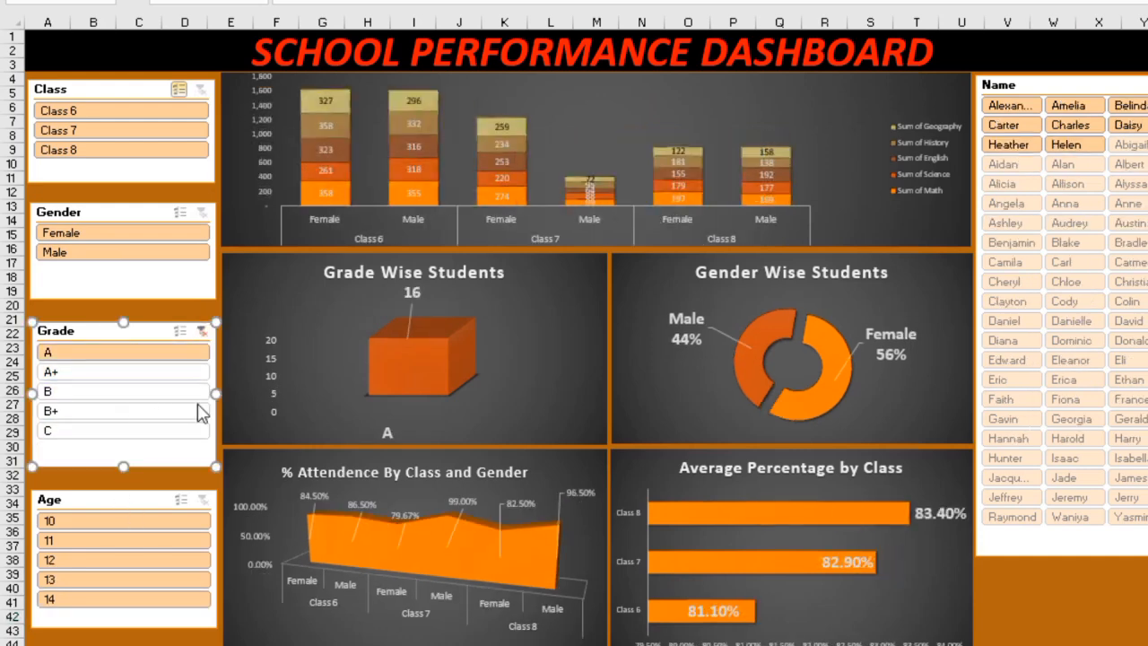
{"action": "left_click", "coordinate": [141, 430]}
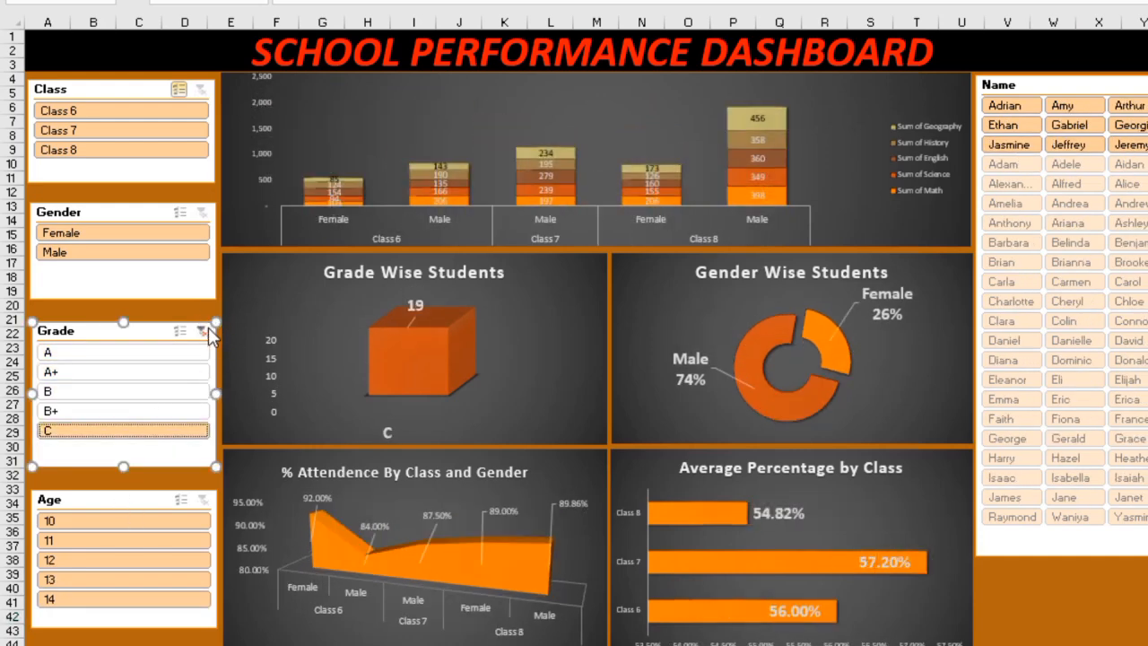
{"action": "left_click", "coordinate": [202, 331]}
Check the charts against the Age slicer by filtering to ages 10, 12 and 14 in turn, and clear the filter.
{"action": "left_click", "coordinate": [90, 520]}
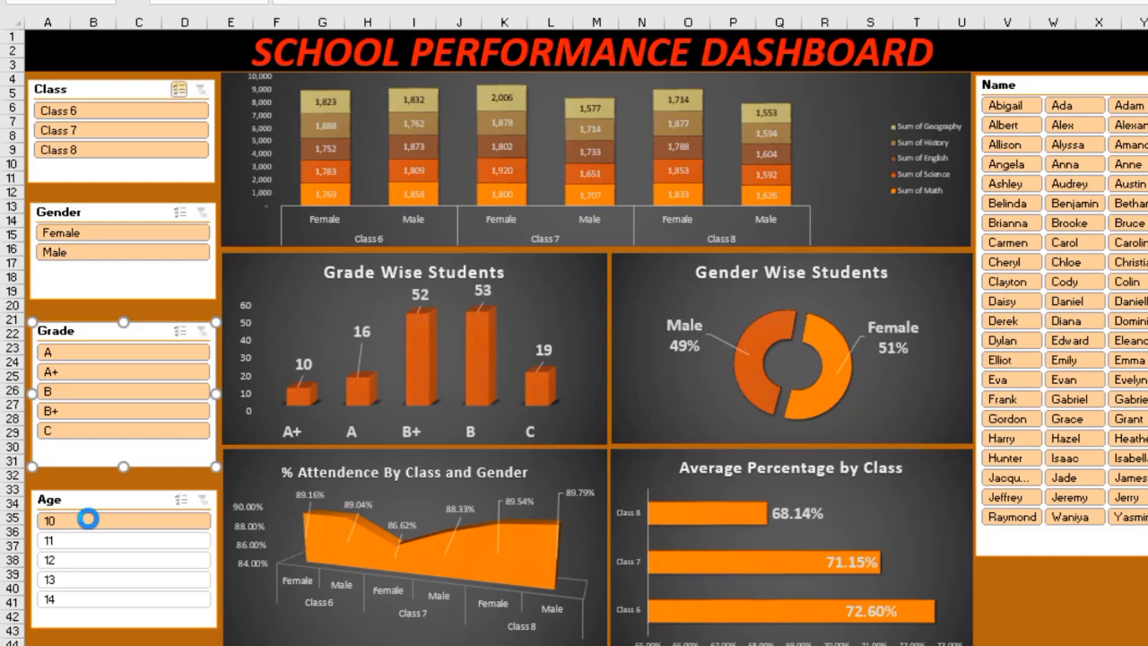
{"action": "left_click", "coordinate": [120, 565]}
{"action": "left_click", "coordinate": [122, 595]}
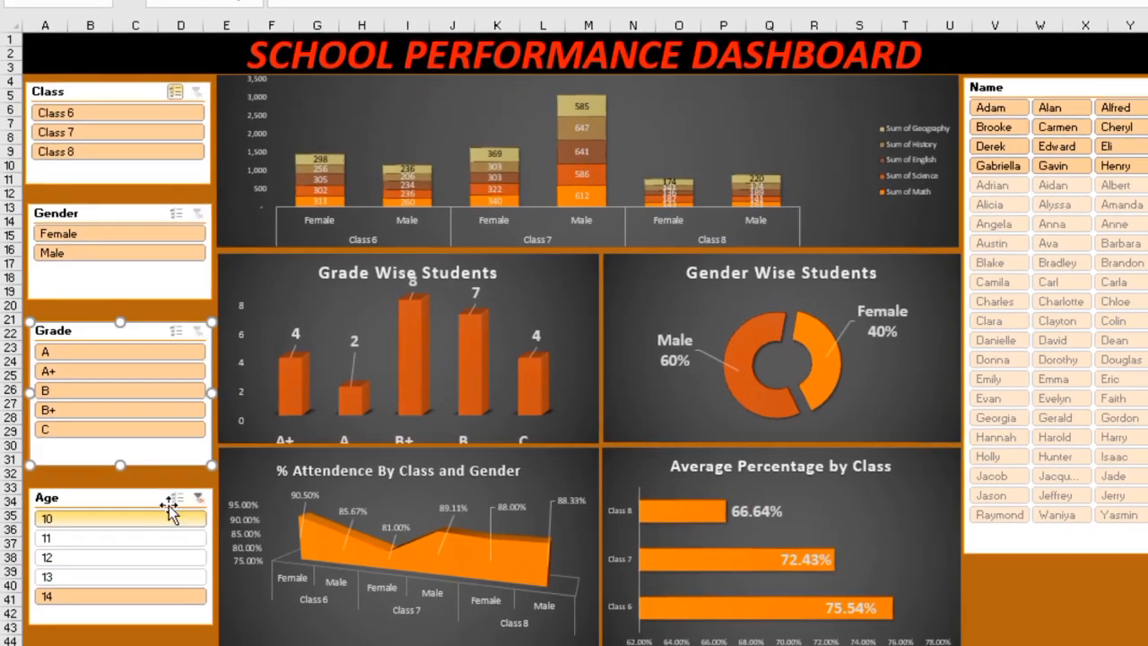
{"action": "left_click", "coordinate": [199, 498]}
Check that the charts respond to the Name slicer by filtering to several individual students in turn, and clear the filter.
{"action": "left_click", "coordinate": [929, 180]}
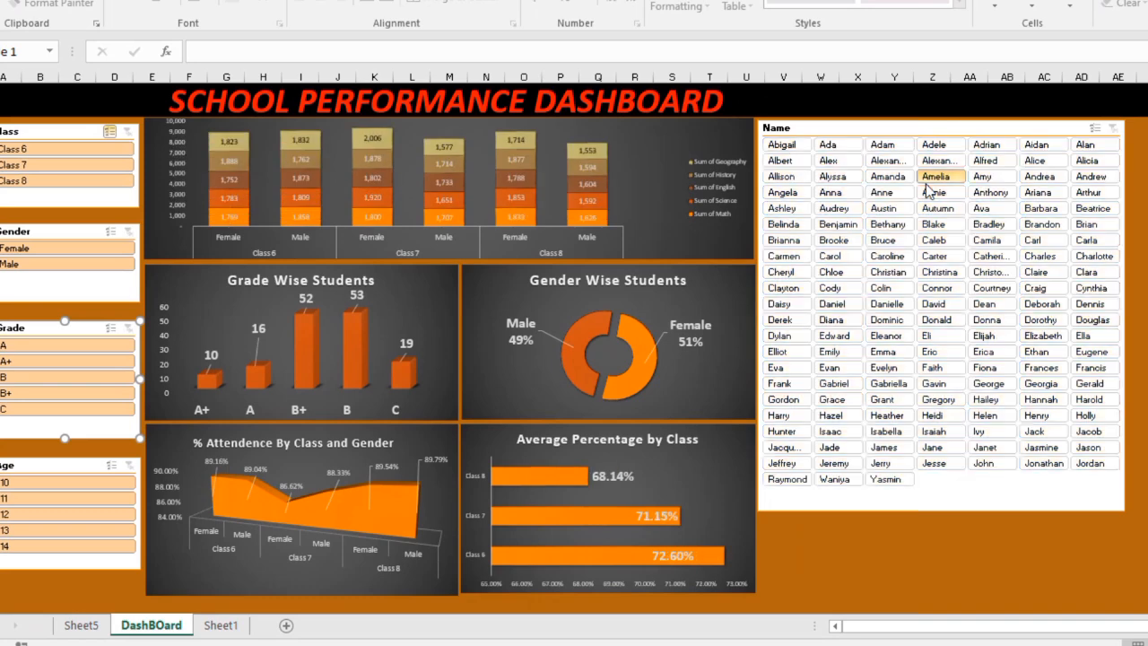
{"action": "left_click", "coordinate": [936, 208]}
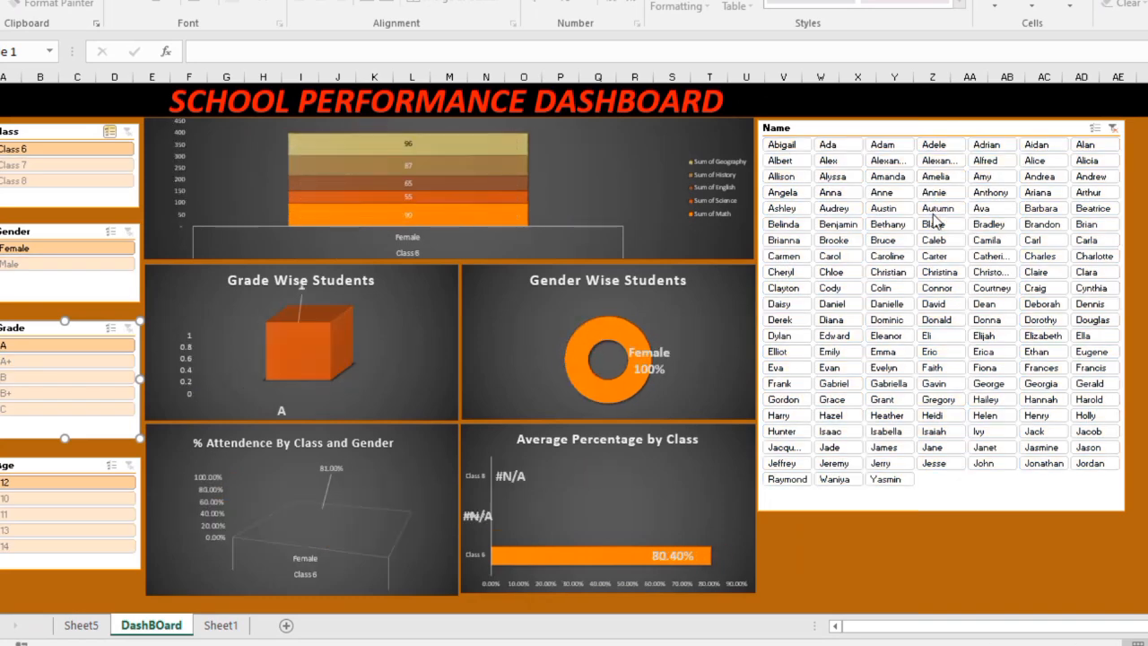
{"action": "left_click", "coordinate": [887, 256]}
{"action": "left_click", "coordinate": [928, 287]}
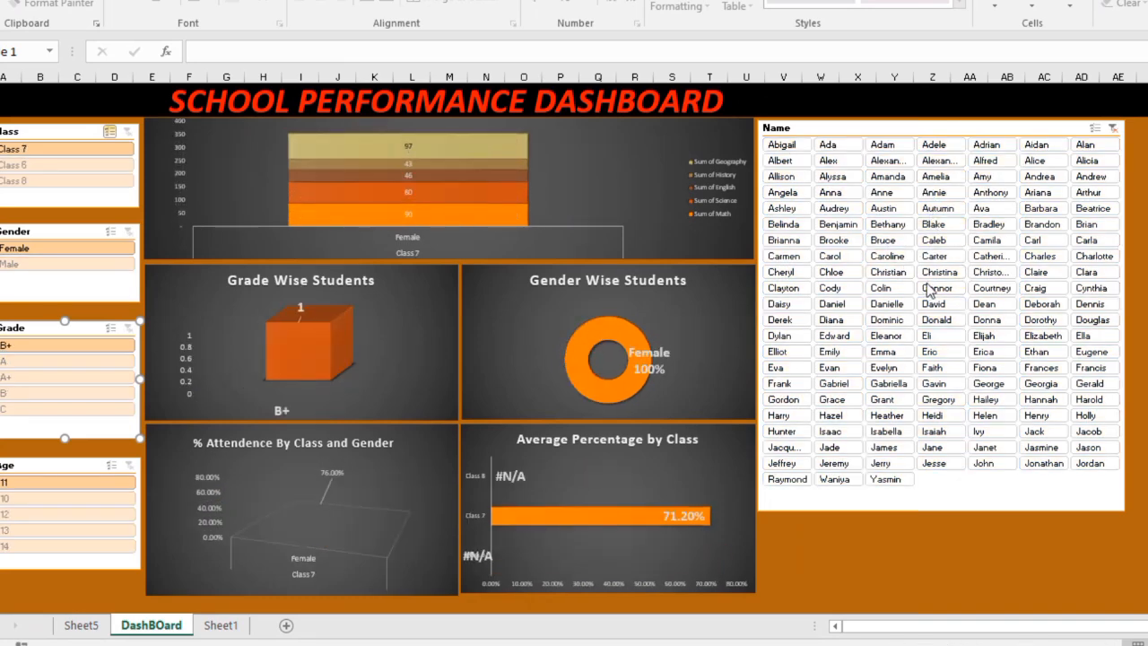
{"action": "left_click", "coordinate": [992, 287]}
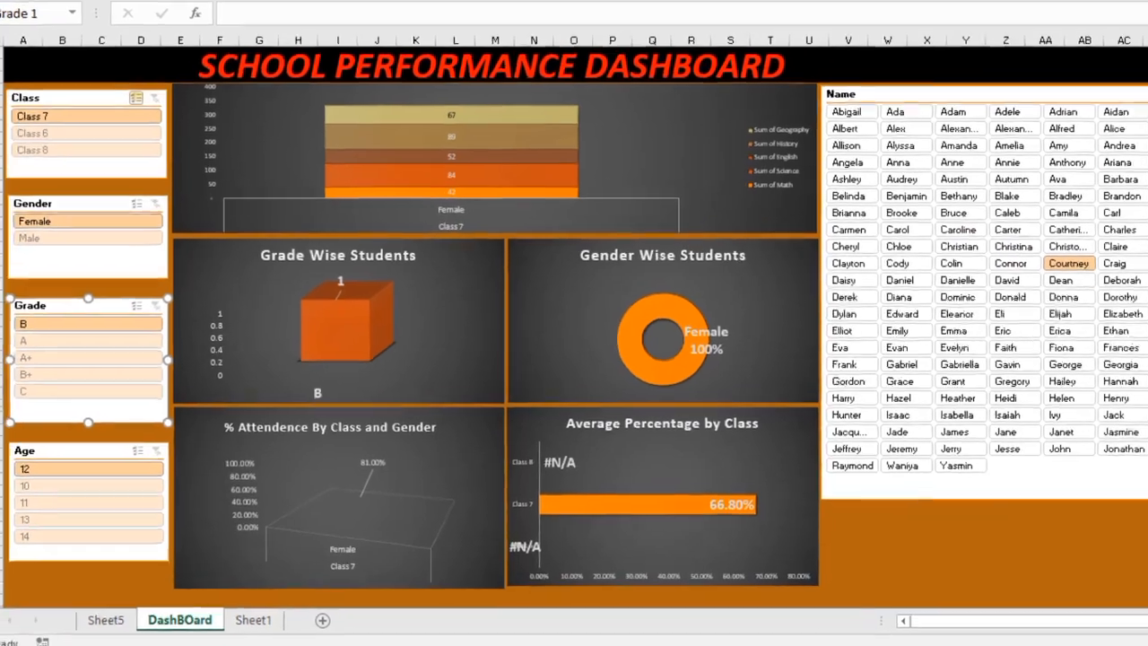
{"action": "left_click", "coordinate": [1112, 130]}
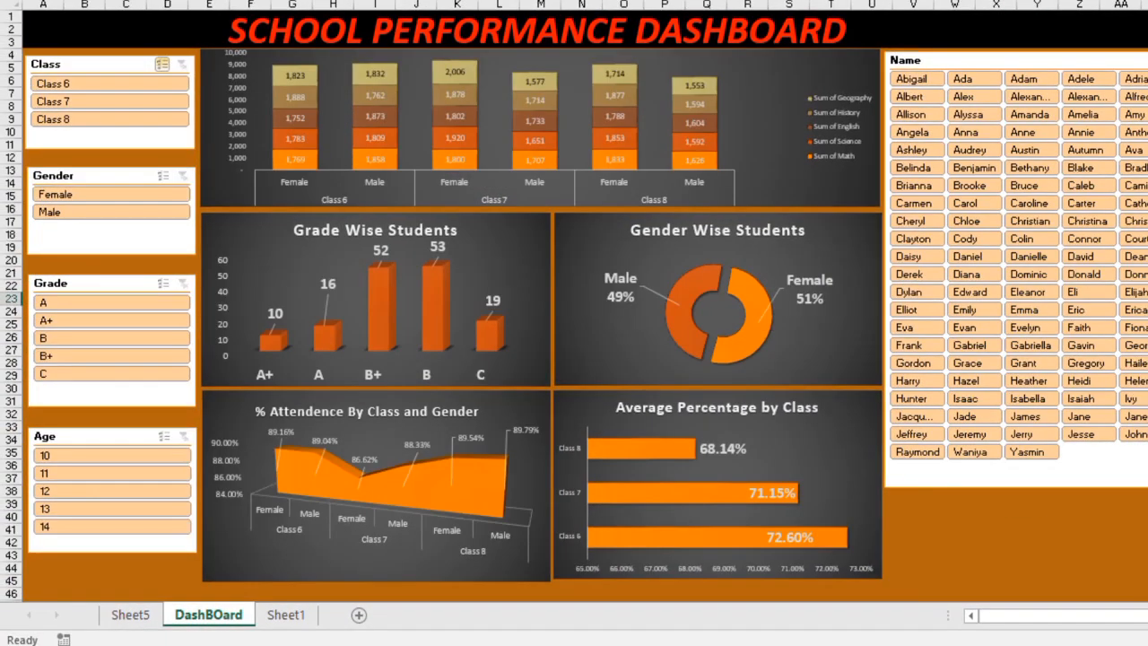